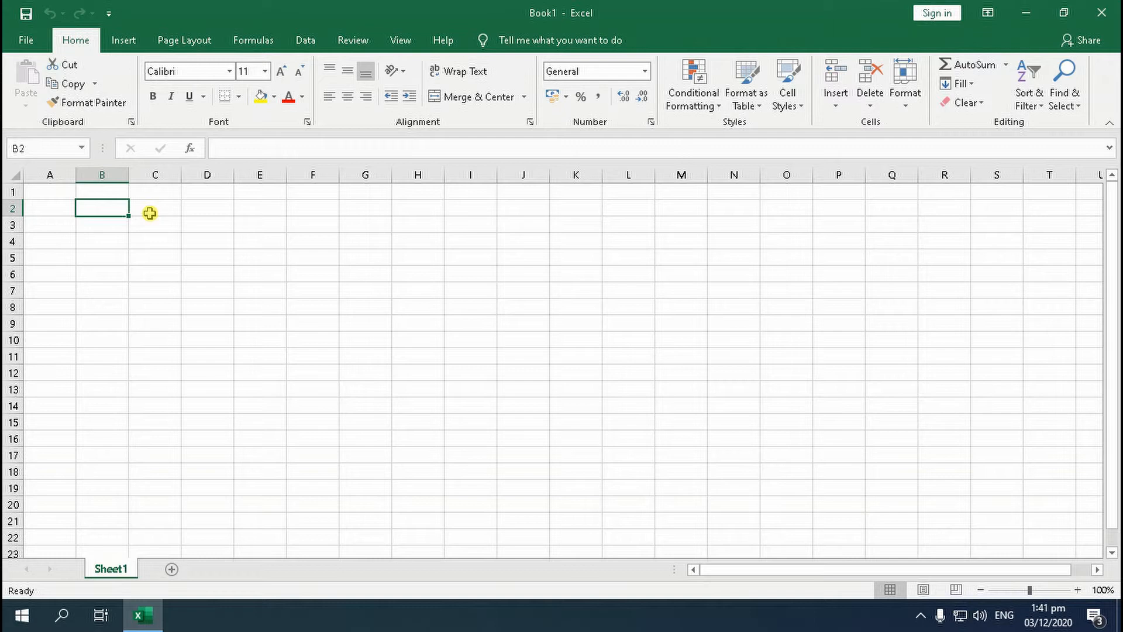
Enter the heading "1. SUM" in cell B2
text(1. SUM)
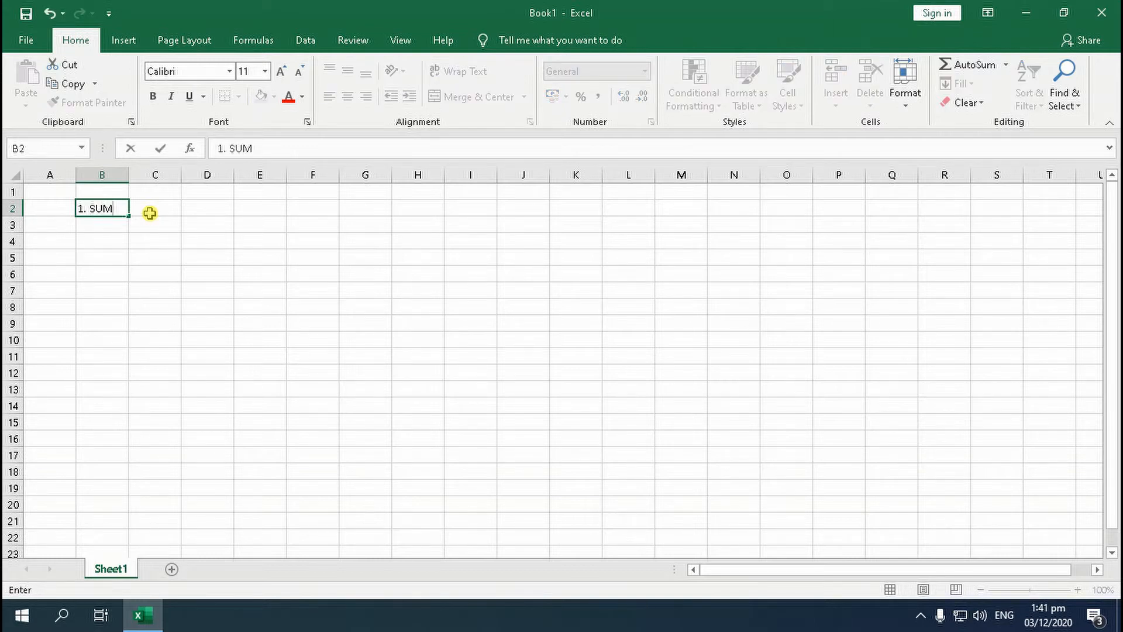
key(Return)
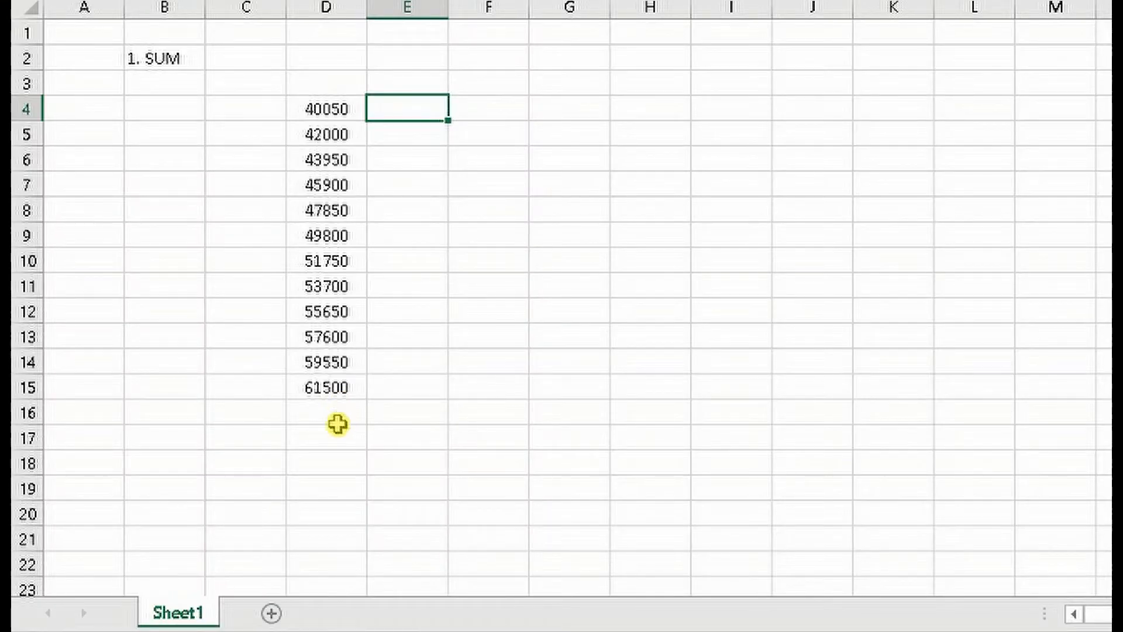
Total the numbers in column D by entering =SUM(D4:D15) in cell D16
click(325, 414)
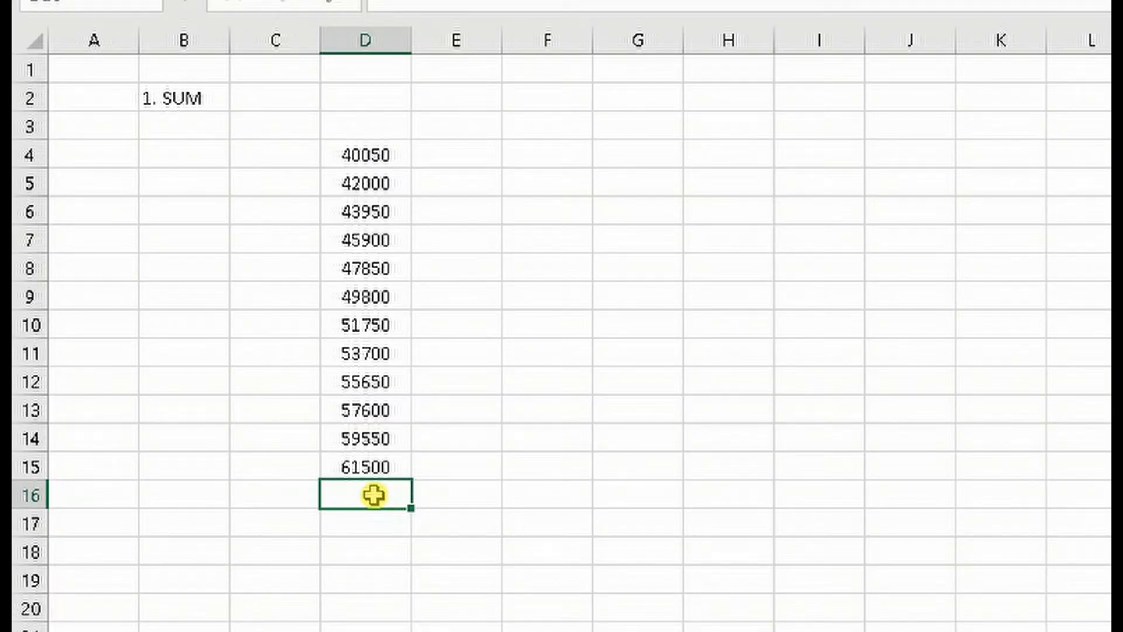
text(=SUM)
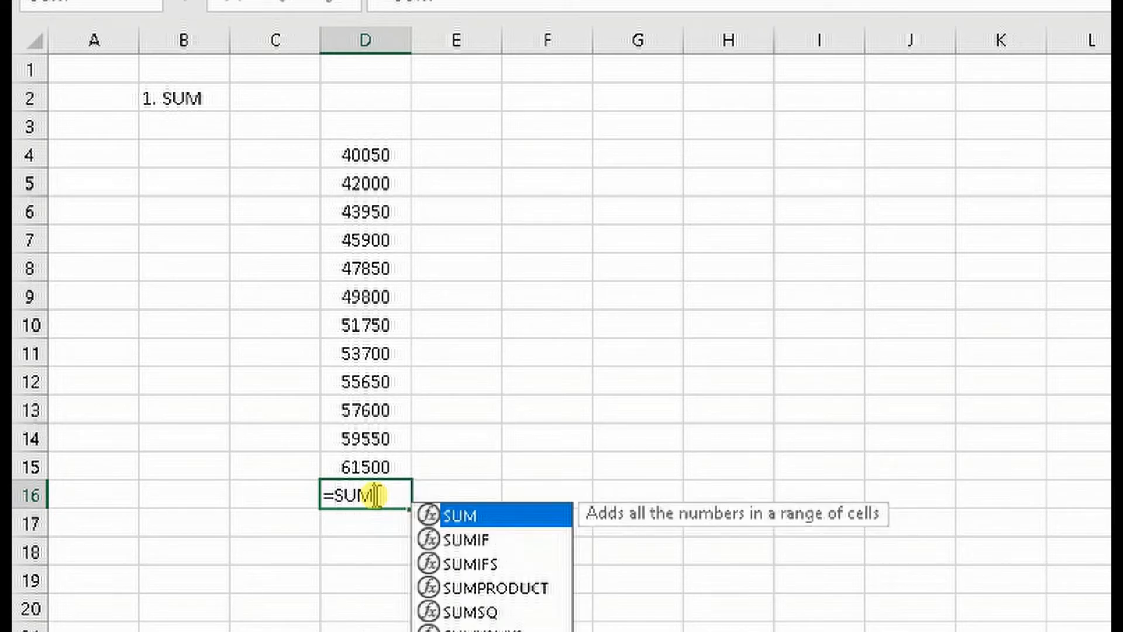
text(()
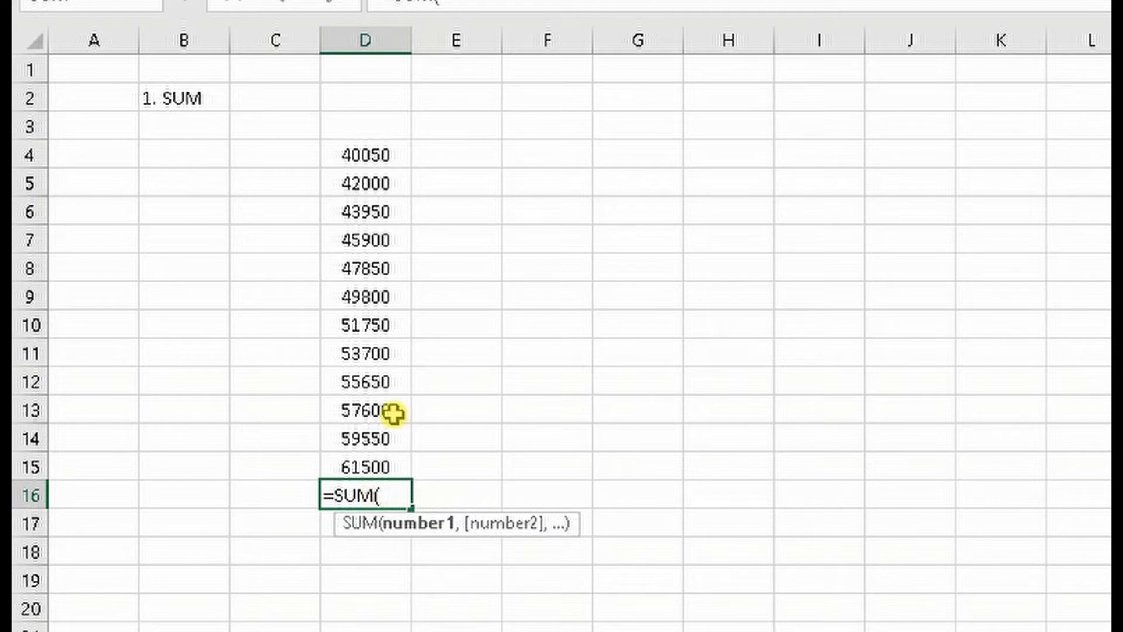
drag(387, 466, 388, 165)
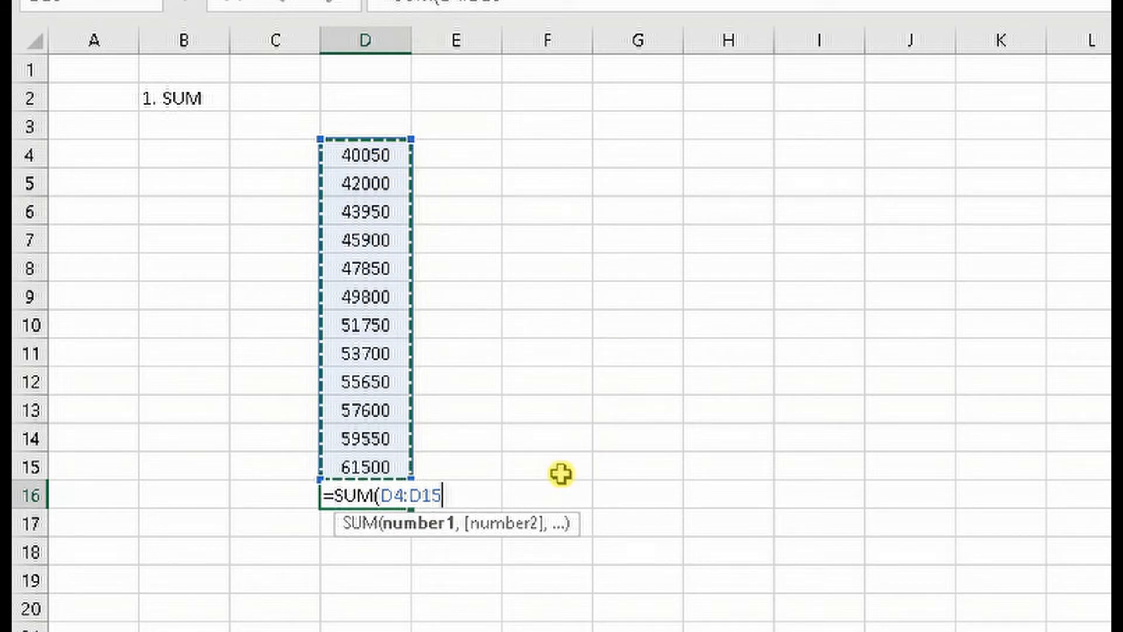
text())
key(Return)
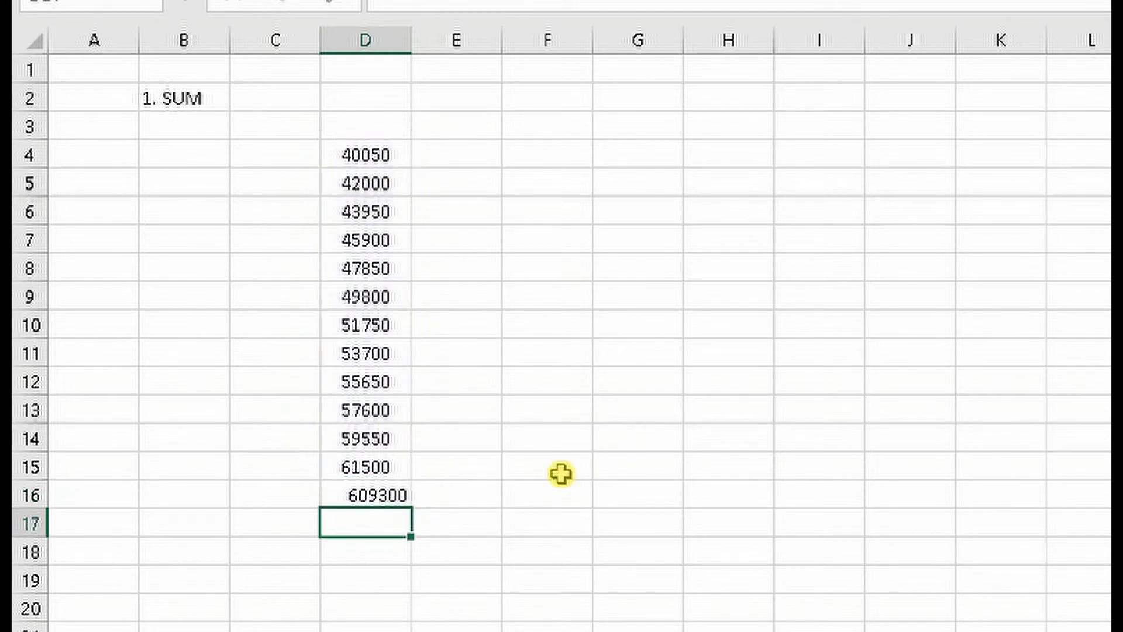
Center the total in cell D16 and fill the cell with yellow
click(353, 496)
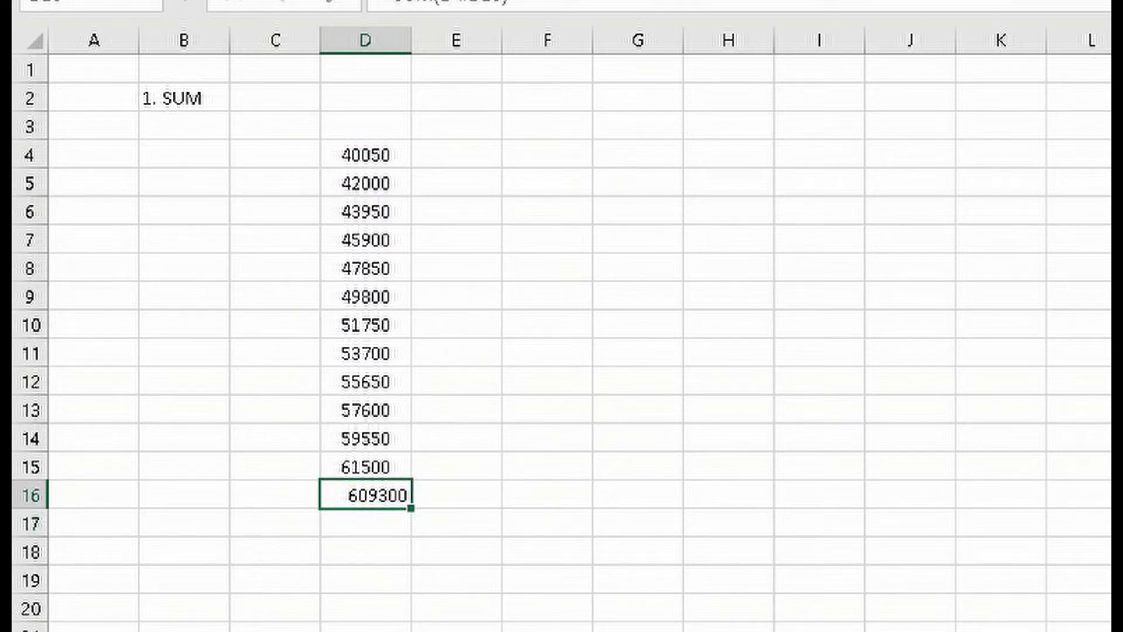
key(alt+h)
key(a)
key(c)
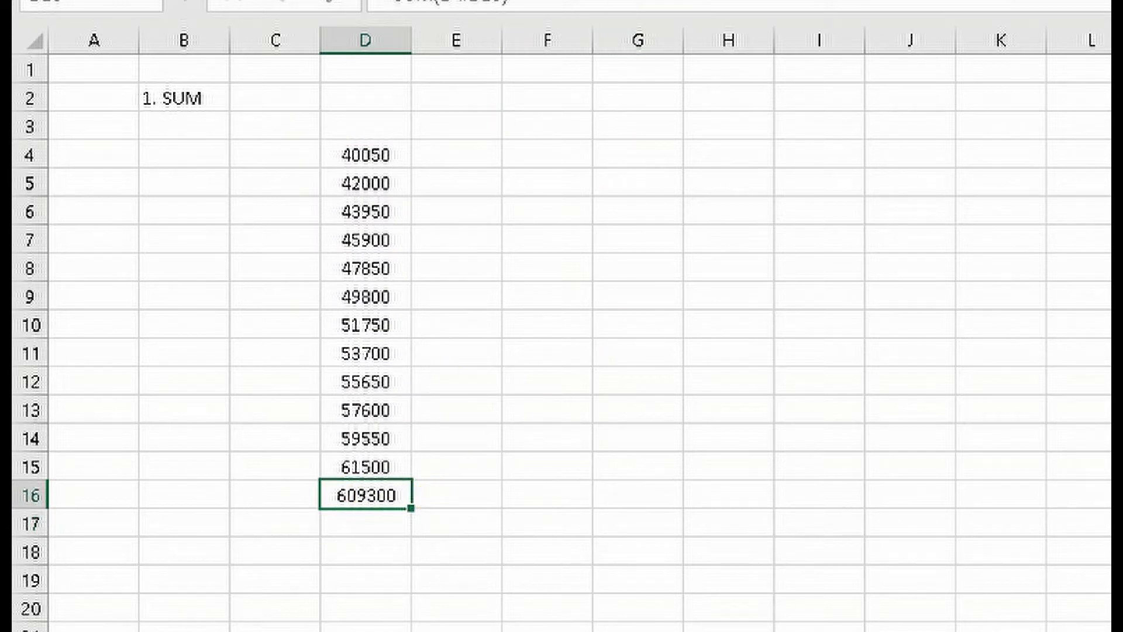
key(alt+h)
key(h)
key(Return)
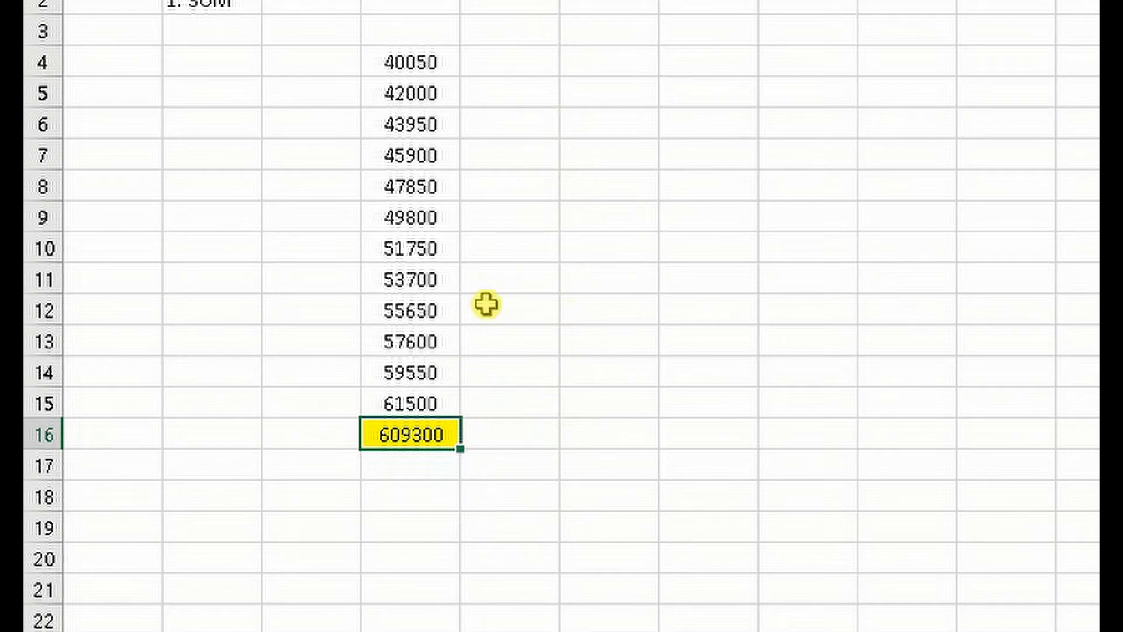
Copy the numbers in D4:D15 to F4:F15 and fill cells F5, F9 and F12 with yellow
click(431, 94)
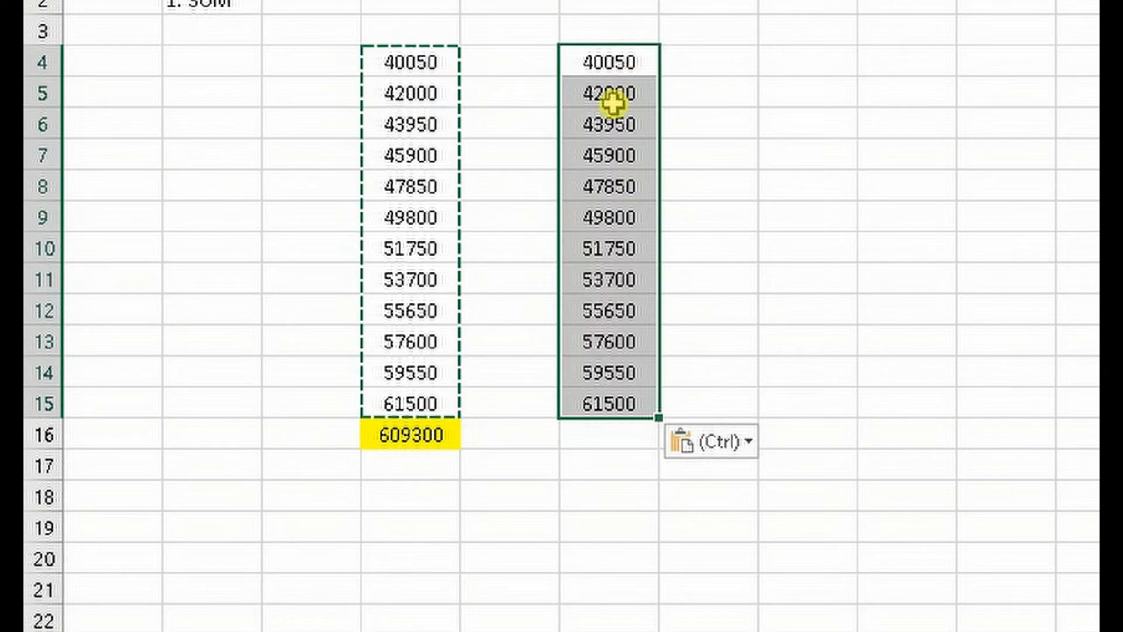
click(618, 92)
key(alt+h)
key(h)
key(Return)
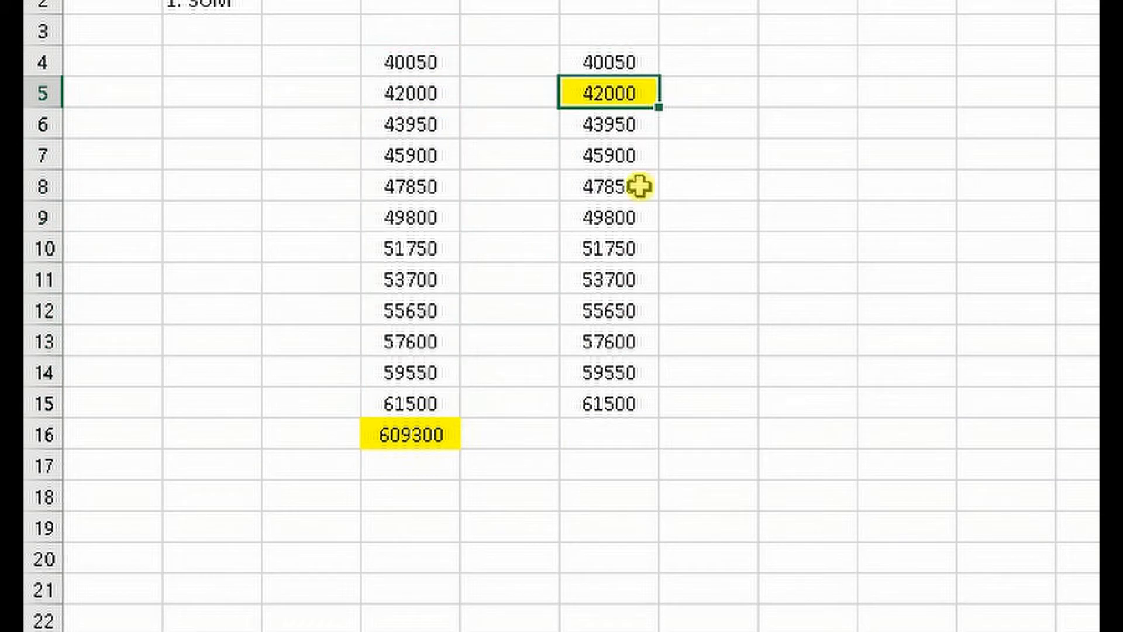
click(617, 218)
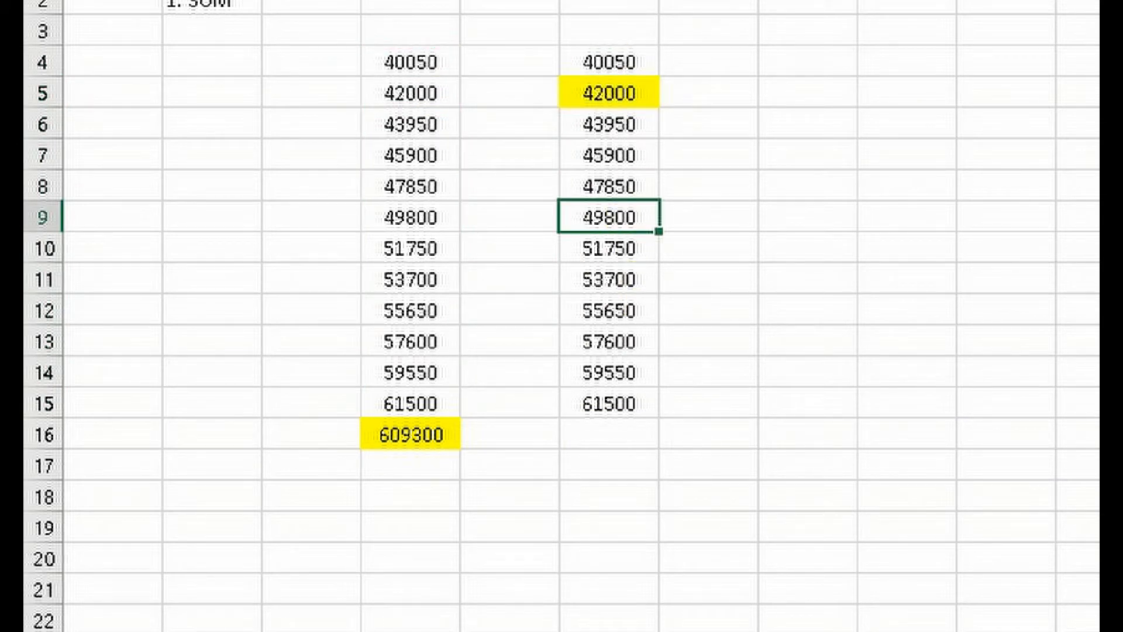
key(F4)
click(627, 315)
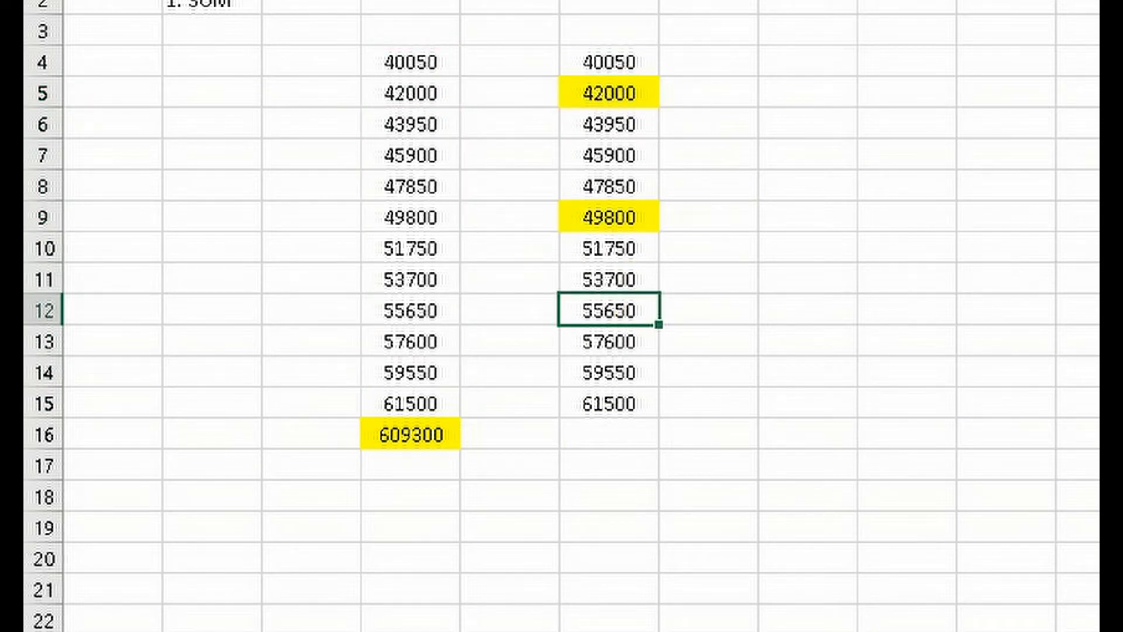
key(F4)
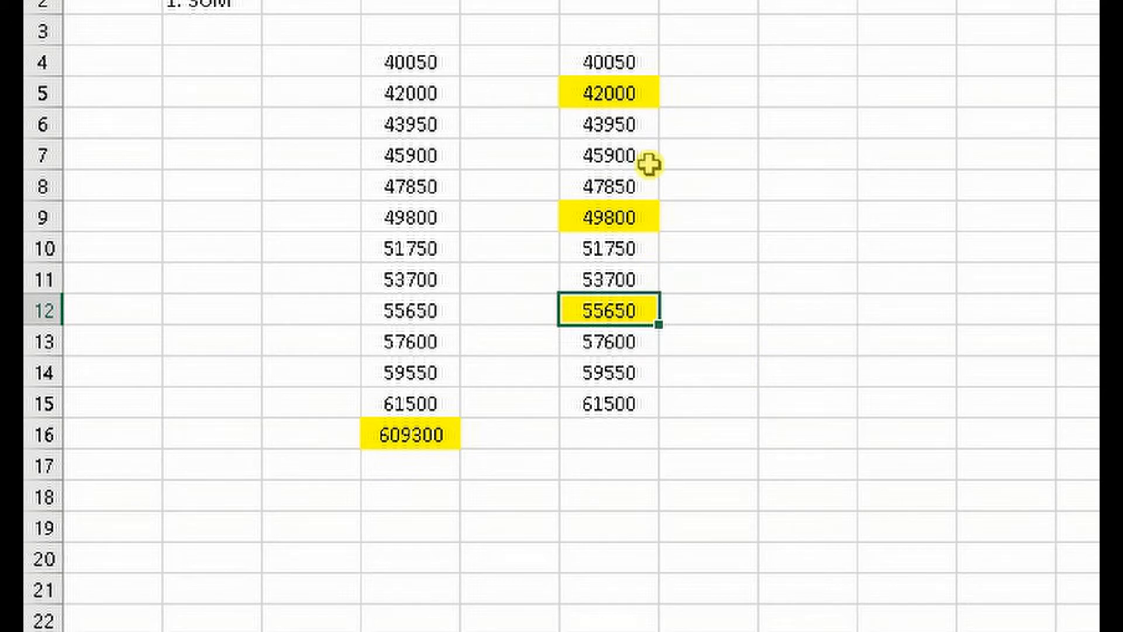
Fill the empty cell F16 below the copied numbers with yellow
click(622, 404)
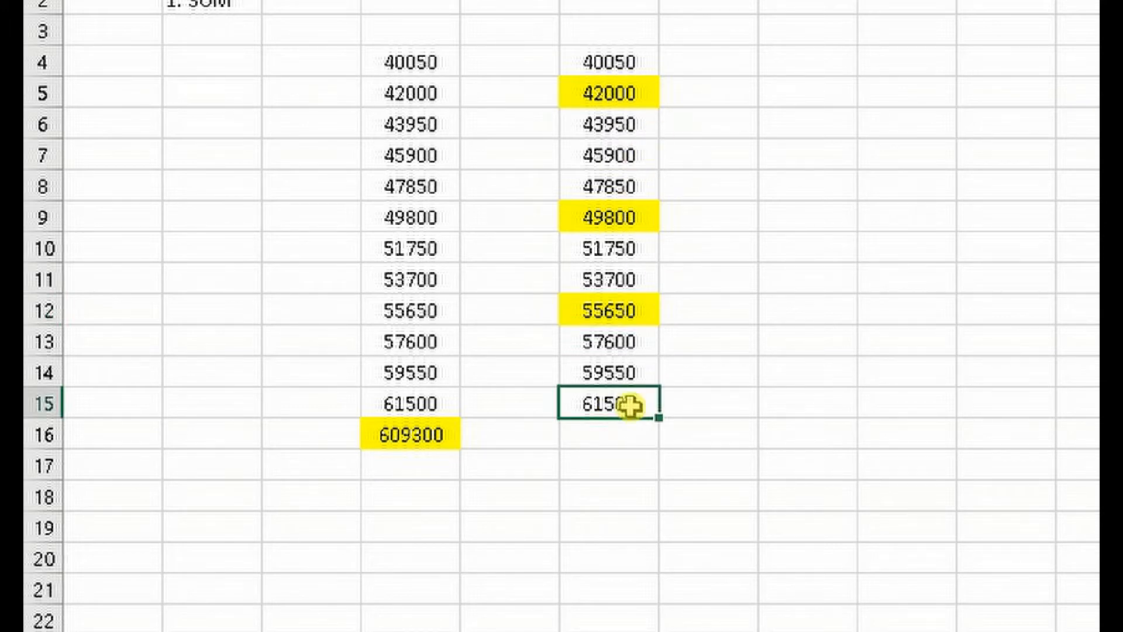
click(610, 444)
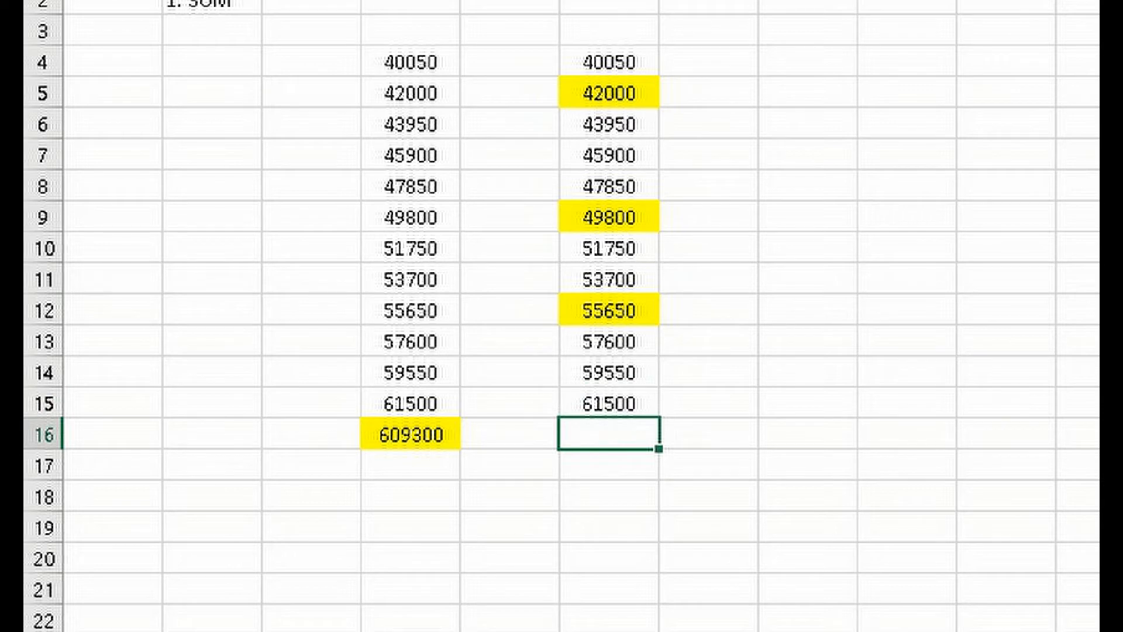
click(550, 1)
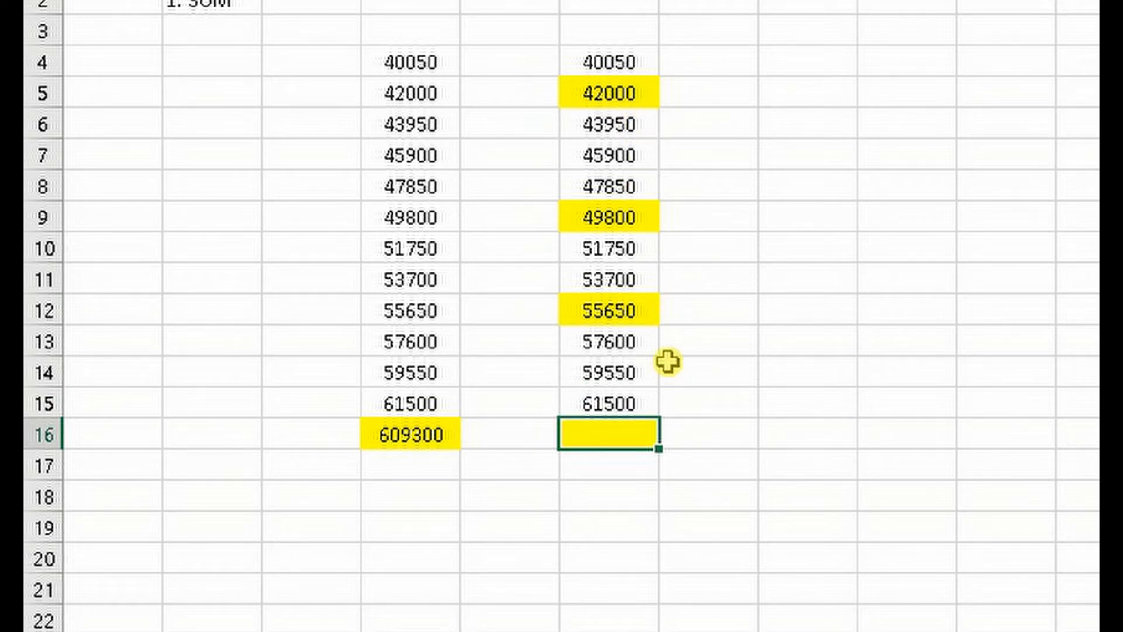
Add only the highlighted numbers by entering =SUM(F5,F9,F12) in cell F16
text(=SU)
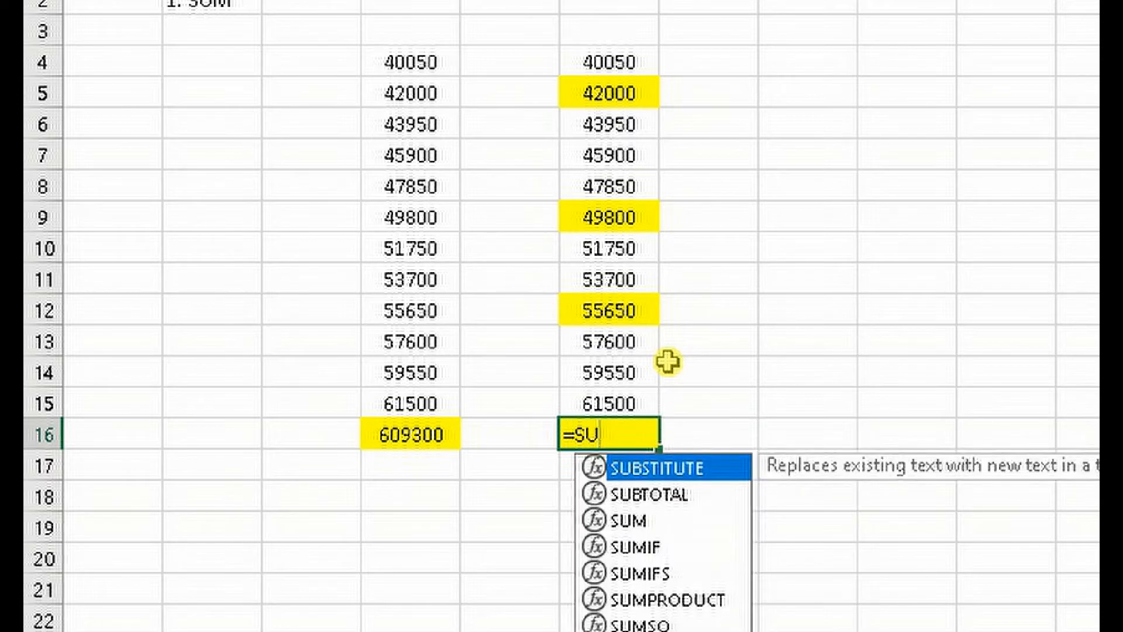
text(M()
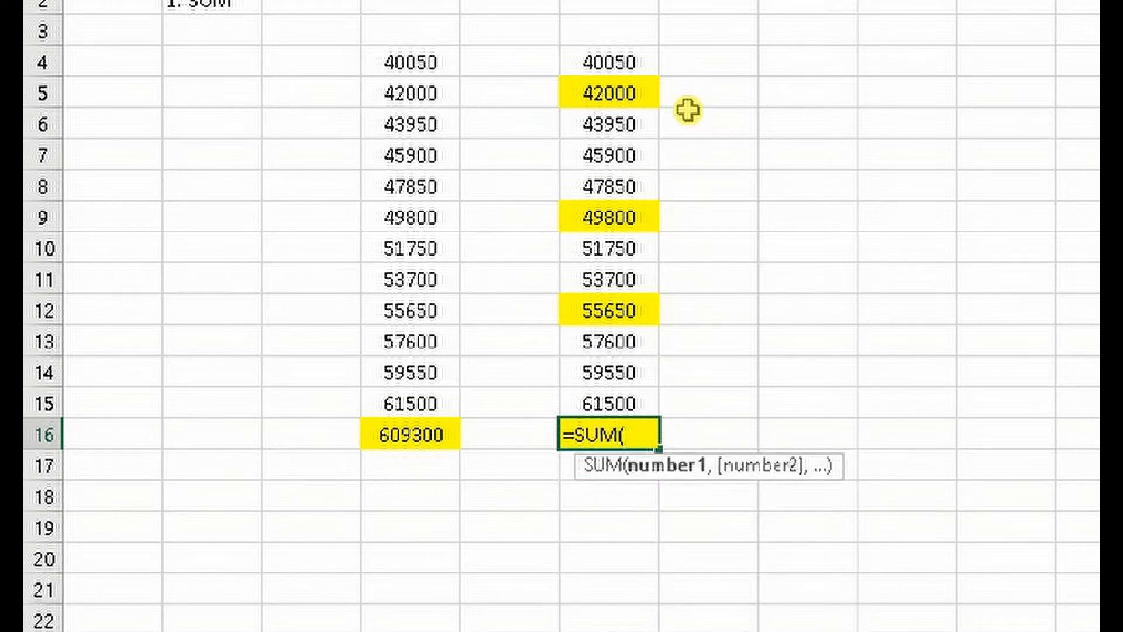
click(638, 98)
ctrl+click(635, 221)
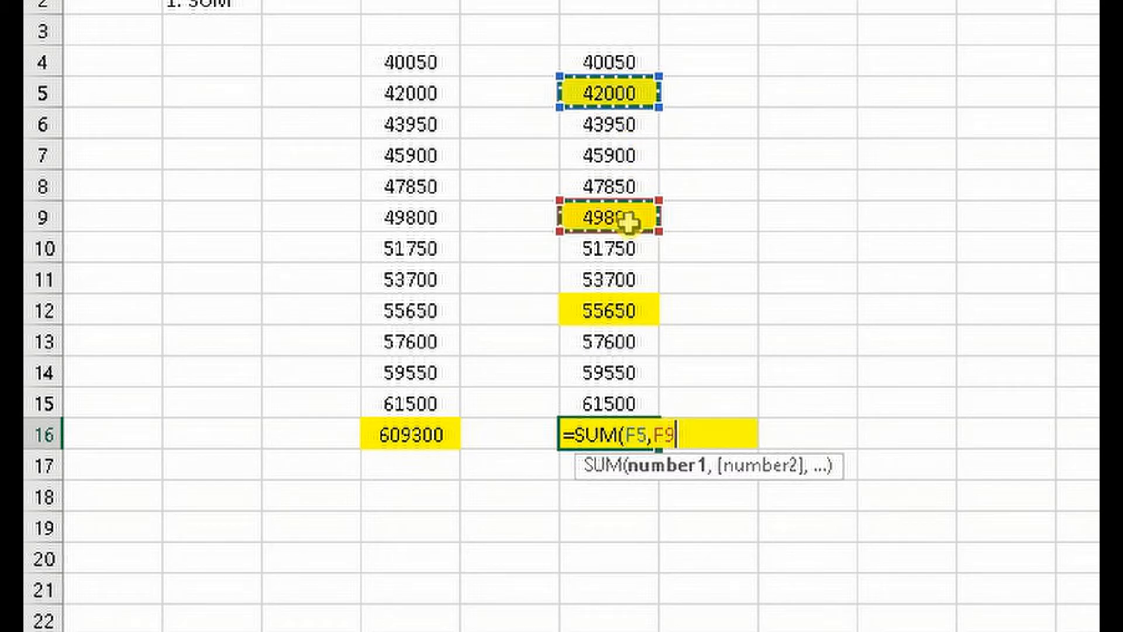
ctrl+click(628, 315)
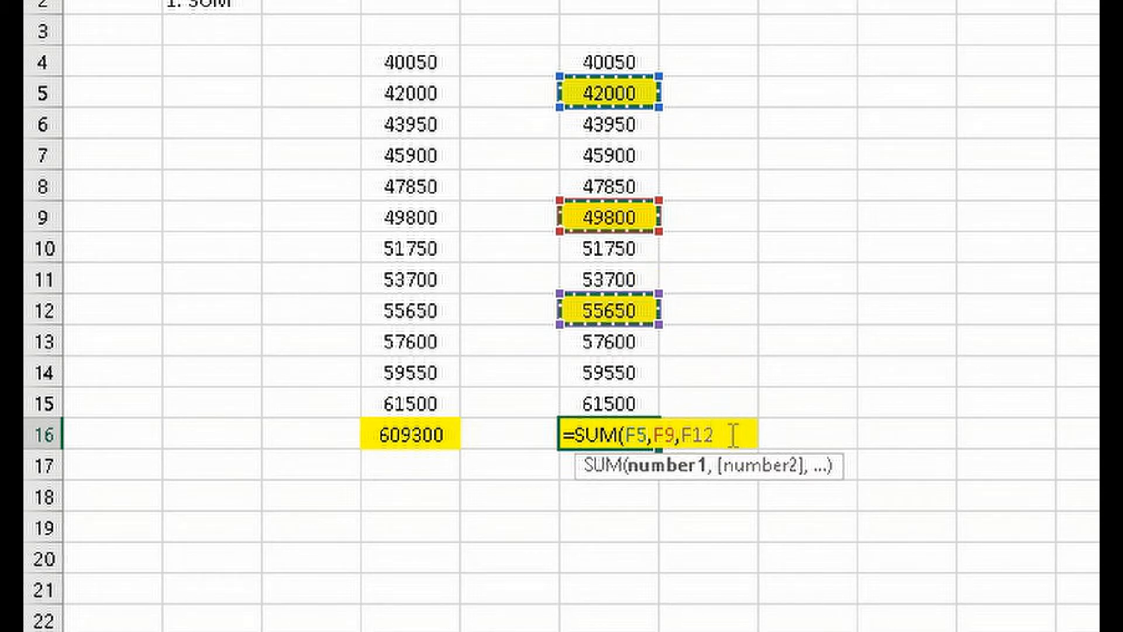
text())
key(Return)
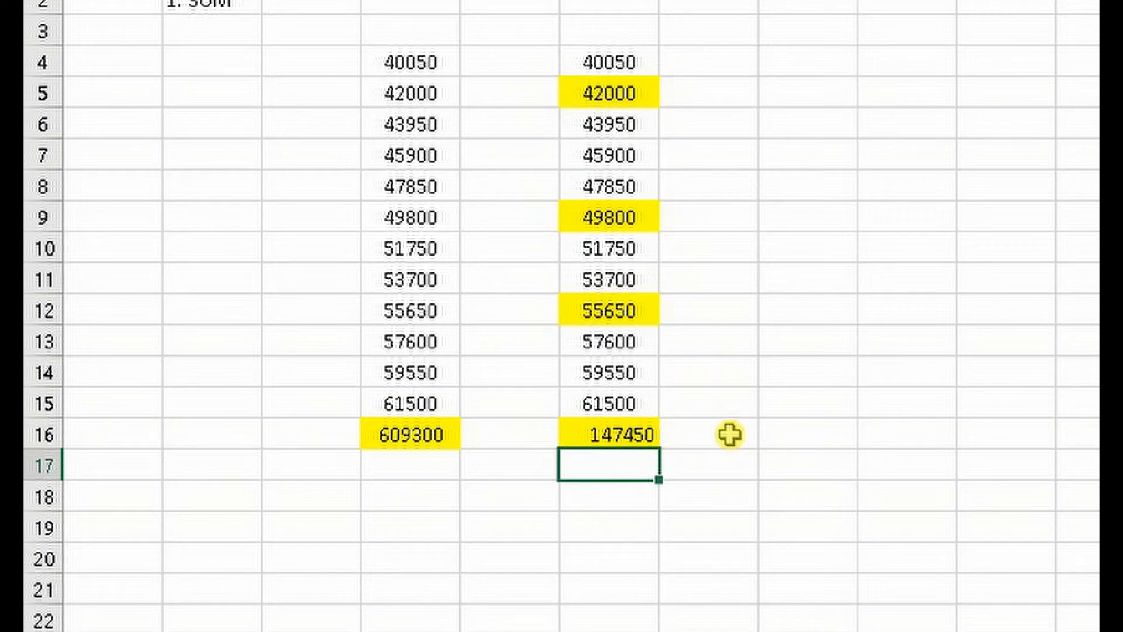
click(645, 435)
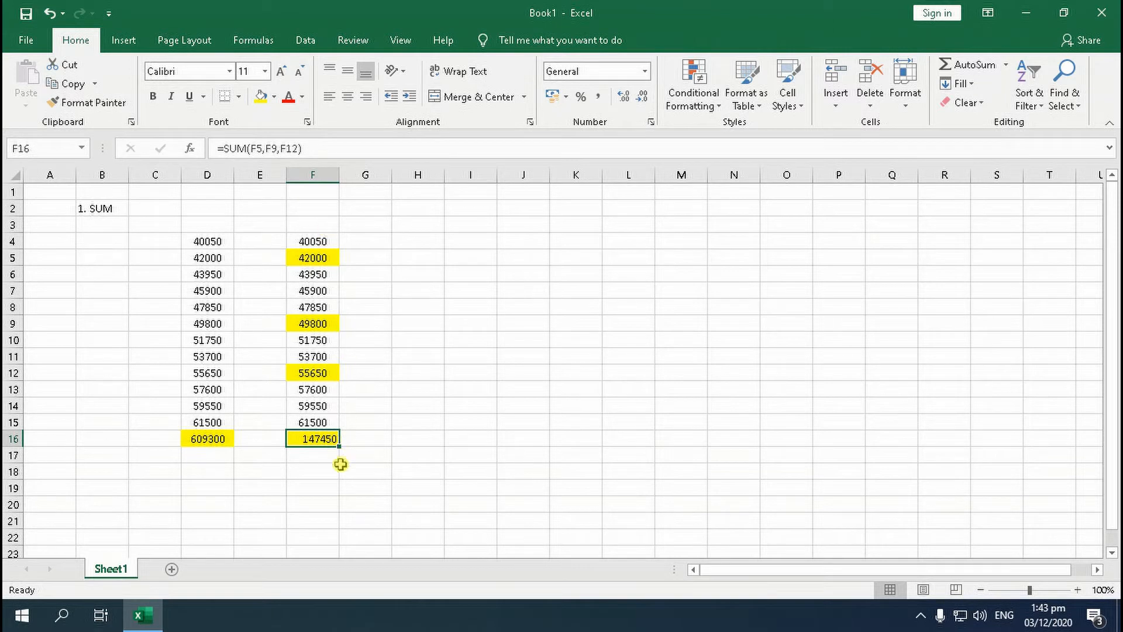
Add the highlighted numbers with plus signs by entering =F5+F9+F12 in cell F18, and fill that cell with yellow
click(304, 474)
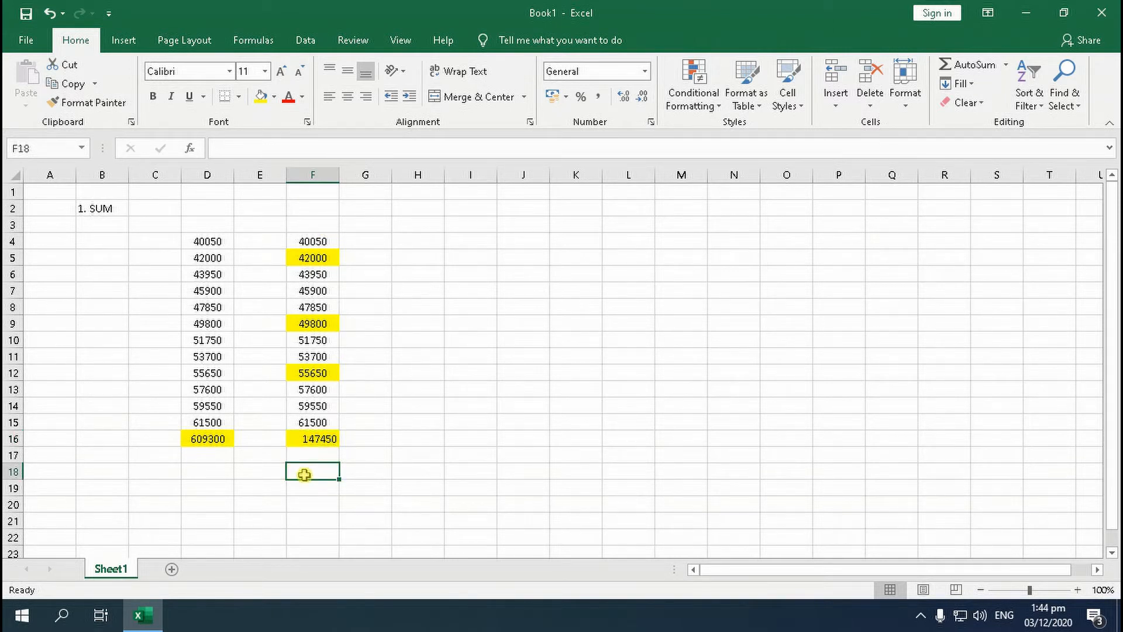
double_click(304, 474)
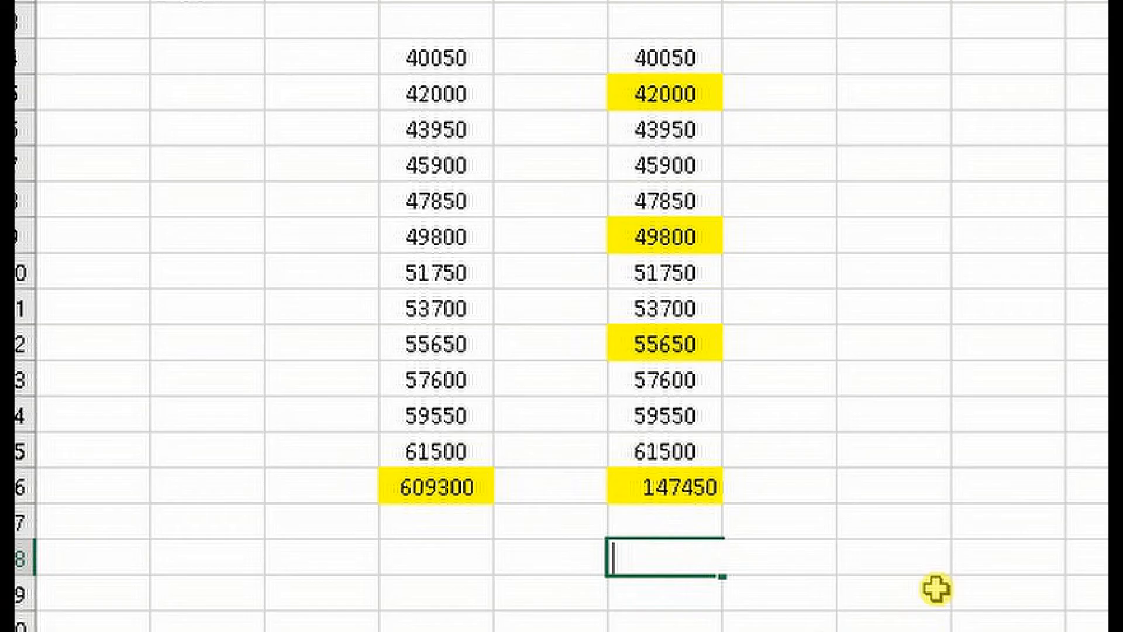
text(=)
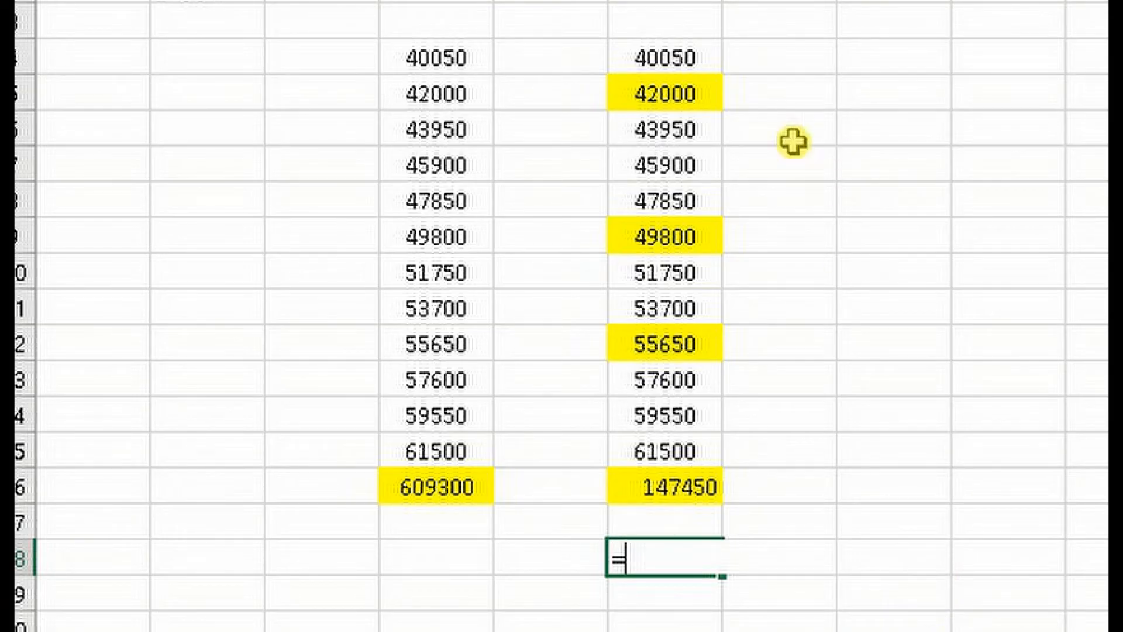
click(690, 96)
text(+)
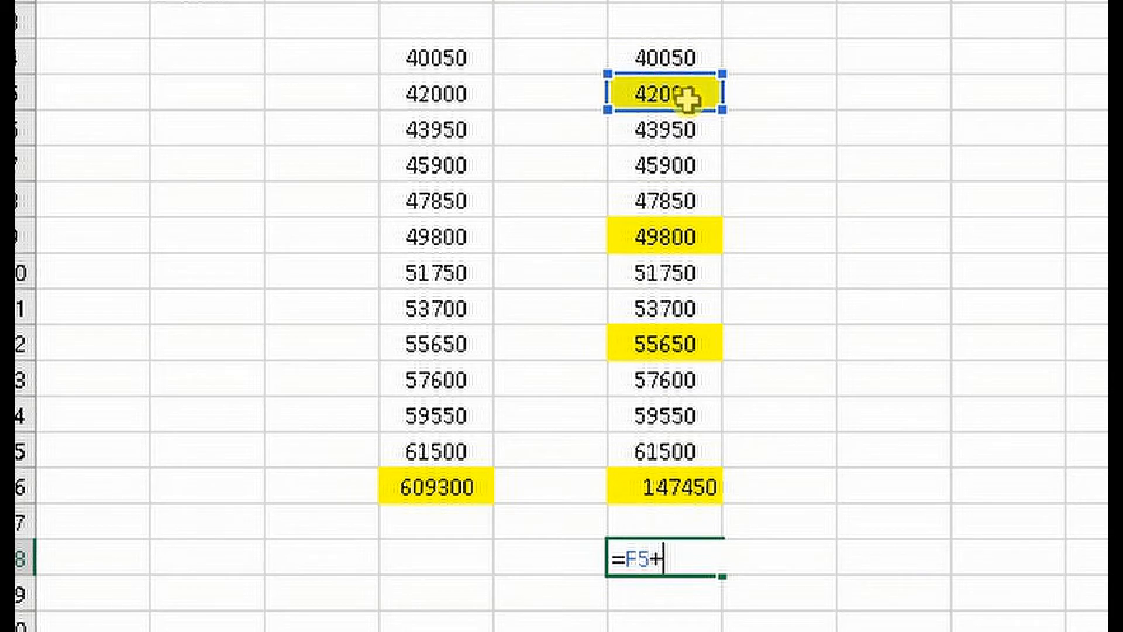
click(696, 240)
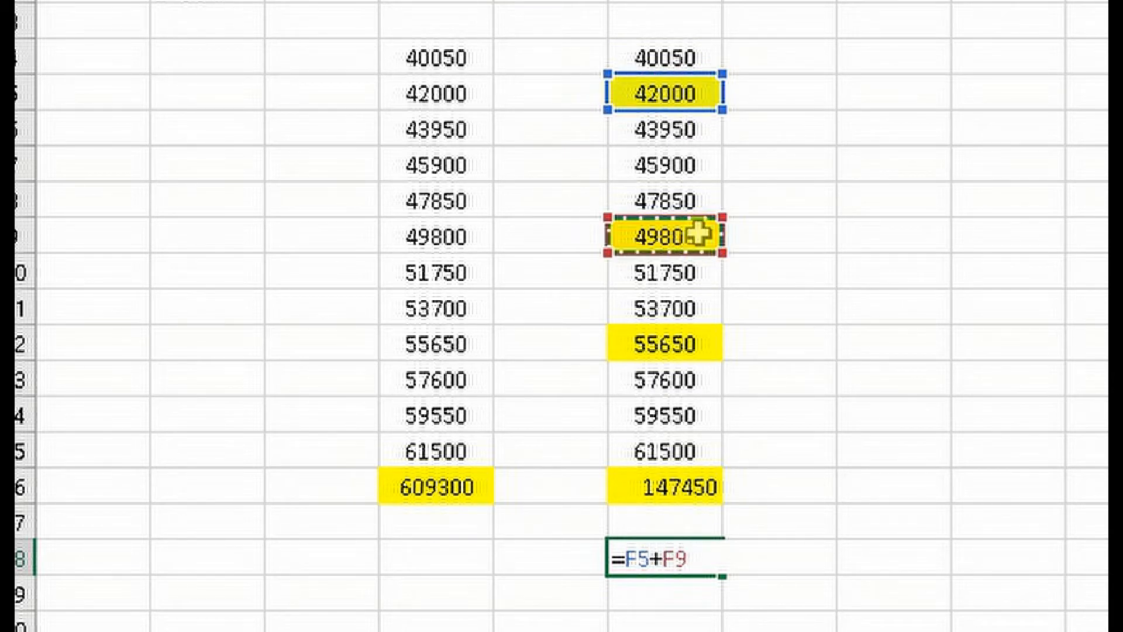
text(+)
click(679, 346)
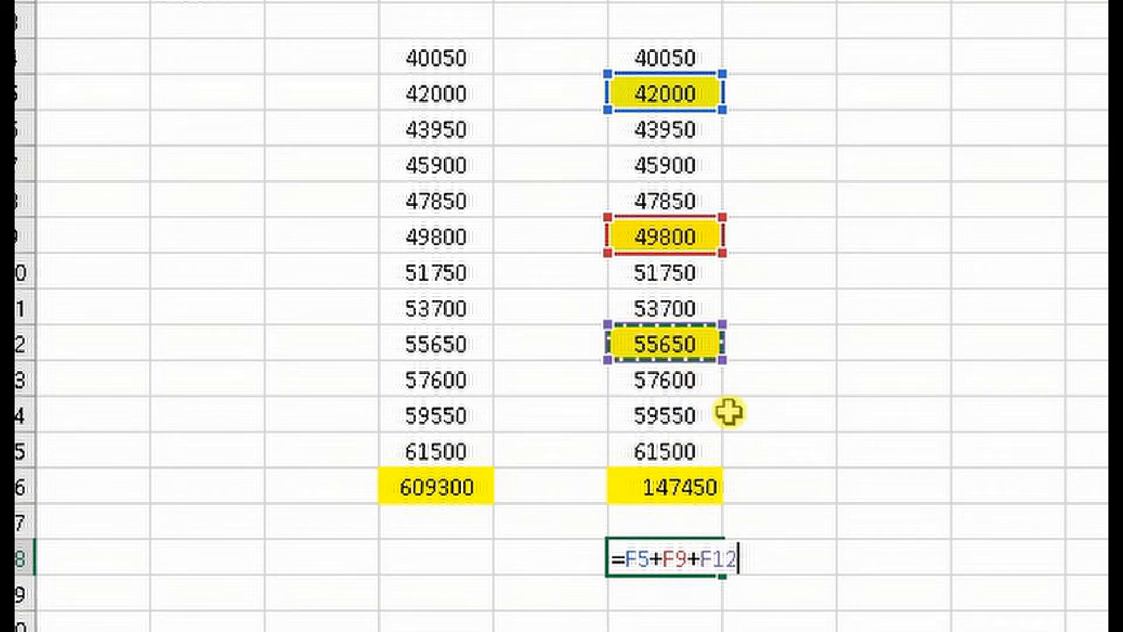
key(Return)
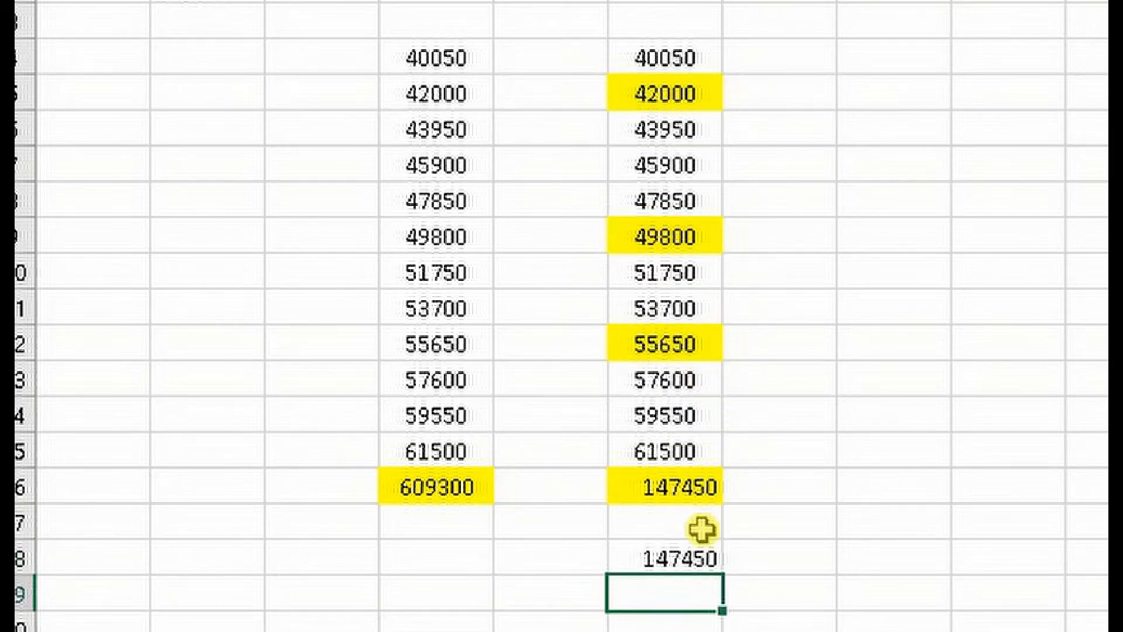
click(681, 563)
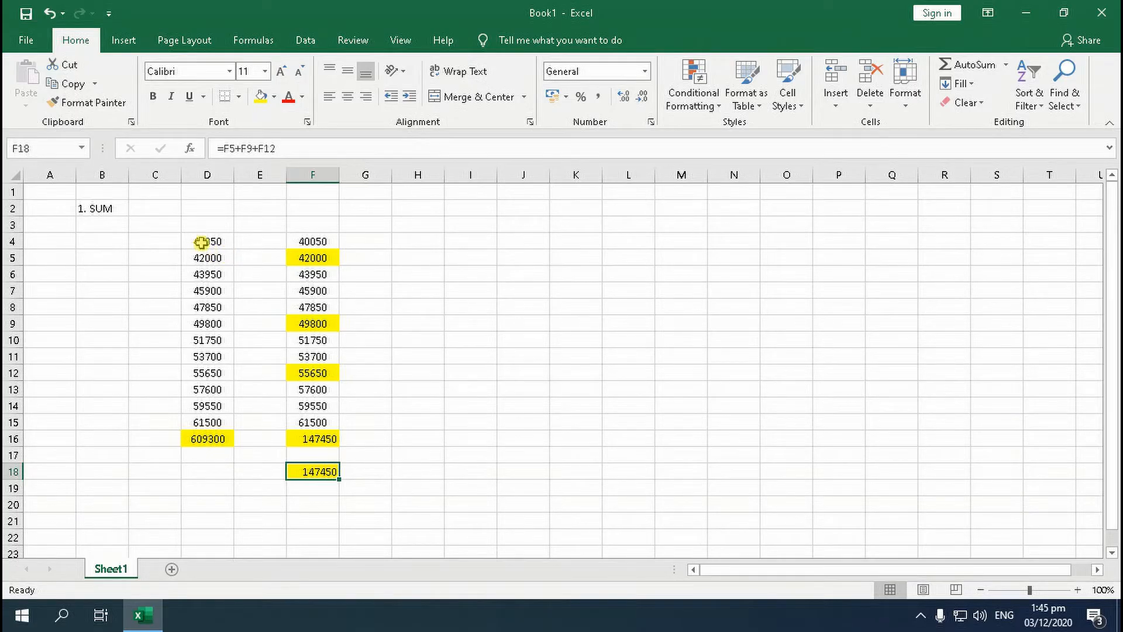
Enter the numbers 13500 to 19500 in increments of 500 in G4:G16 and copy them to I4:I16
click(377, 243)
text(1)
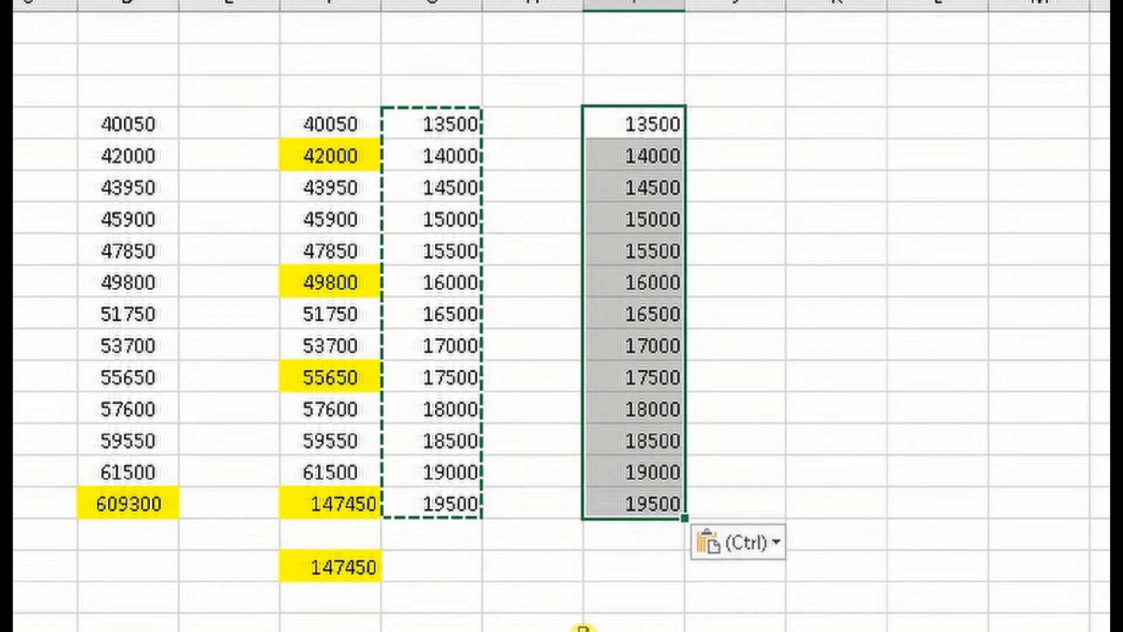
key(Escape)
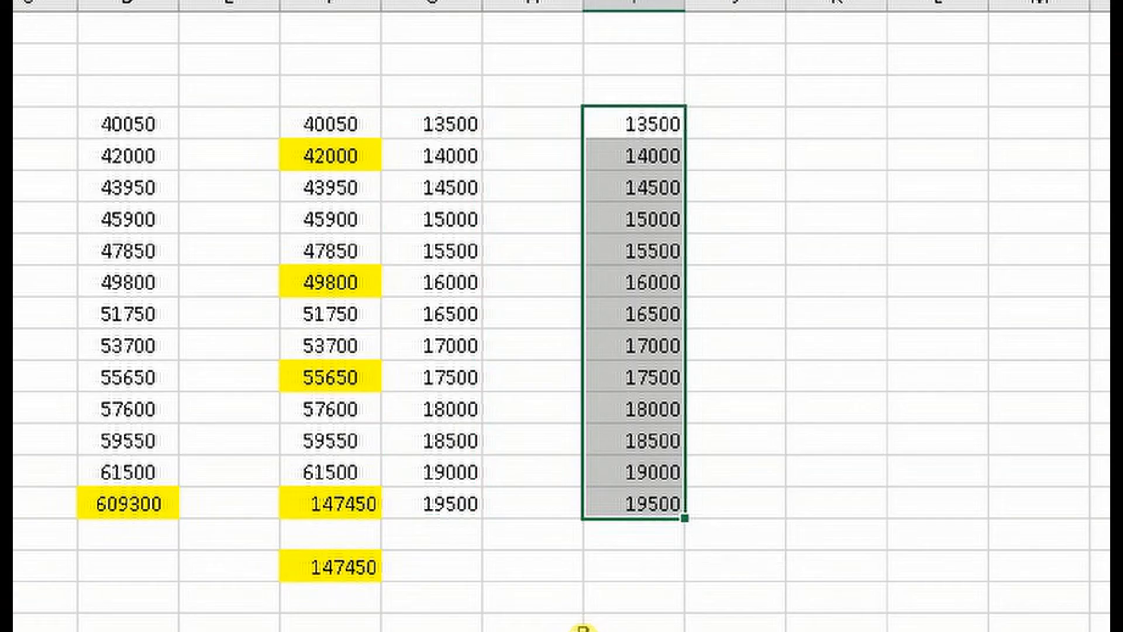
Total row 4 across columns D to I by entering =SUM(D4:I4) in cell L4
click(871, 268)
click(924, 123)
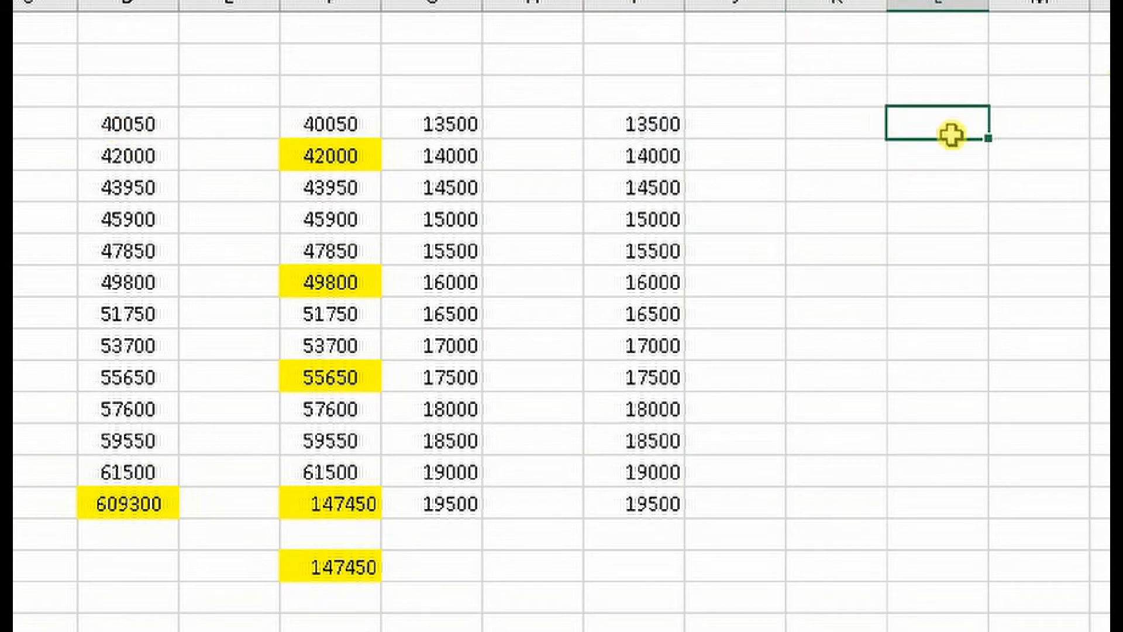
text(=SUM()
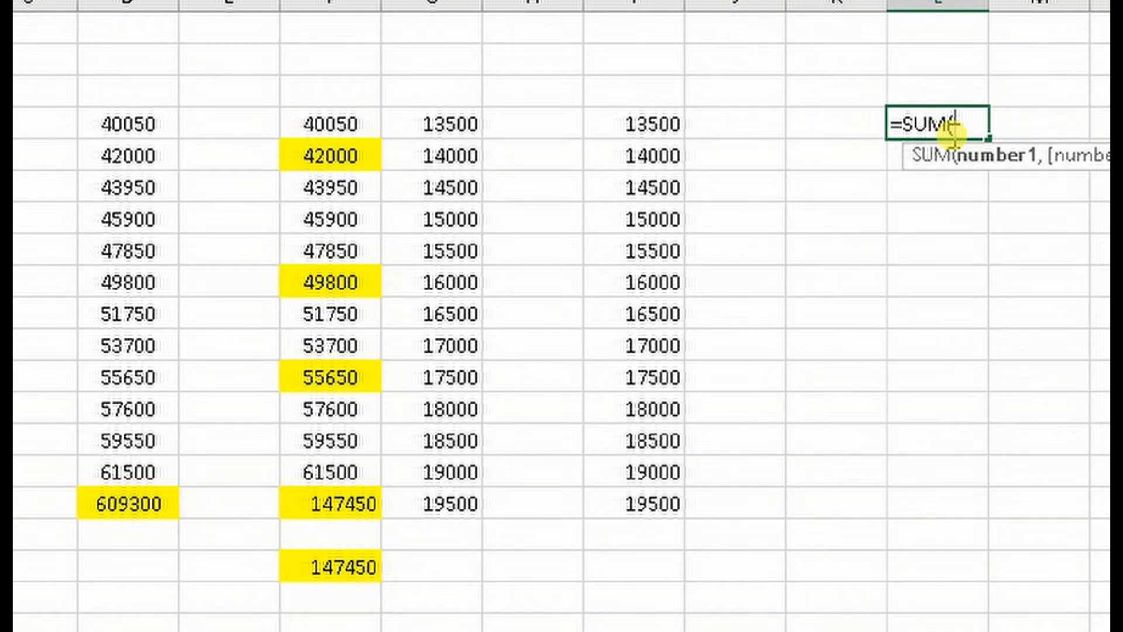
drag(149, 121, 637, 134)
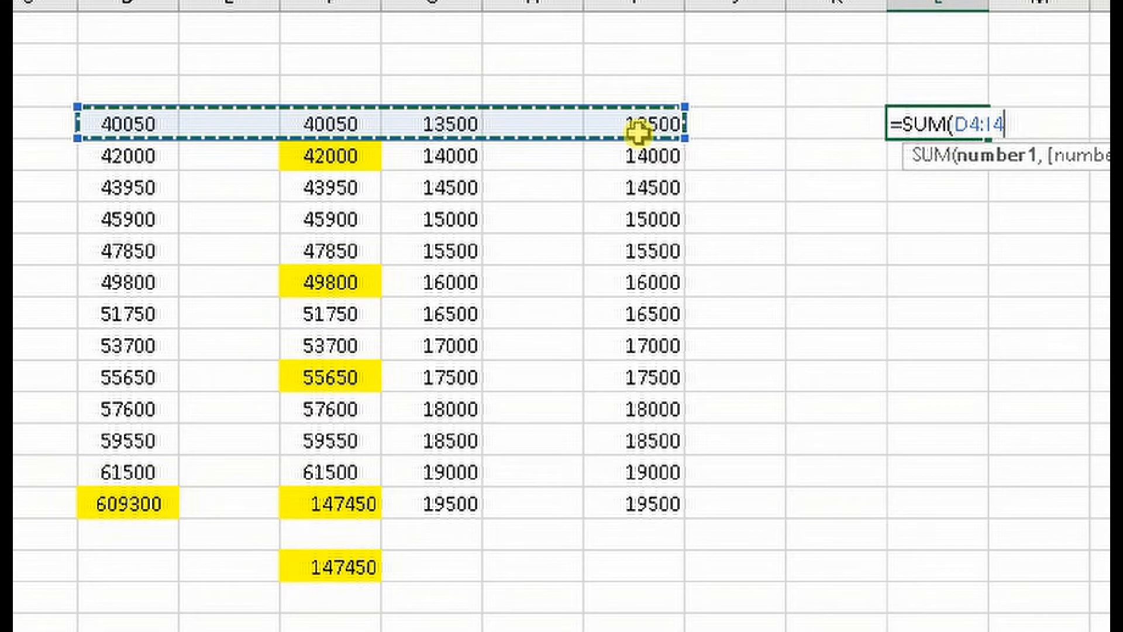
text())
key(Return)
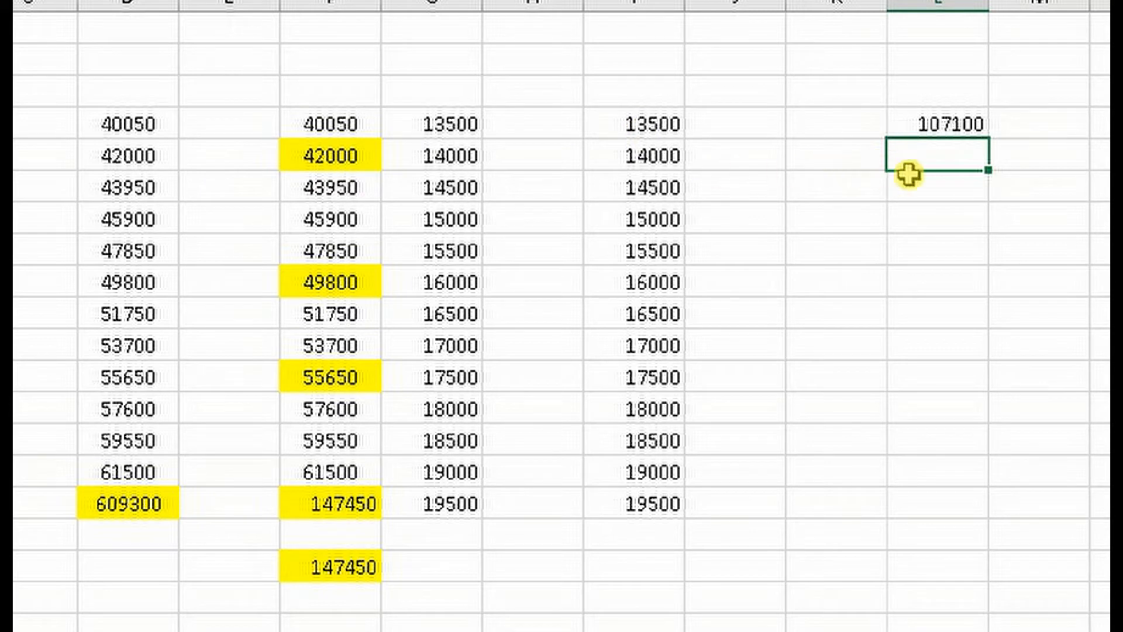
Fill the row total formula in L4 down through cell L16
click(968, 125)
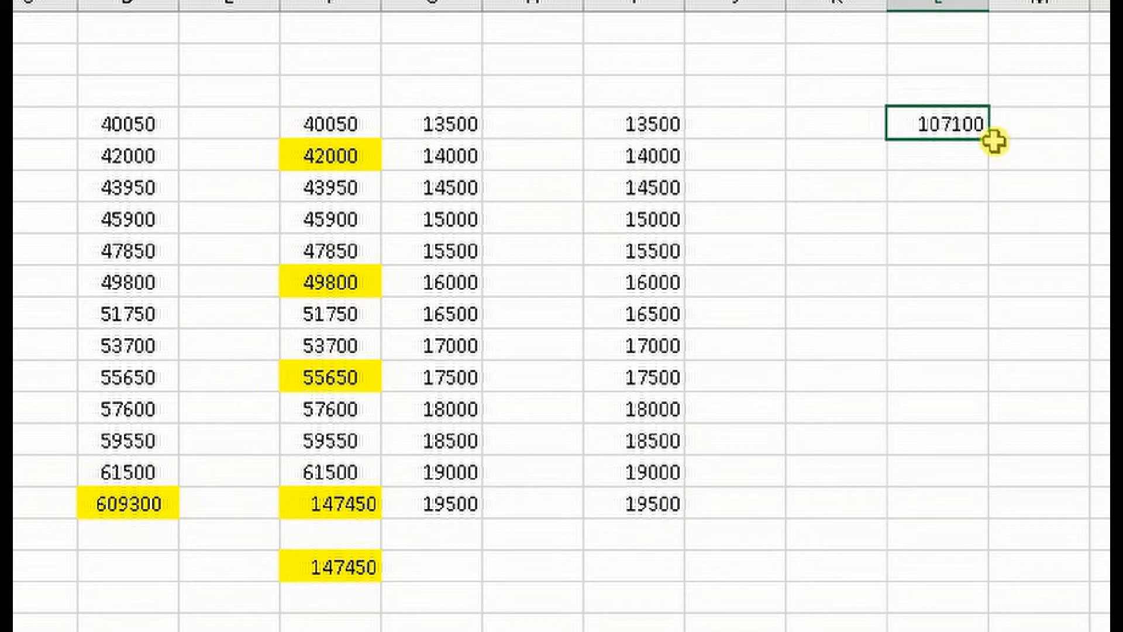
drag(987, 139, 993, 508)
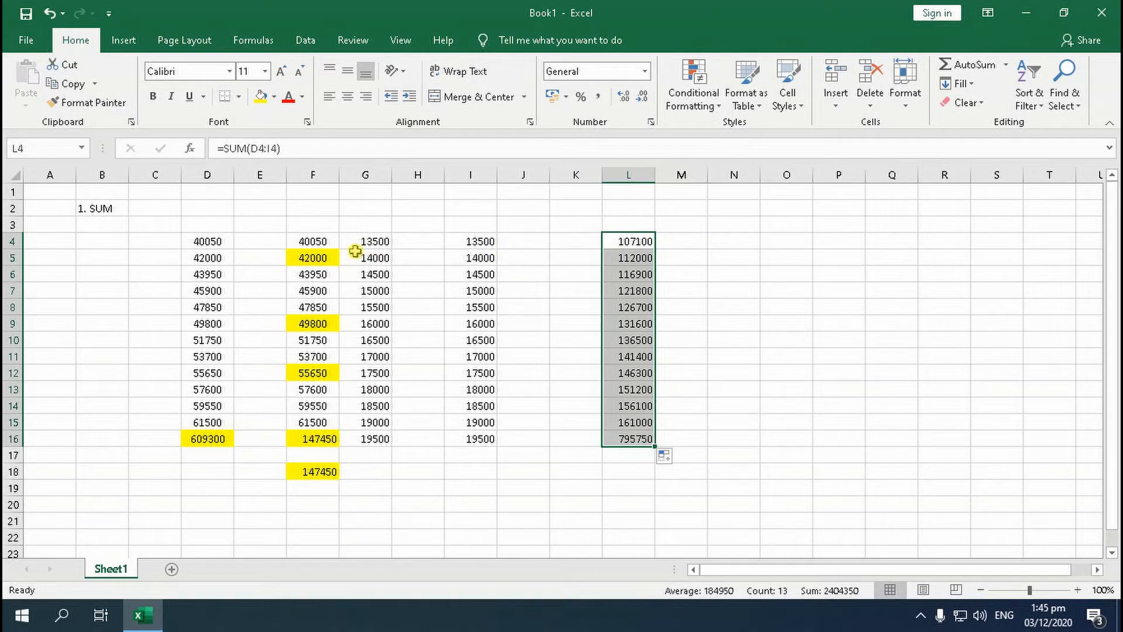
click(535, 340)
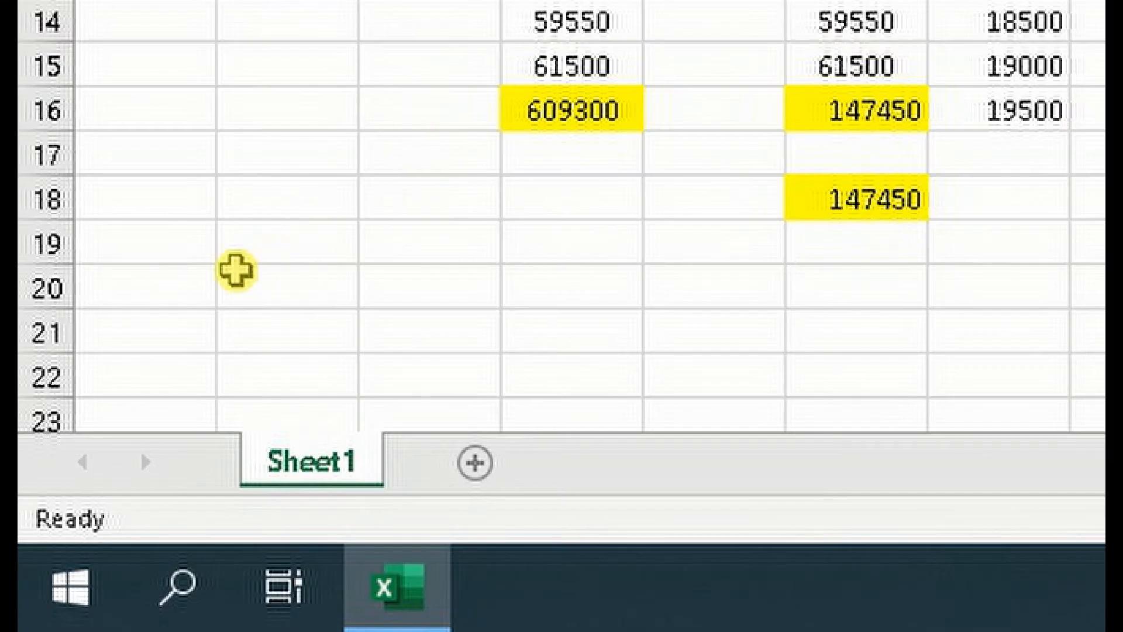
Enter the section heading "2. AVERAGE" in cell B19
click(244, 256)
text(2.)
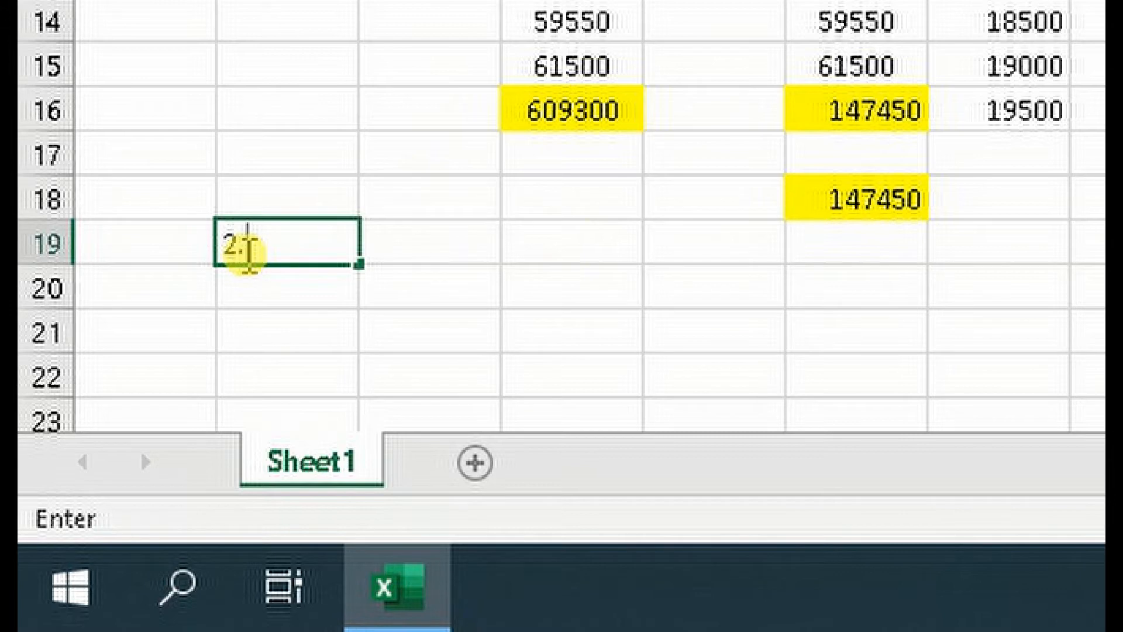
text( AVERAGE)
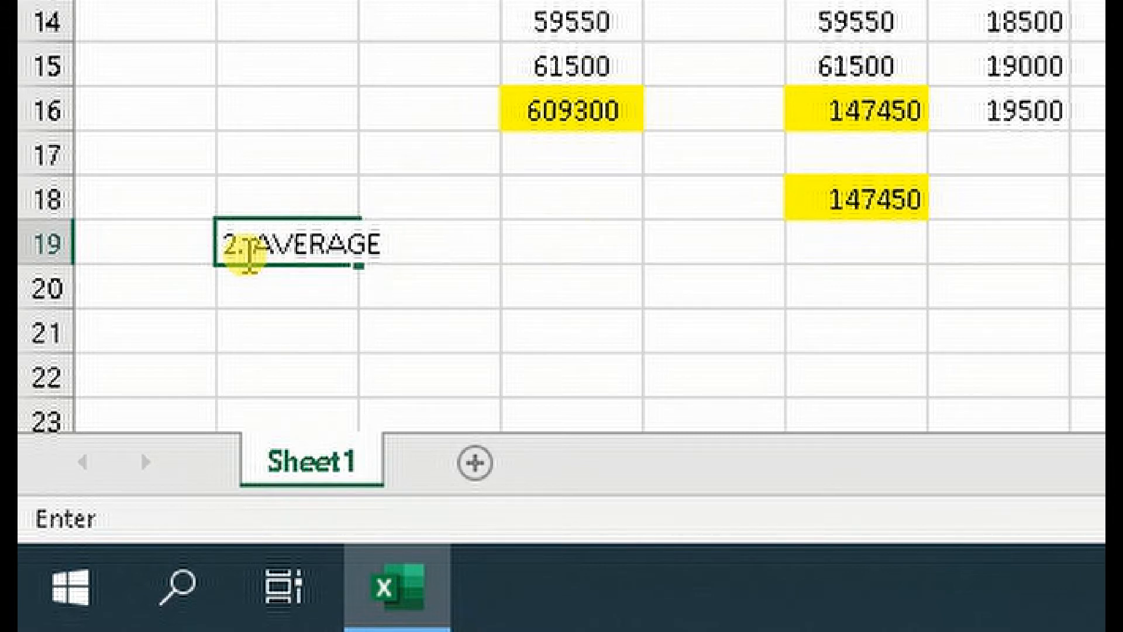
key(Return)
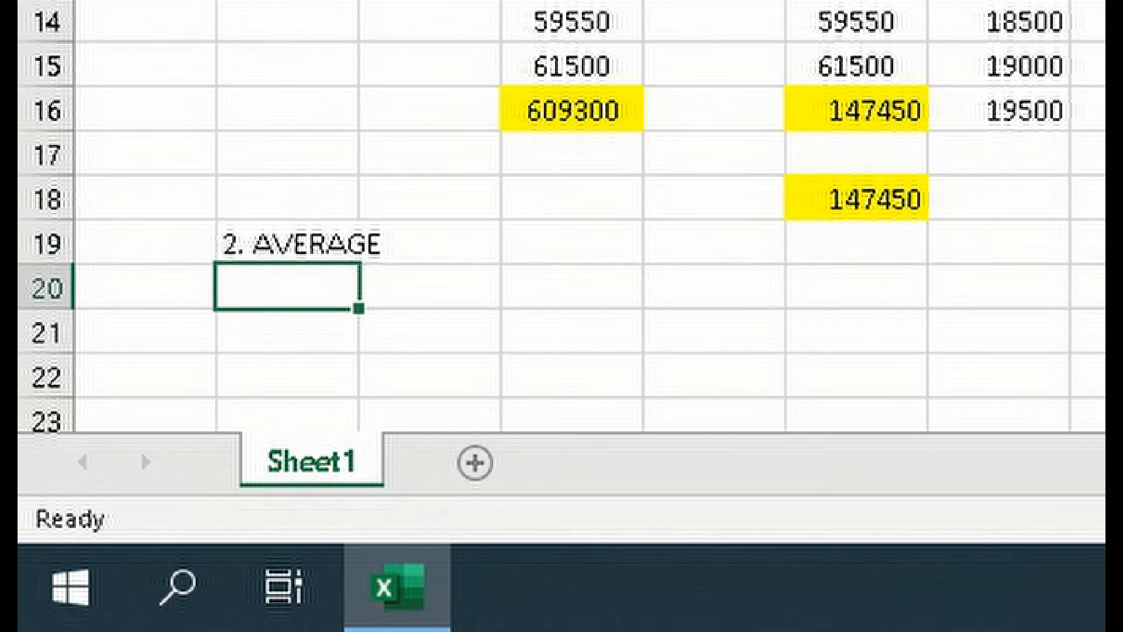
scroll(549, 12, down, 2)
scroll(596, 1, up, 2)
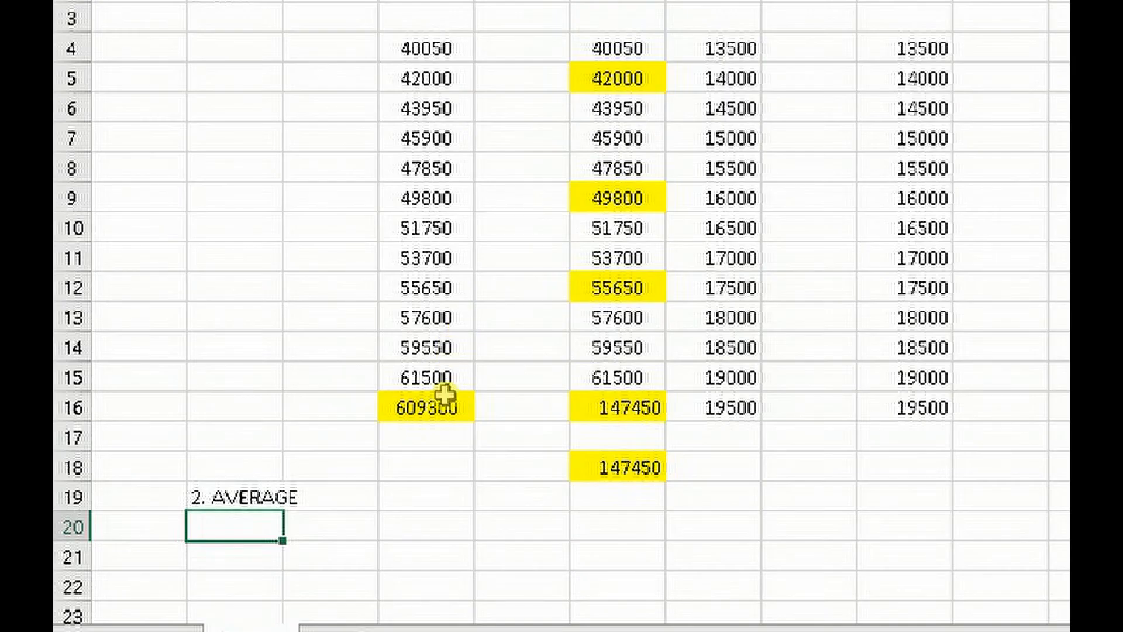
click(589, 110)
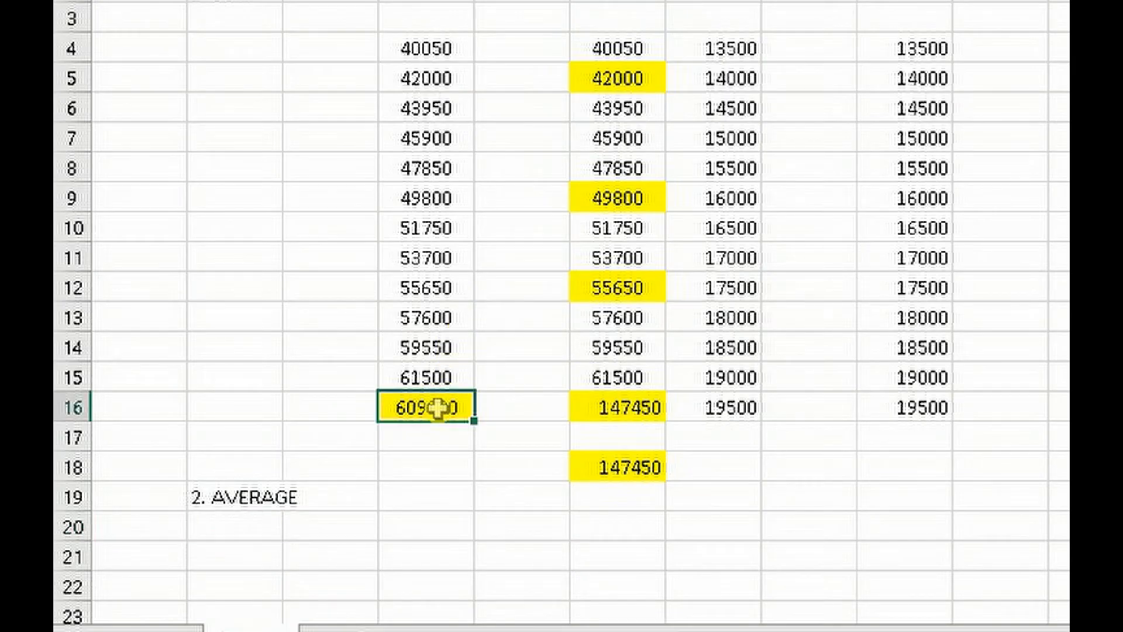
ctrl+click(614, 468)
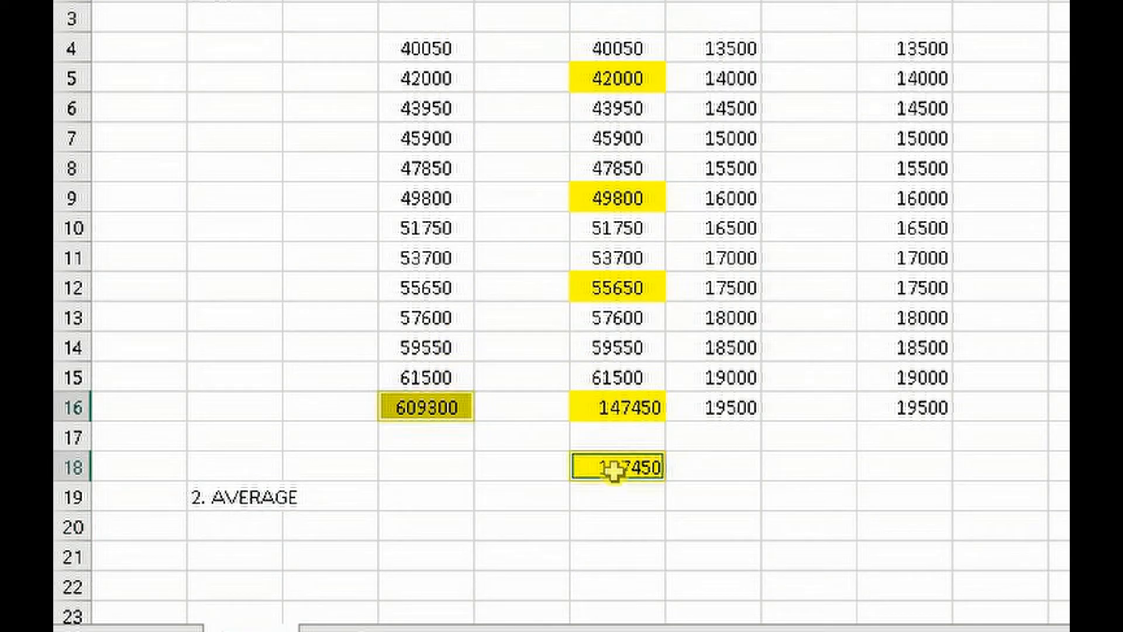
key(Delete)
click(726, 466)
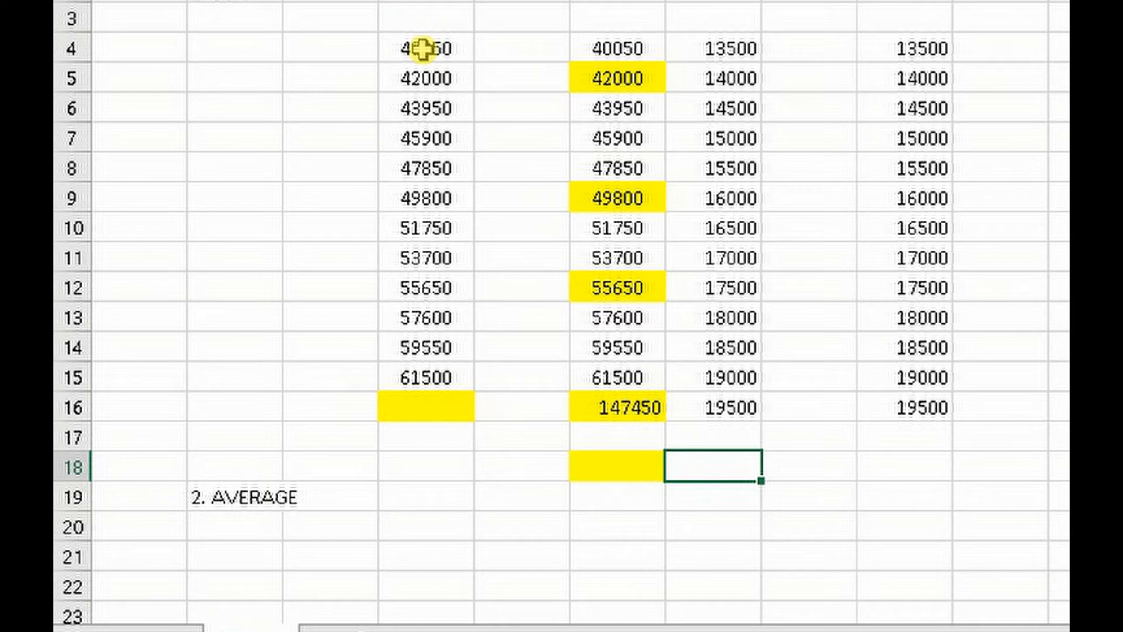
key(ctrl+z)
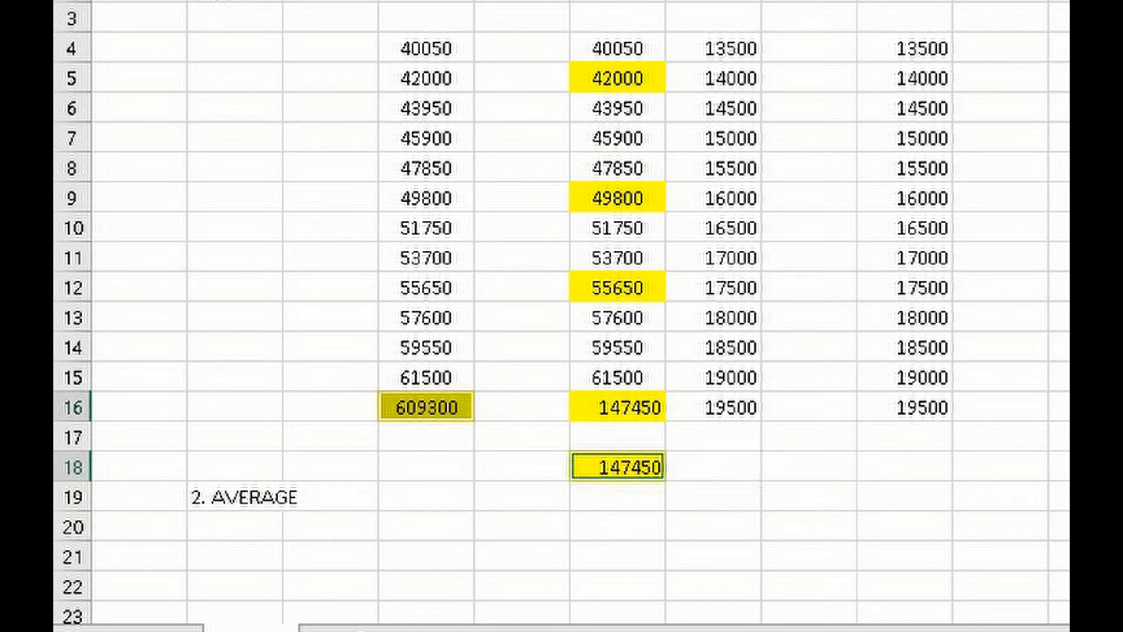
Enter 12 in cell D17, beneath the column D total, as the count of numbers in D4:D15
click(455, 403)
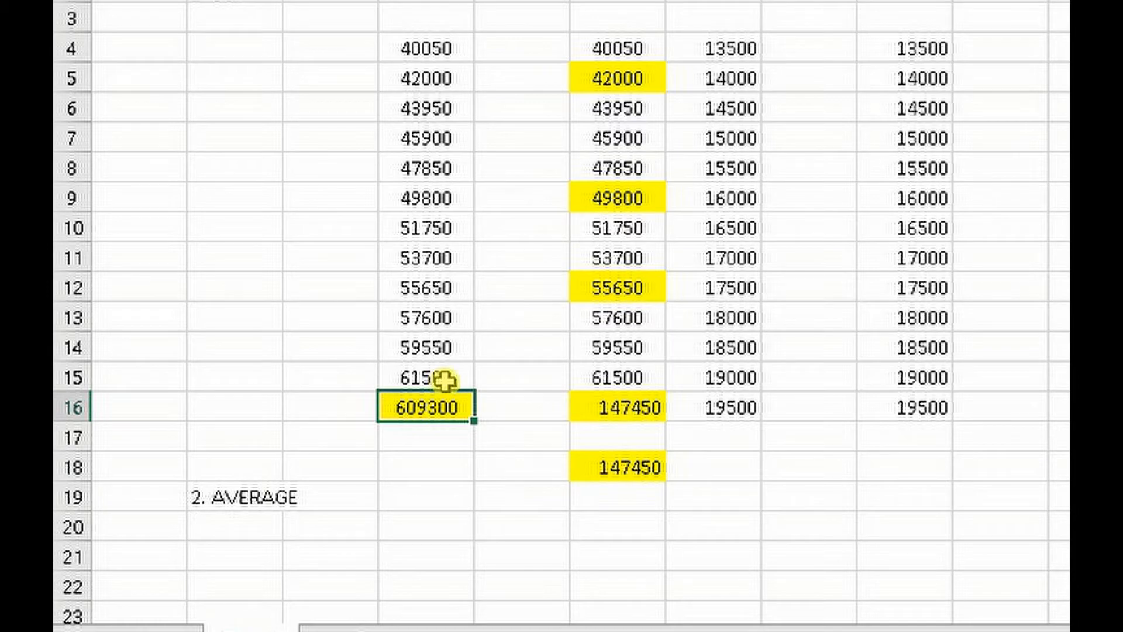
click(439, 108)
click(439, 78)
click(440, 49)
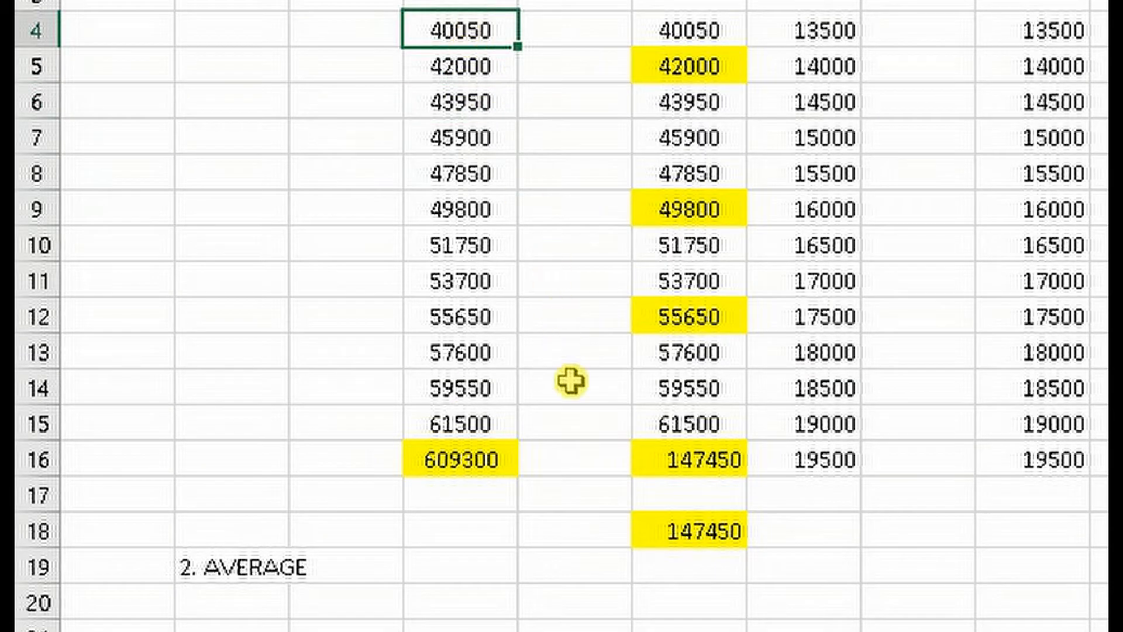
click(471, 465)
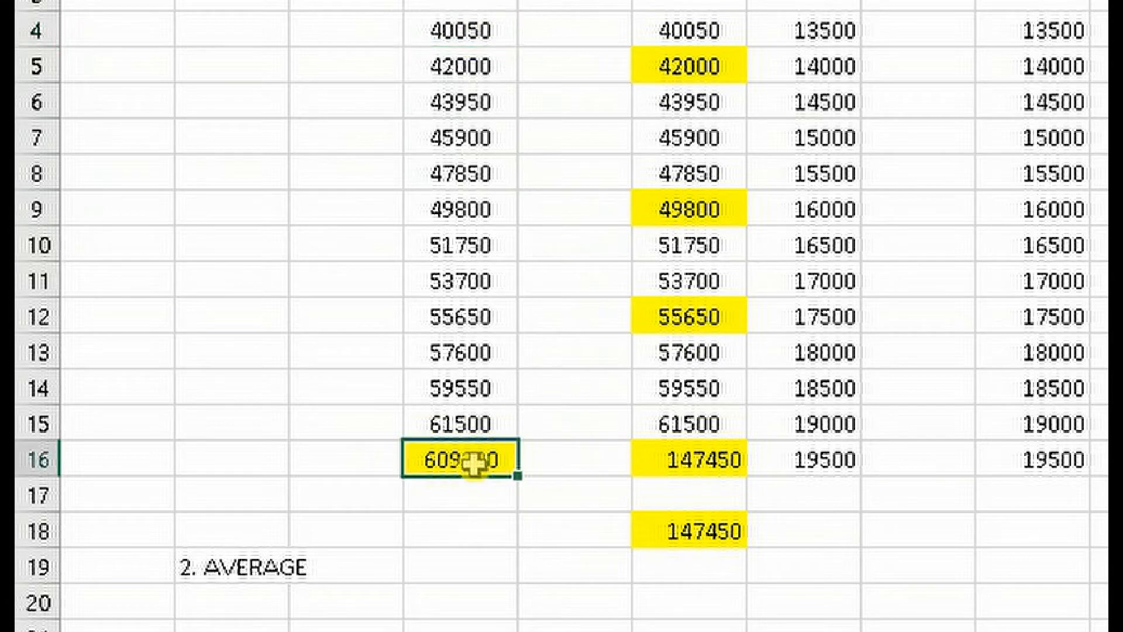
click(480, 497)
text(12)
Calculate the average manually by entering =D16/D17 in cell D18, and fill that cell with yellow
click(494, 532)
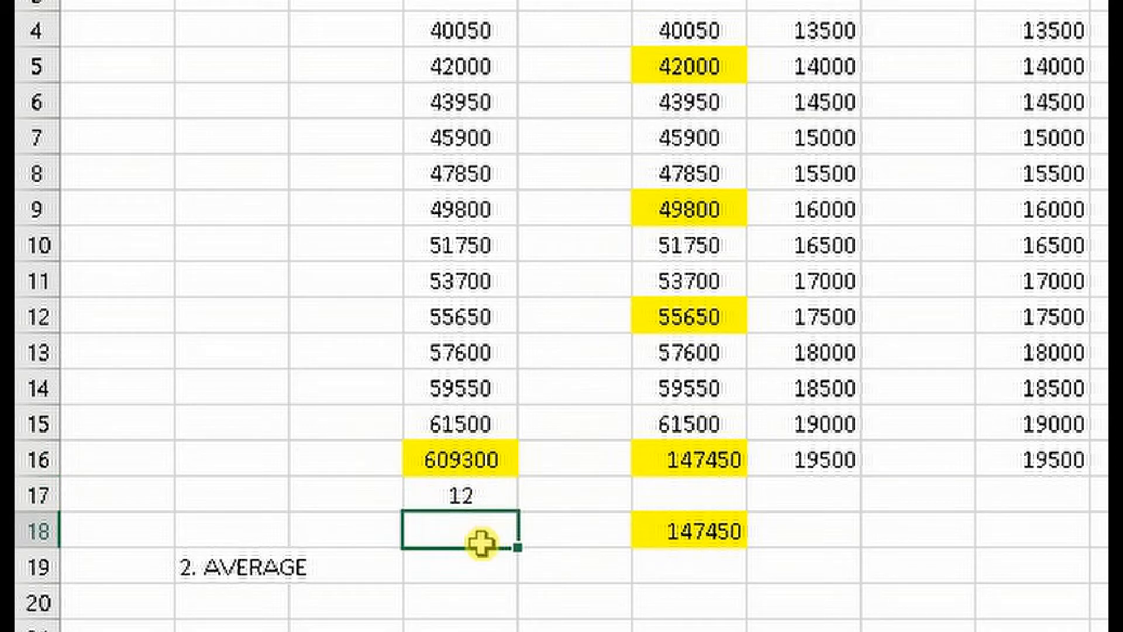
text(=)
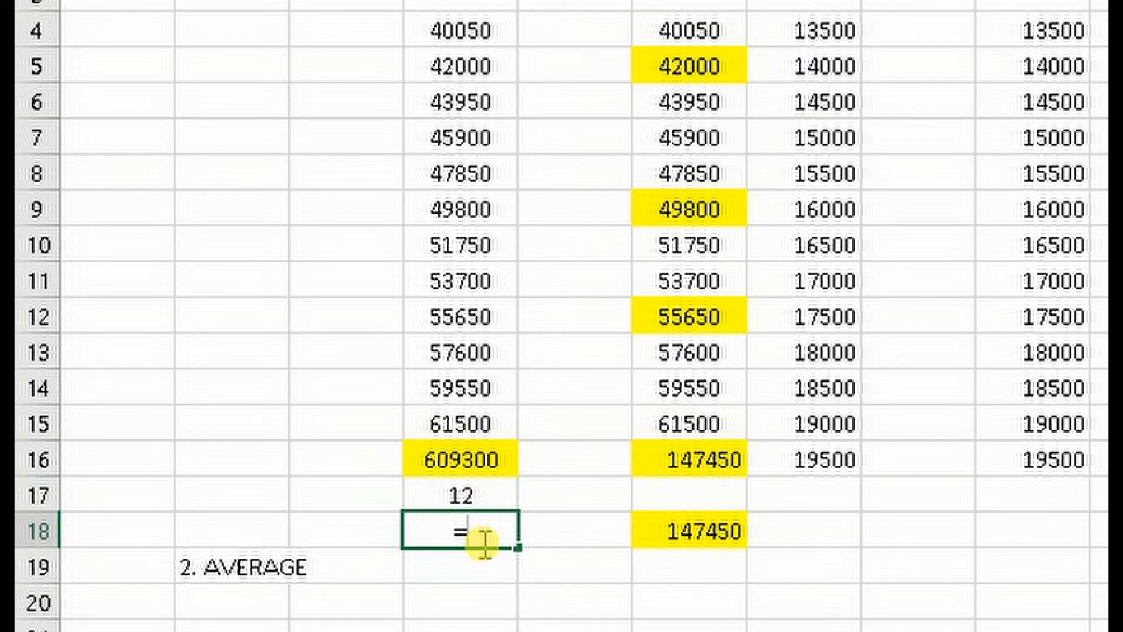
click(477, 462)
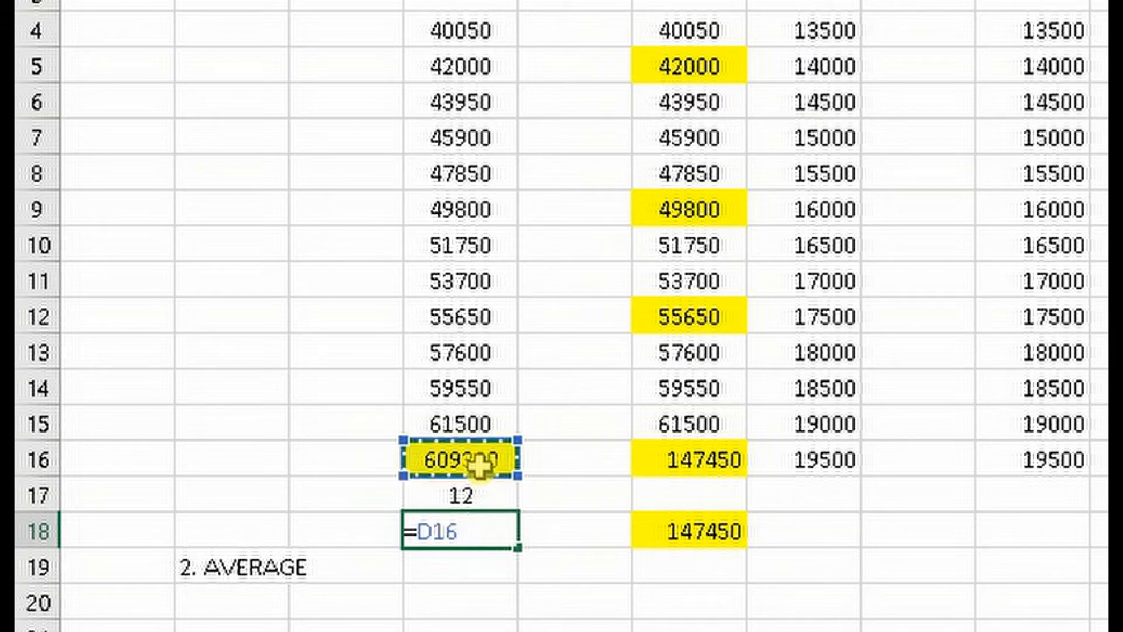
text(/)
click(475, 500)
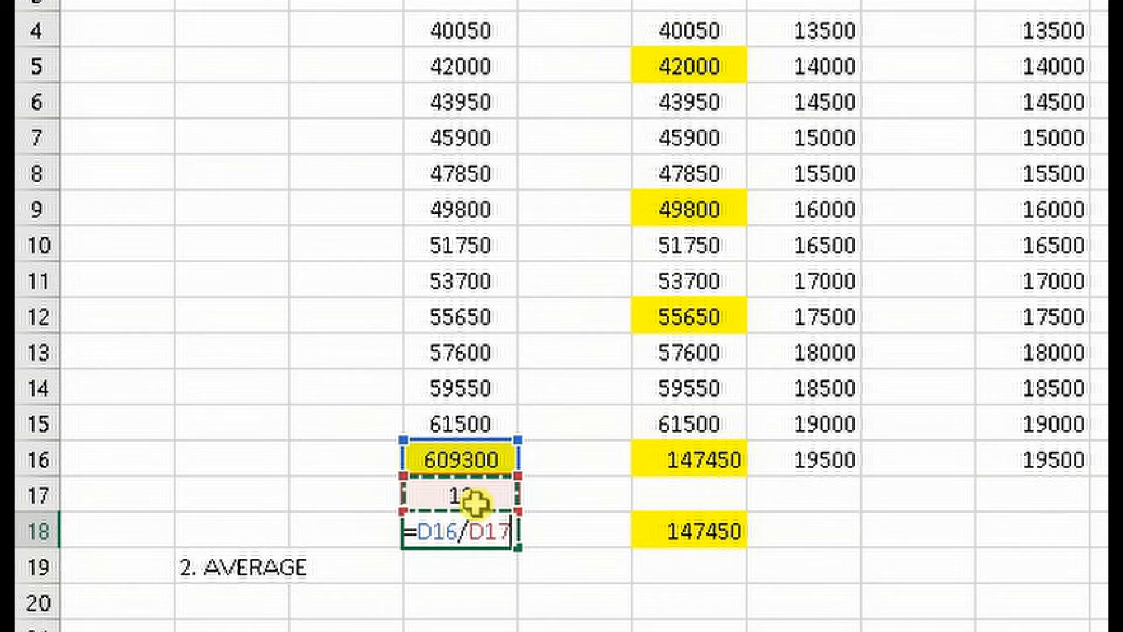
key(Return)
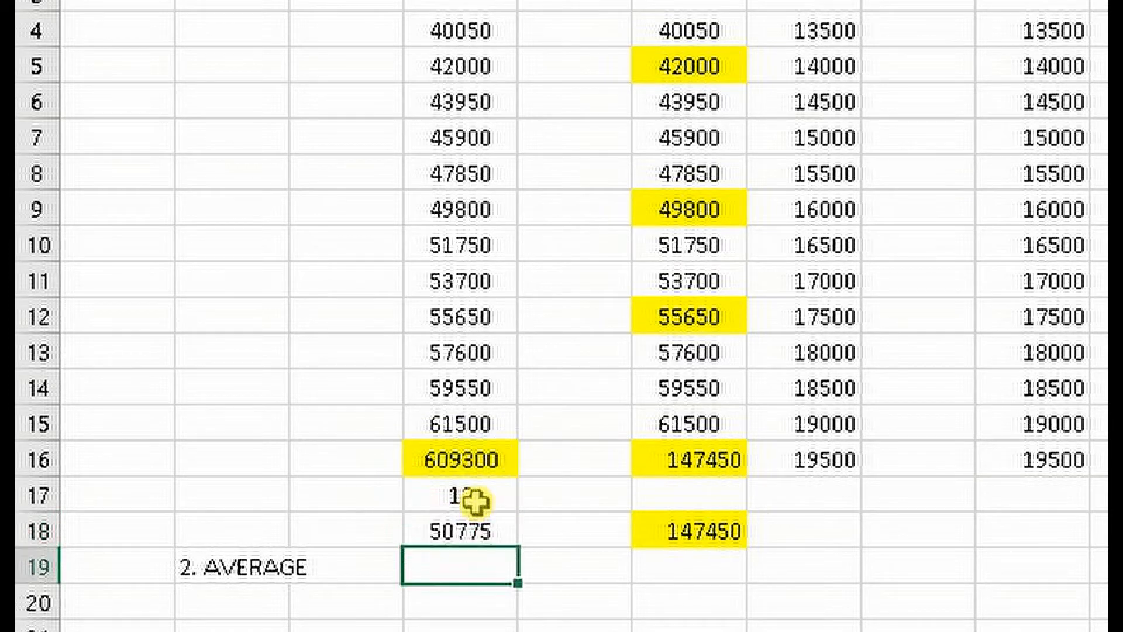
click(470, 531)
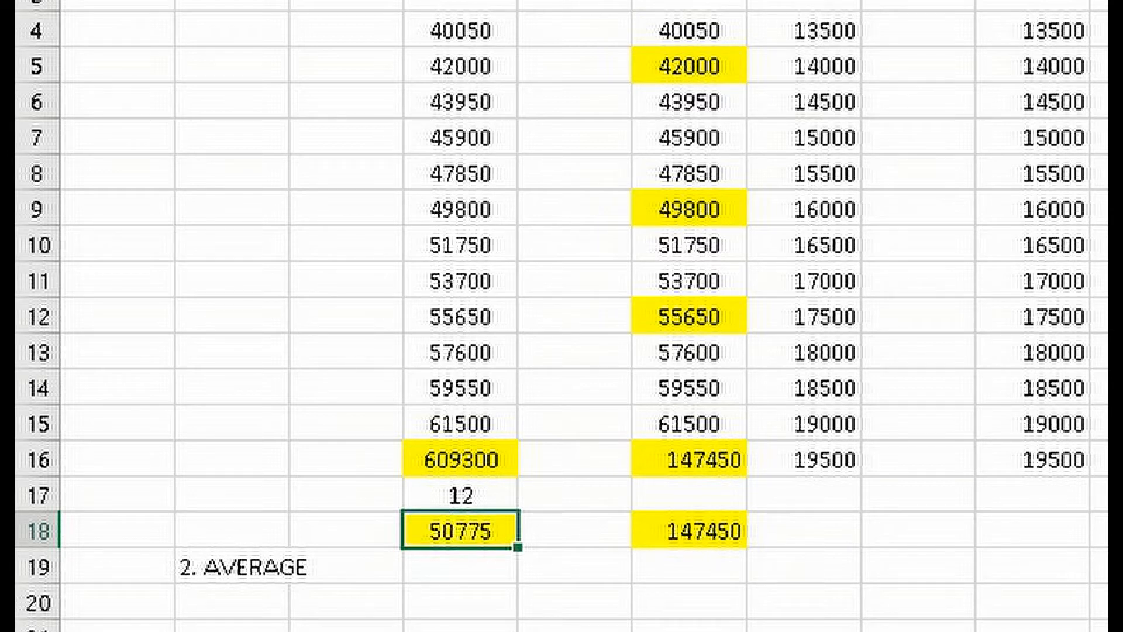
Label the manually calculated average by entering "AVERGAE" in cell C18
click(351, 535)
text(A)
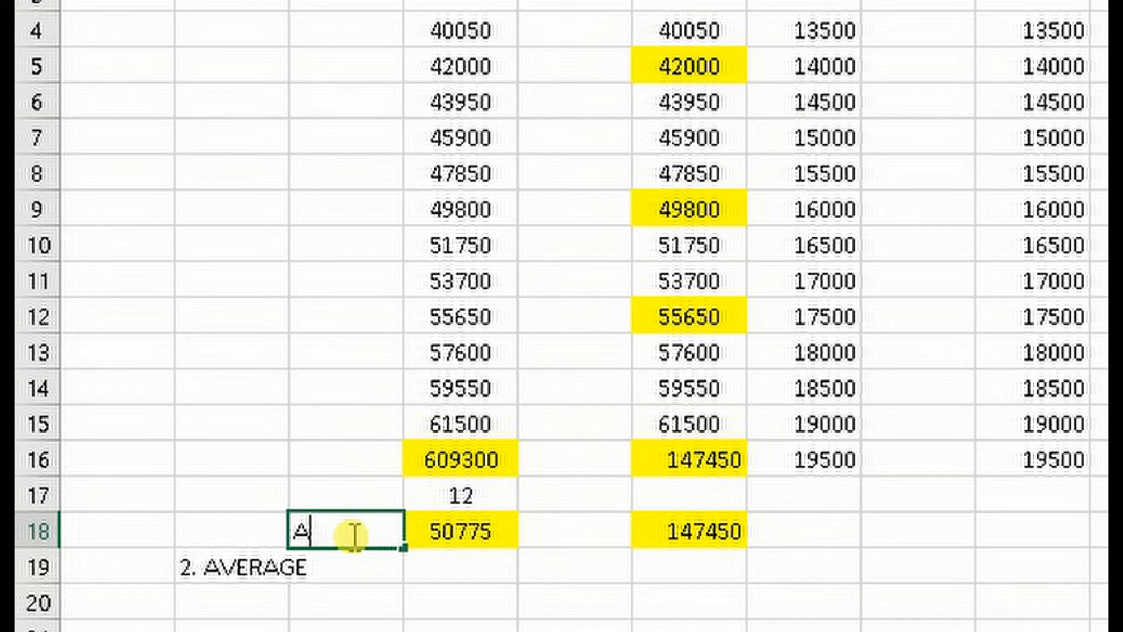
text(VERGAE)
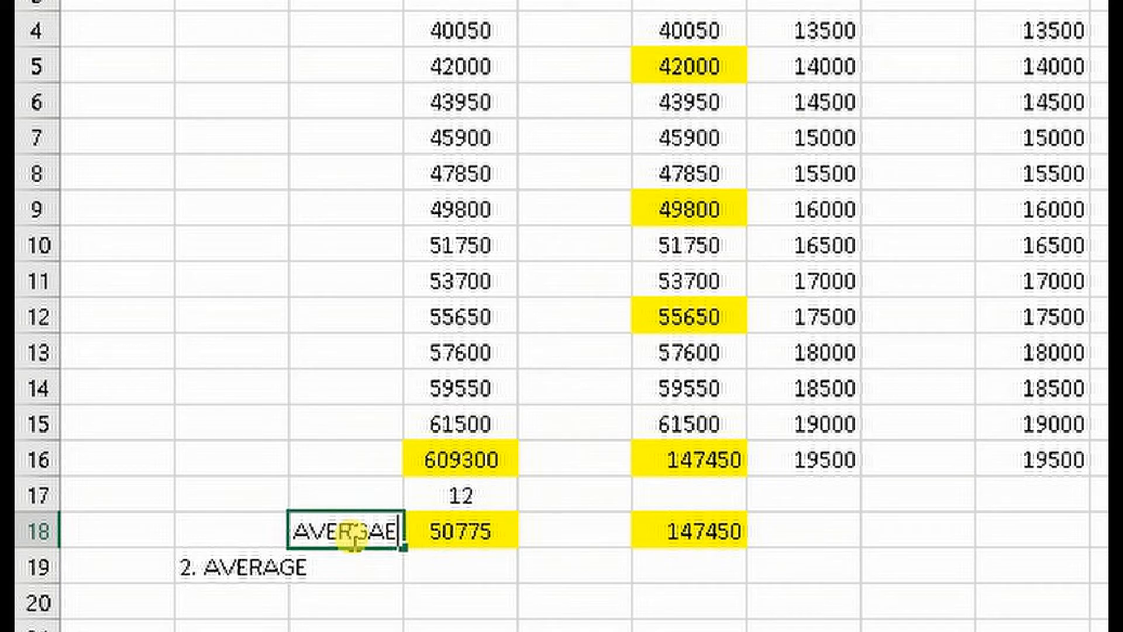
key(Return)
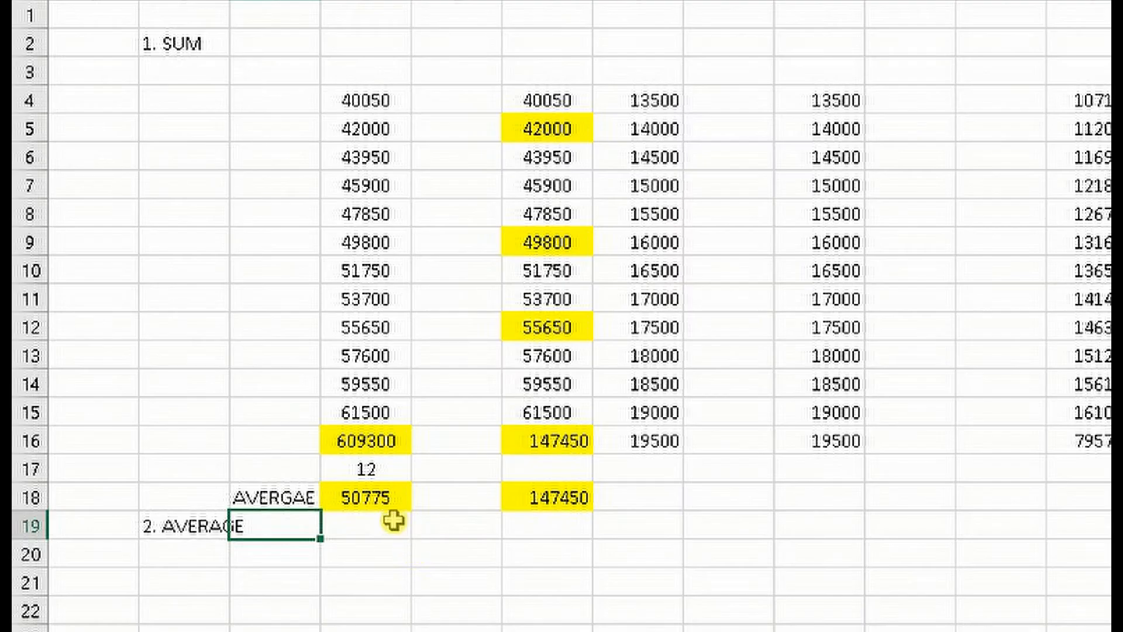
Average the column D numbers by entering =AVERAGE(D4:D15) in cell D21, and compare it with the manual average in D18
click(204, 557)
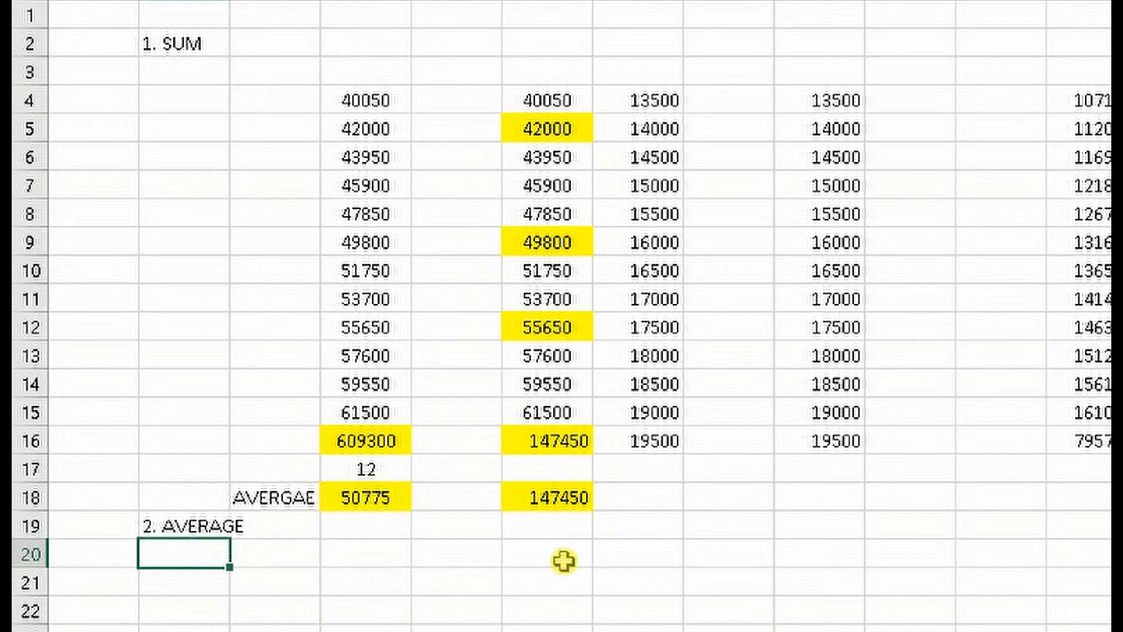
click(366, 591)
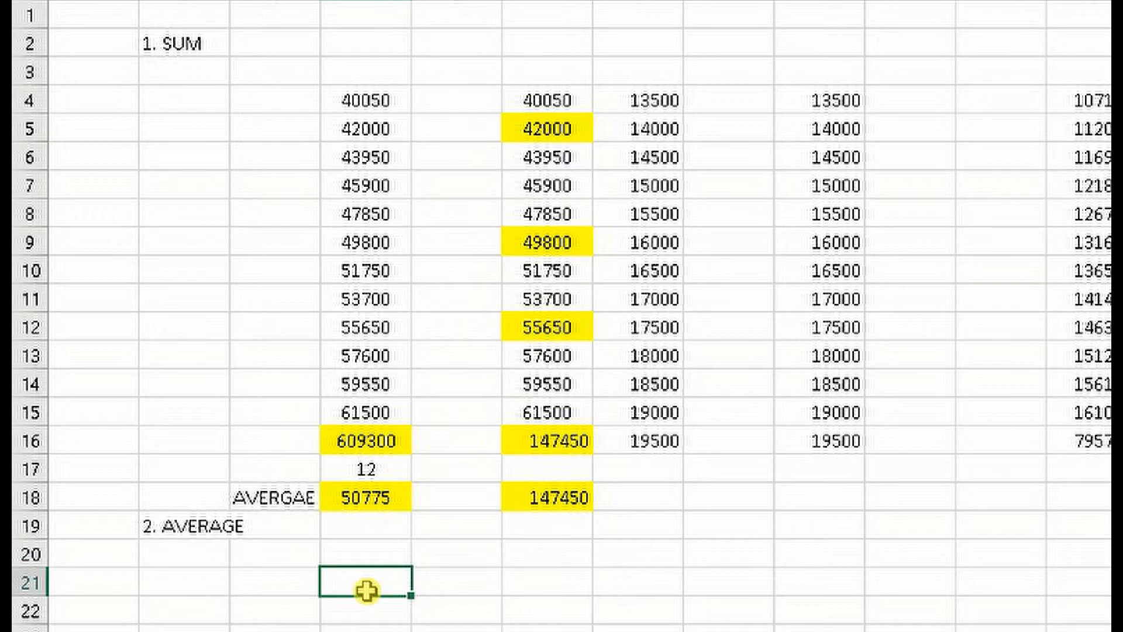
double_click(369, 587)
text(=)
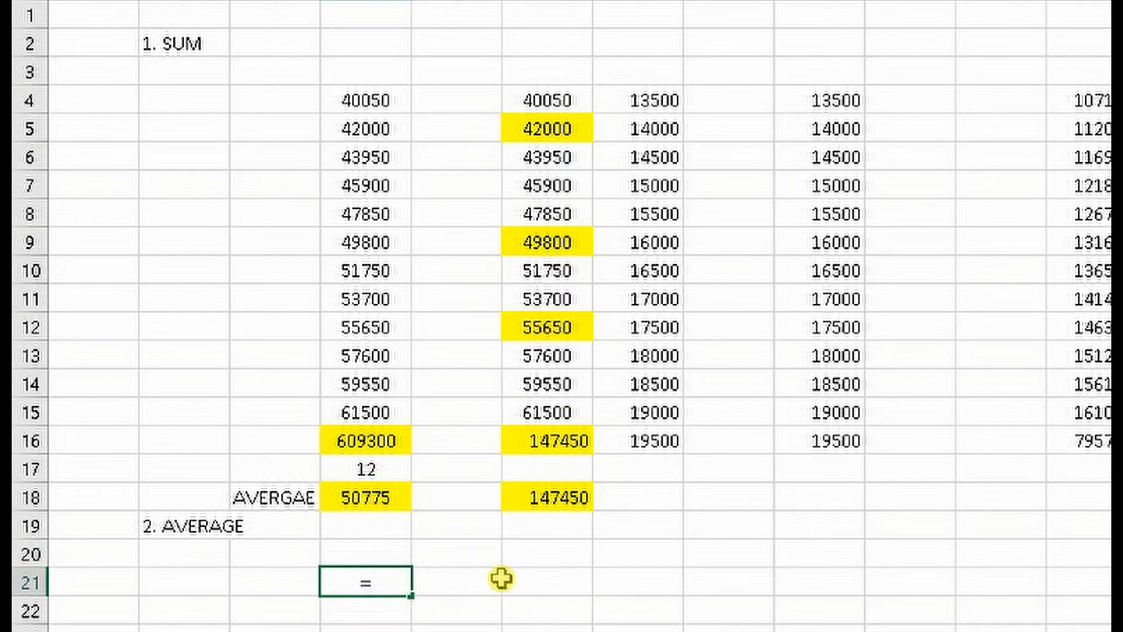
text(AVERAG)
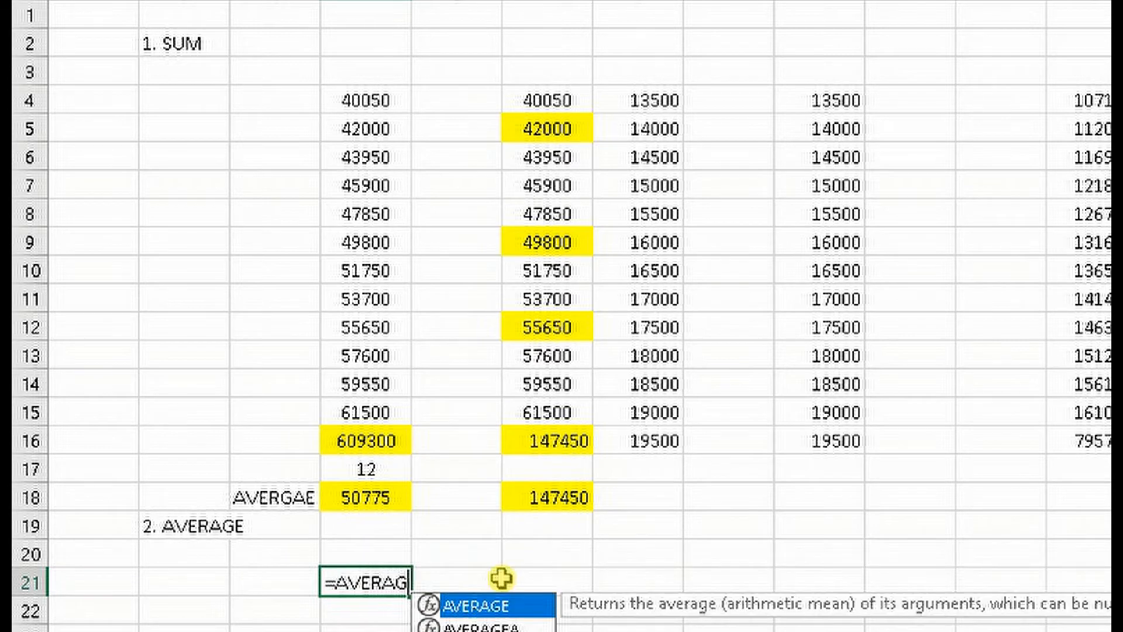
text(E()
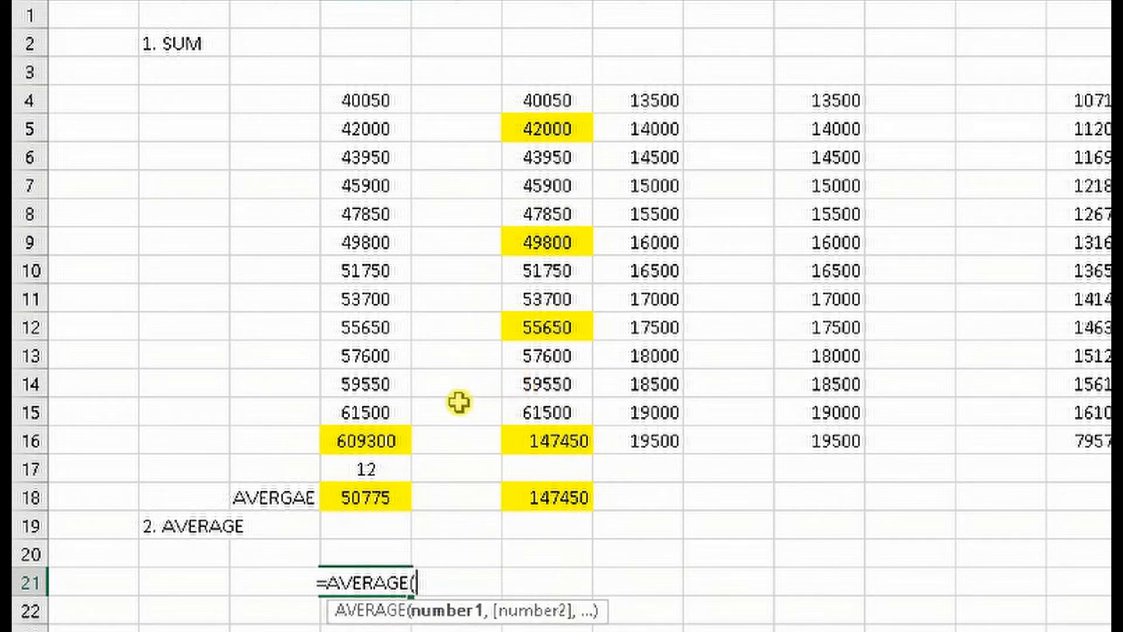
drag(368, 412, 371, 105)
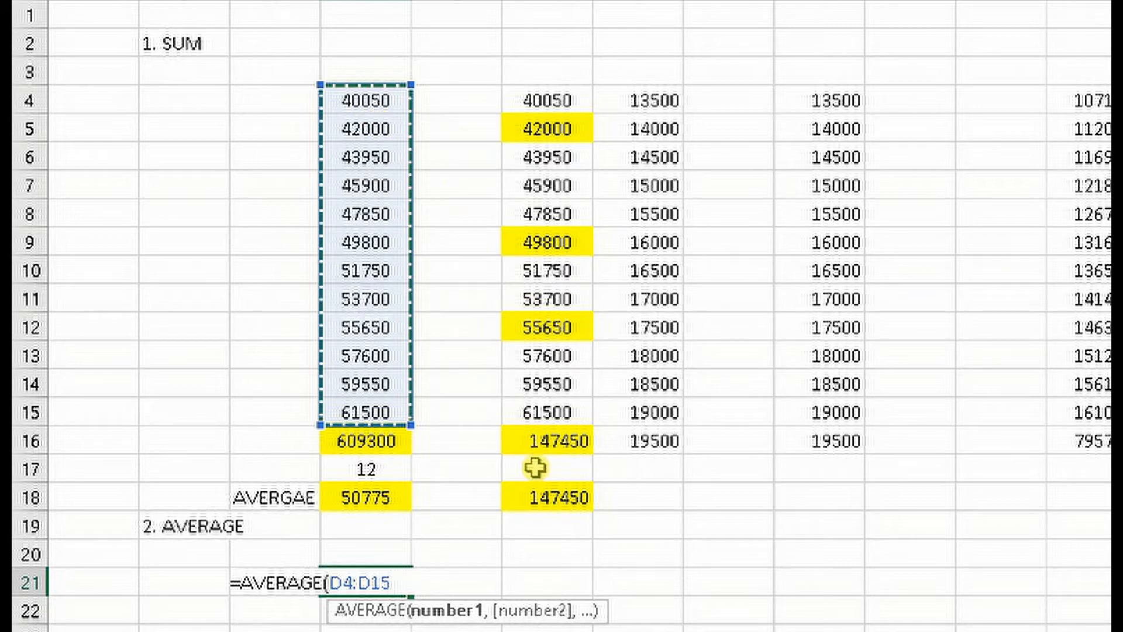
key(Return)
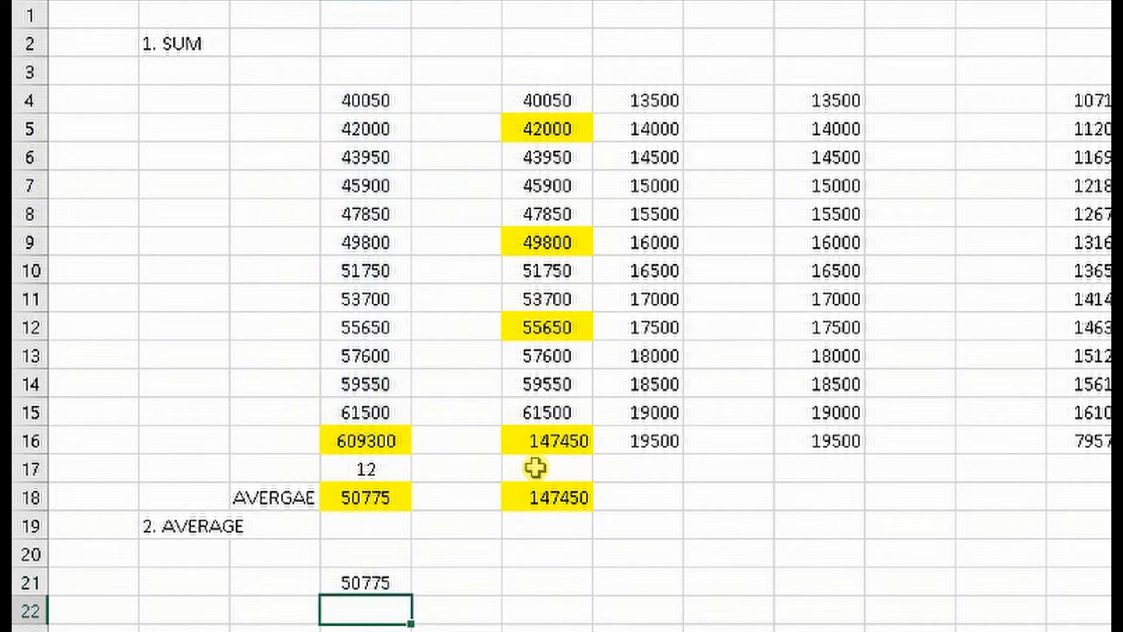
click(384, 580)
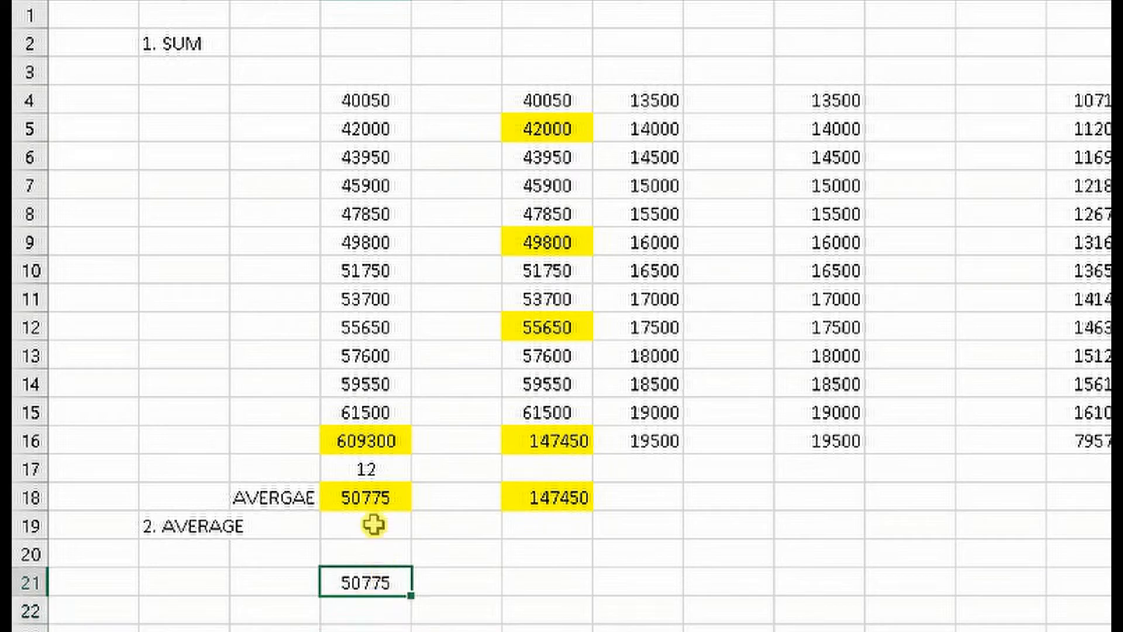
click(372, 496)
click(363, 582)
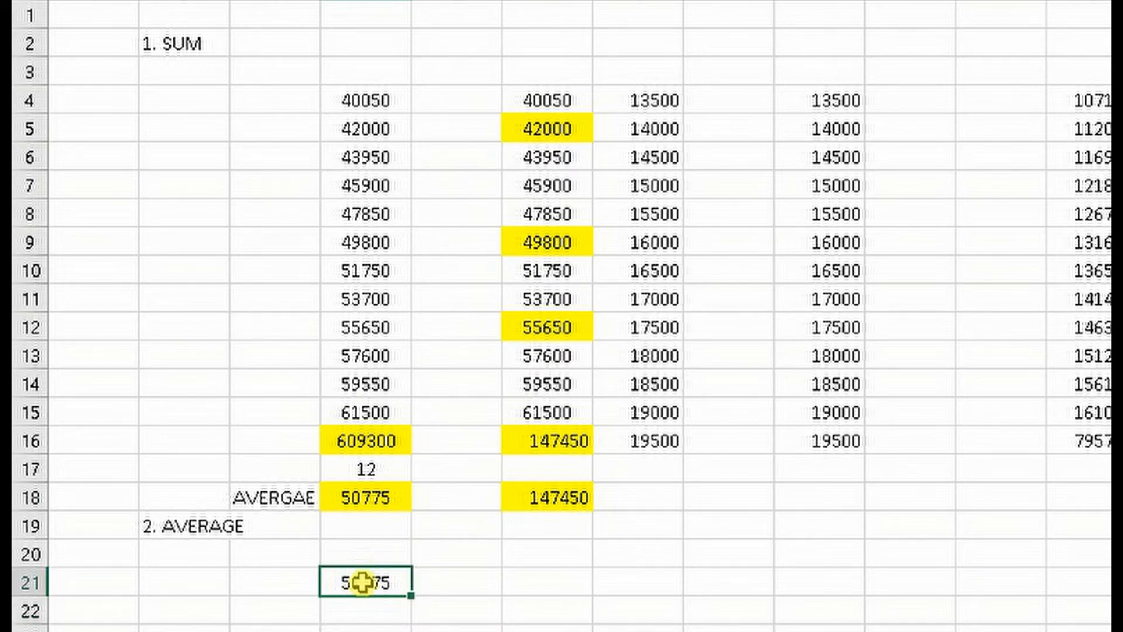
Average the row 4 numbers by entering =AVERAGE(D4:I4) in cell P4
click(496, 0)
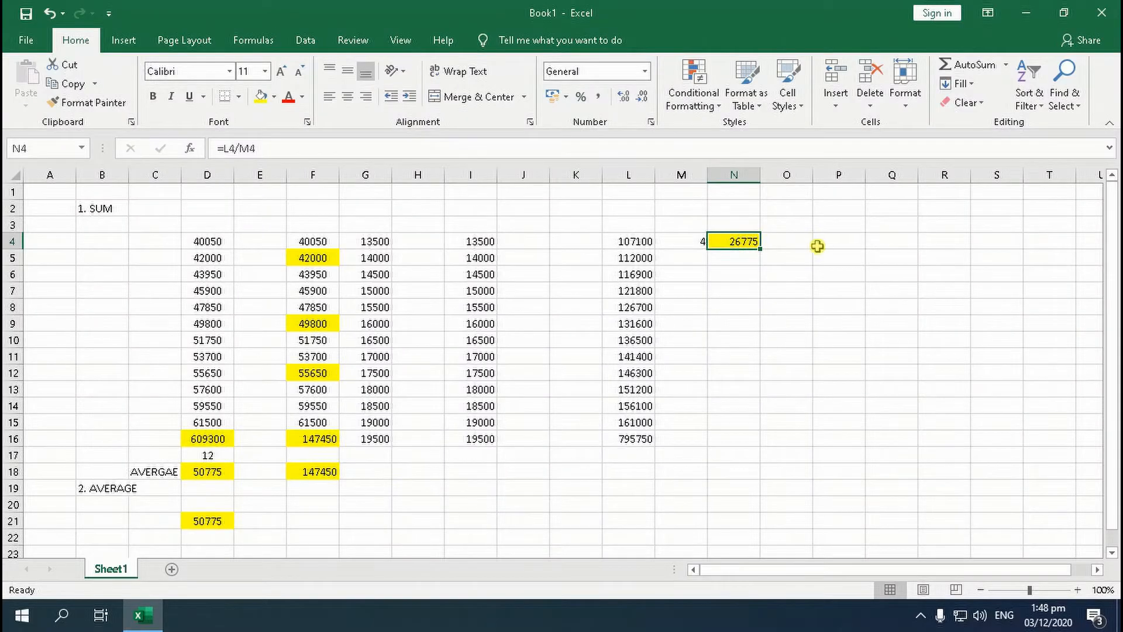
click(829, 241)
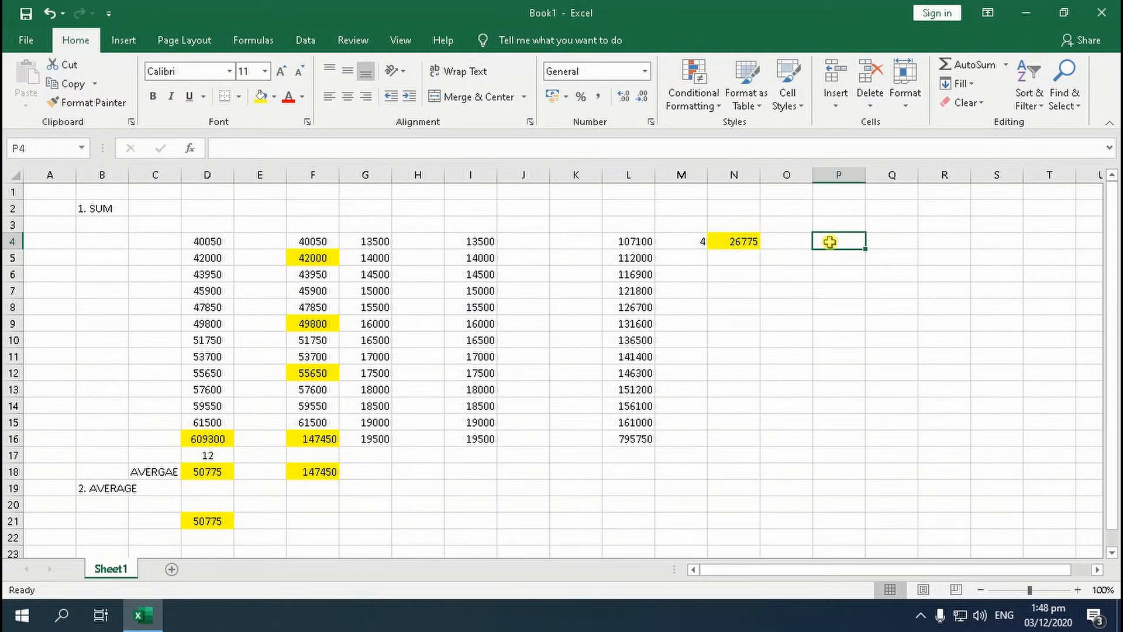
text(=A)
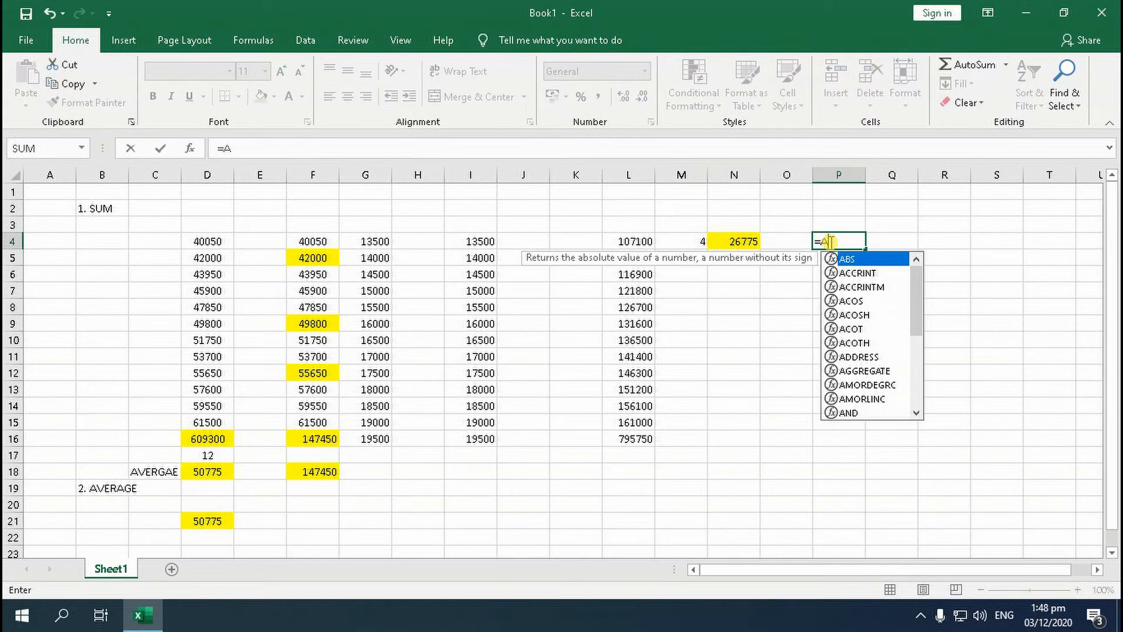
text(VERAGE()
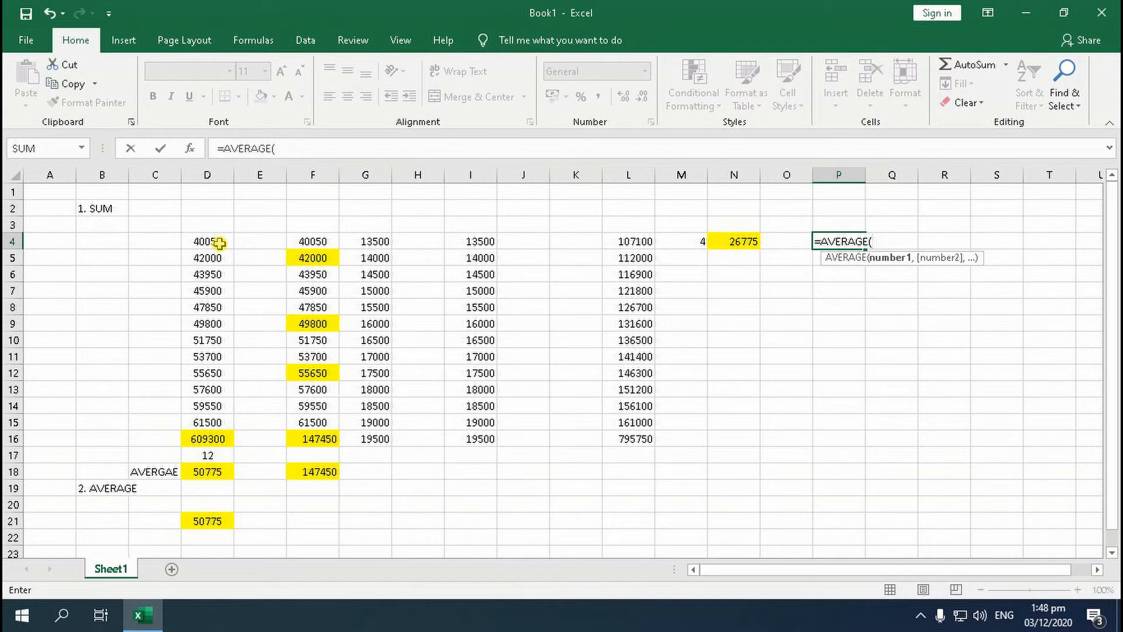
drag(211, 242, 475, 242)
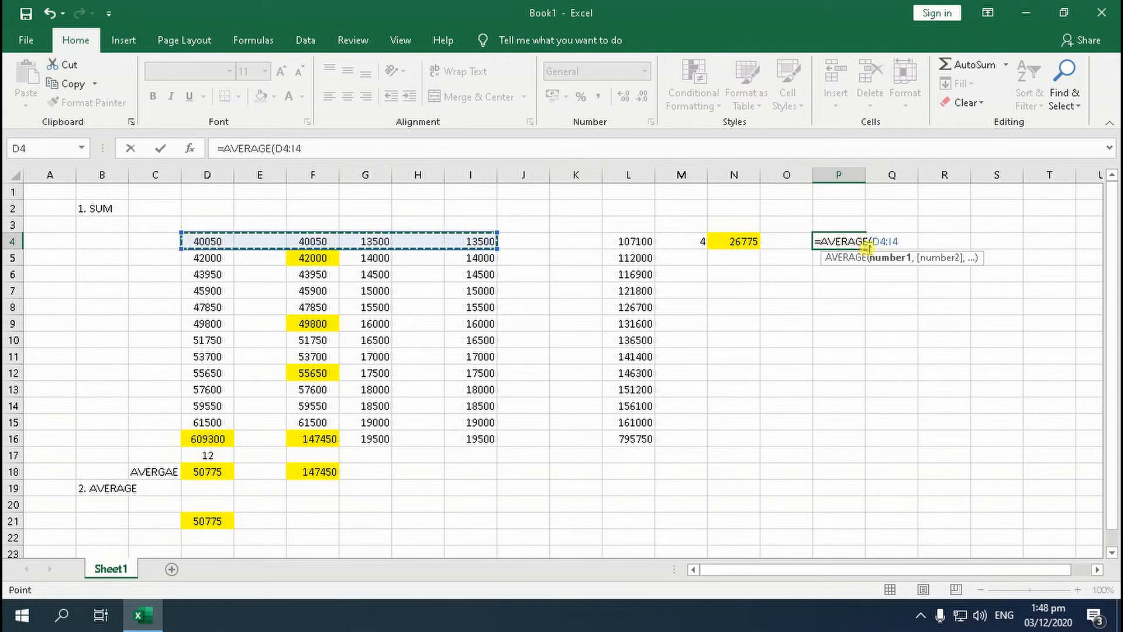
text())
key(Return)
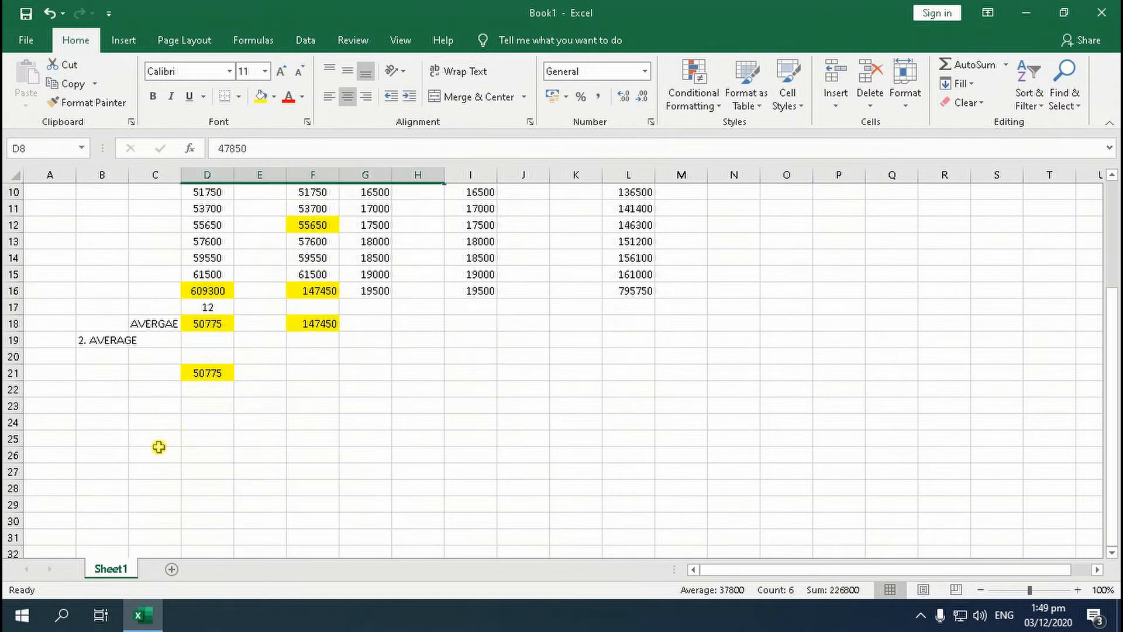
Add the section heading "3. SUMIF FUNCTION" in cell B24, below the AVERAGE section
scroll(143, 448, down, 1)
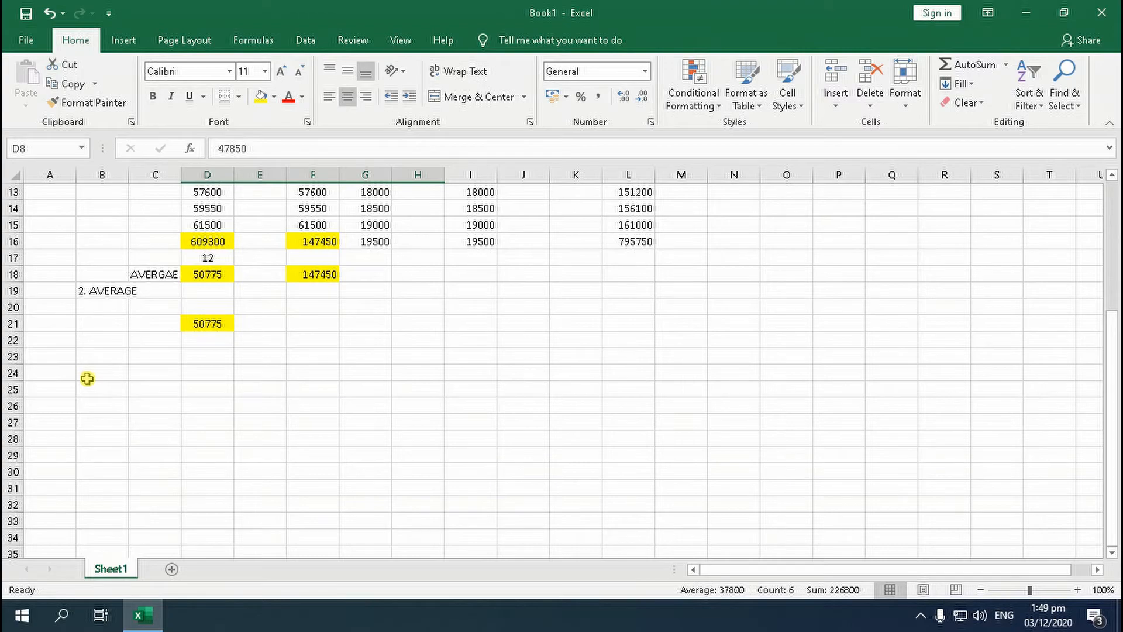
scroll(84, 378, up, 3)
scroll(103, 409, down, 2)
click(101, 420)
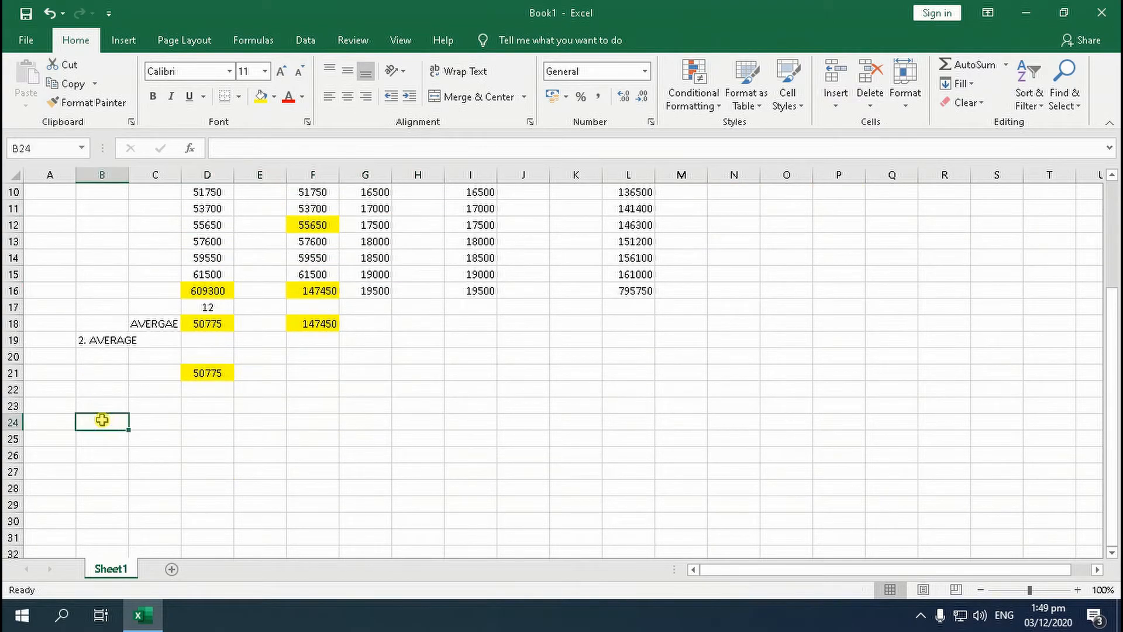
text(3.)
text( SUMIF)
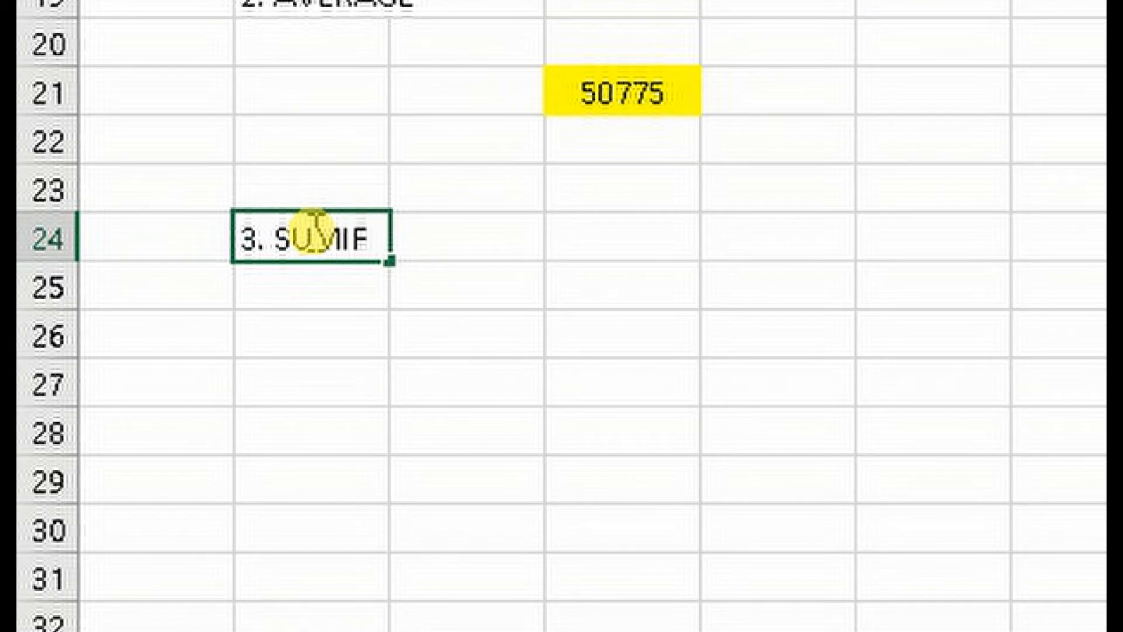
text( FUNCTION)
key(Return)
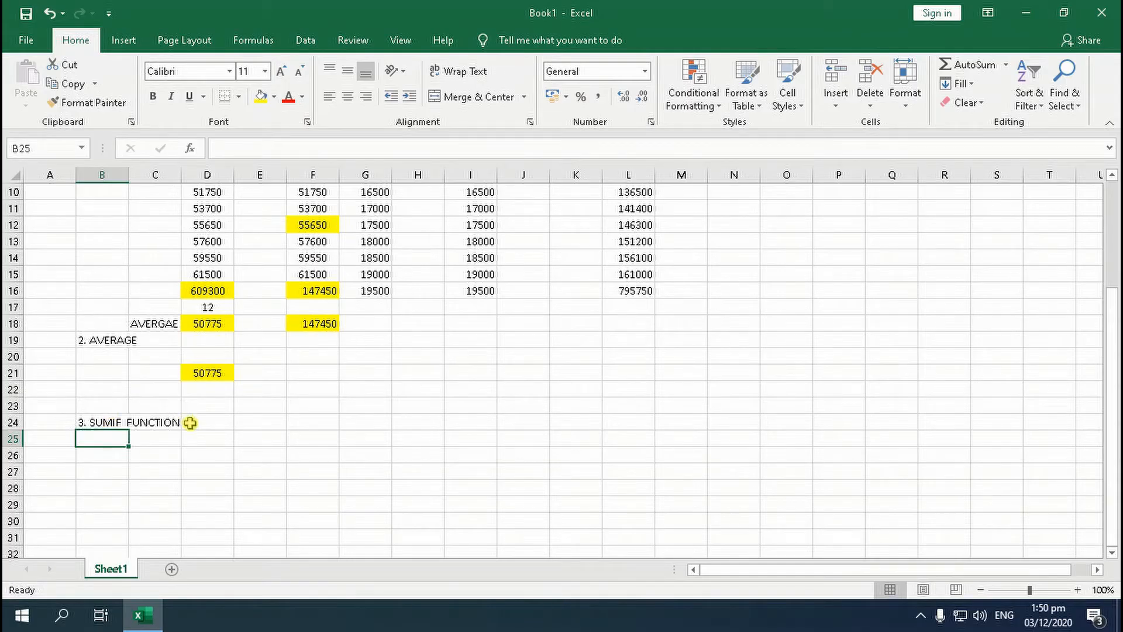
Review the CAR DEALER list in column C, rows 27 to 55, and the quantities beside it
scroll(190, 423, down, 2)
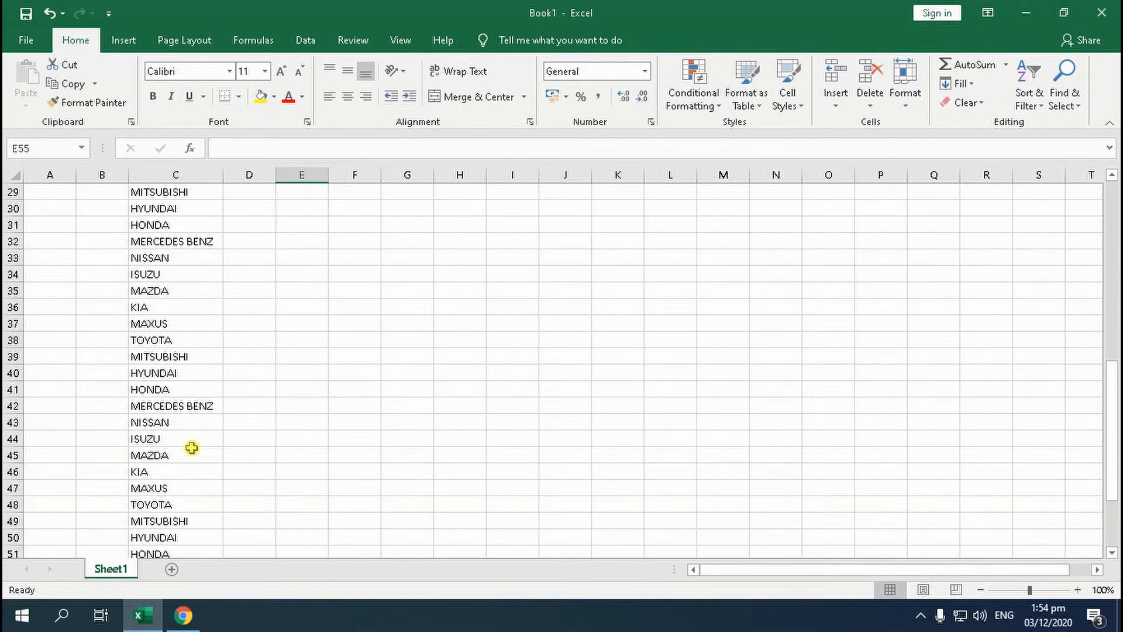
scroll(191, 446, down, 3)
scroll(190, 446, up, 5)
scroll(191, 447, up, 2)
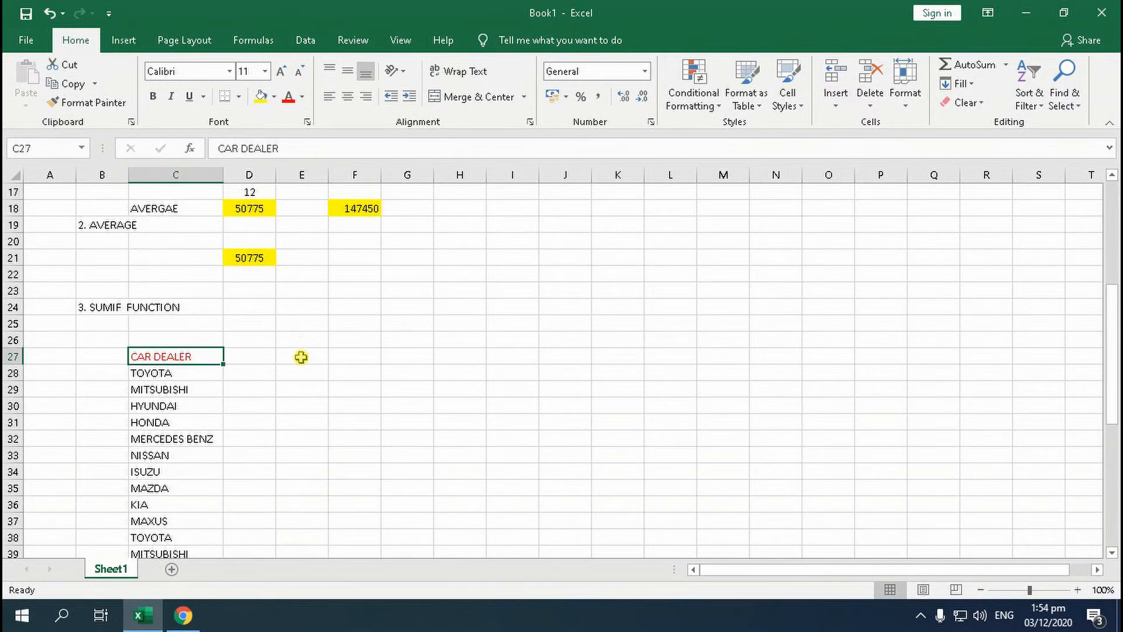
scroll(301, 357, down, 1)
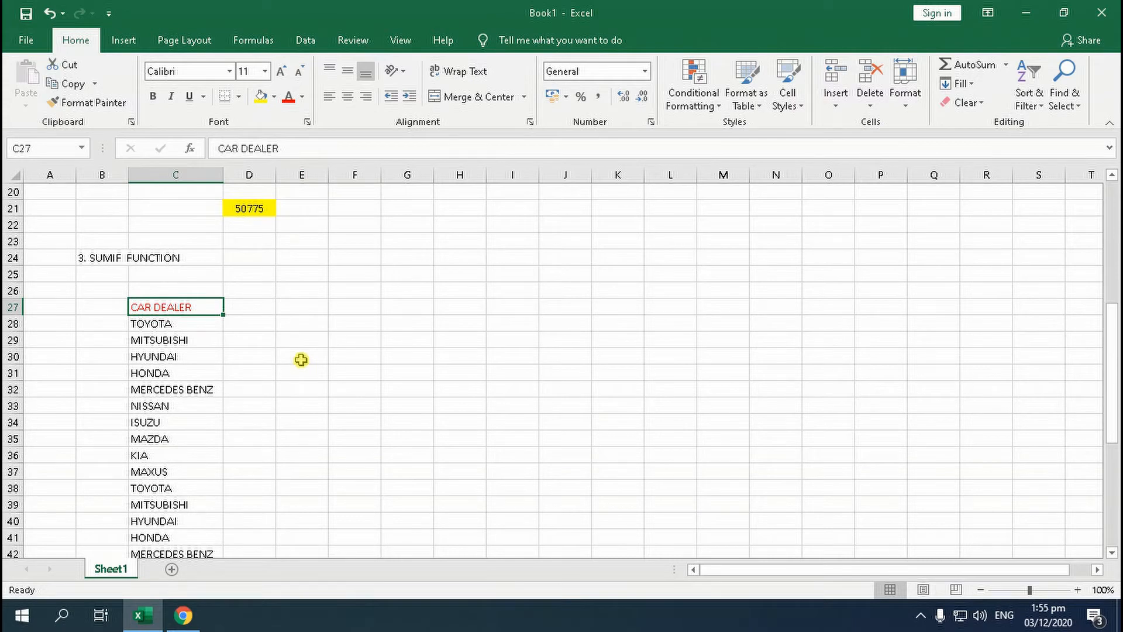
scroll(209, 393, down, 5)
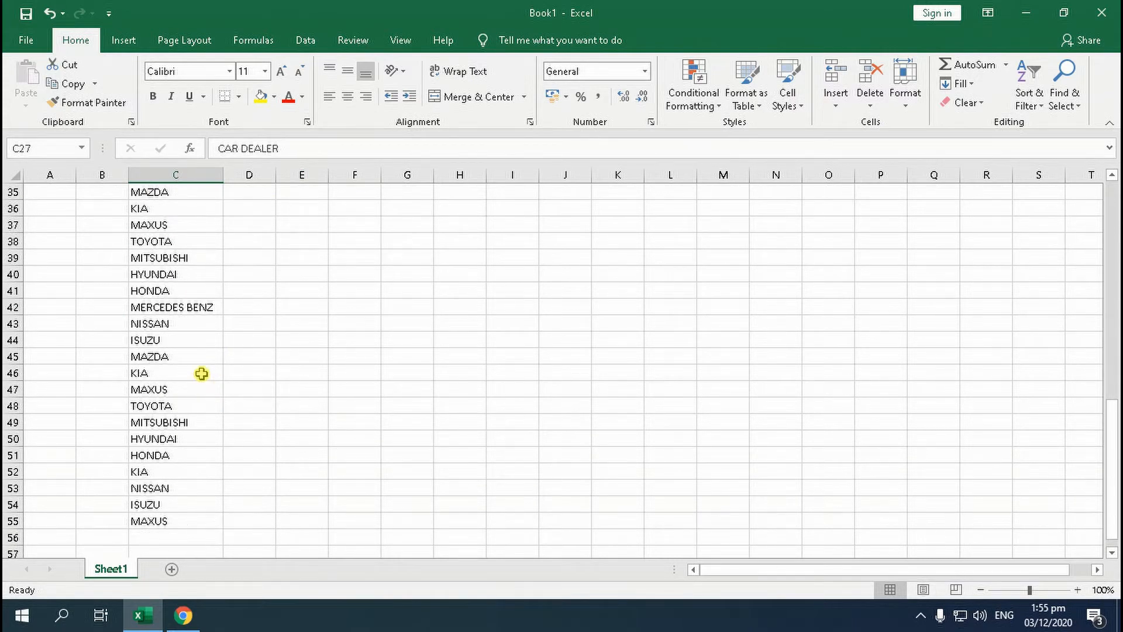
scroll(202, 373, up, 4)
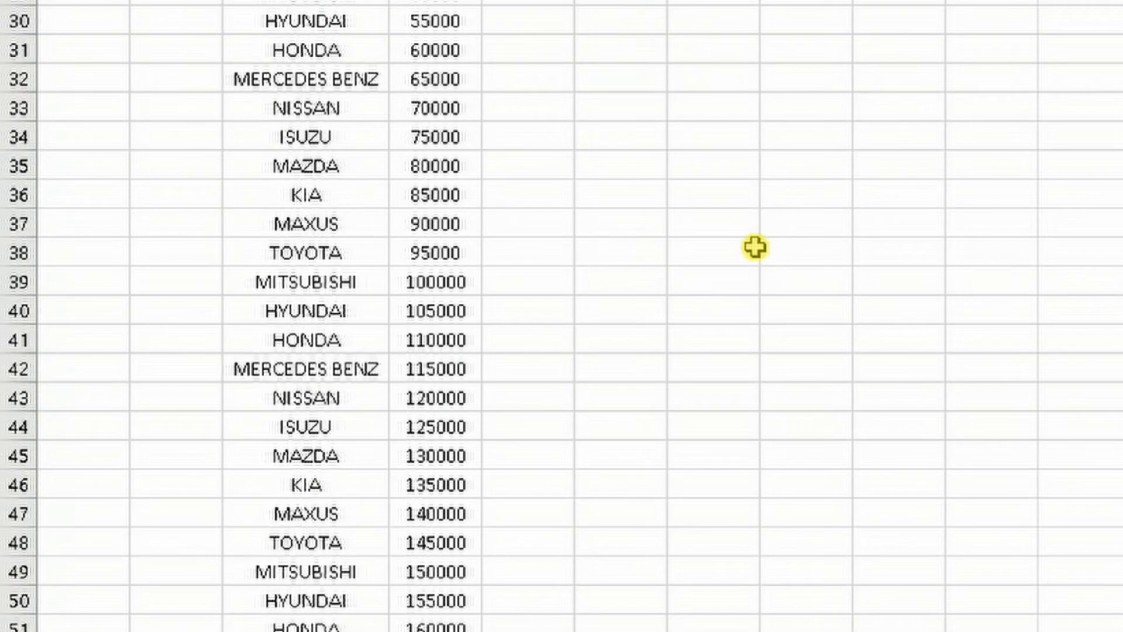
scroll(754, 248, up, 2)
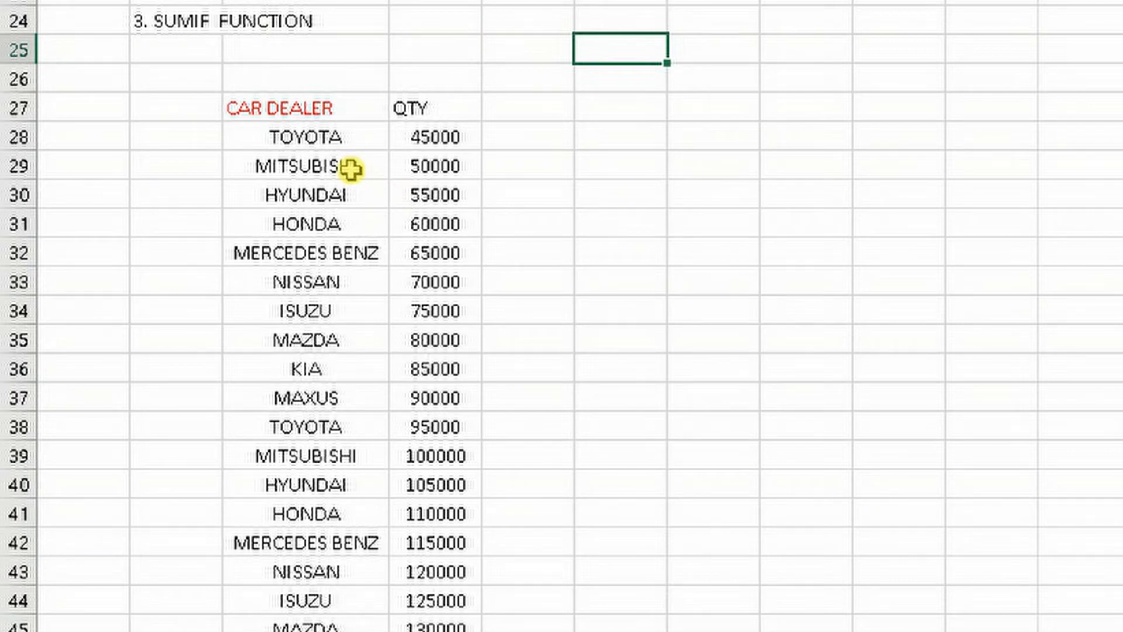
Examine the repeated MITSUBISHI entries in rows 29, 39 and 49 and their quantities in the QTY column
click(323, 169)
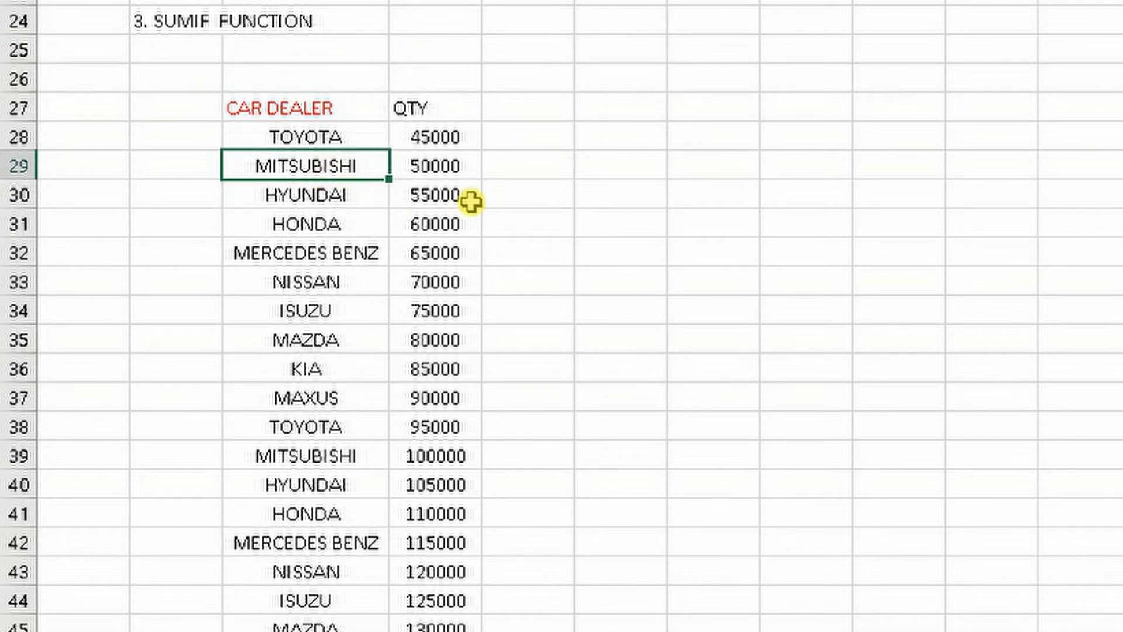
scroll(465, 199, down, 6)
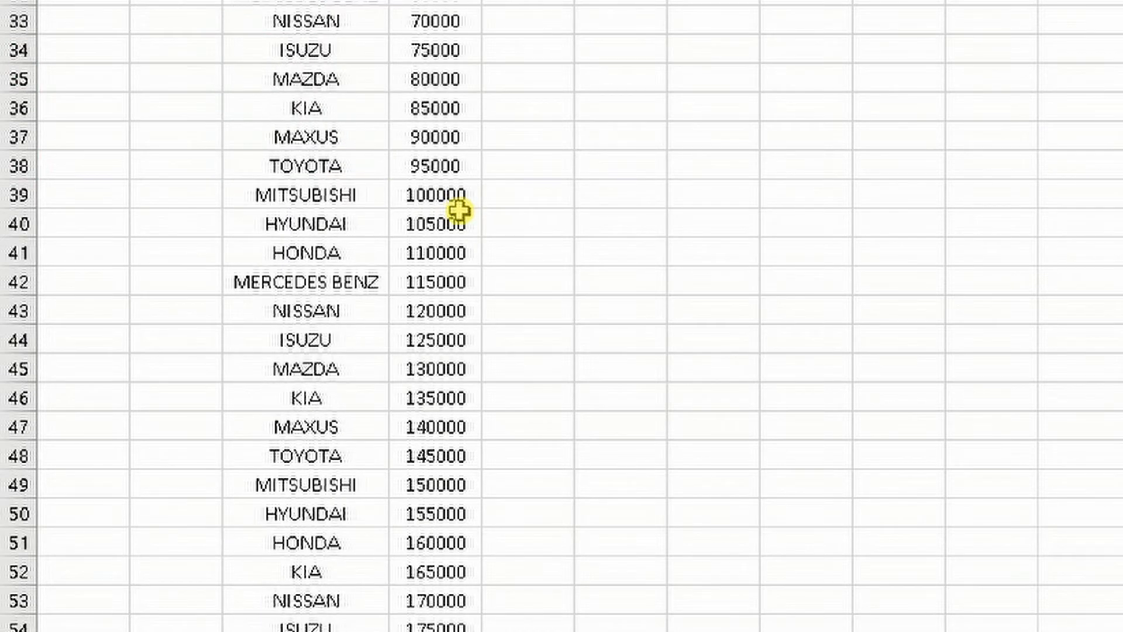
scroll(496, 347, up, 8)
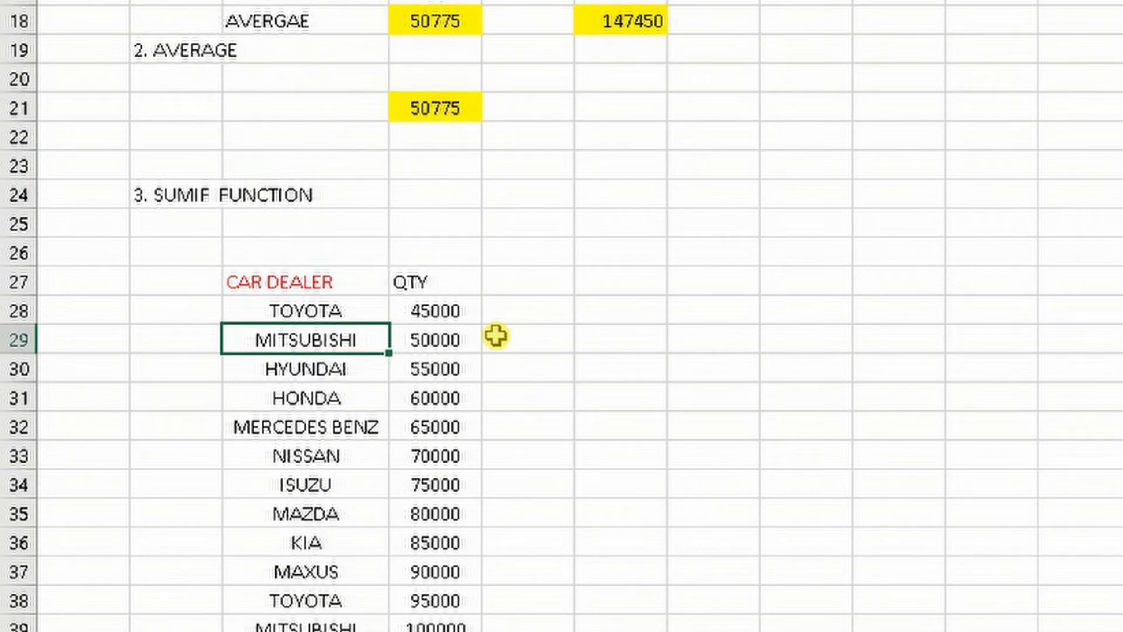
scroll(498, 336, down, 1)
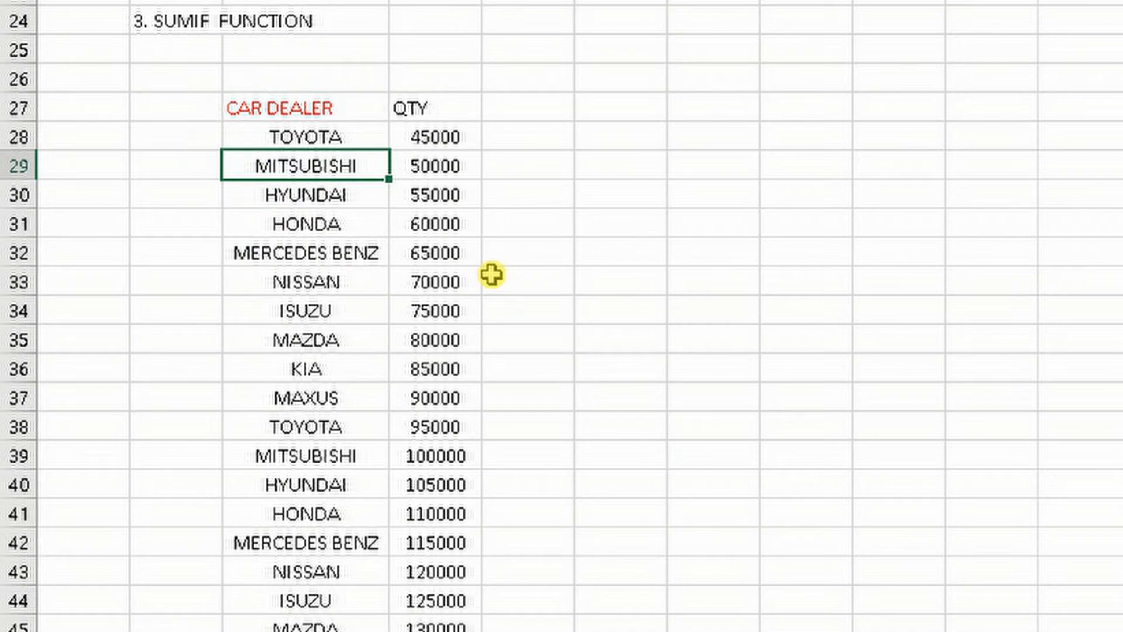
click(460, 464)
scroll(460, 464, down, 3)
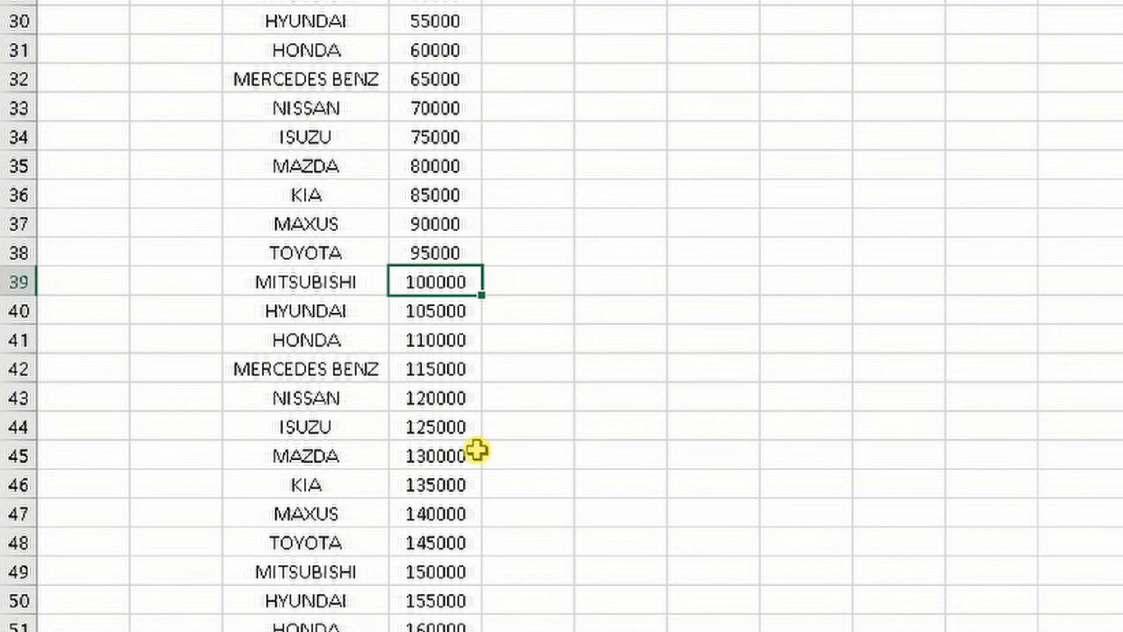
click(455, 481)
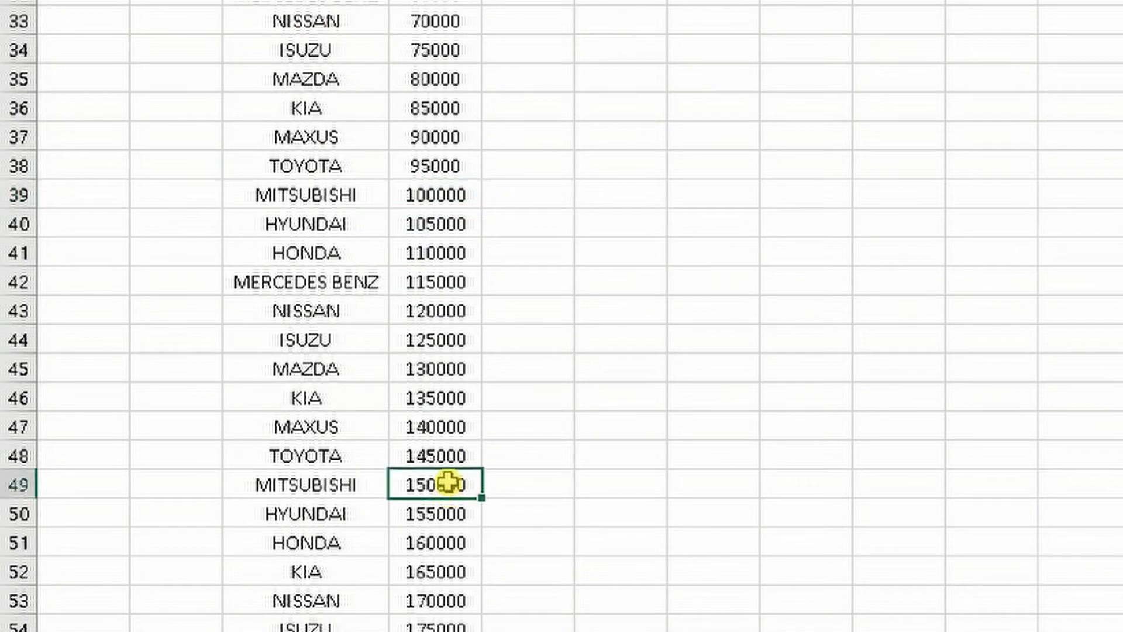
scroll(448, 481, down, 2)
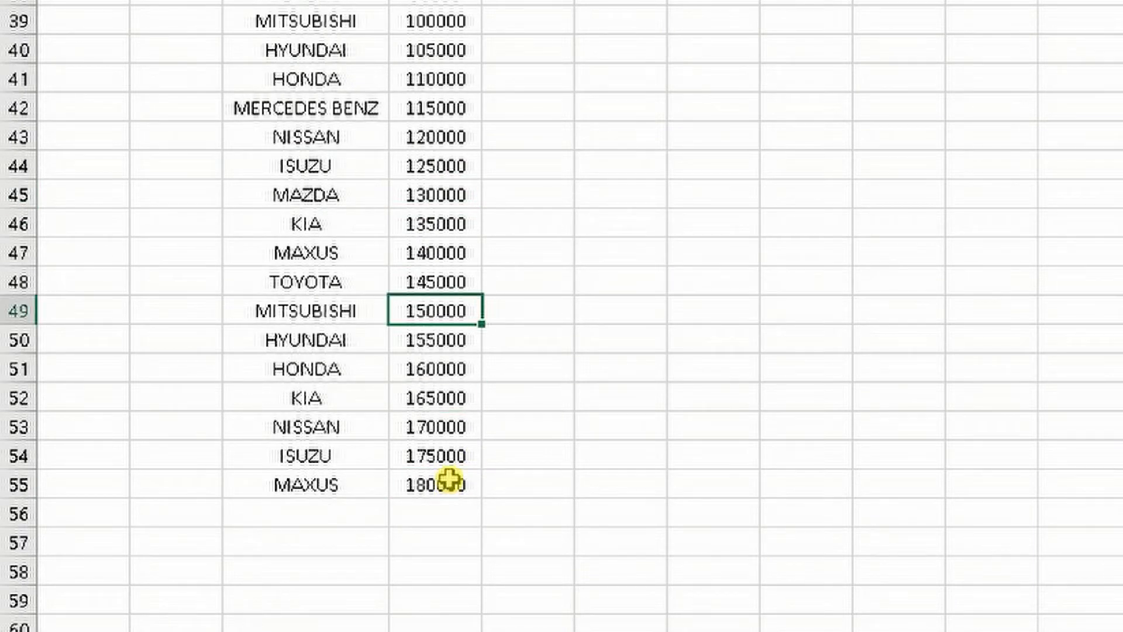
scroll(465, 341, up, 4)
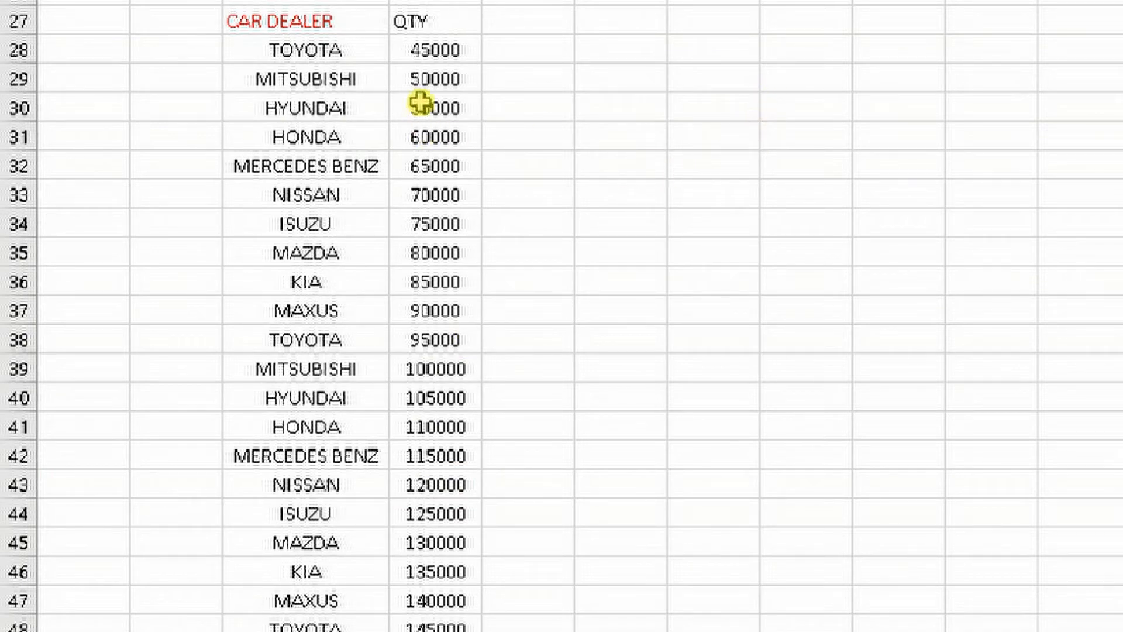
scroll(489, 506, down, 2)
scroll(489, 506, down, 2)
scroll(489, 501, up, 3)
scroll(501, 482, down, 3)
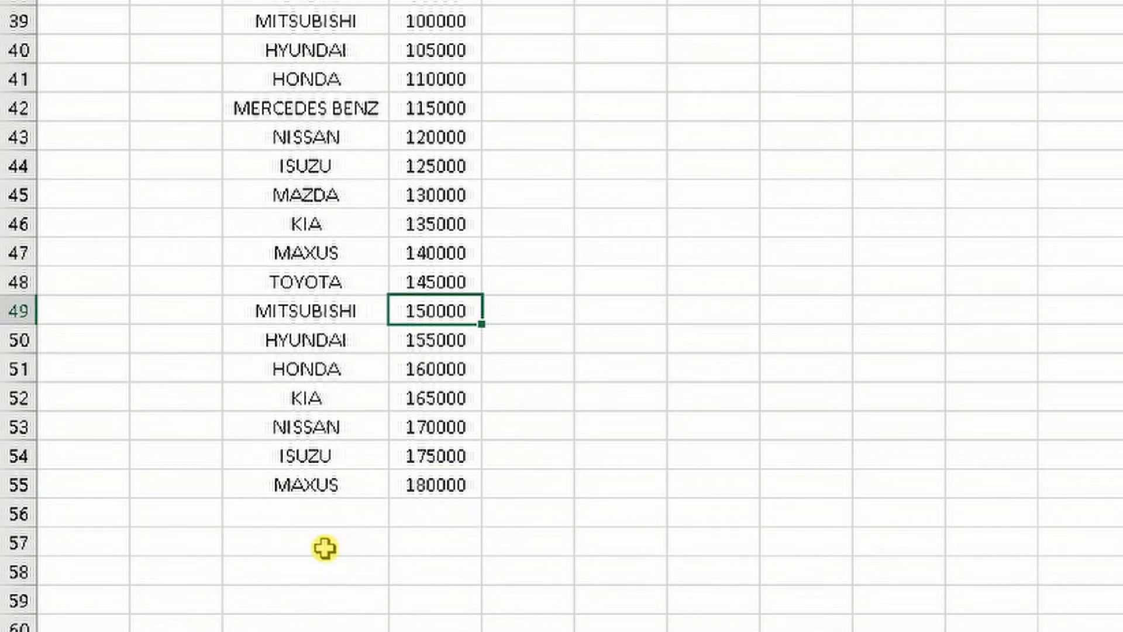
Enter the summary headers "CAR TYPE" in cell C57 and "QTY" in cell D57, below the dealer list
click(432, 547)
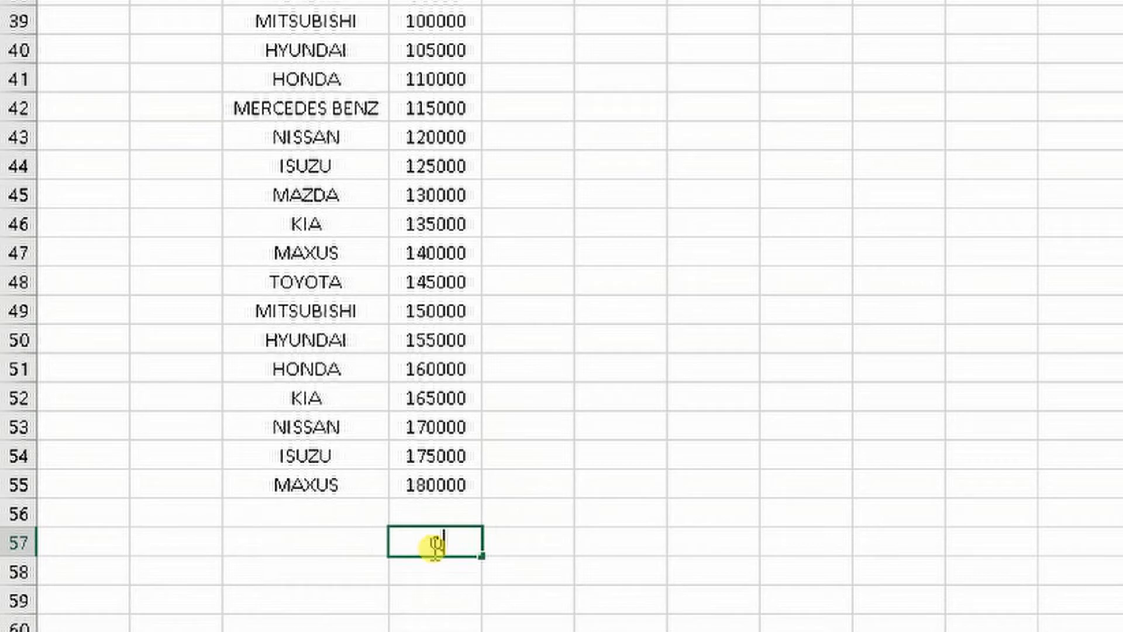
text(QTY)
click(328, 549)
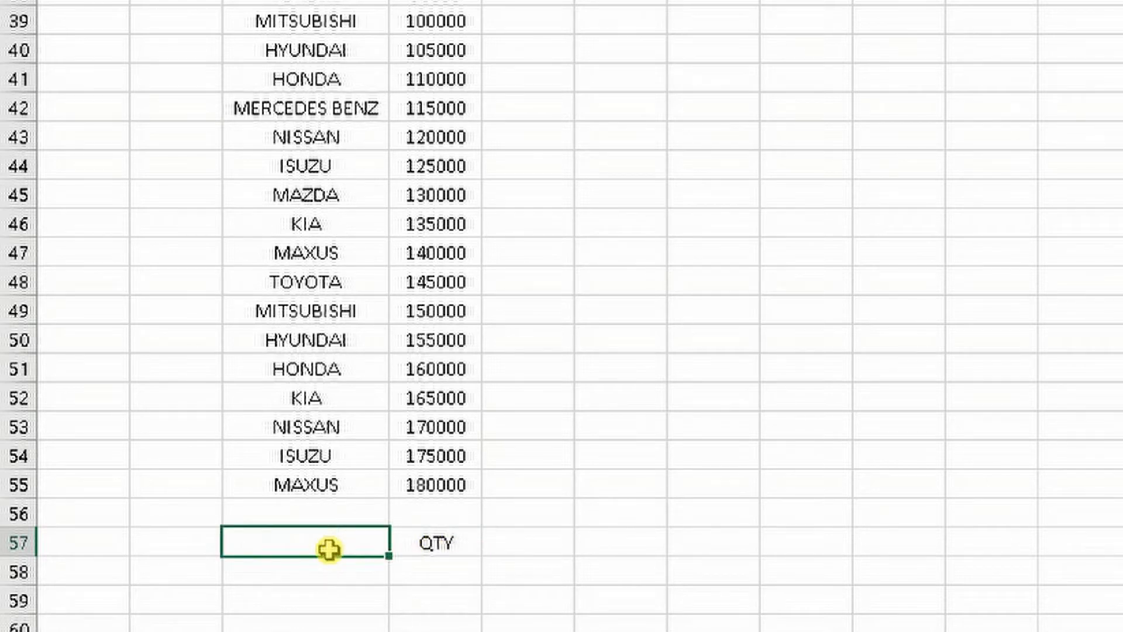
text(CAR TYPE)
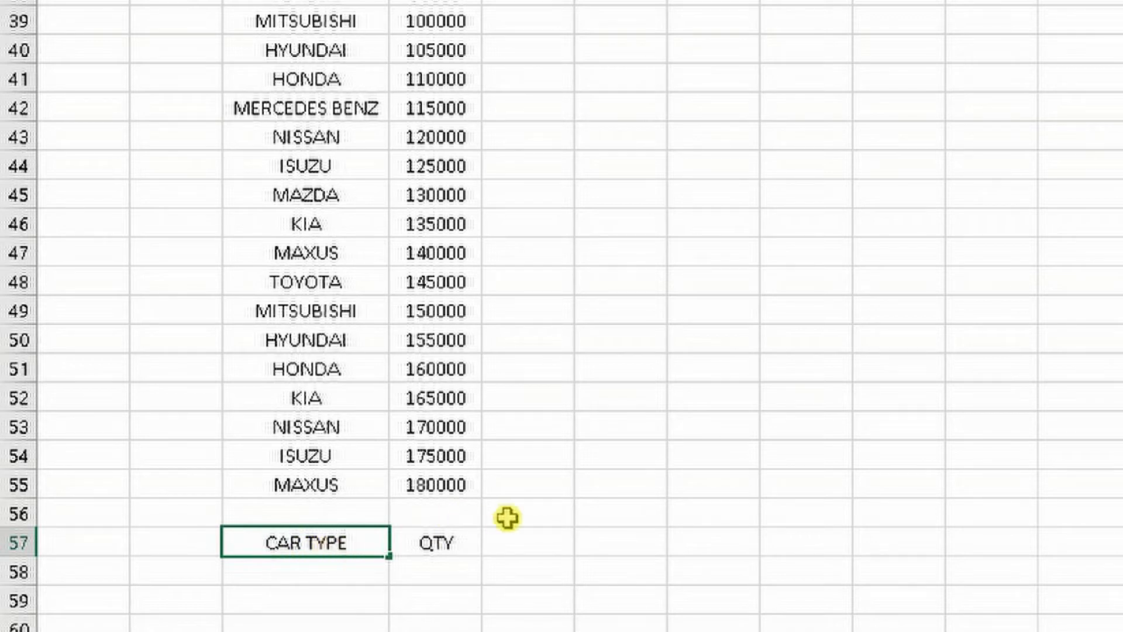
click(578, 518)
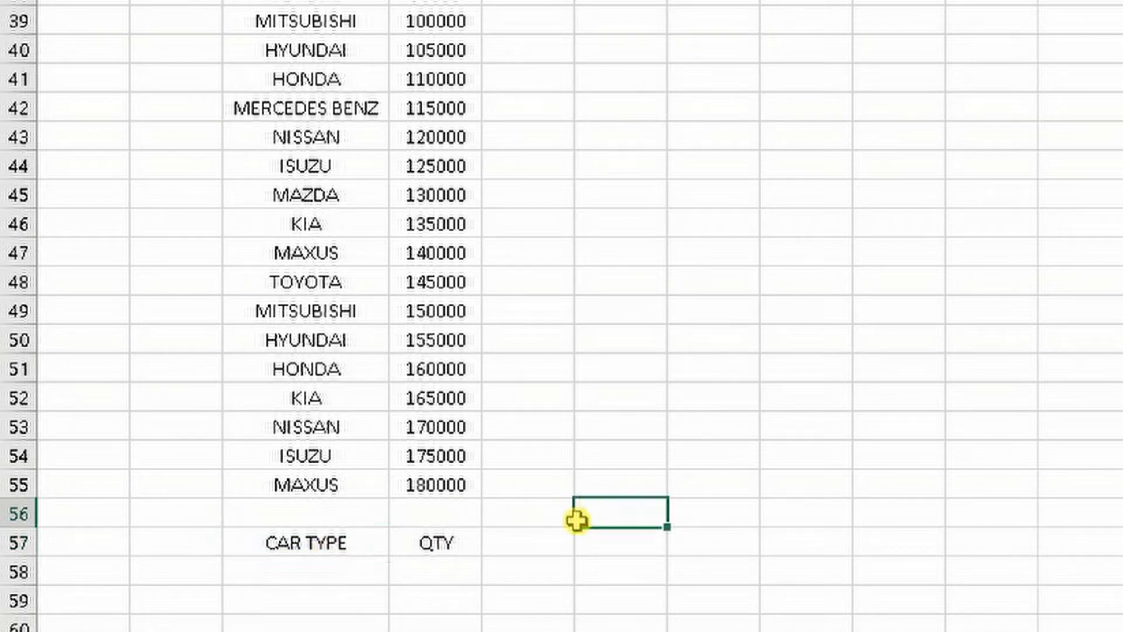
Start a SUMIF formula in cell D58 with the car dealer cells C28:C56 as the criteria range
click(444, 576)
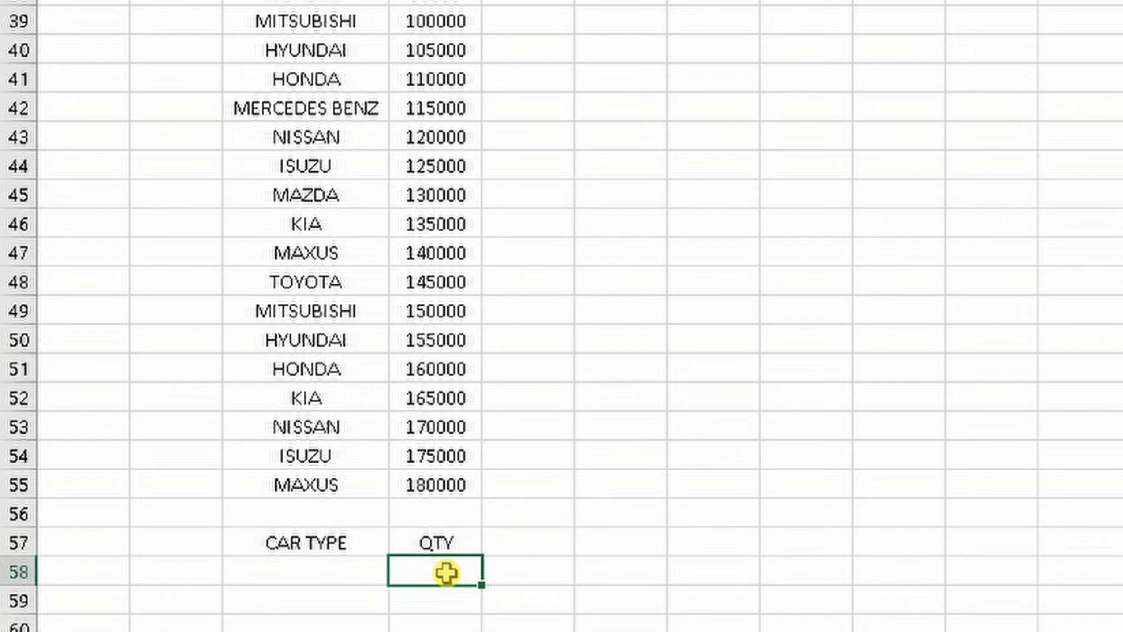
text(=SUMIF)
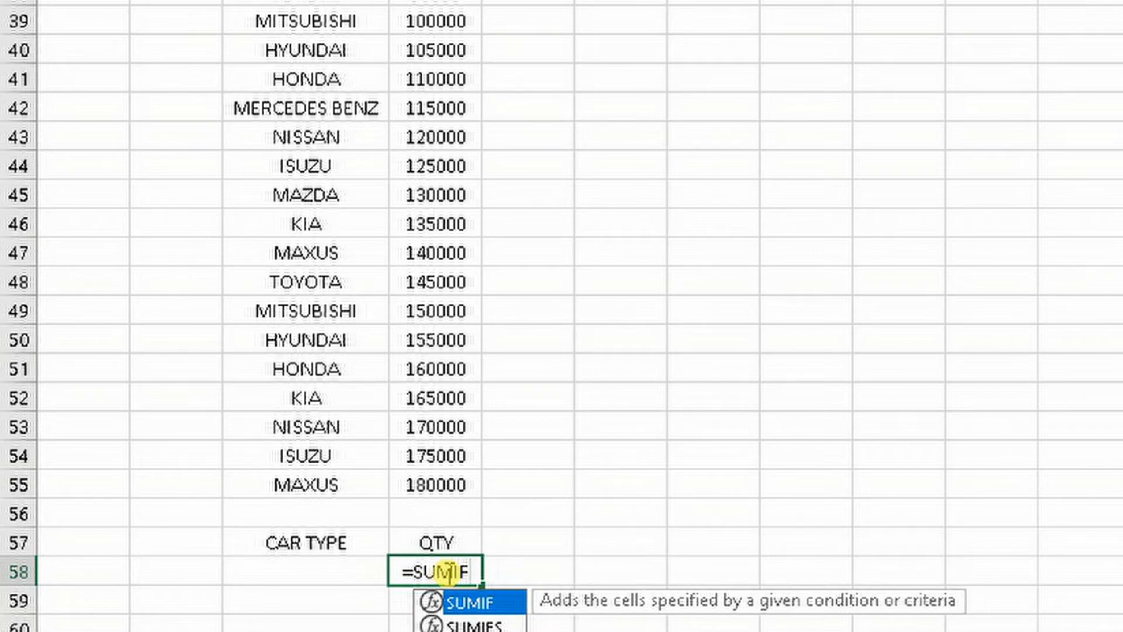
text(()
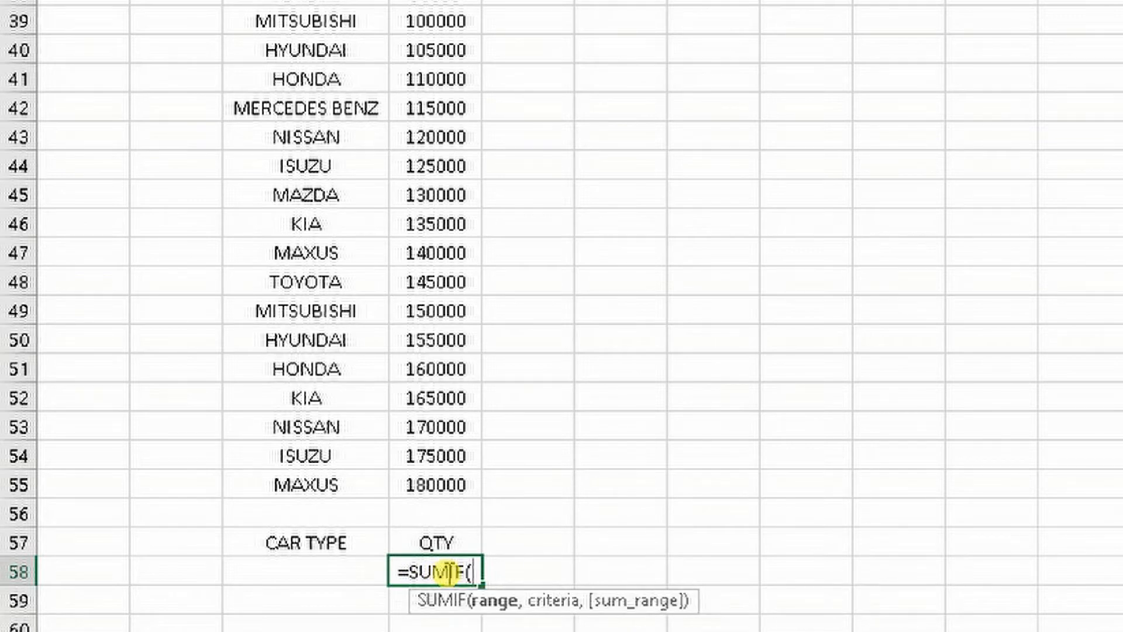
scroll(386, 398, up, 2)
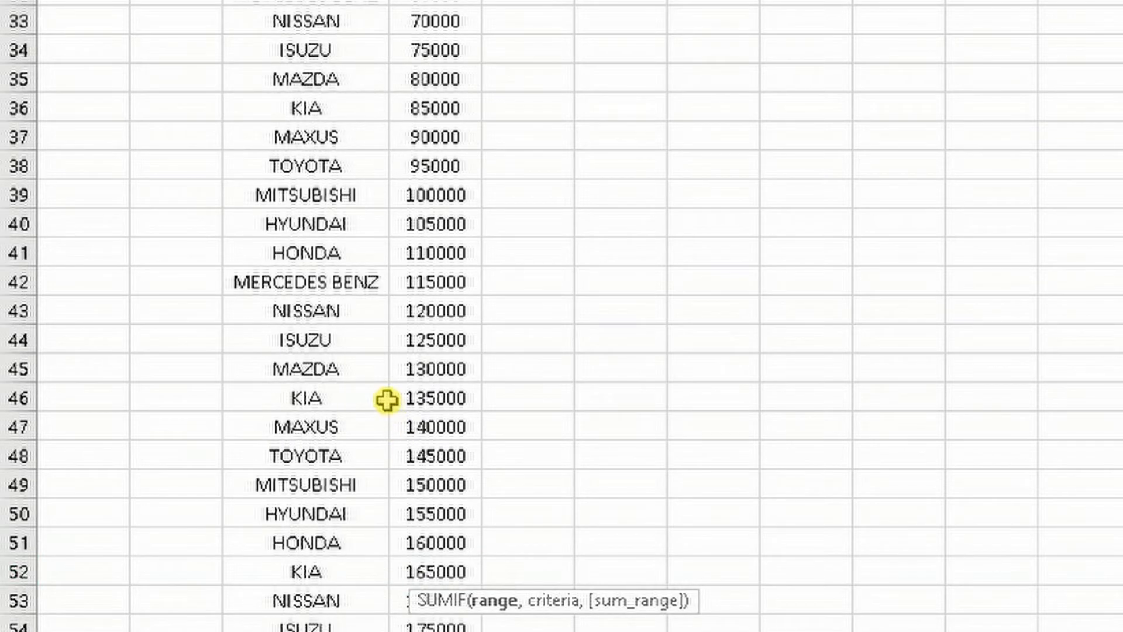
scroll(356, 324, up, 1)
scroll(321, 108, up, 2)
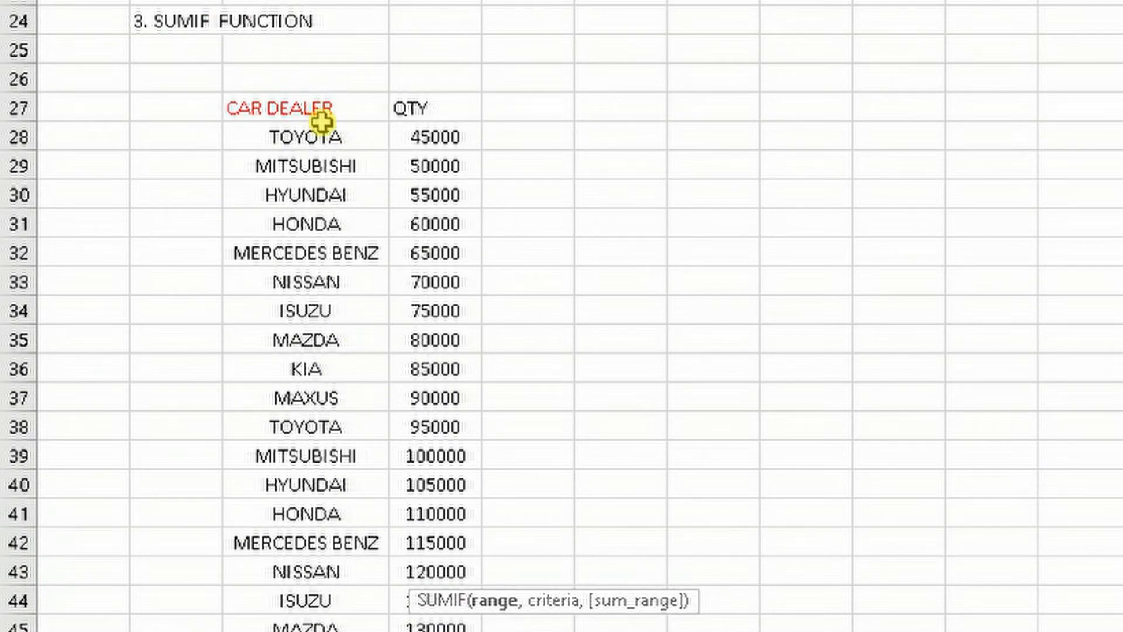
drag(321, 137, 347, 365)
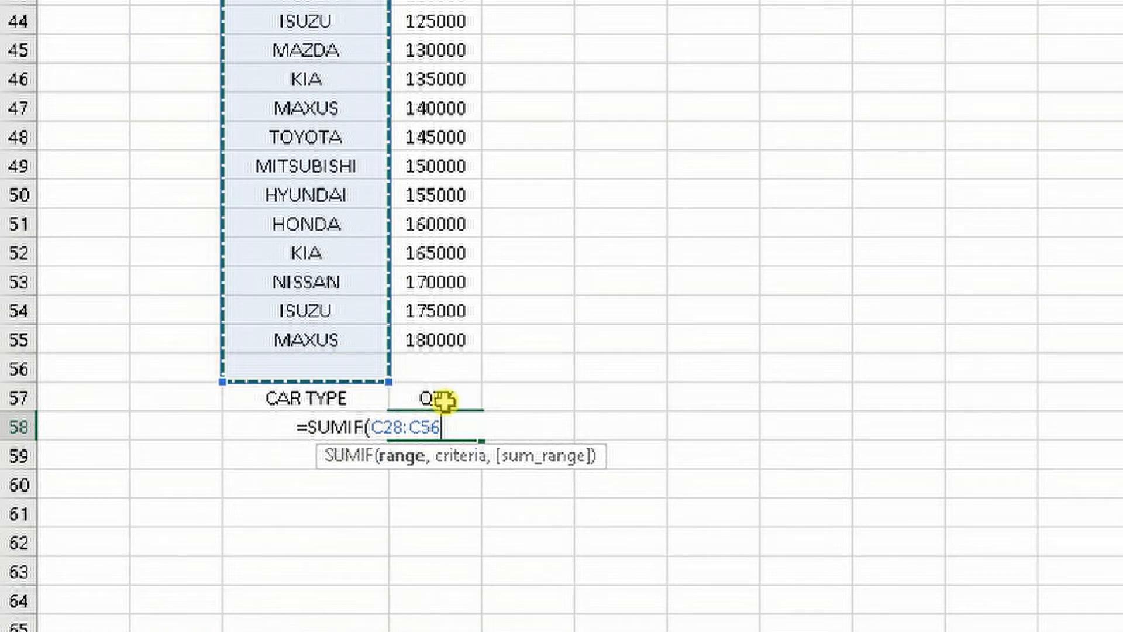
text(,)
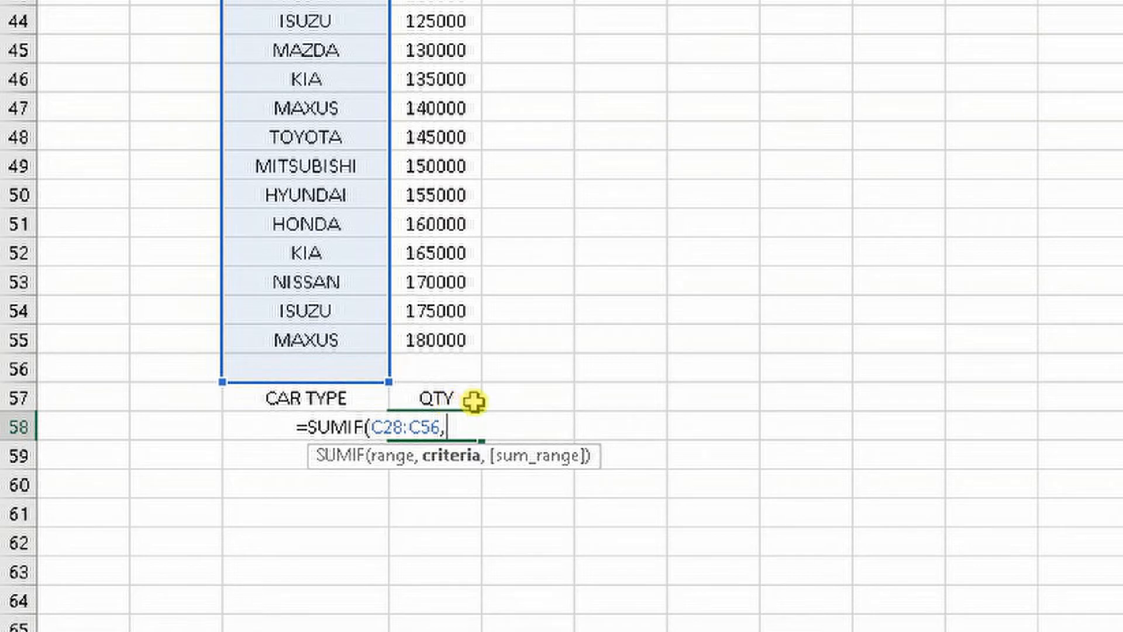
Complete the SUMIF formula in D58 with cell C58 as the criteria and D28:D56 as the sum range
click(272, 425)
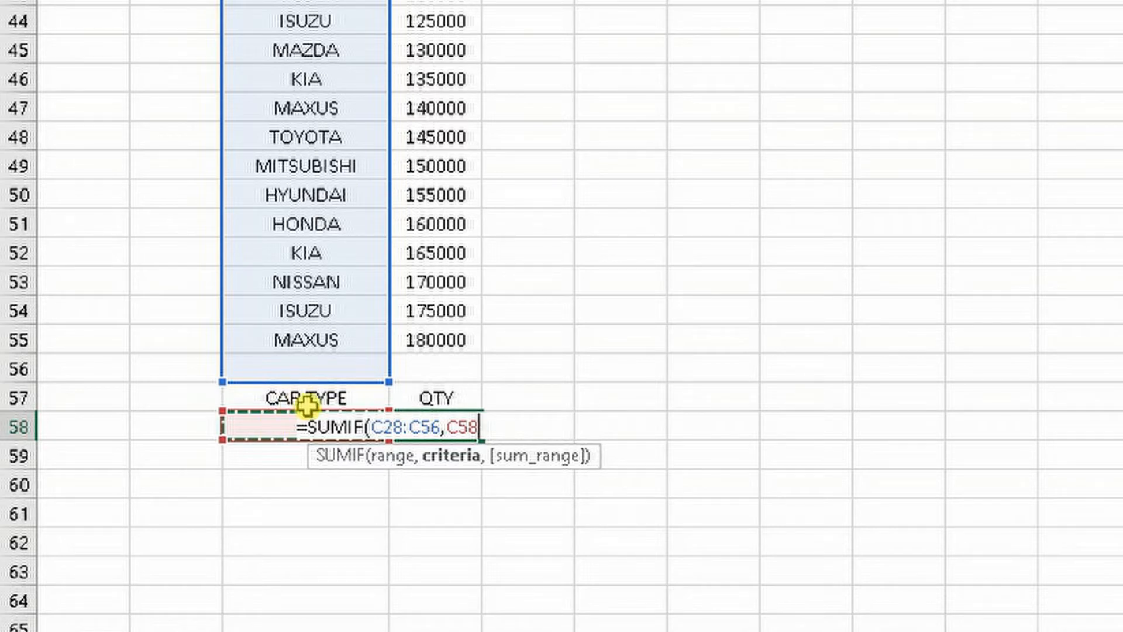
text(,)
scroll(509, 366, up, 9)
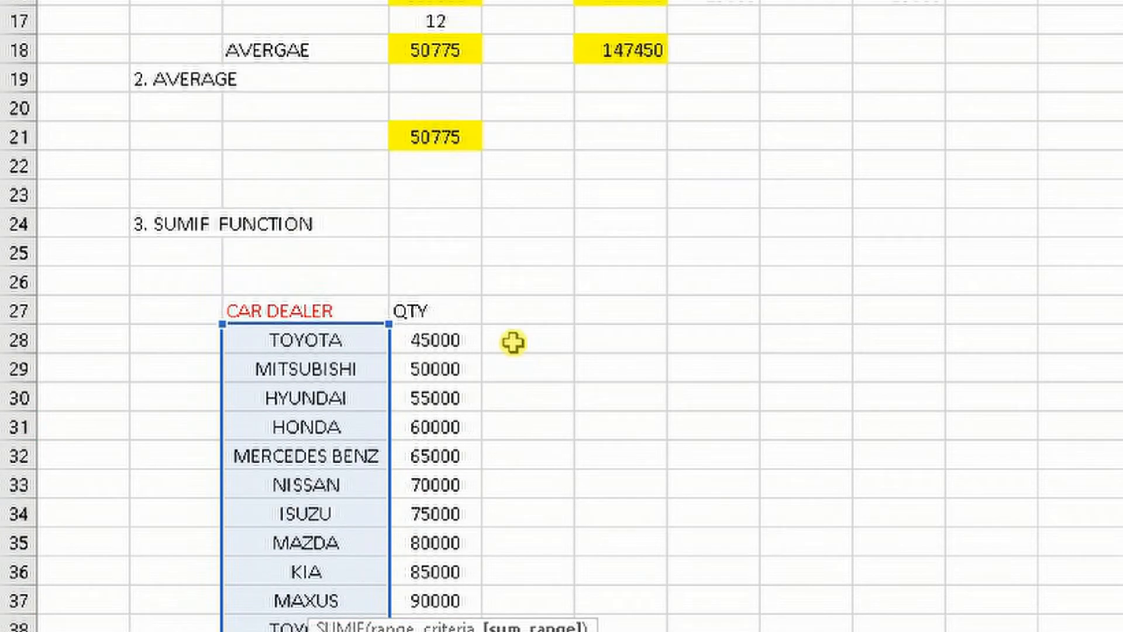
drag(436, 339, 520, 575)
scroll(505, 528, down, 2)
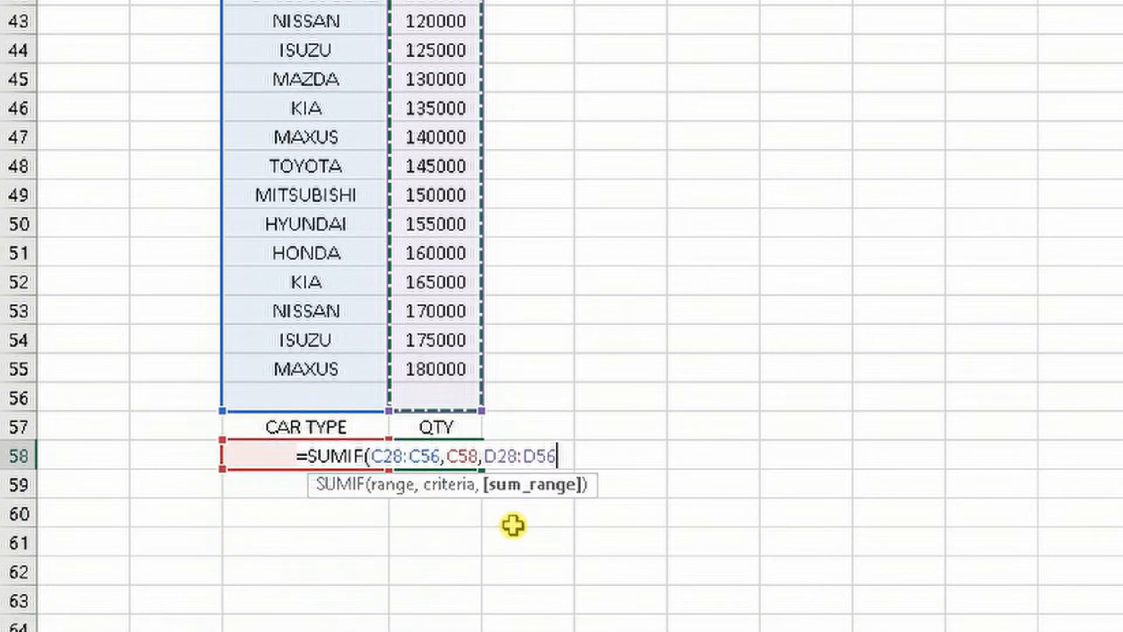
text())
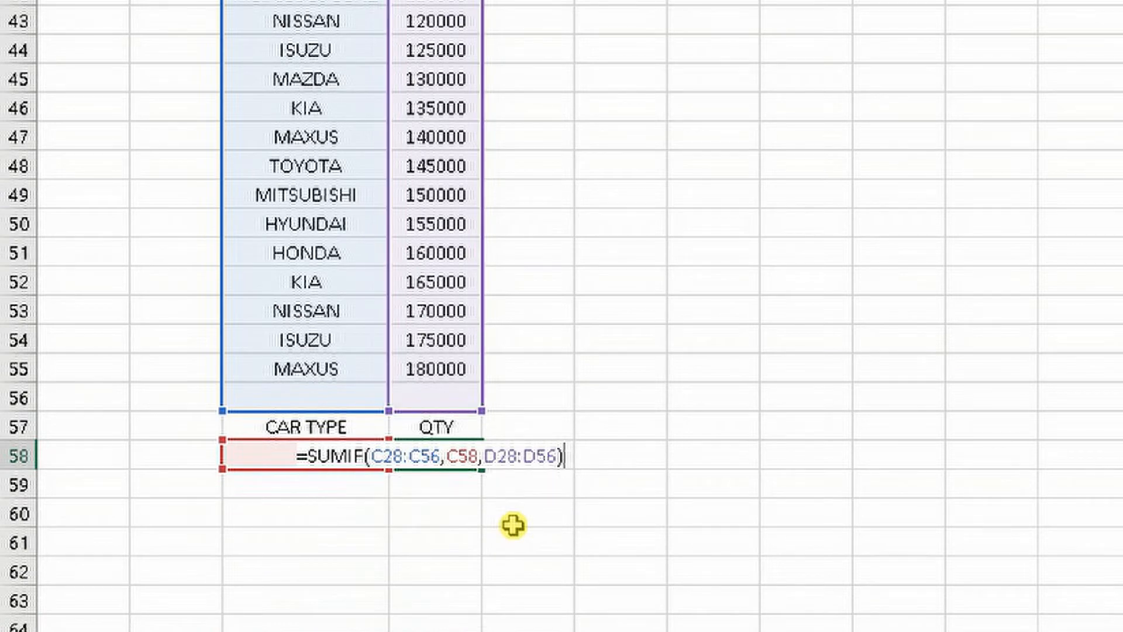
key(Return)
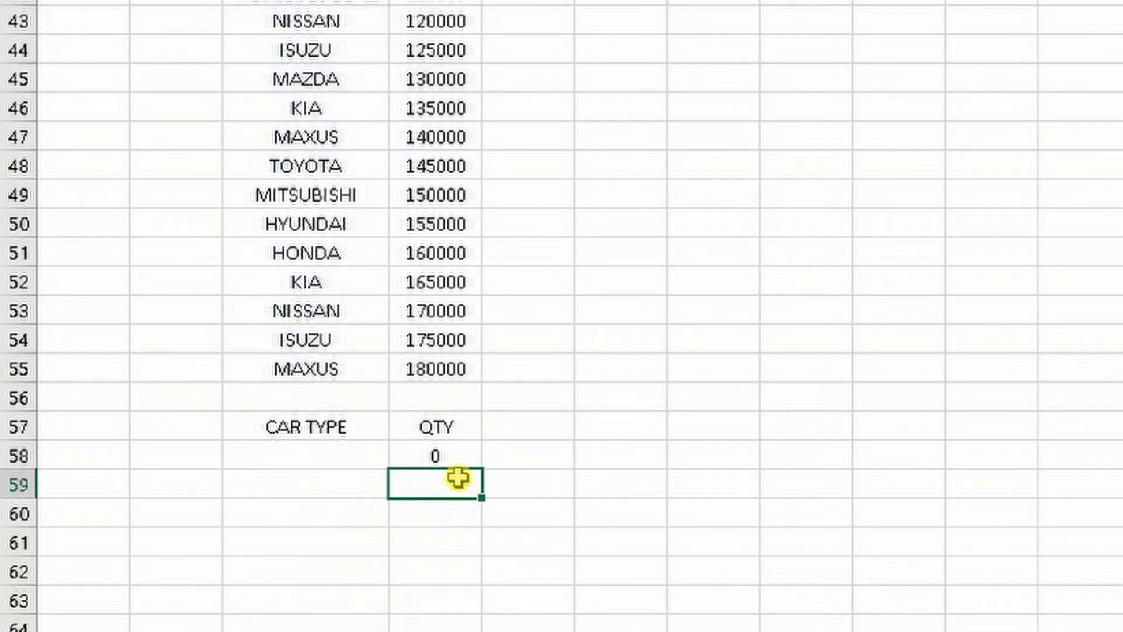
Enter ISUZU as the car type in cell C58, beside the SUMIF formula
click(440, 462)
click(342, 460)
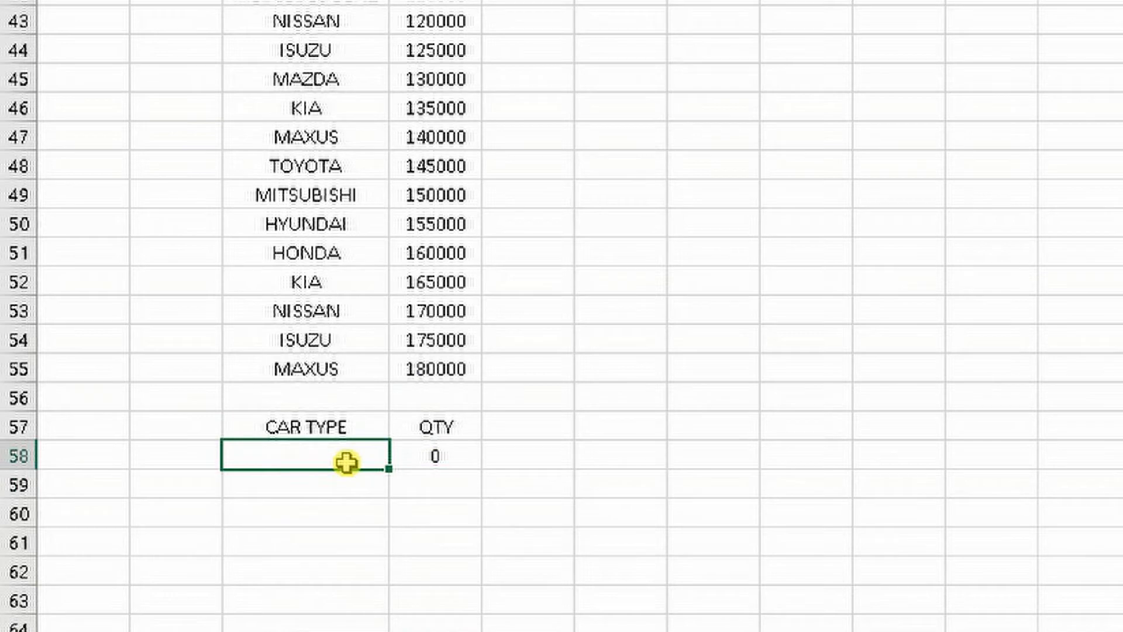
click(439, 459)
click(326, 460)
click(430, 456)
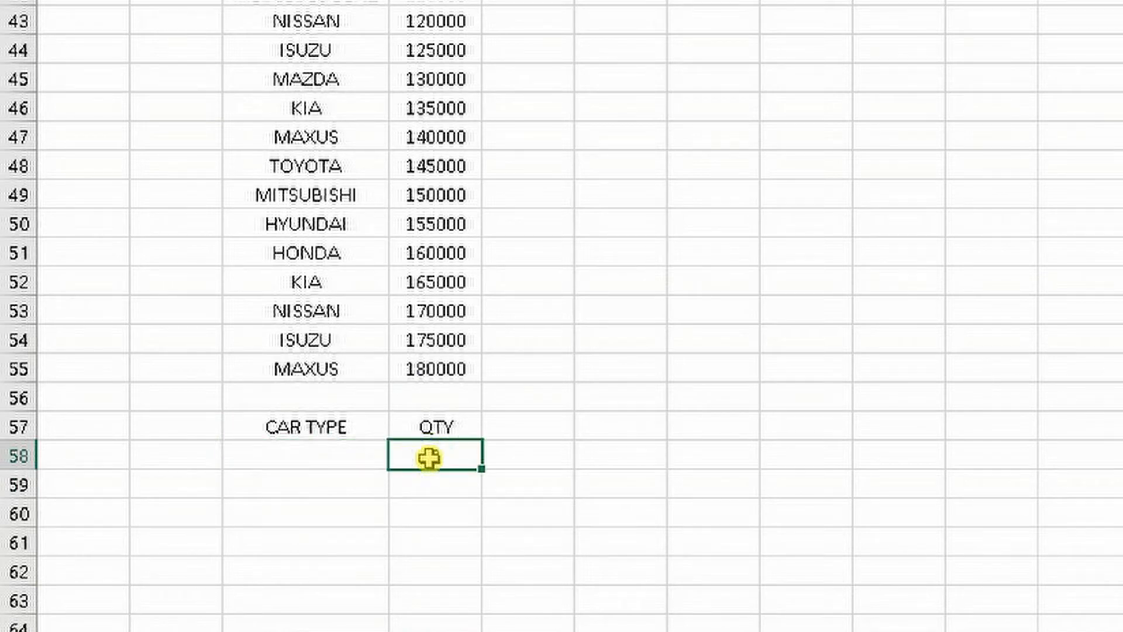
click(315, 460)
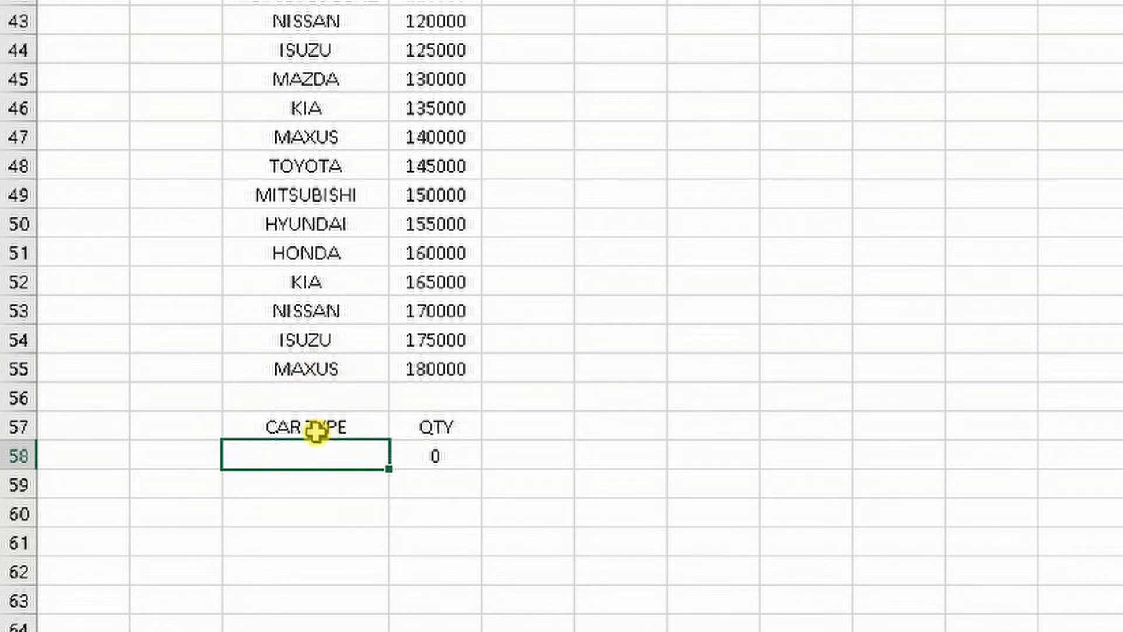
text(ISUZU)
key(Return)
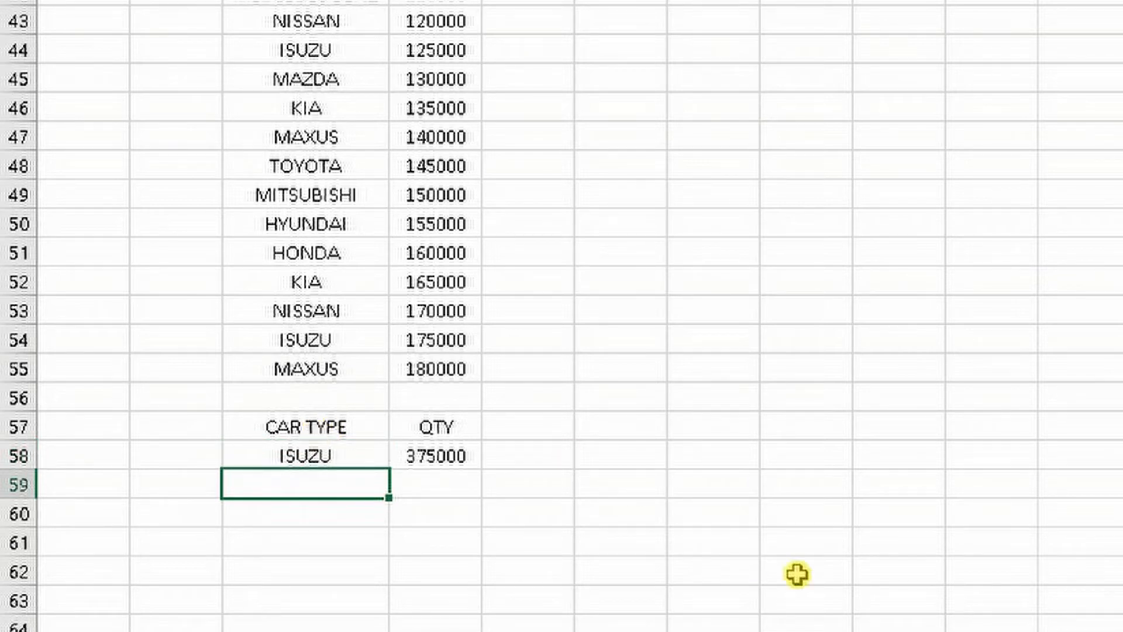
Copy the ISUZU quantity in row 54 from cell D54 to cell F54
scroll(485, 484, up, 2)
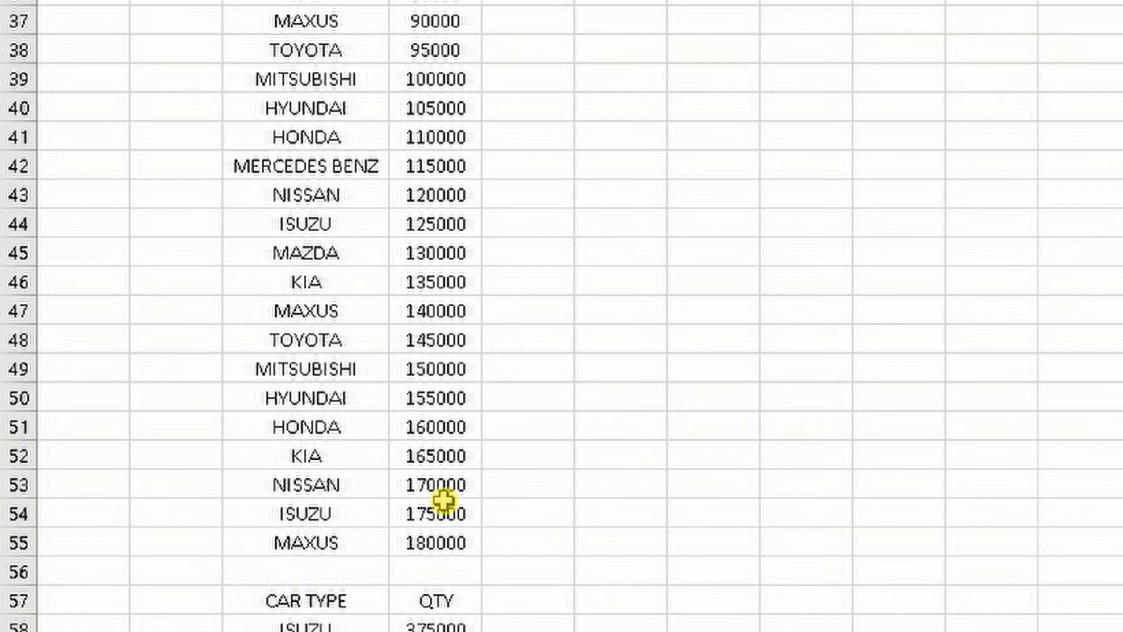
scroll(435, 506, down, 1)
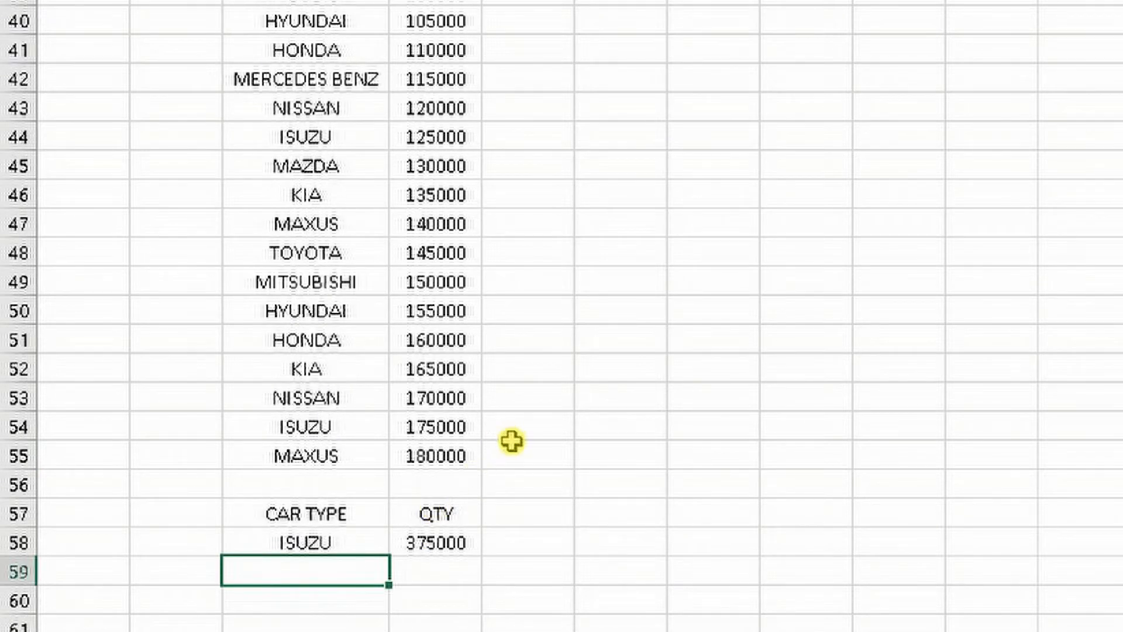
click(608, 432)
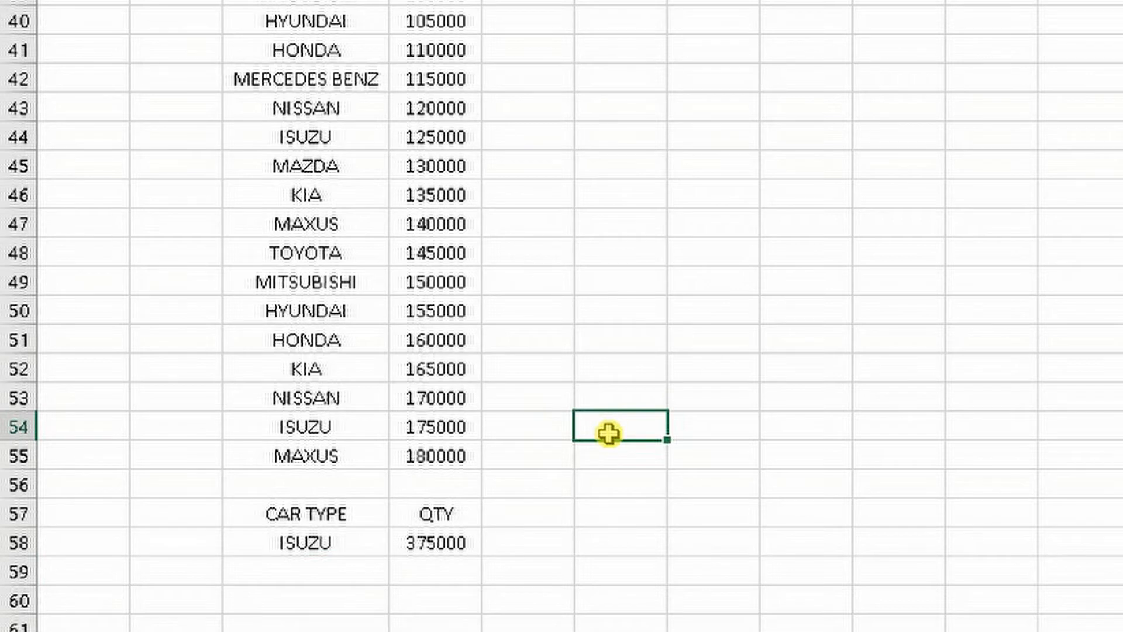
click(432, 436)
key(ctrl+c)
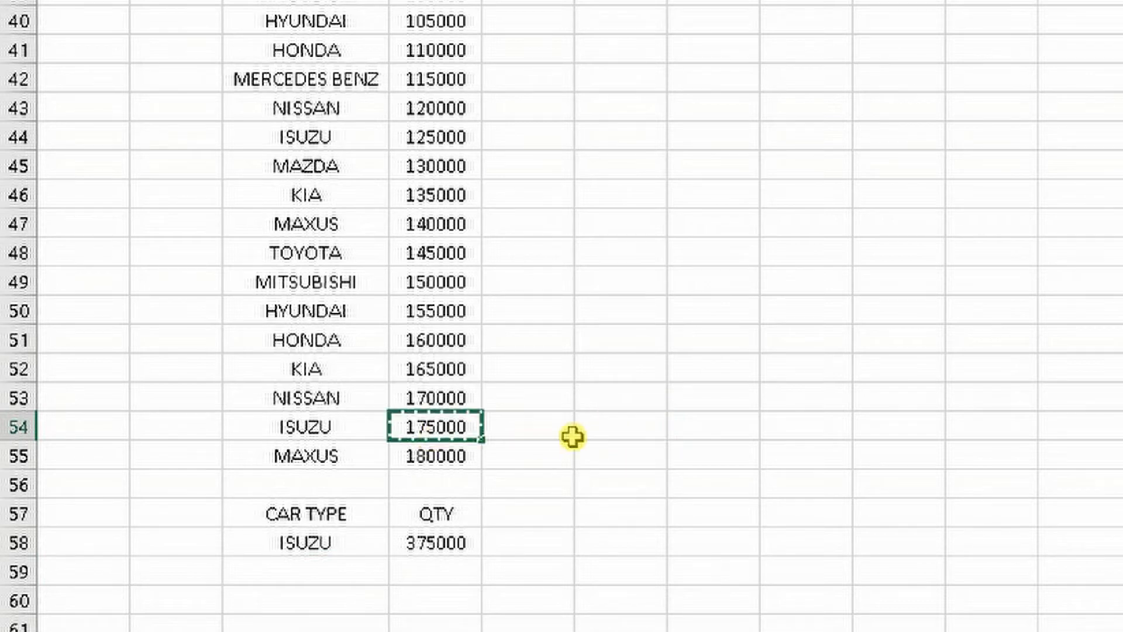
click(616, 431)
key(ctrl+v)
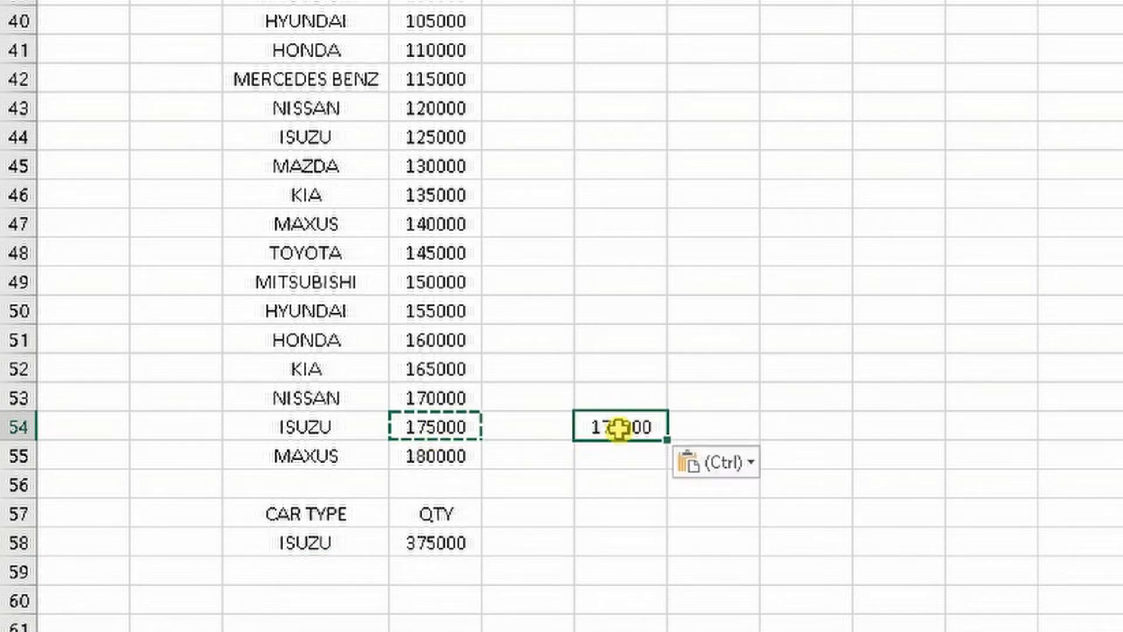
key(Escape)
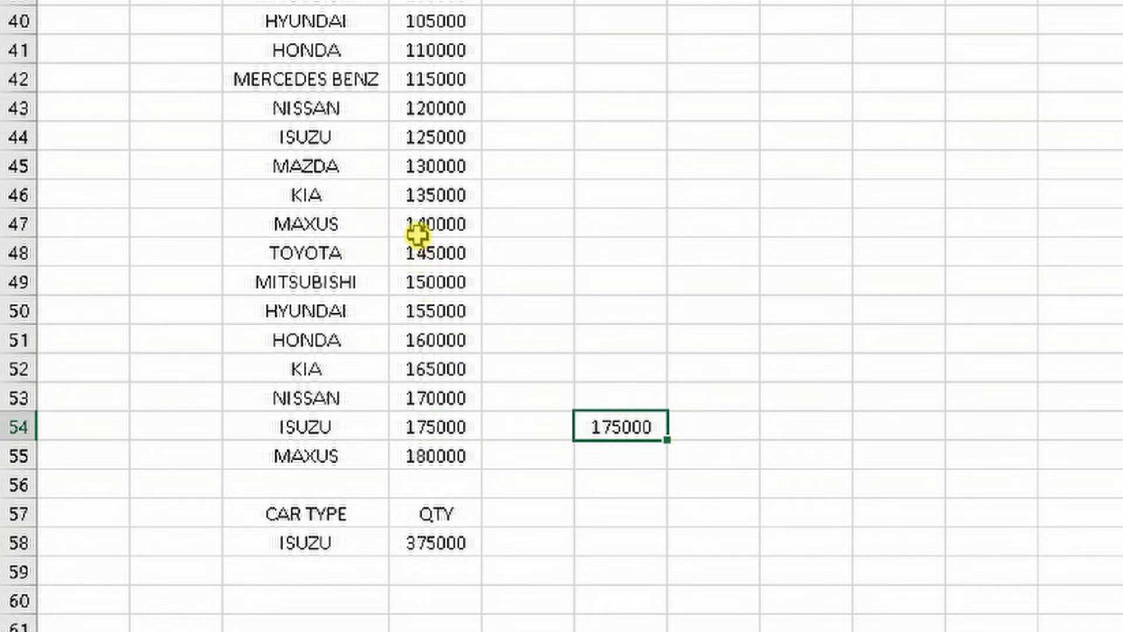
Copy the ISUZU quantity in row 44 from cell D44 to cell F44
click(442, 142)
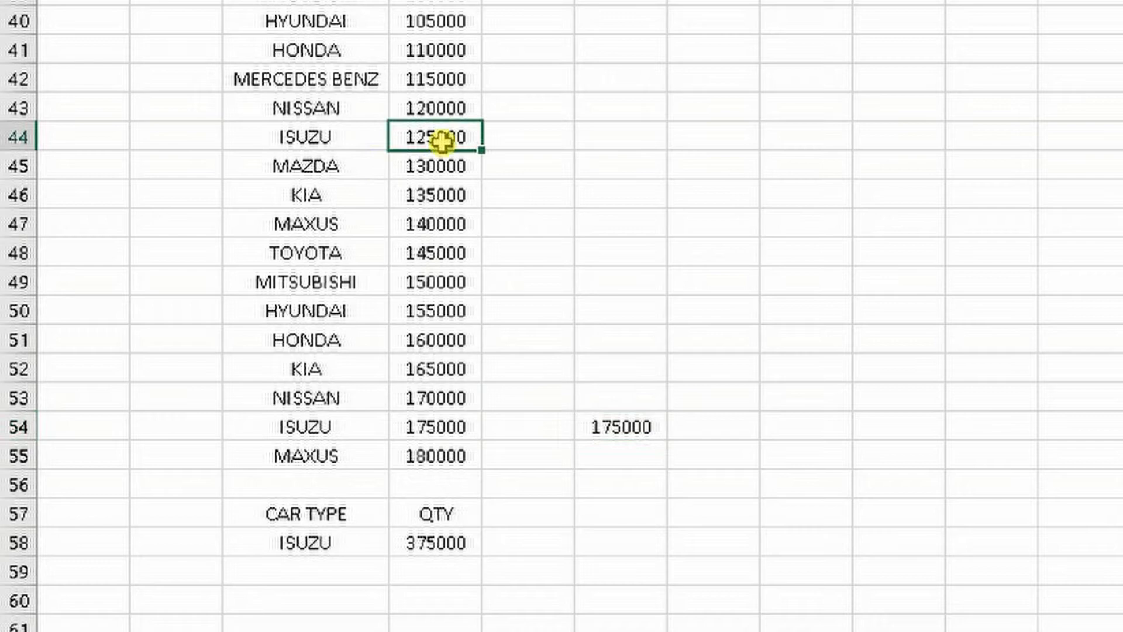
key(ctrl+c)
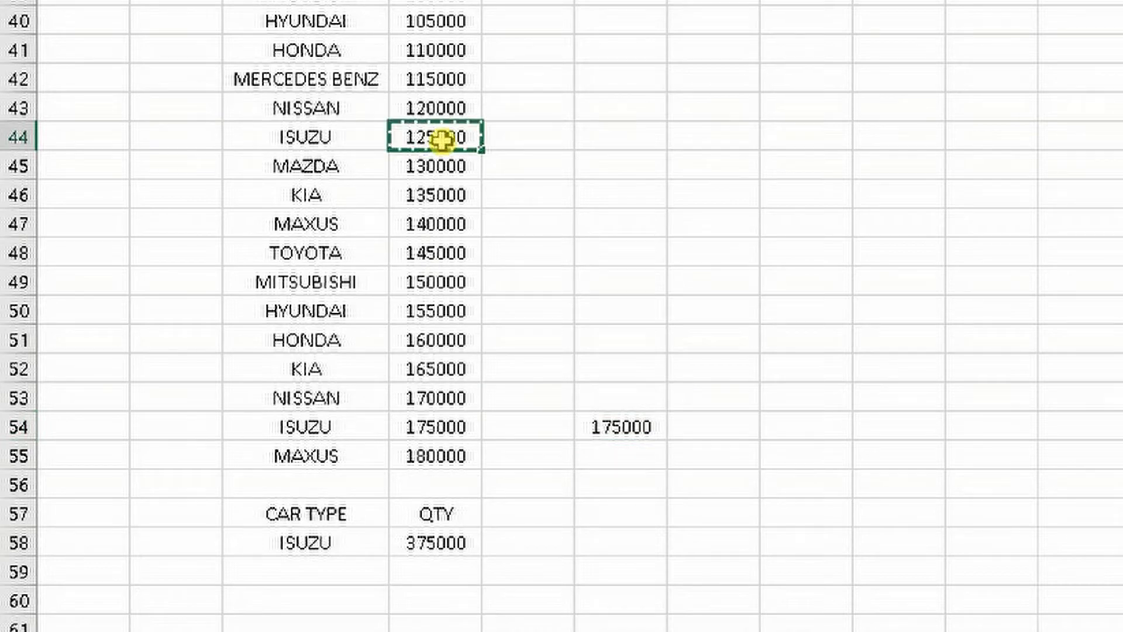
click(602, 135)
key(ctrl+v)
scroll(665, 190, up, 2)
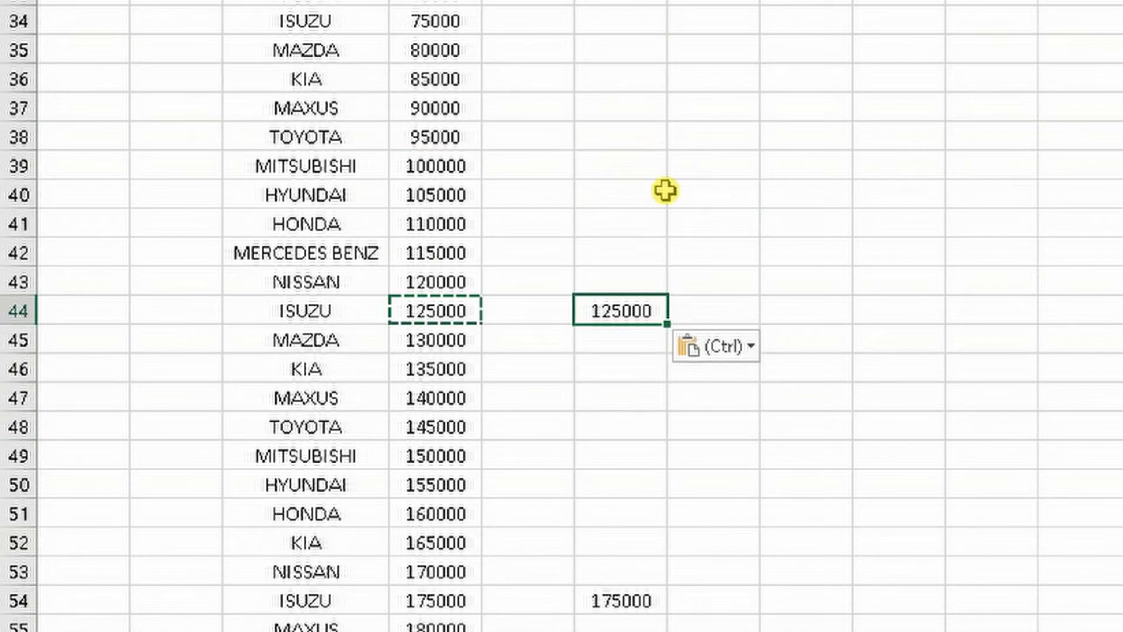
key(Escape)
Copy the ISUZU quantity in row 34 from cell D34 to cell F34
scroll(665, 190, up, 2)
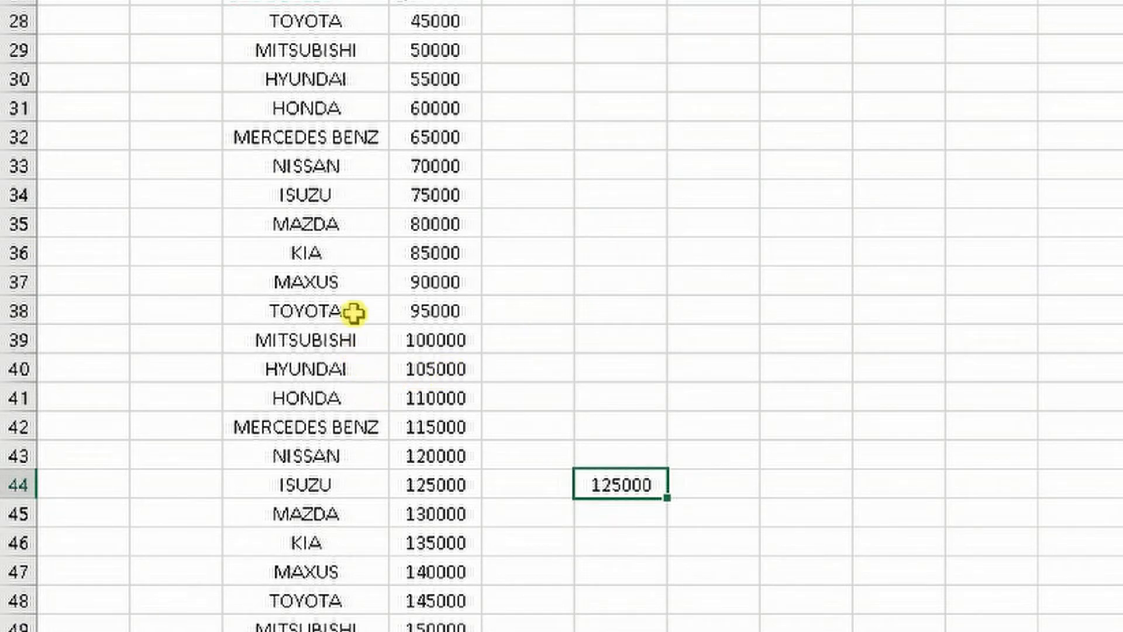
click(435, 202)
key(ctrl+c)
click(644, 193)
key(ctrl+v)
key(Escape)
Total the three copied ISUZU quantities in cell F56 with a SUM of F44, F34 and F54
scroll(627, 211, up, 1)
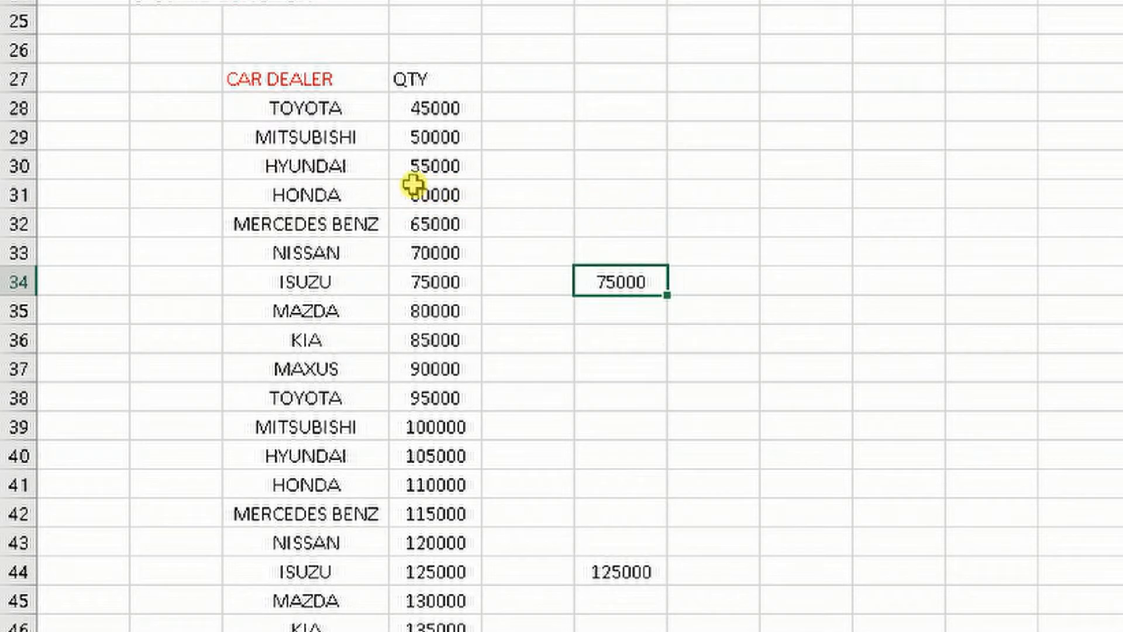
scroll(752, 263, down, 7)
scroll(756, 286, up, 3)
scroll(756, 286, down, 2)
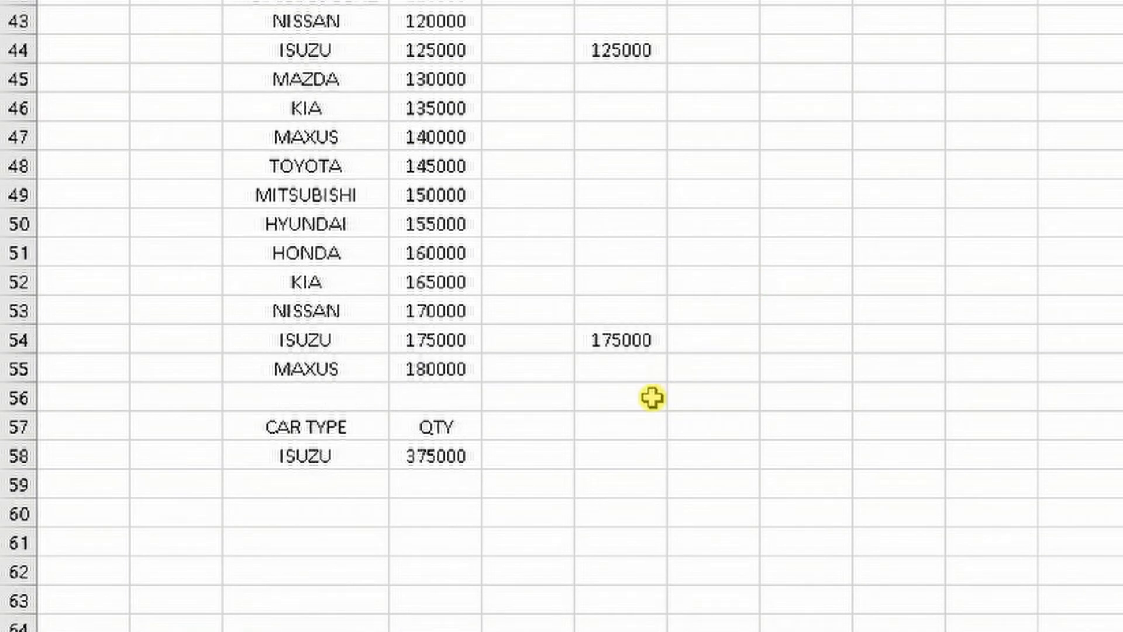
click(616, 393)
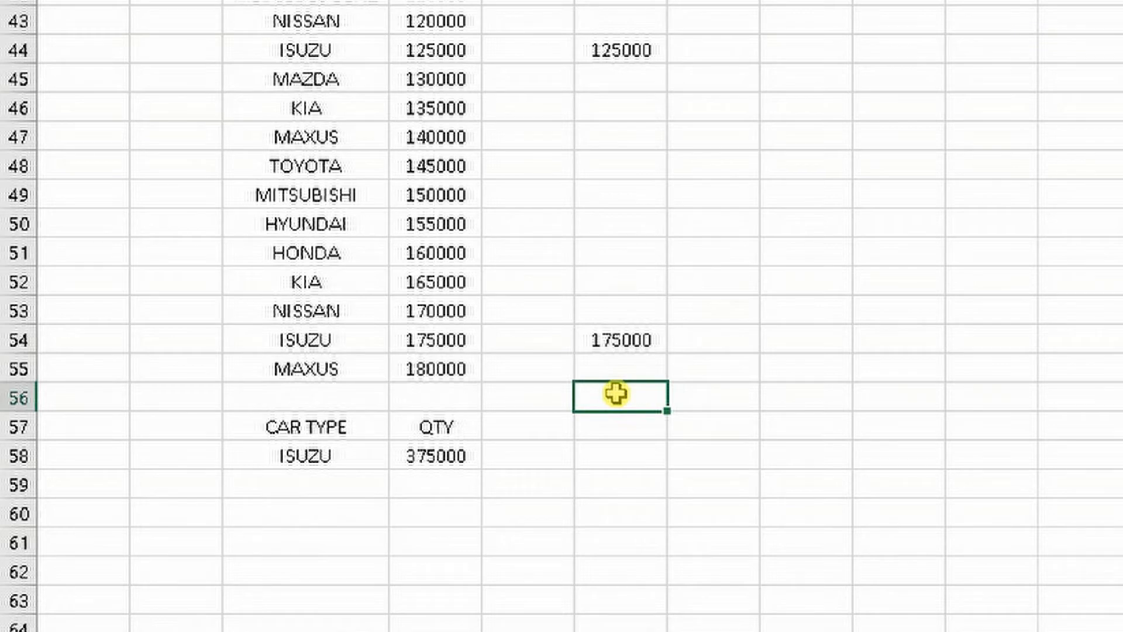
text(=SUM()
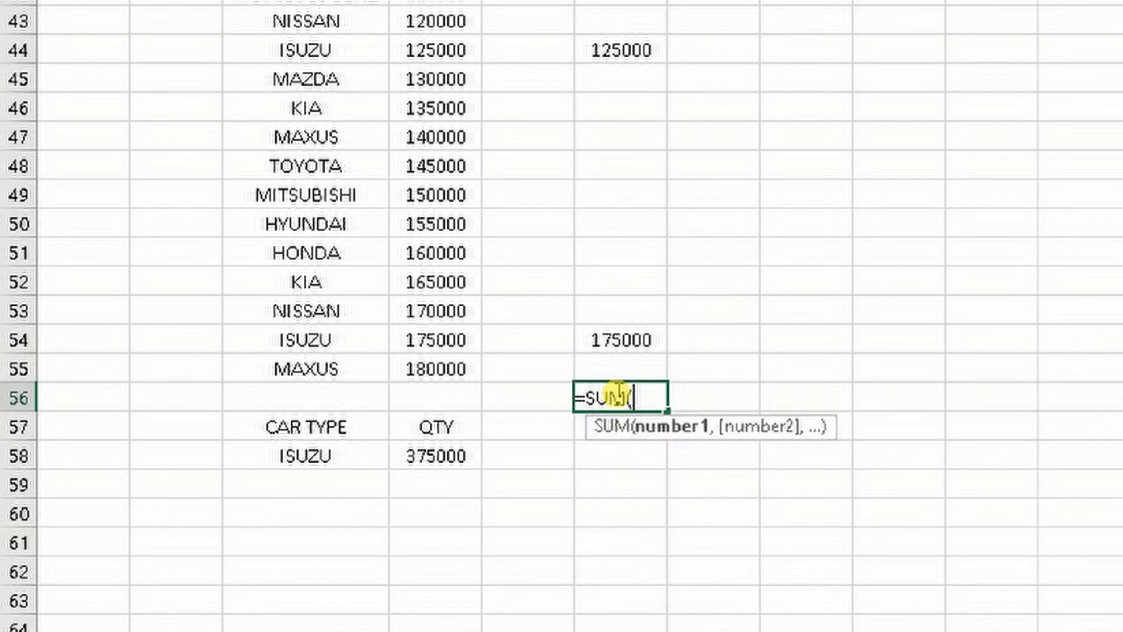
click(659, 65)
scroll(681, 96, up, 4)
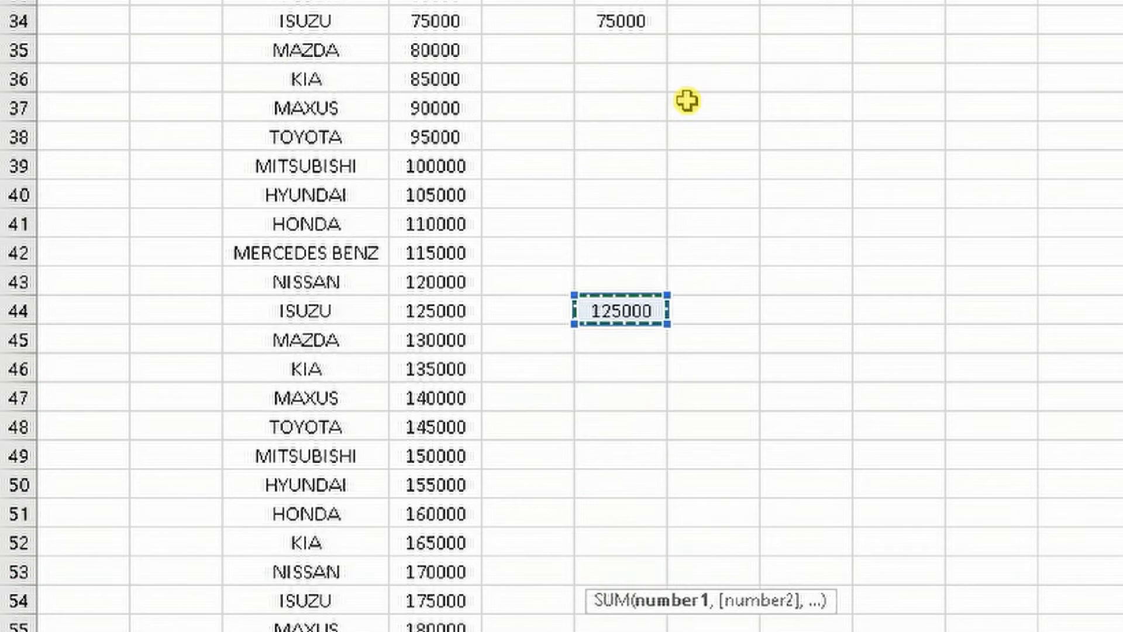
ctrl+click(628, 111)
scroll(649, 156, up, 6)
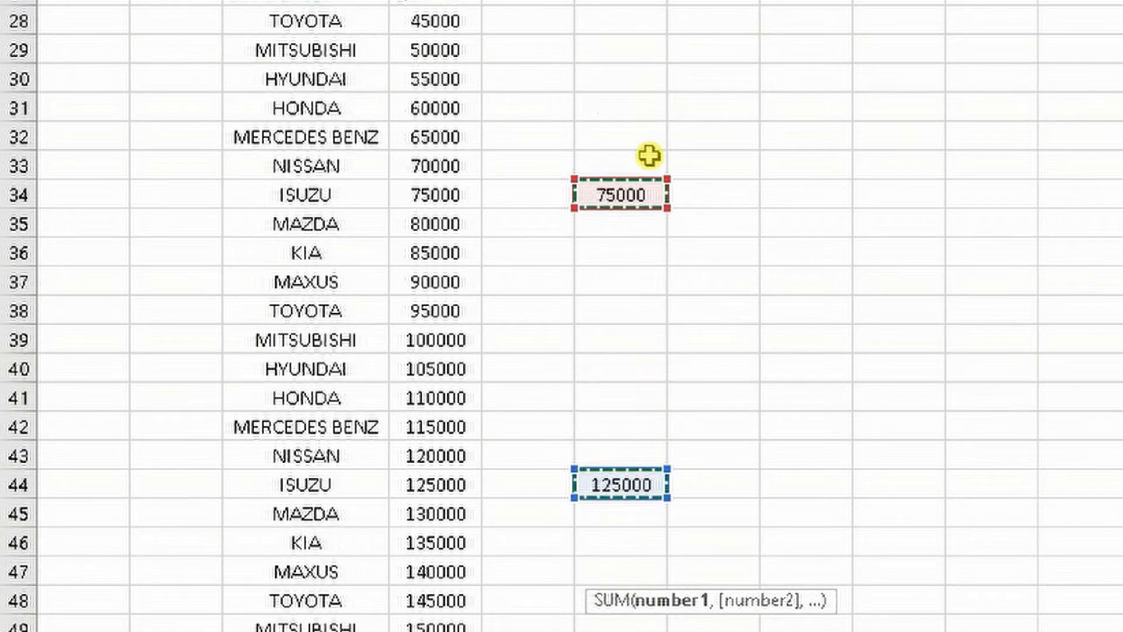
scroll(661, 190, down, 4)
scroll(660, 191, down, 5)
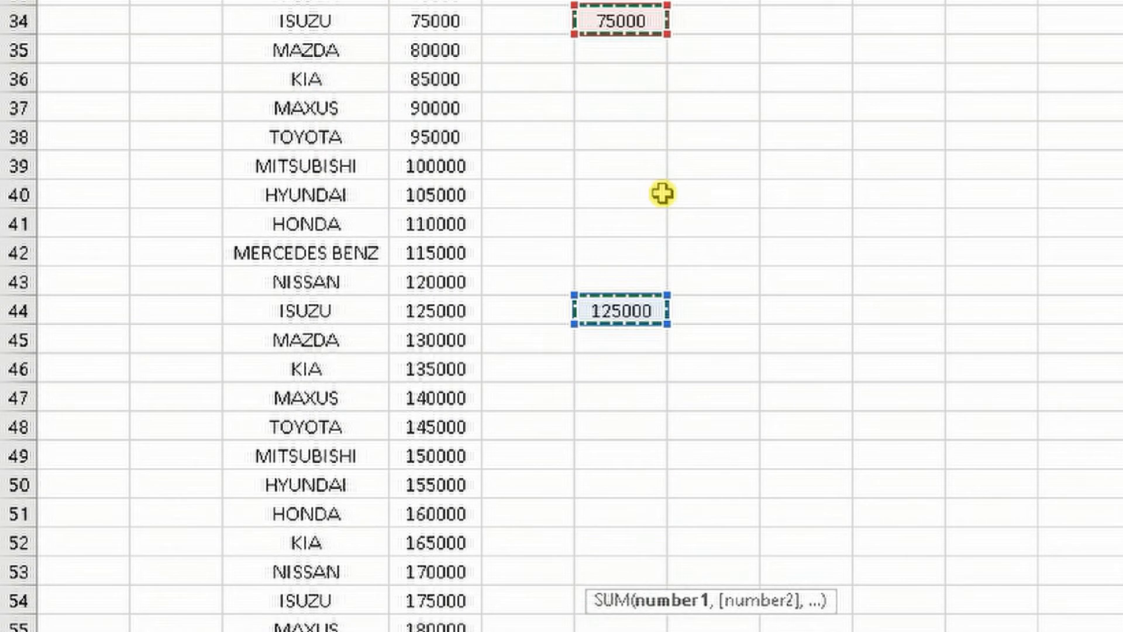
ctrl+click(621, 428)
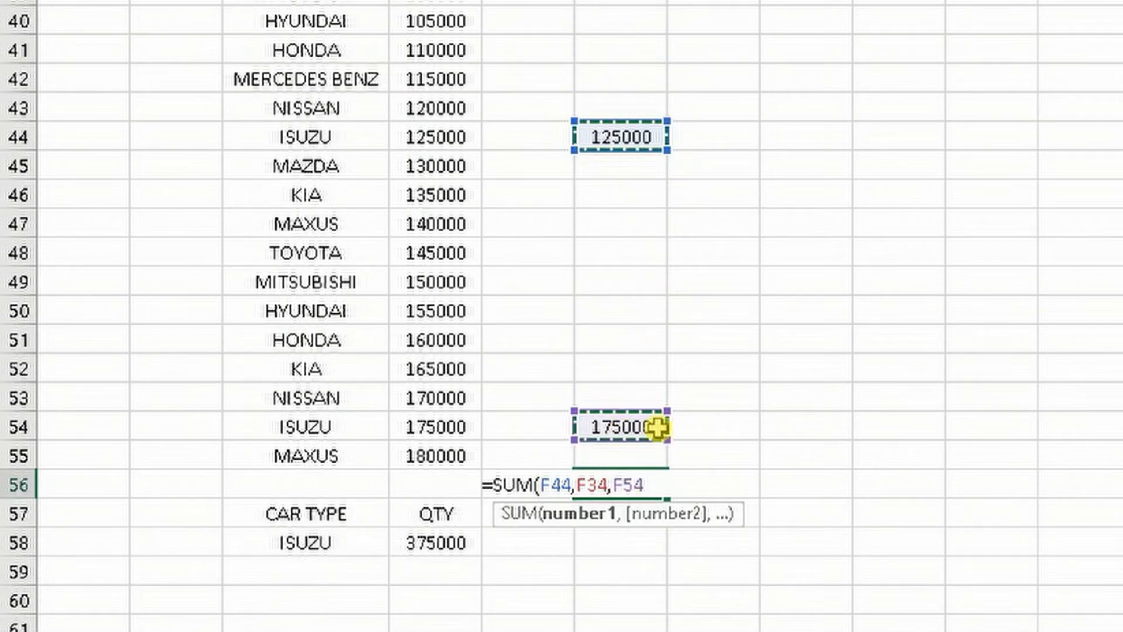
key(Return)
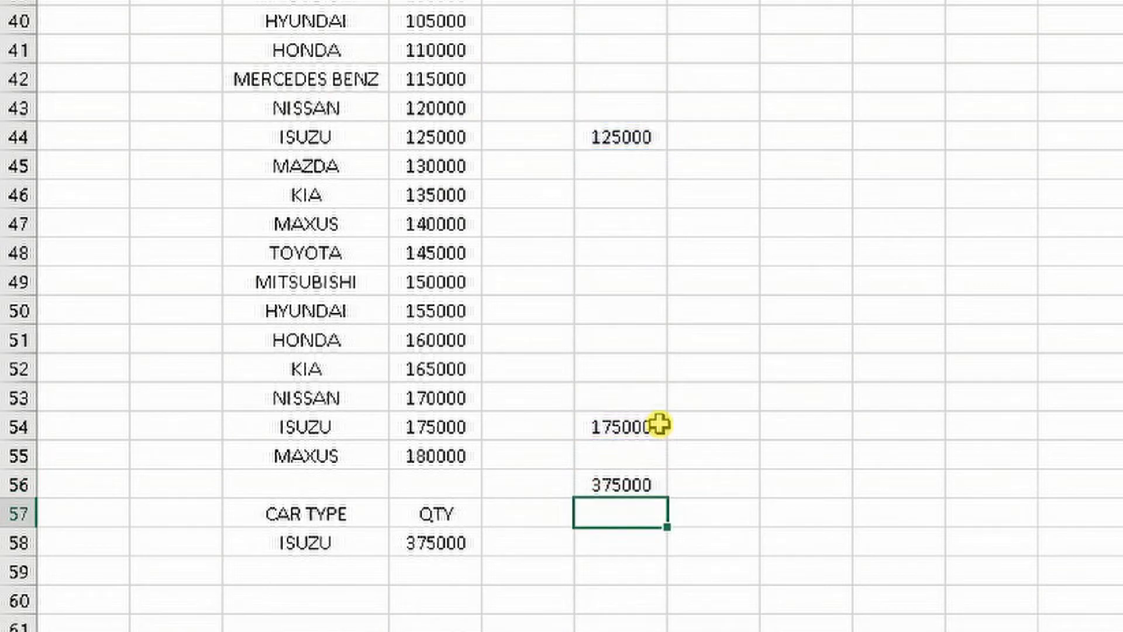
Compare the manual ISUZU total in cell F56 with the SUMIF result in cell D58
scroll(692, 429, down, 2)
click(622, 311)
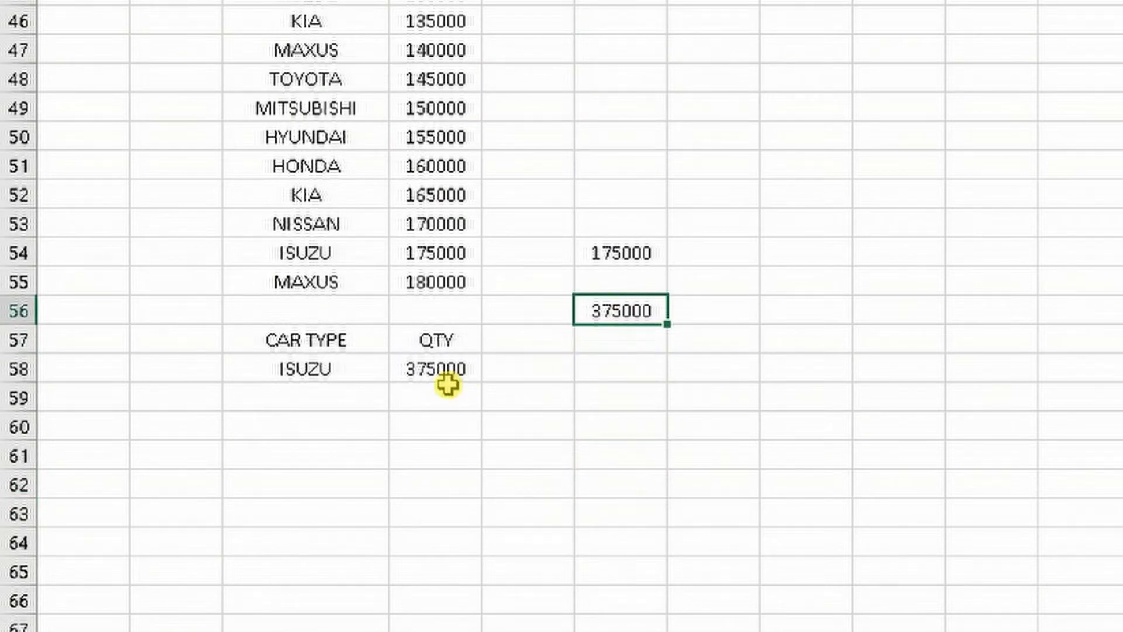
click(439, 376)
click(593, 317)
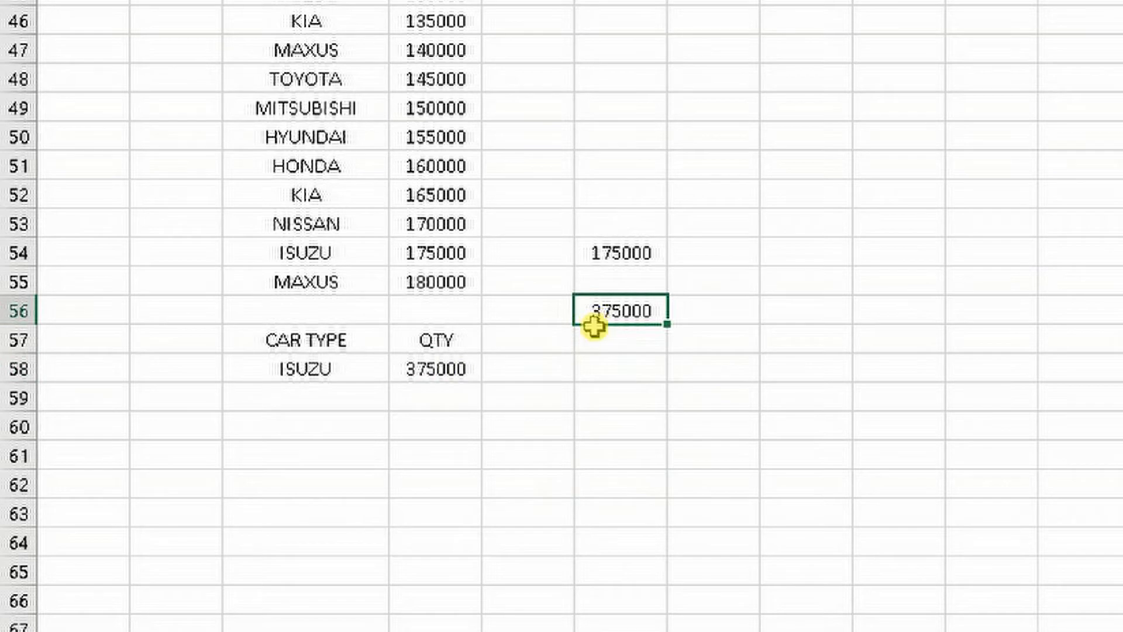
Check the copied ISUZU quantities in cells F34, F44 and F54 against the car dealer list
scroll(609, 336, up, 4)
scroll(649, 191, up, 2)
scroll(649, 191, down, 2)
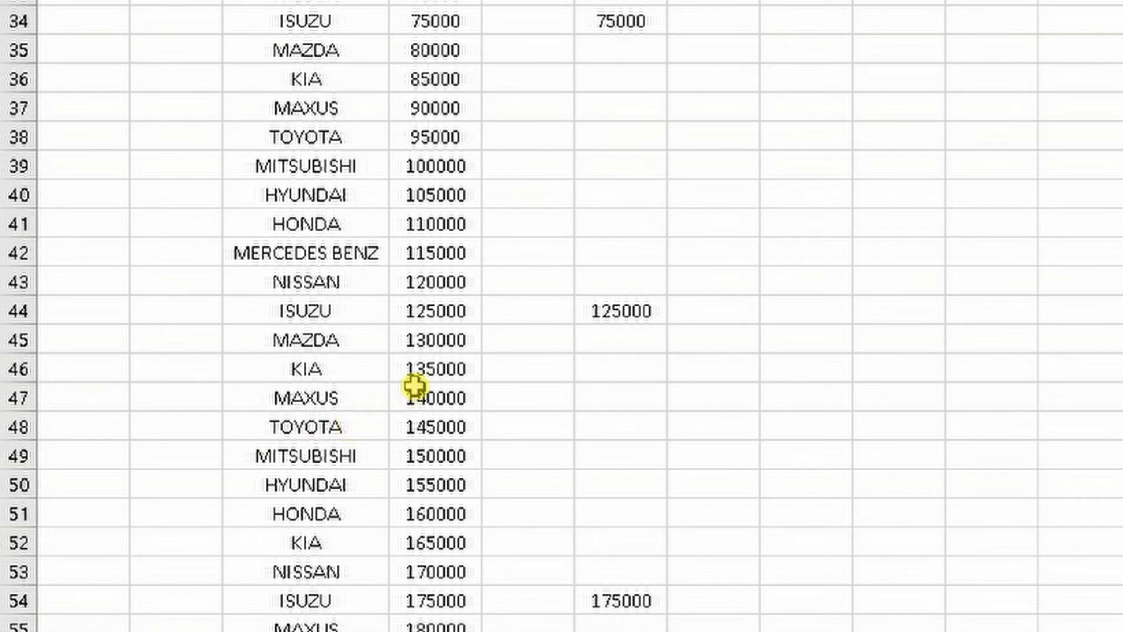
scroll(328, 301, up, 1)
scroll(327, 301, up, 3)
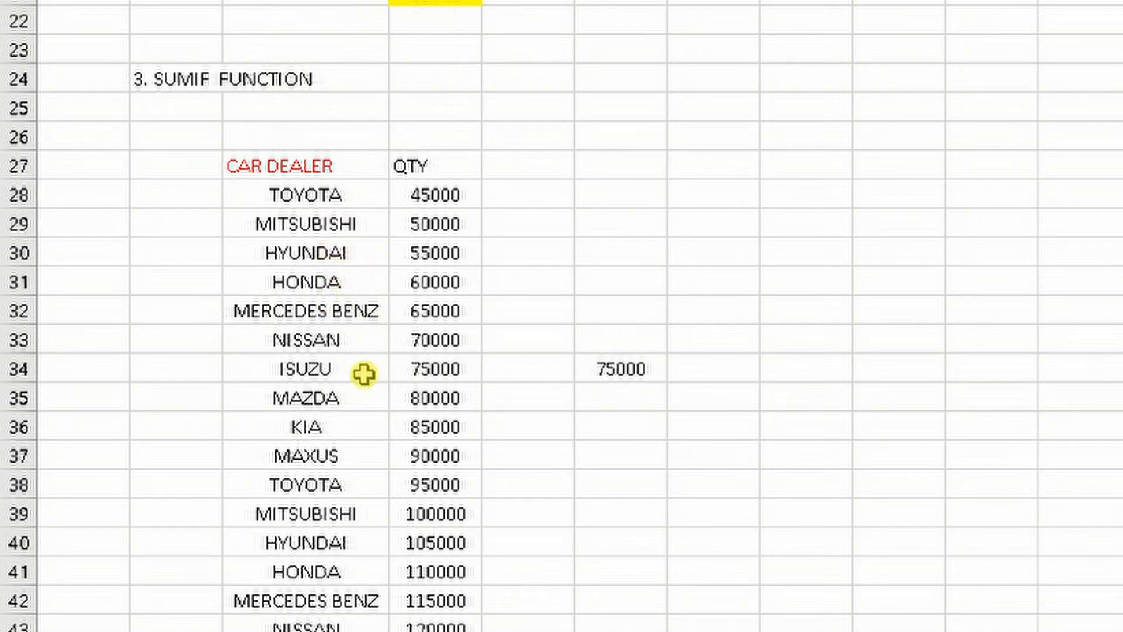
click(630, 372)
scroll(609, 366, down, 3)
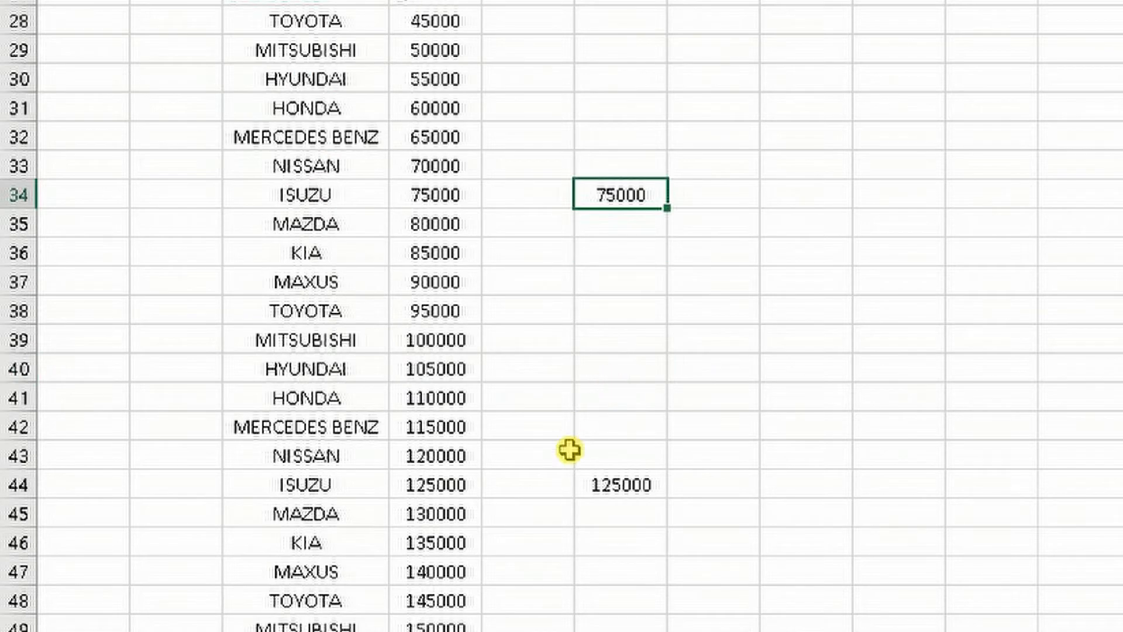
click(628, 408)
scroll(629, 408, down, 5)
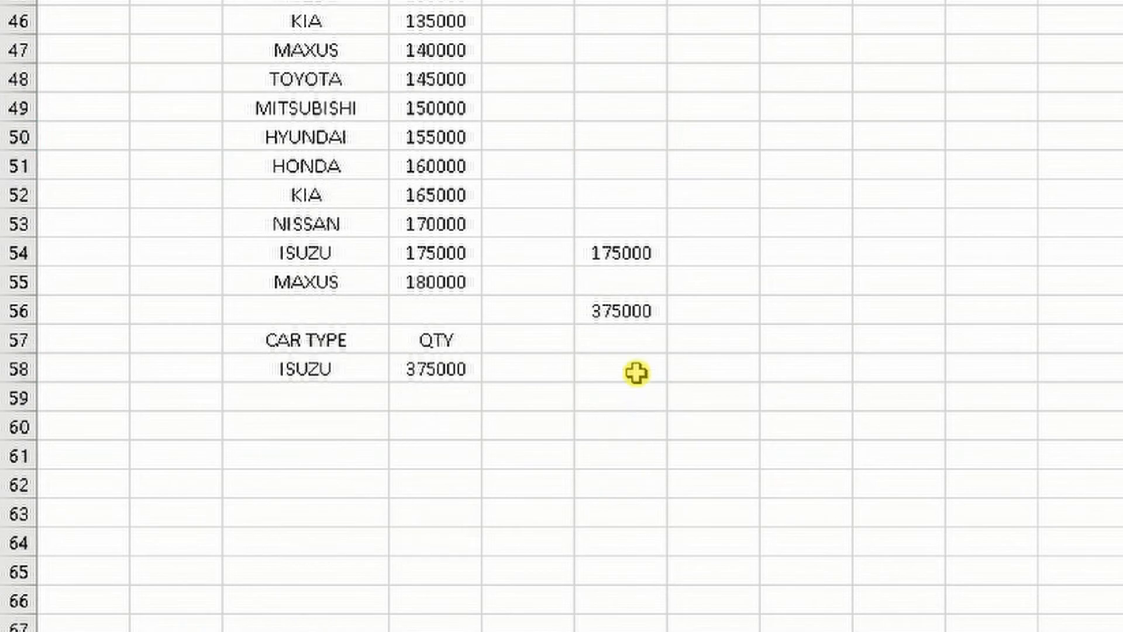
click(645, 258)
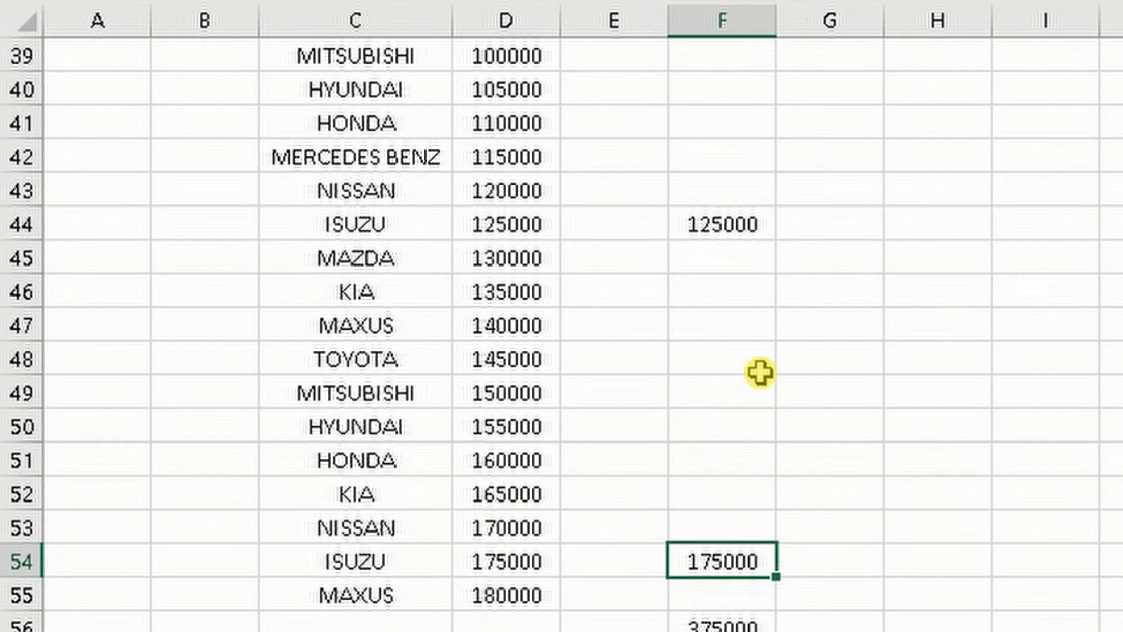
scroll(431, 564, up, 1)
scroll(561, 327, up, 3)
scroll(562, 328, up, 5)
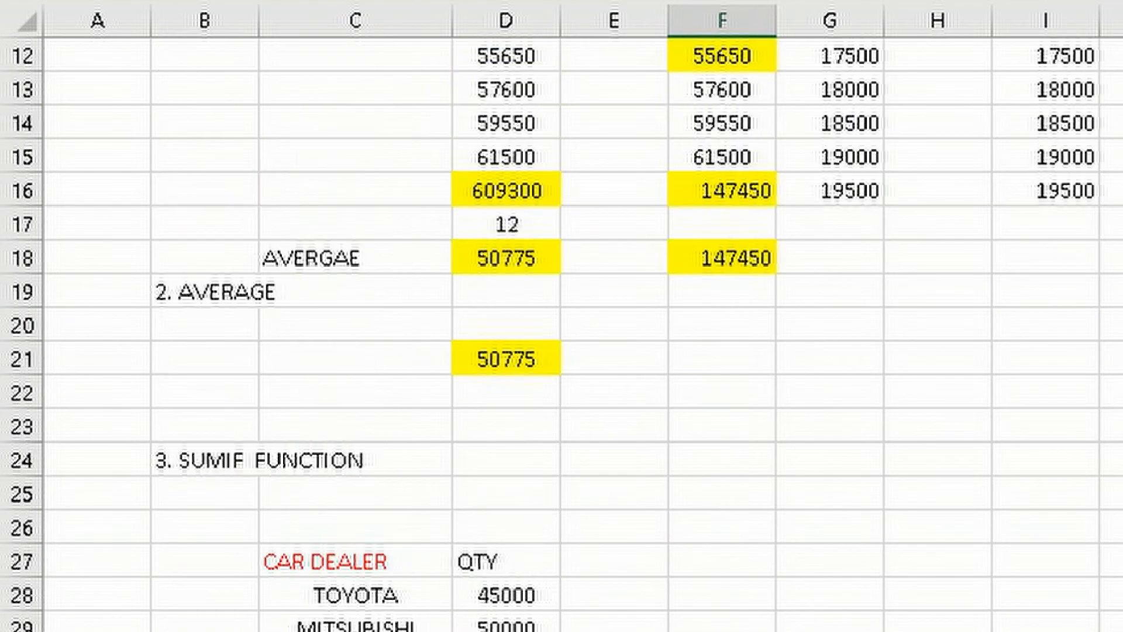
scroll(561, 328, down, 3)
scroll(517, 616, down, 8)
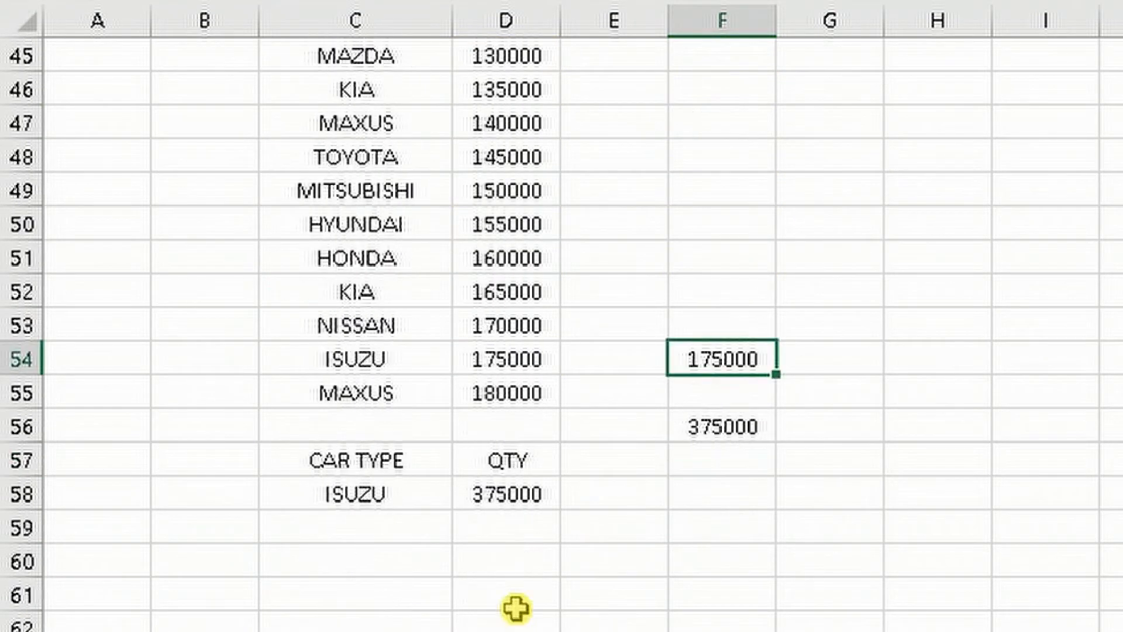
Replace the car type in cell C58 with HONDA as the SUMIF criterion
click(511, 495)
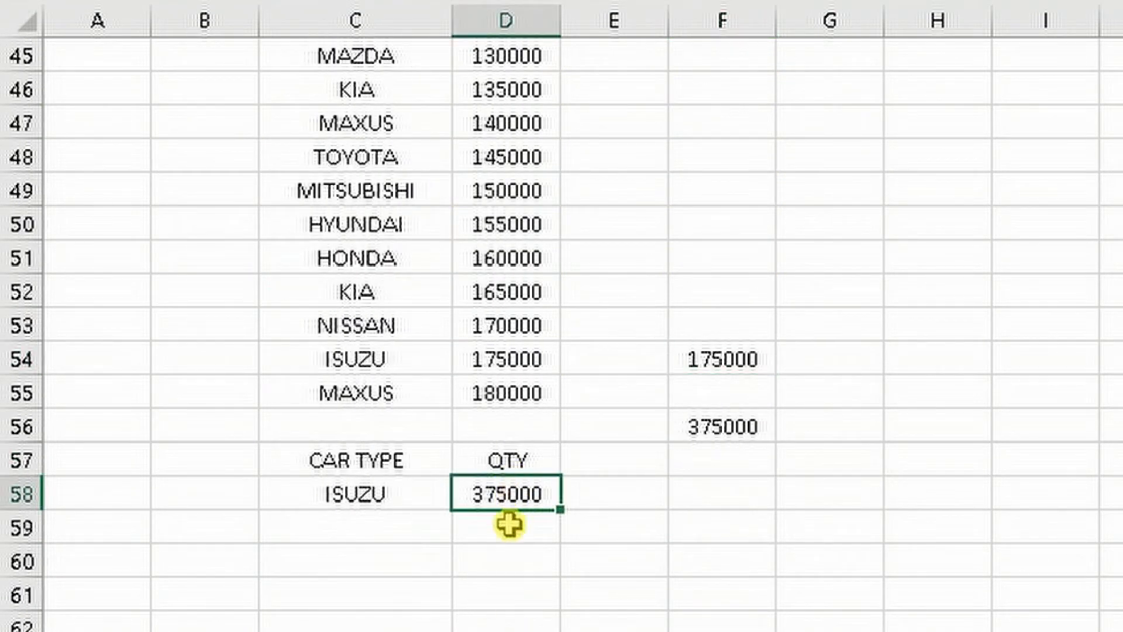
click(372, 489)
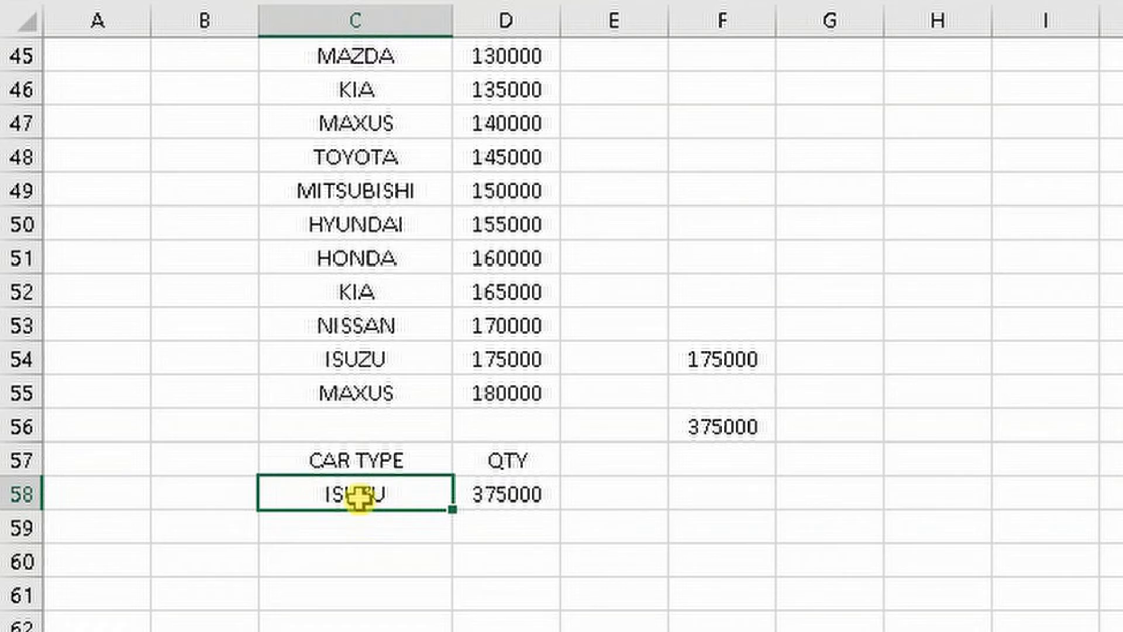
scroll(375, 503, up, 2)
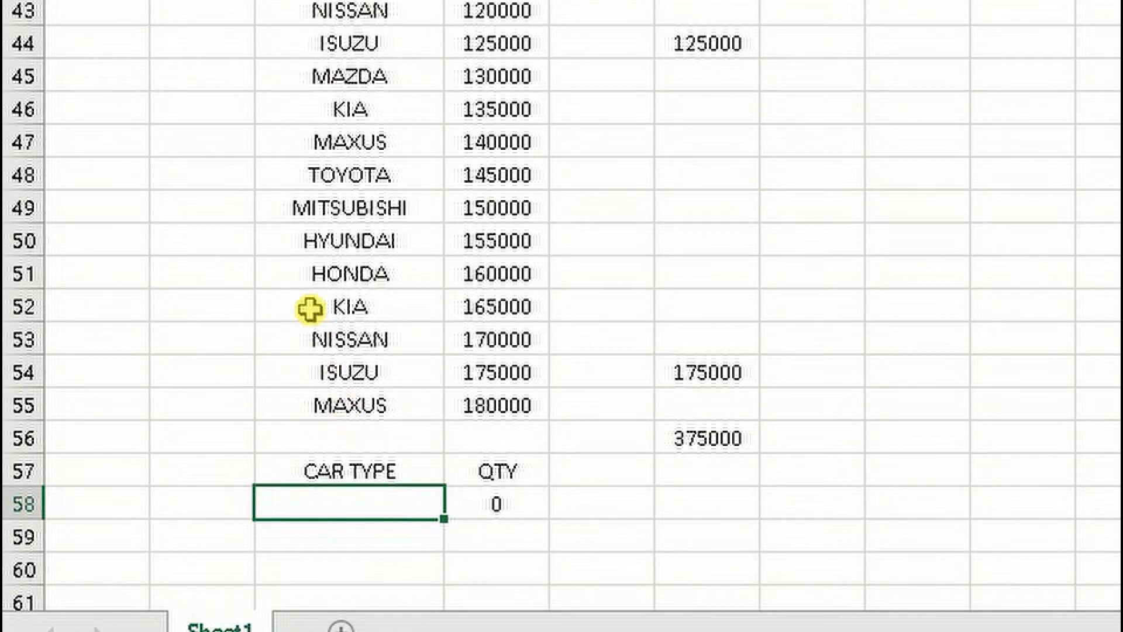
click(326, 278)
click(379, 511)
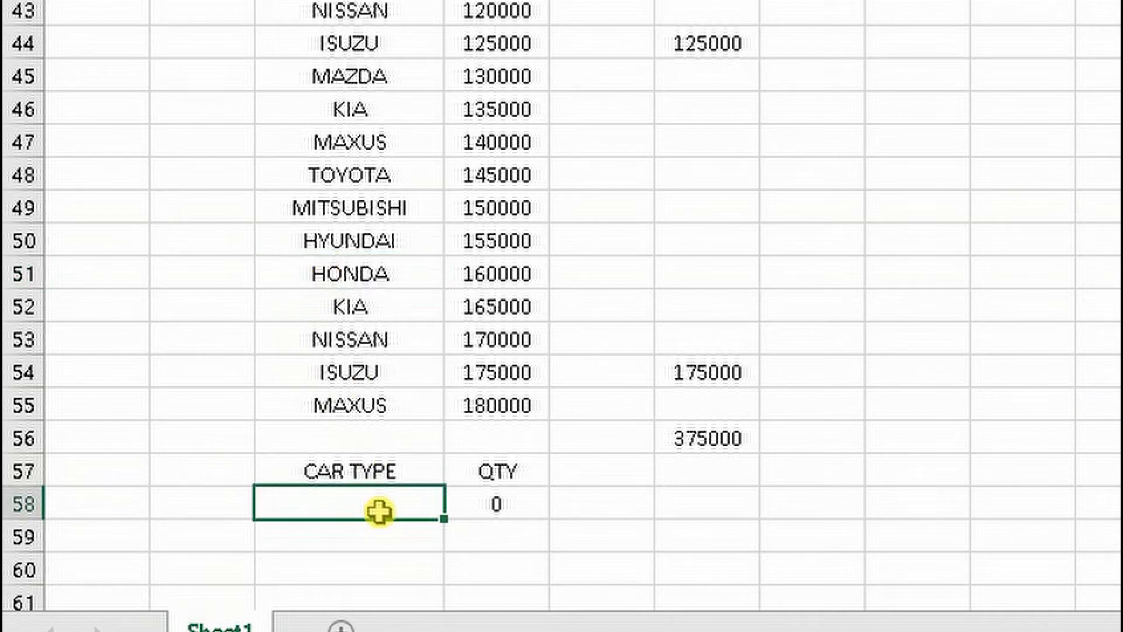
text(HONDA)
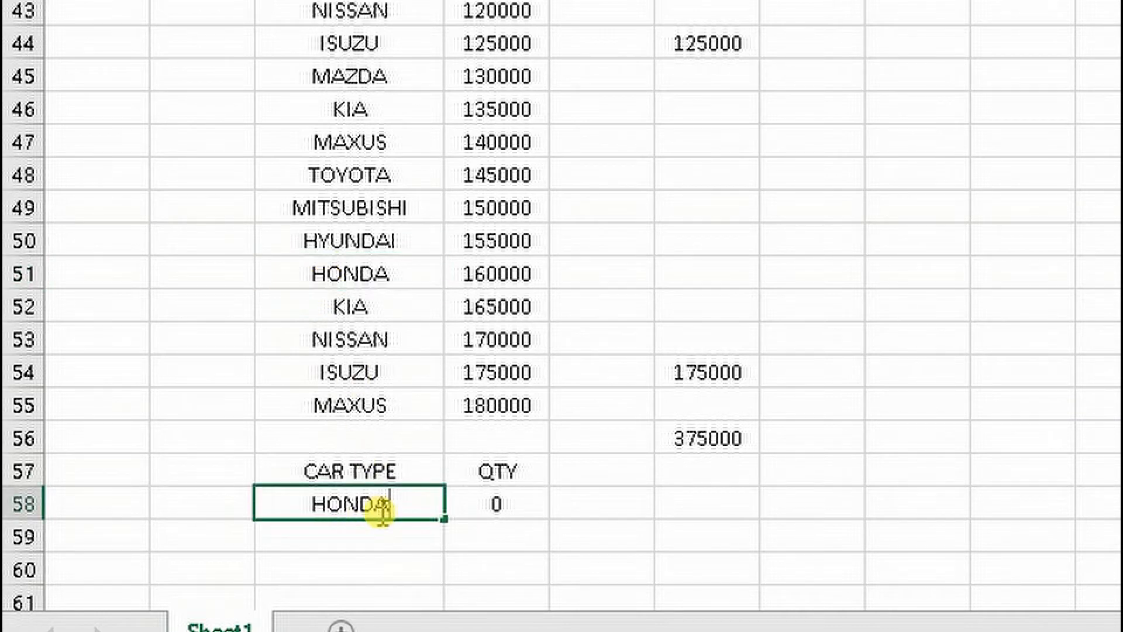
key(Return)
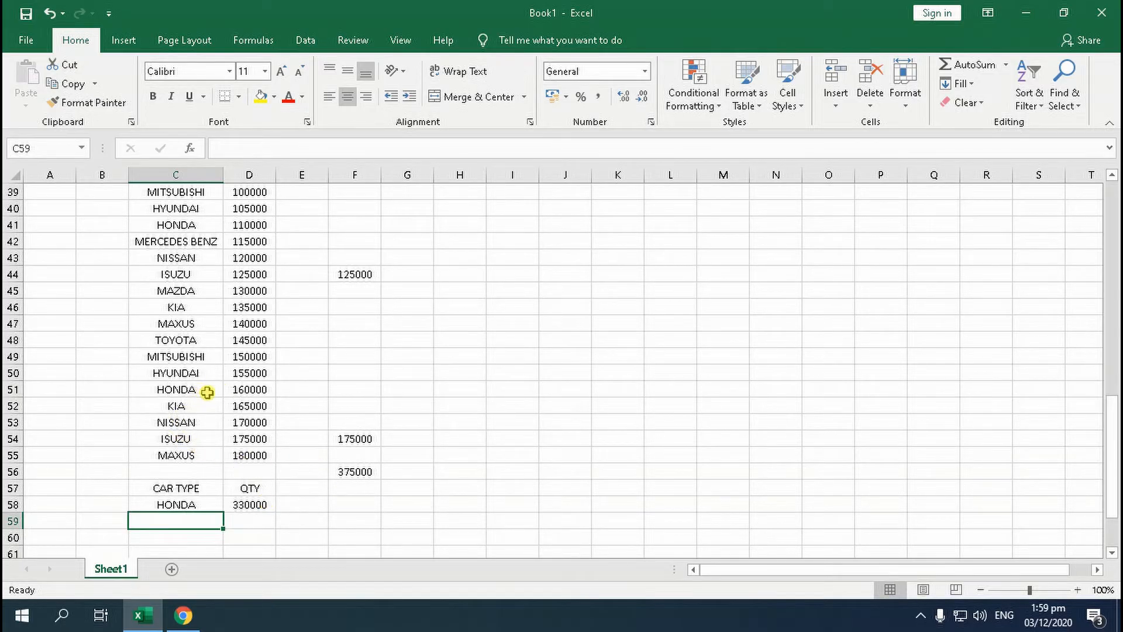
Total the three HONDA quantities in cell D60 with a SUM of D51, D41 and D31
scroll(217, 398, down, 1)
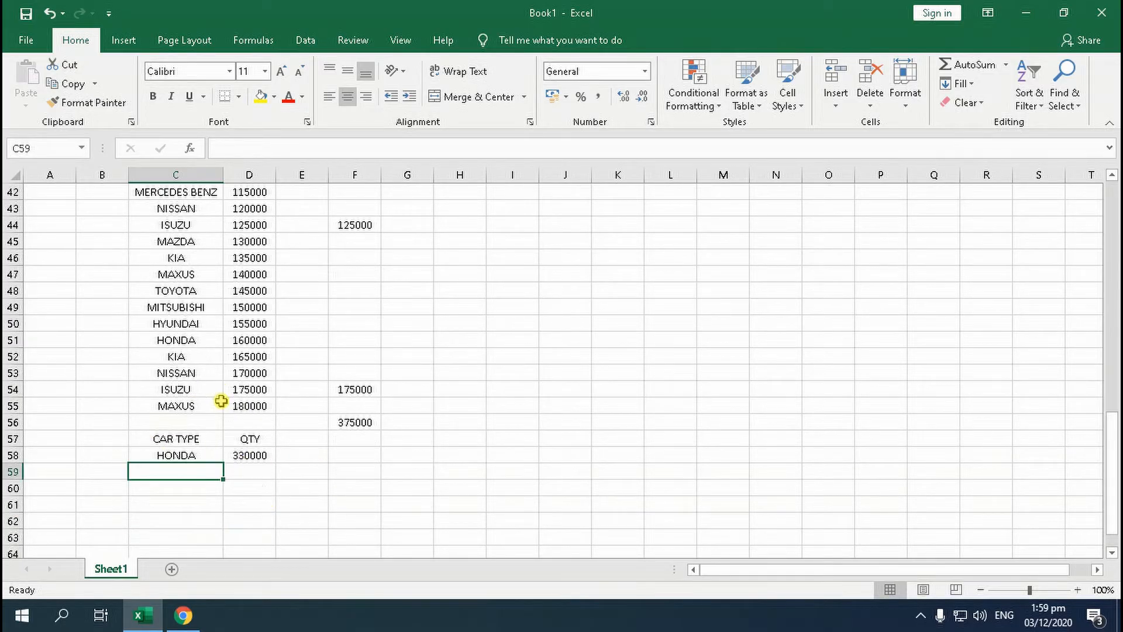
click(237, 489)
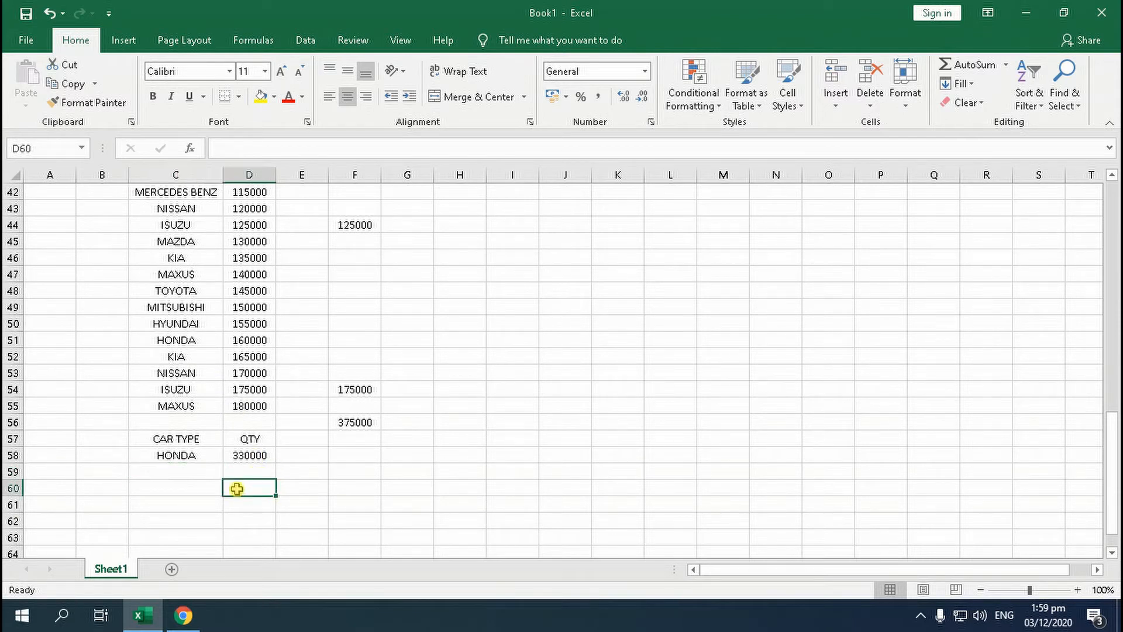
text(=SUM()
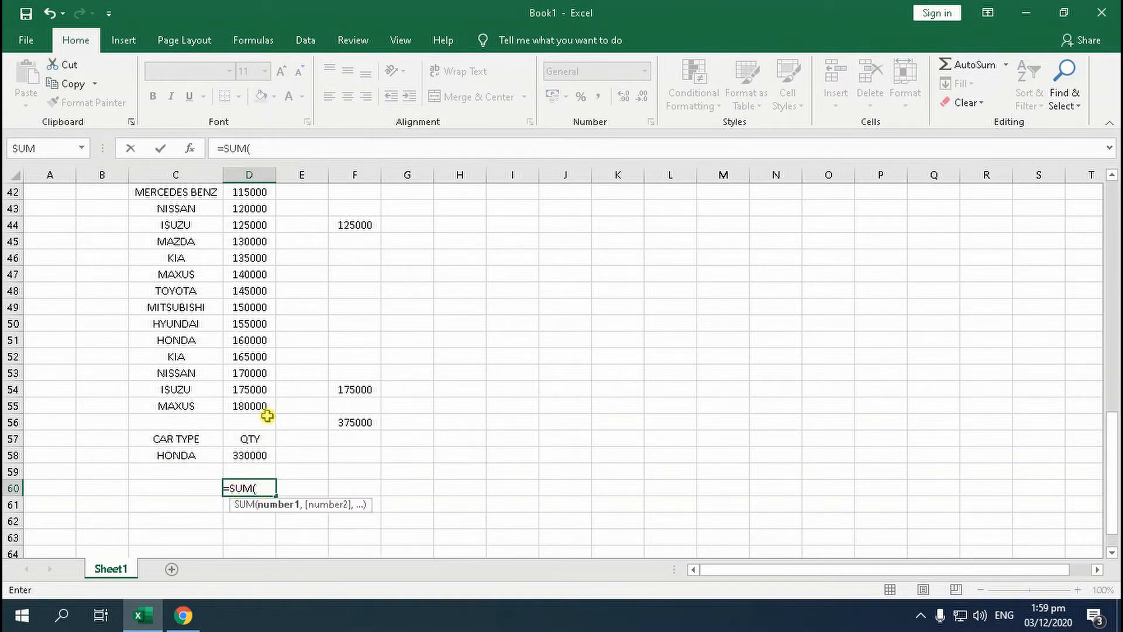
click(251, 341)
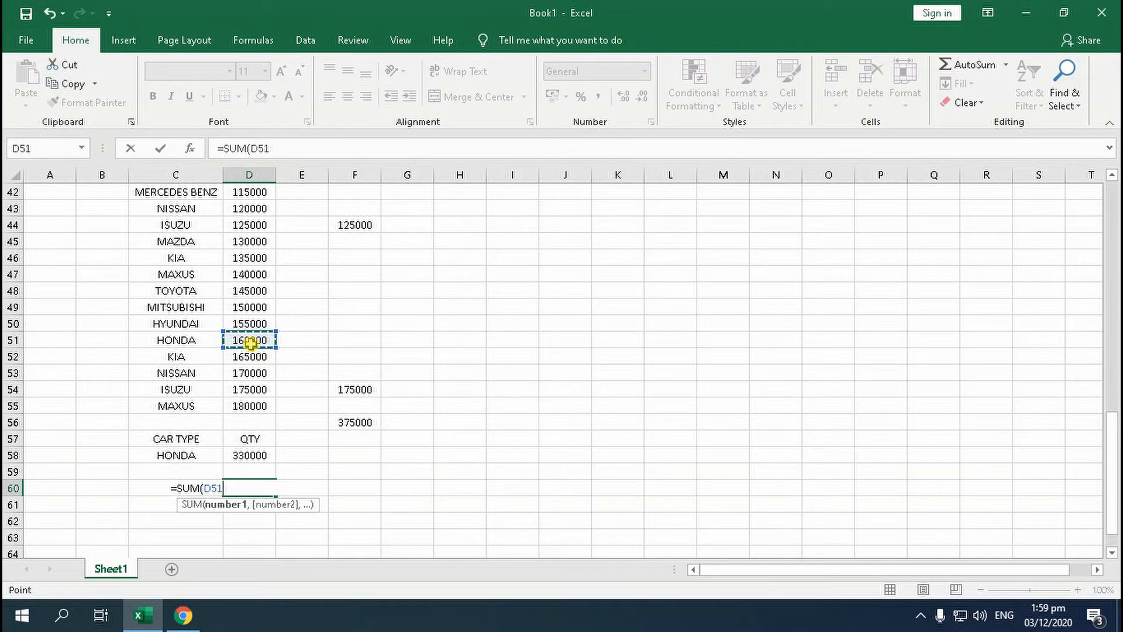
scroll(251, 342, up, 1)
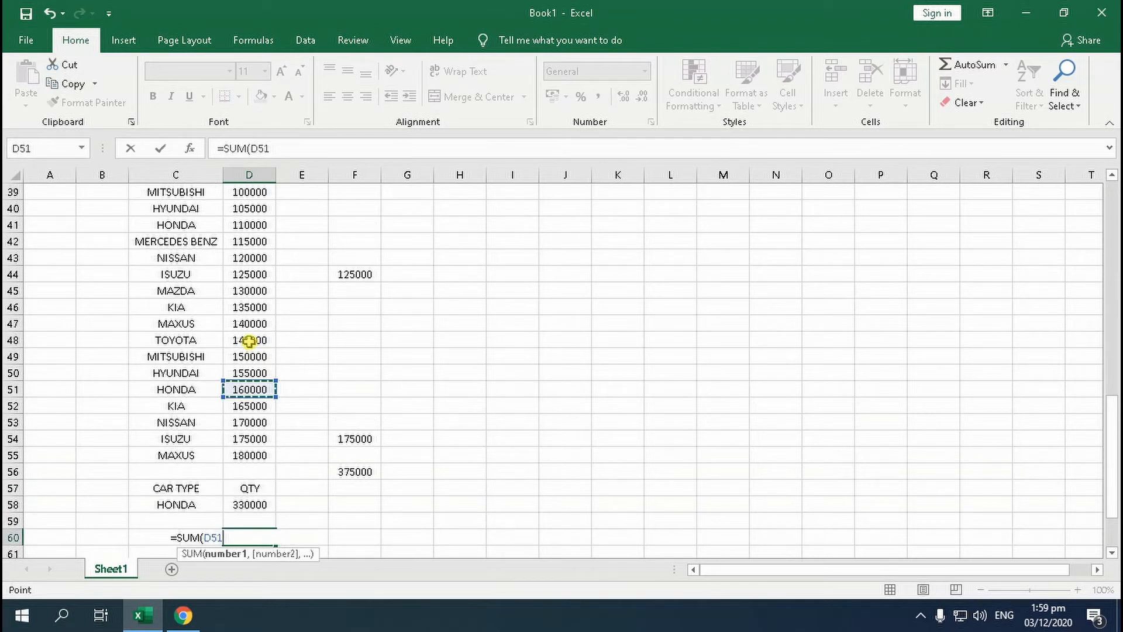
text(,)
click(239, 226)
scroll(257, 286, up, 3)
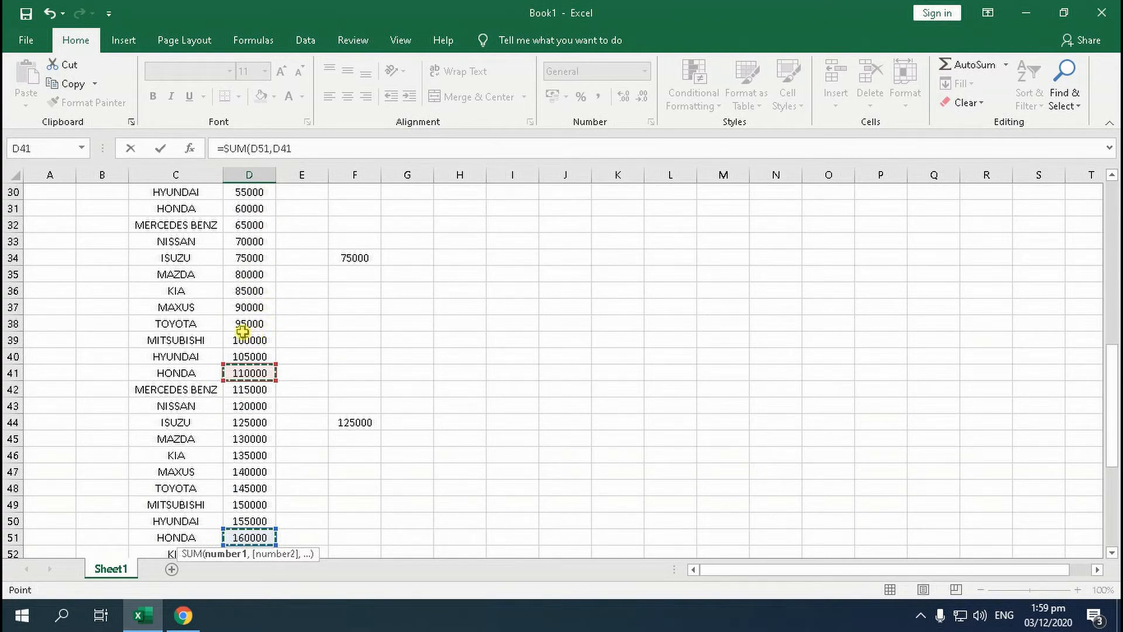
scroll(240, 269, up, 1)
click(248, 258)
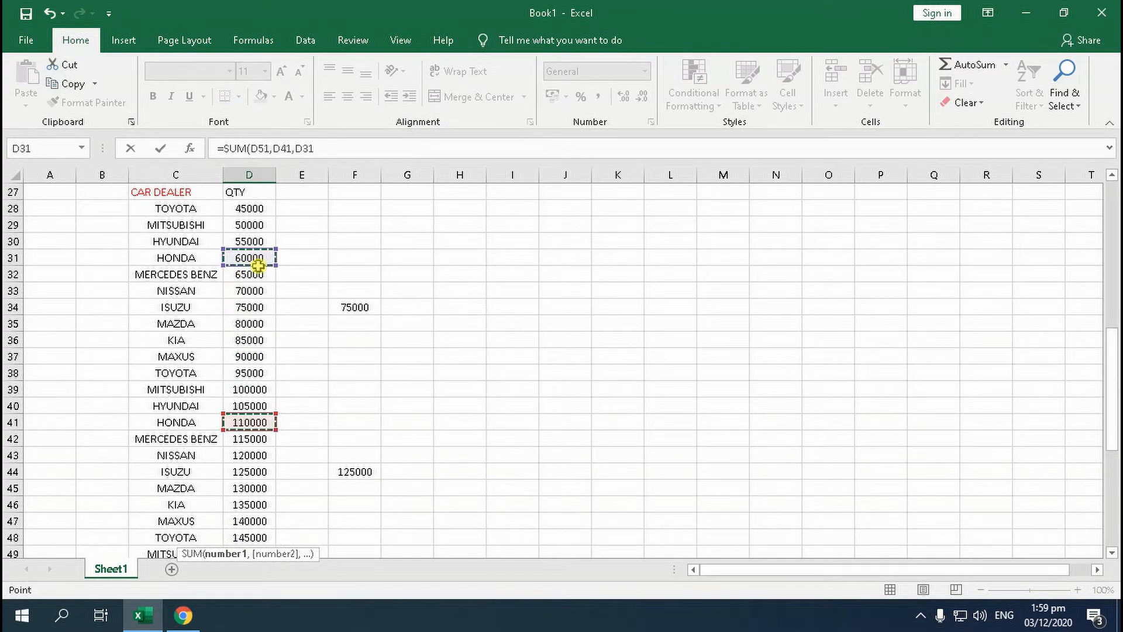
scroll(309, 388, down, 7)
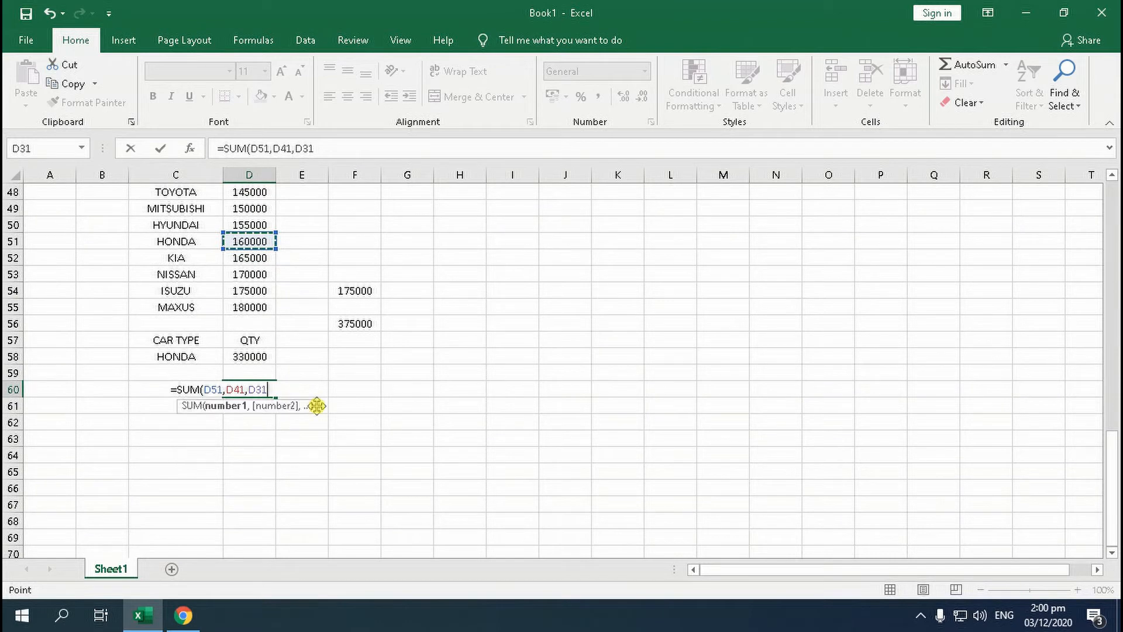
text())
key(Return)
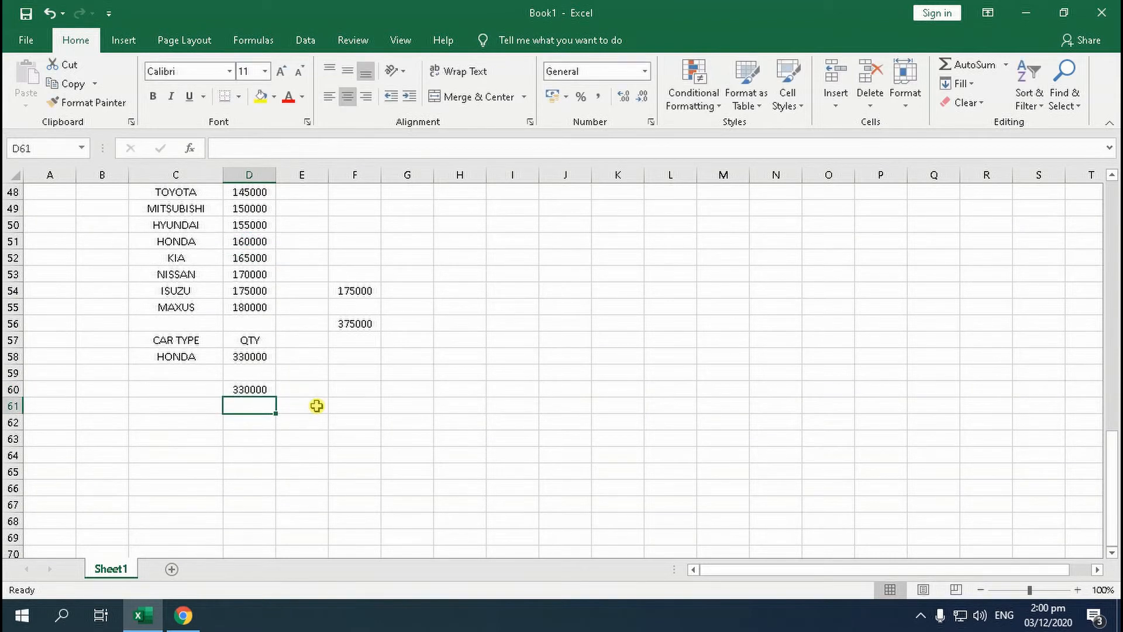
Compare the manual HONDA total in cell D60 with the SUMIF result in cell D58
click(253, 389)
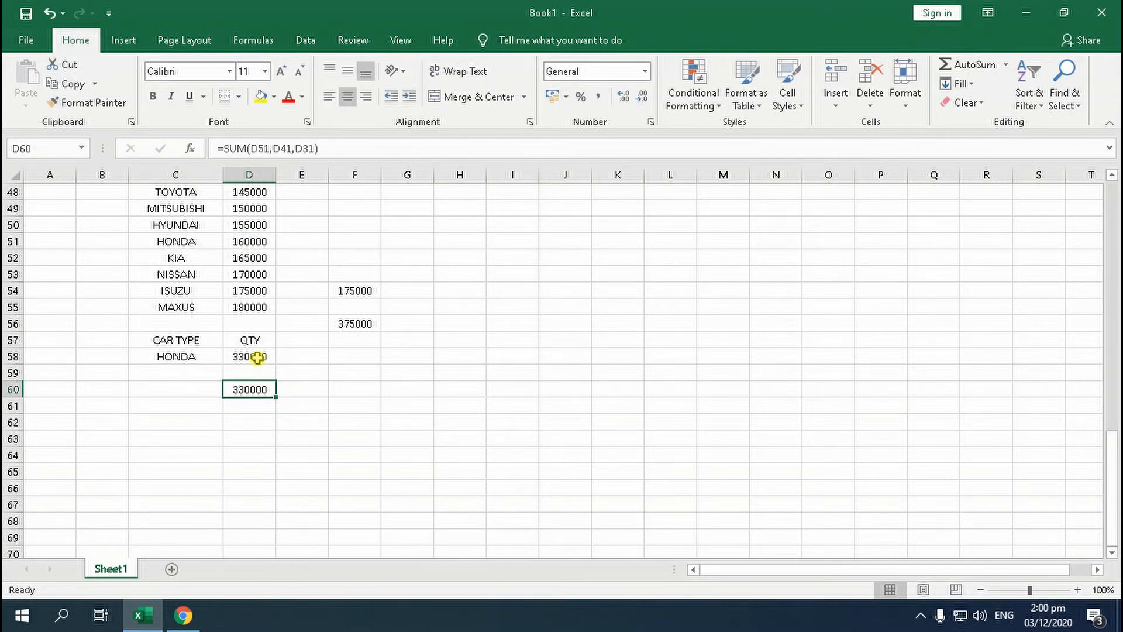
click(257, 359)
click(255, 389)
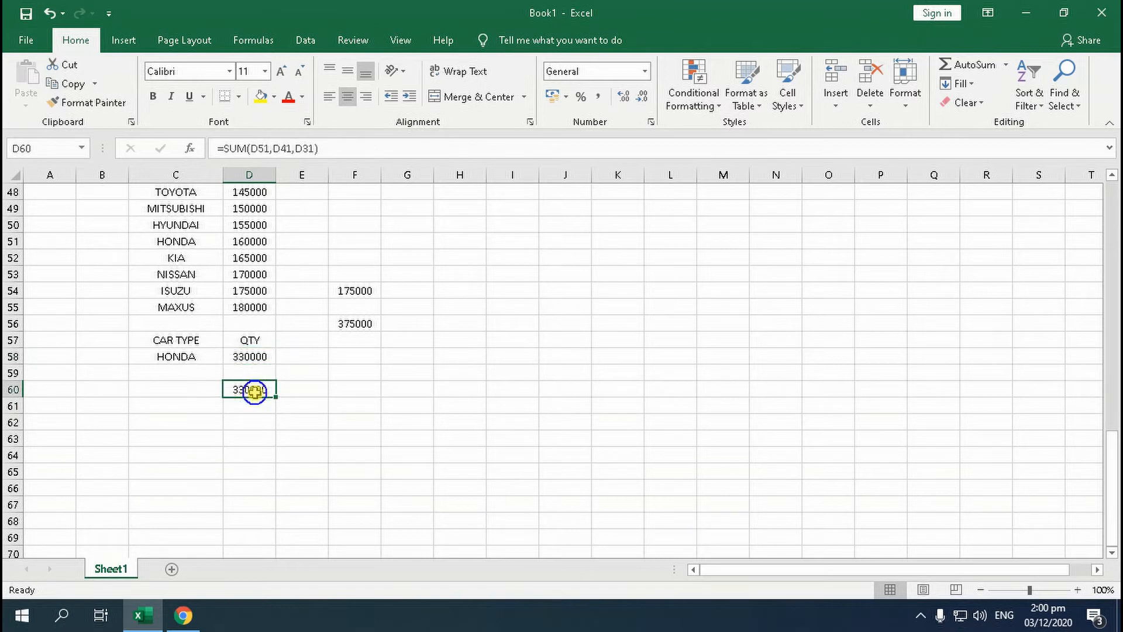
click(176, 356)
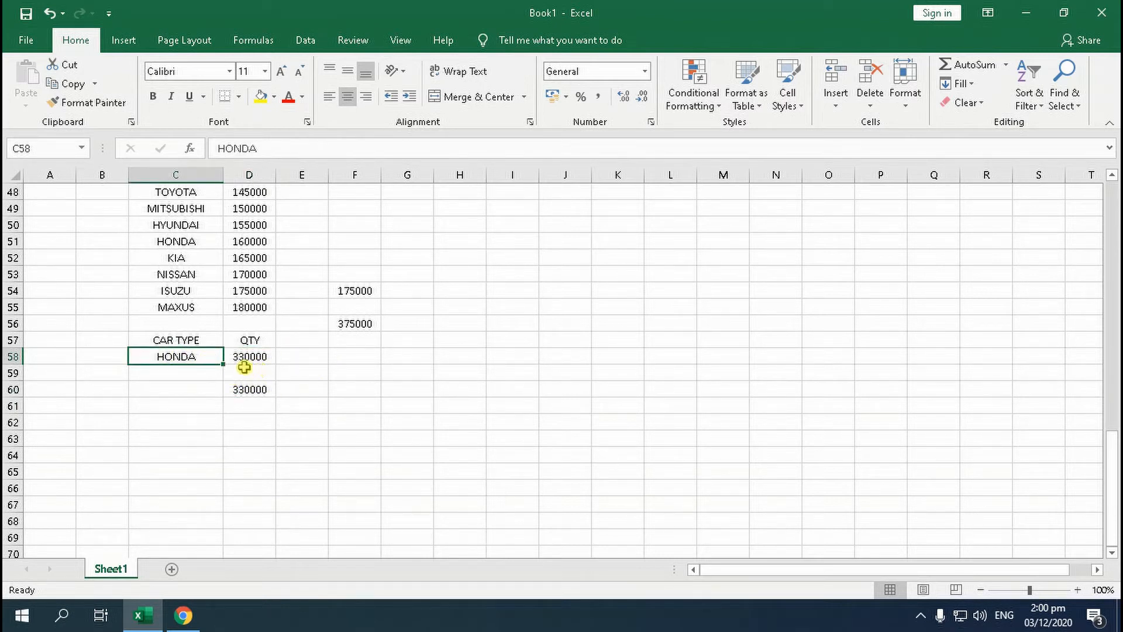
Clear the car type in cell C58 and enter MITSUBISHI as the SUMIF criterion
scroll(244, 368, up, 2)
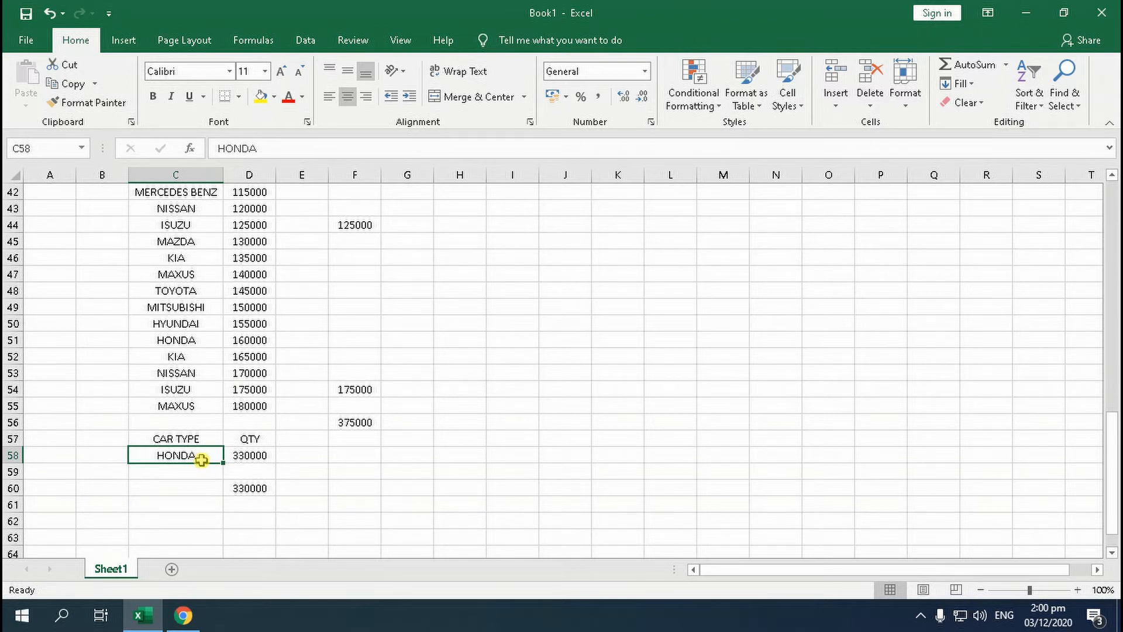
key(Delete)
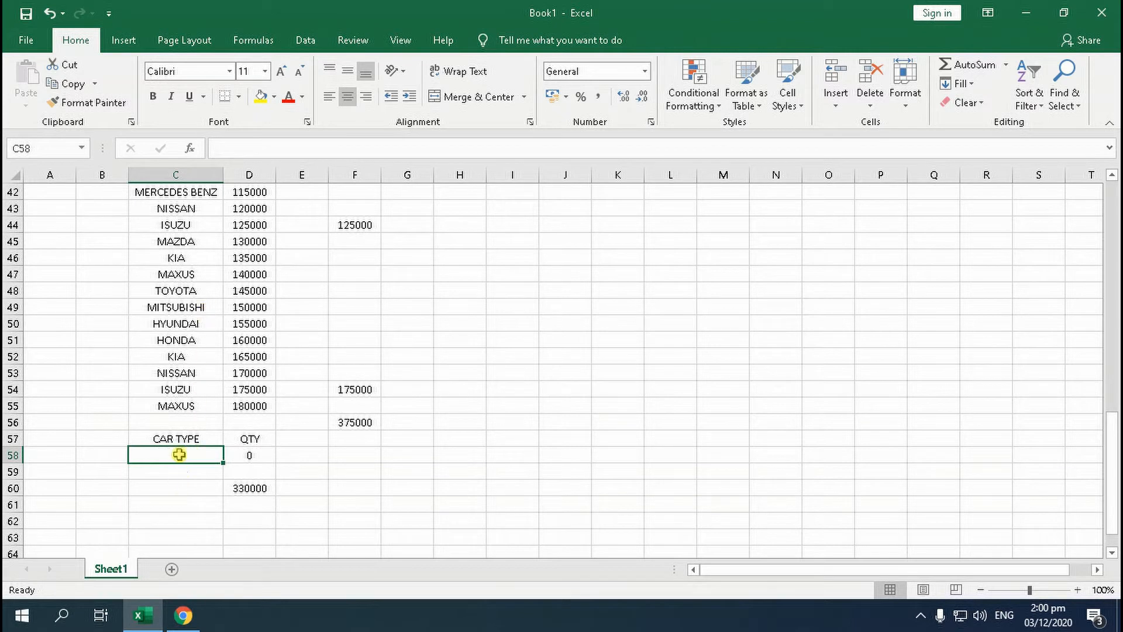
text(MITS)
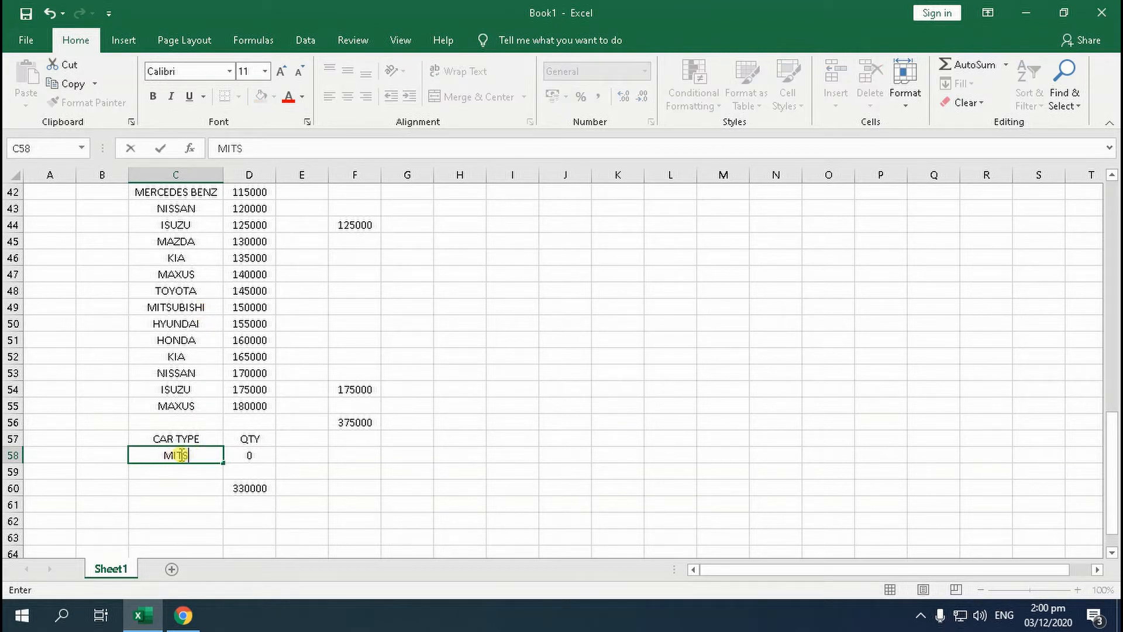
text(UBISHI)
key(Return)
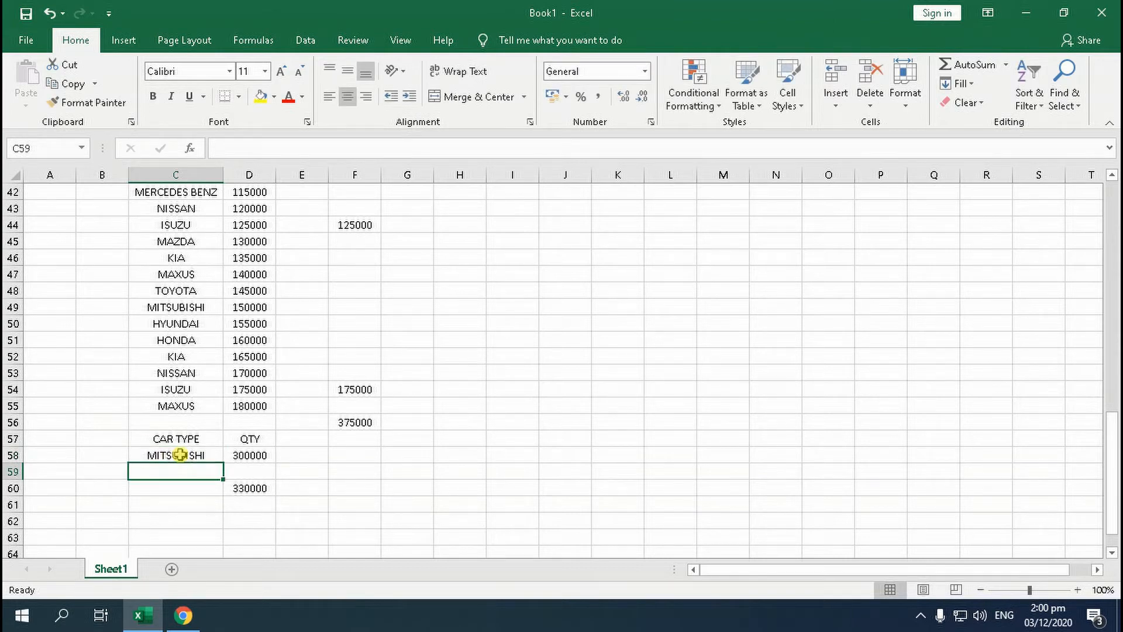
Examine the SUMIF formula in cell D58 and the car dealer quantities it adds up
click(264, 455)
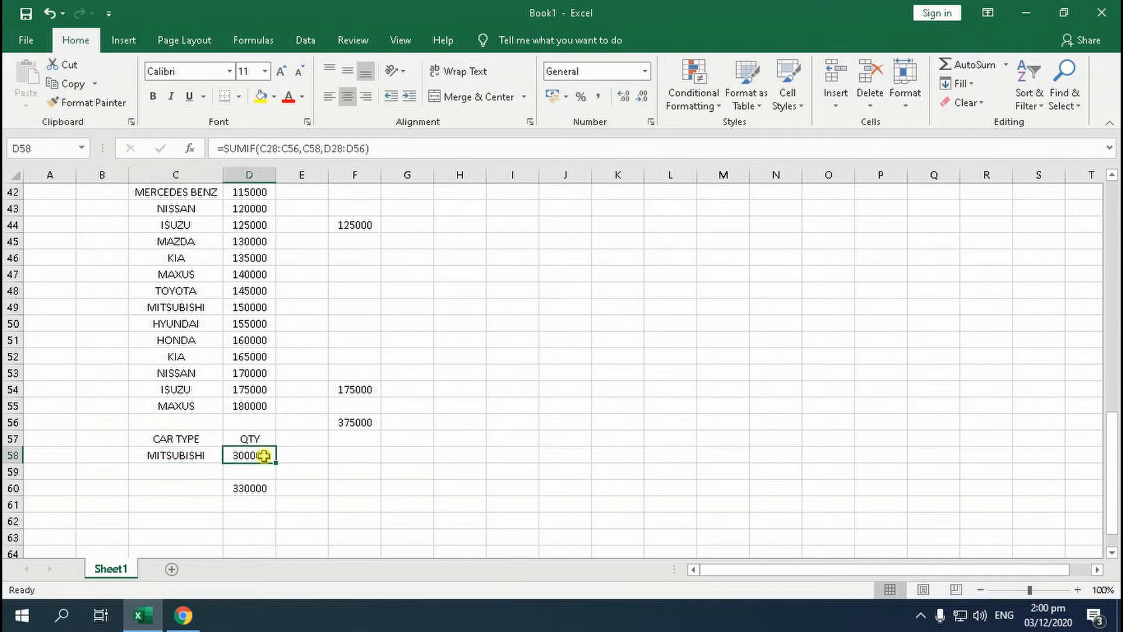
scroll(263, 409, up, 5)
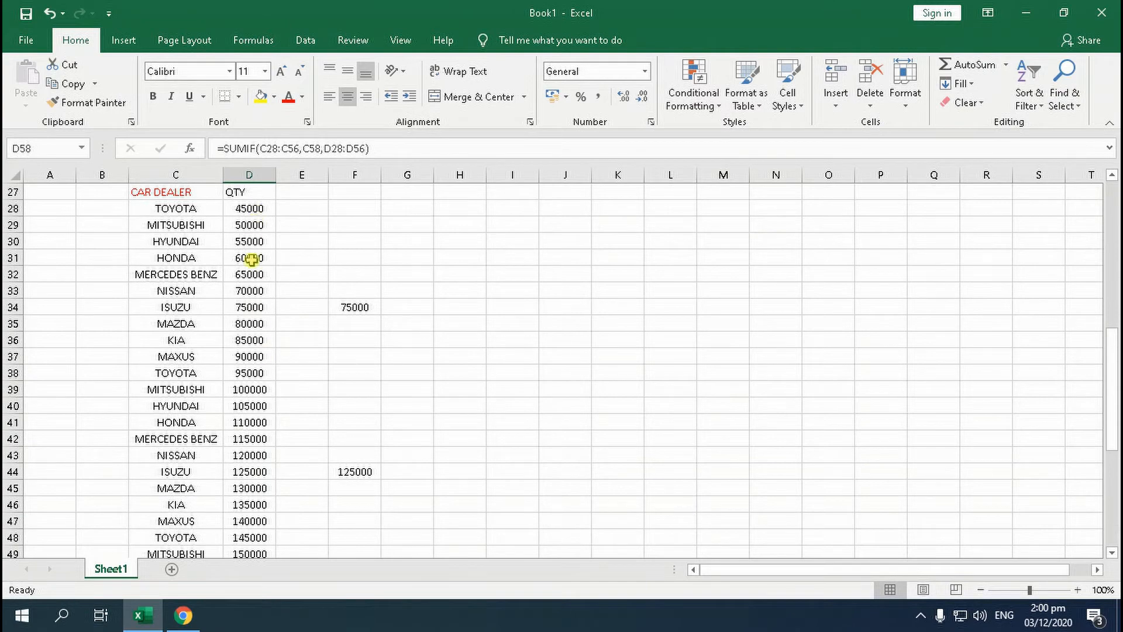
scroll(252, 260, up, 1)
scroll(253, 282, down, 9)
scroll(261, 338, up, 9)
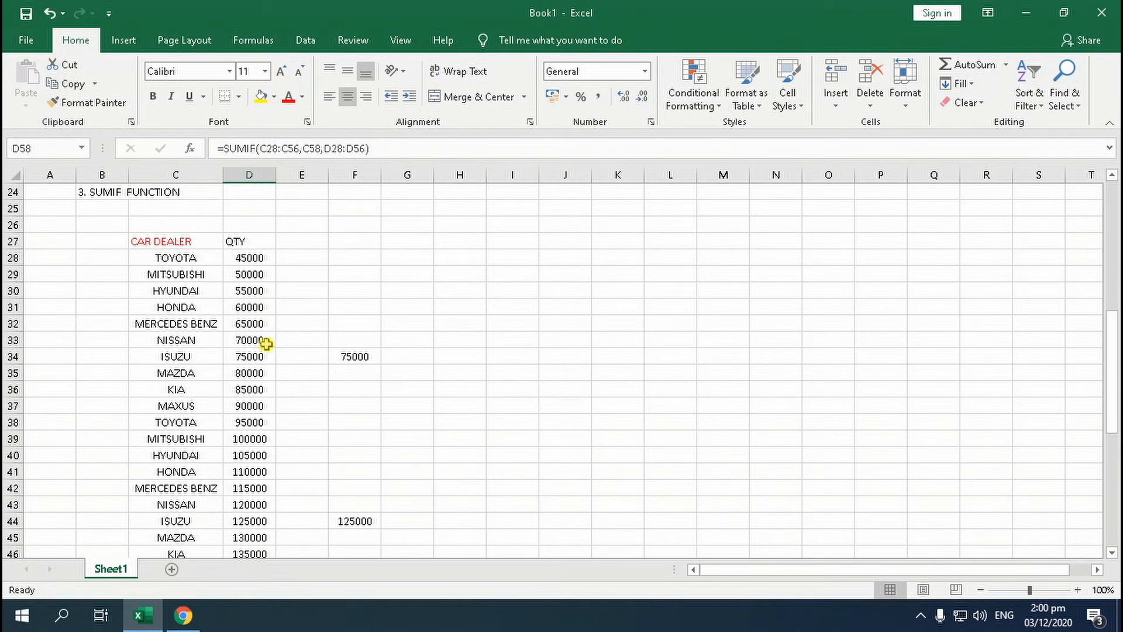
scroll(264, 357, down, 3)
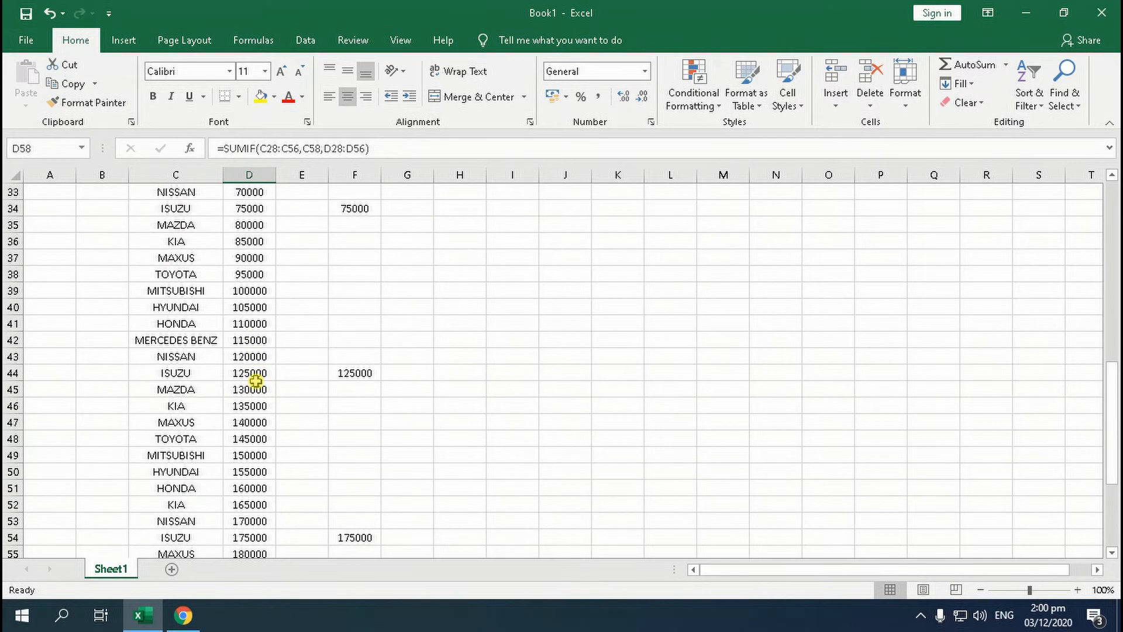
scroll(256, 368, up, 4)
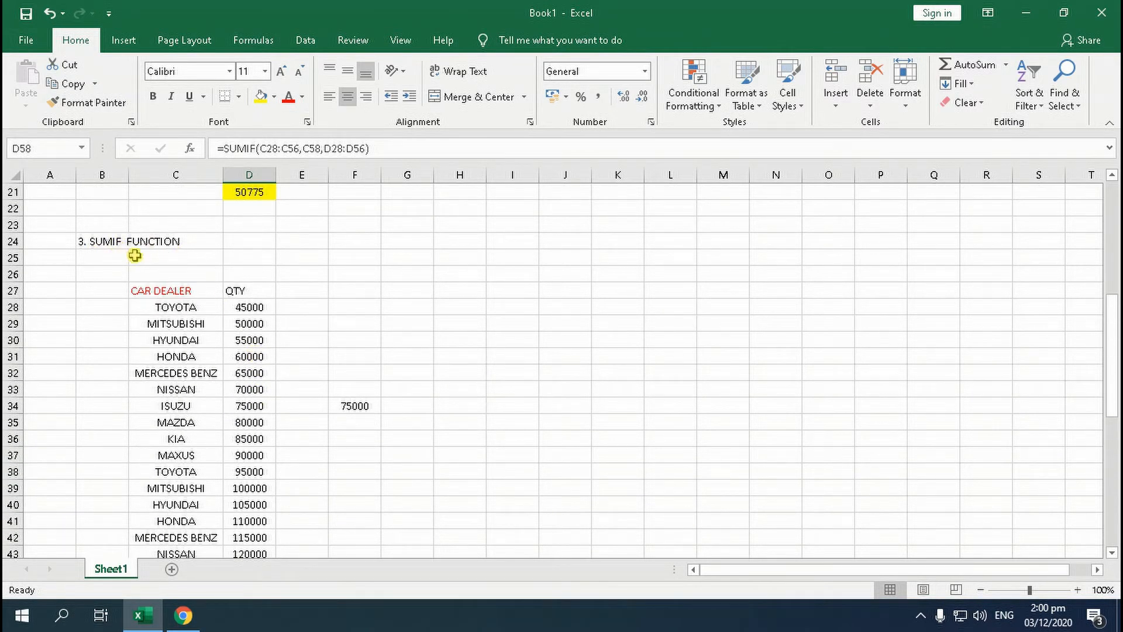
scroll(122, 267, down, 7)
scroll(170, 285, up, 13)
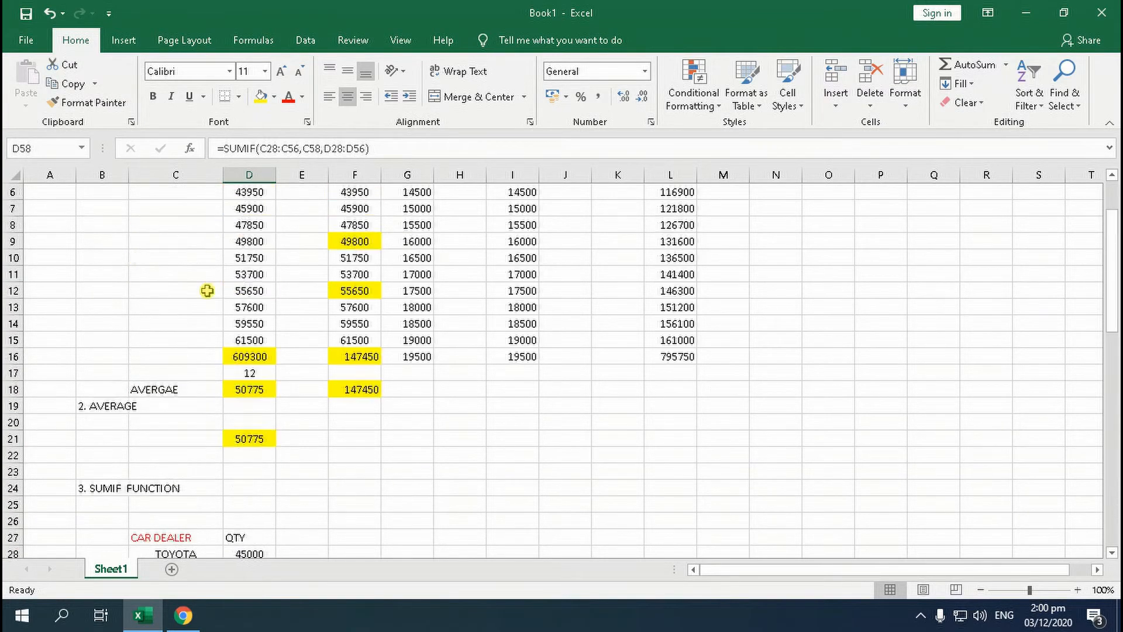
scroll(207, 291, down, 8)
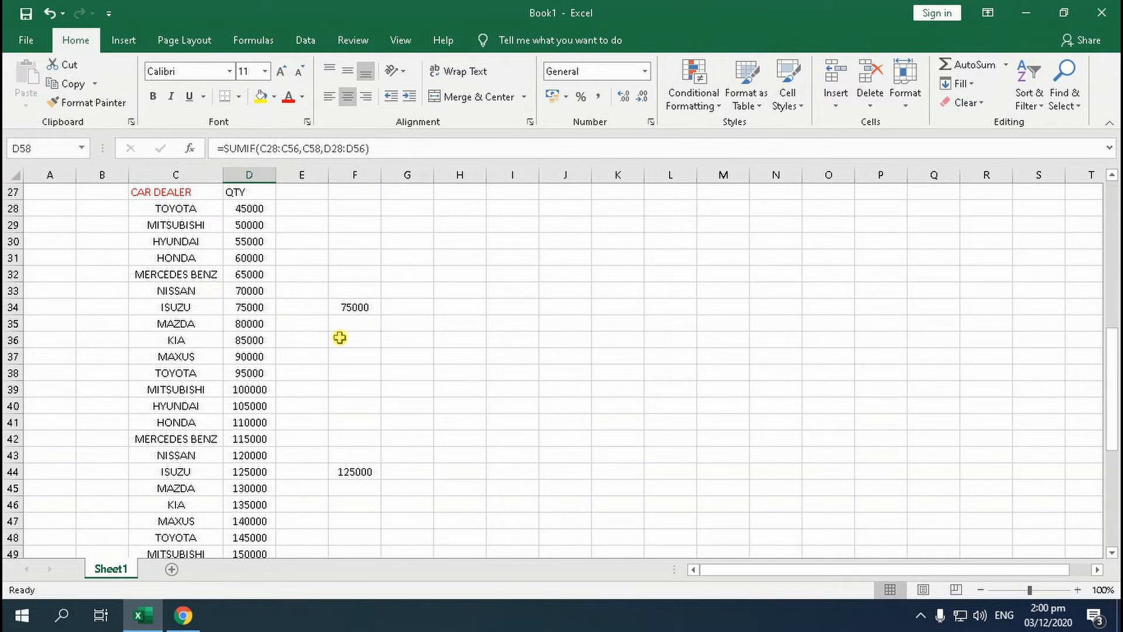
scroll(340, 338, up, 9)
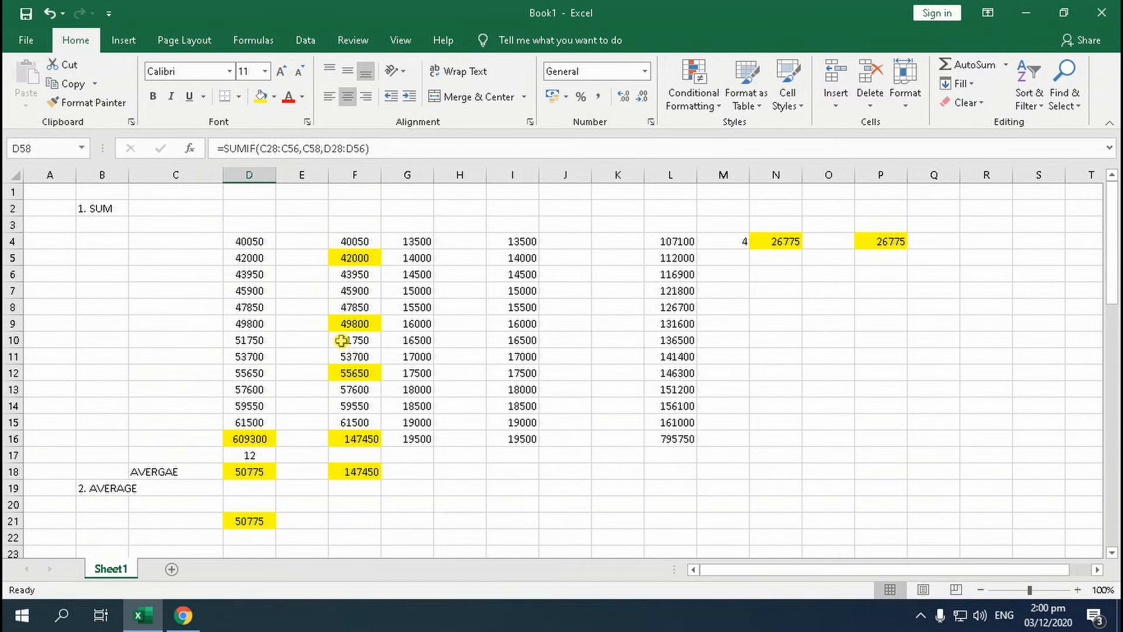
scroll(341, 340, down, 12)
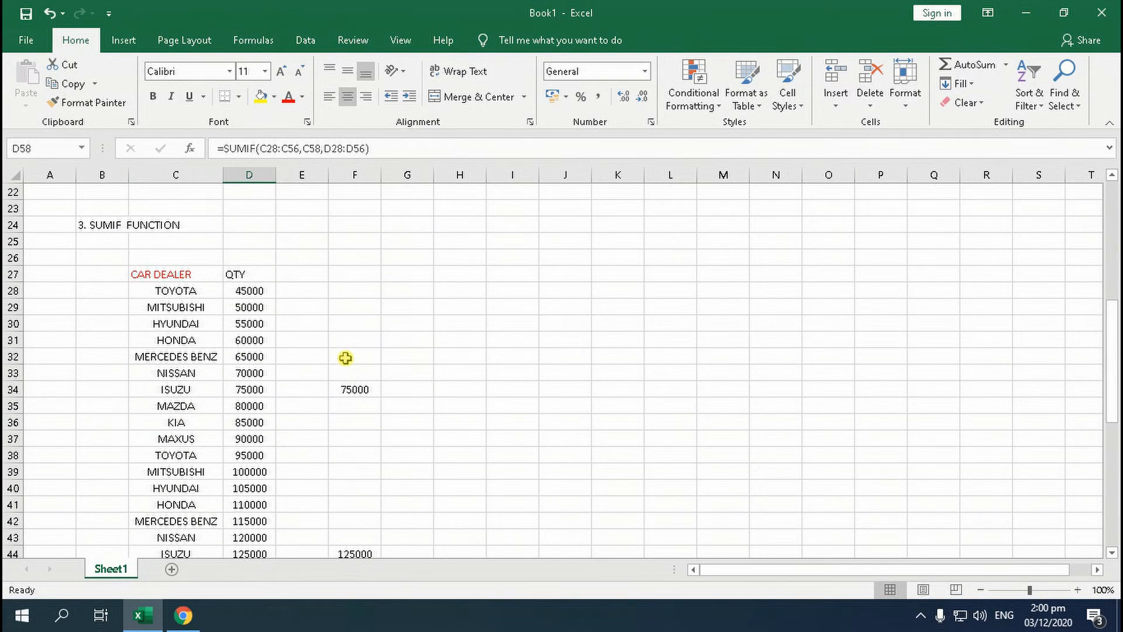
Count the numeric cells of D4:D60 in cell D62 with the COUNT function
scroll(339, 386, down, 3)
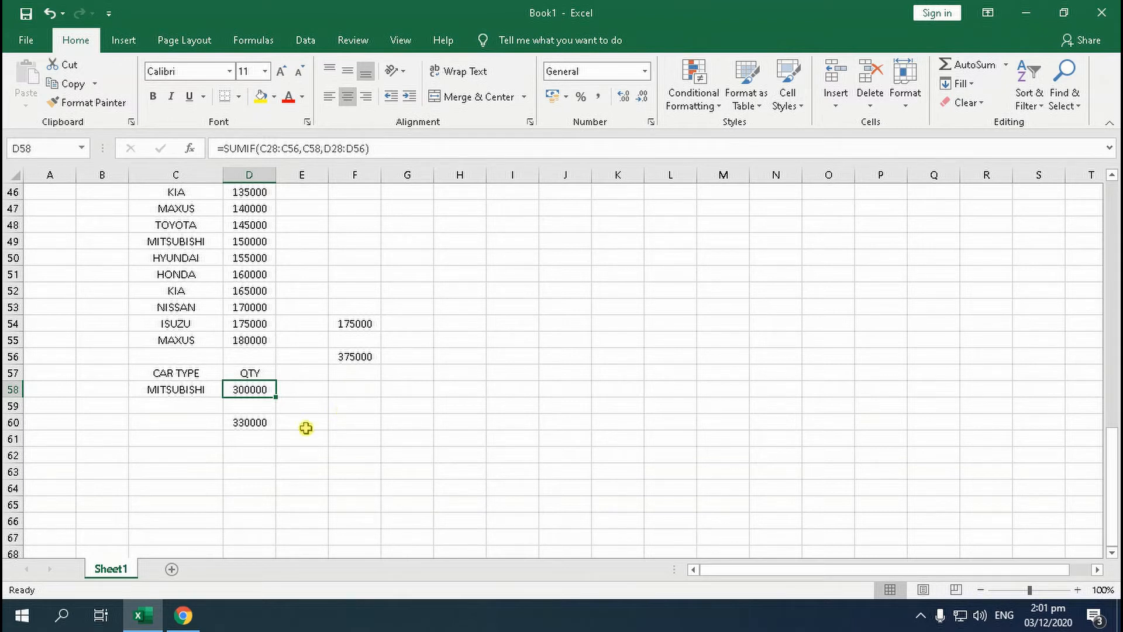
click(249, 454)
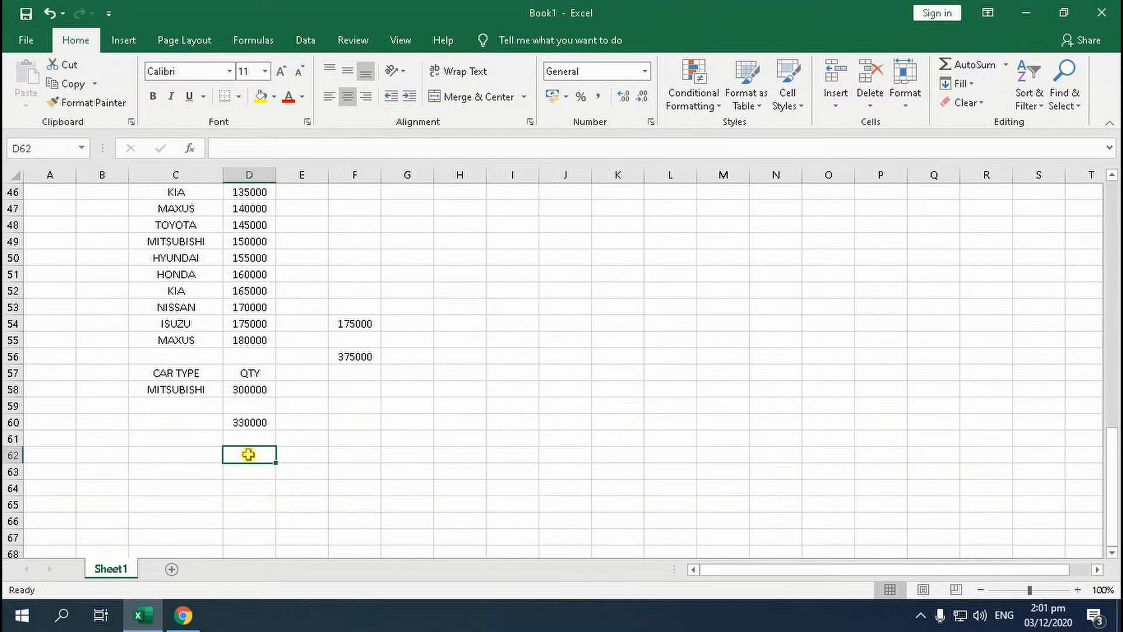
text(=)
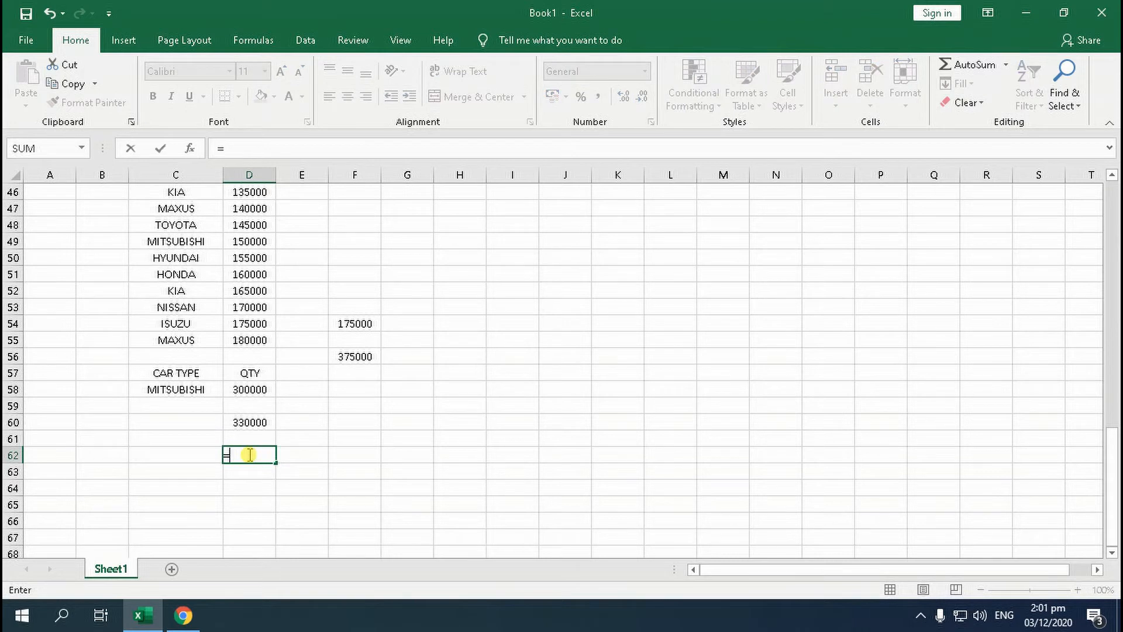
text(COUNT()
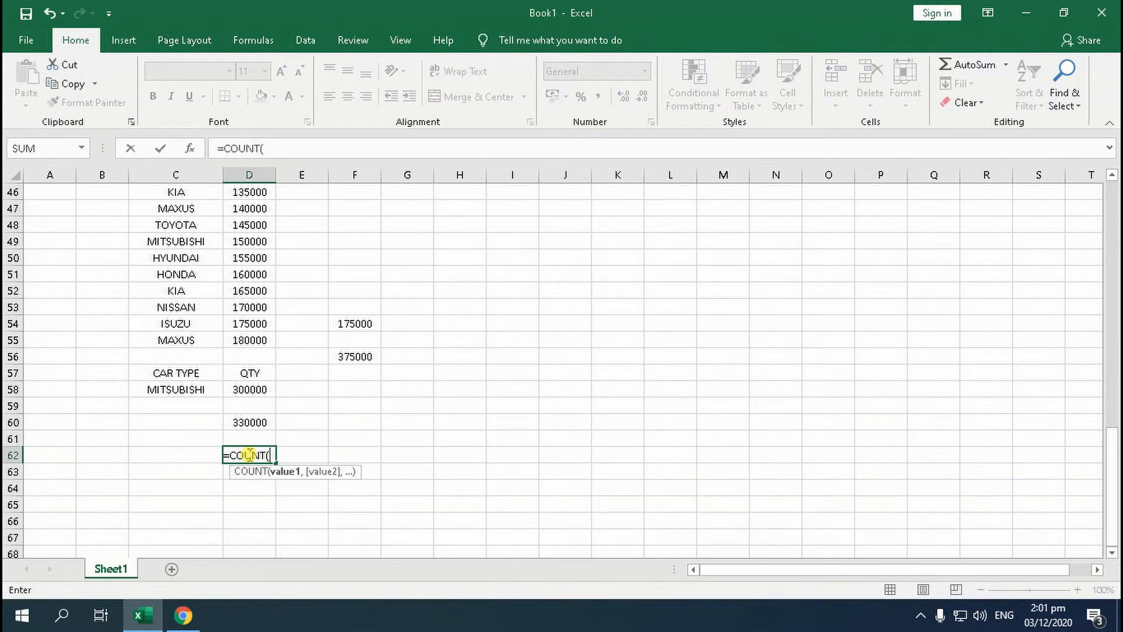
drag(263, 421, 271, 242)
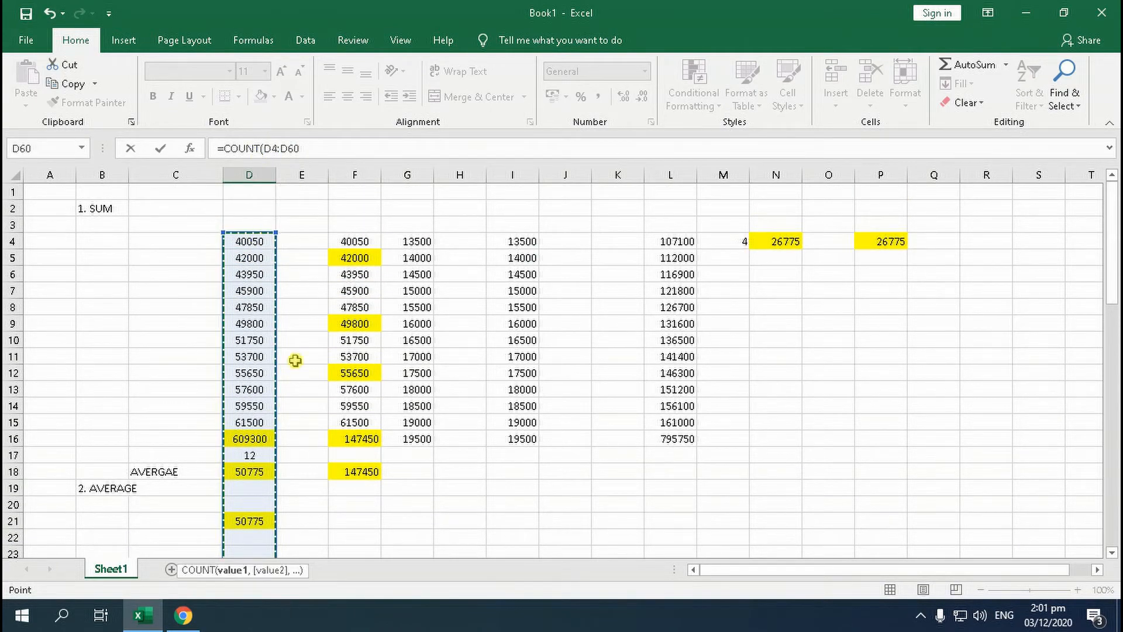
scroll(319, 419, down, 16)
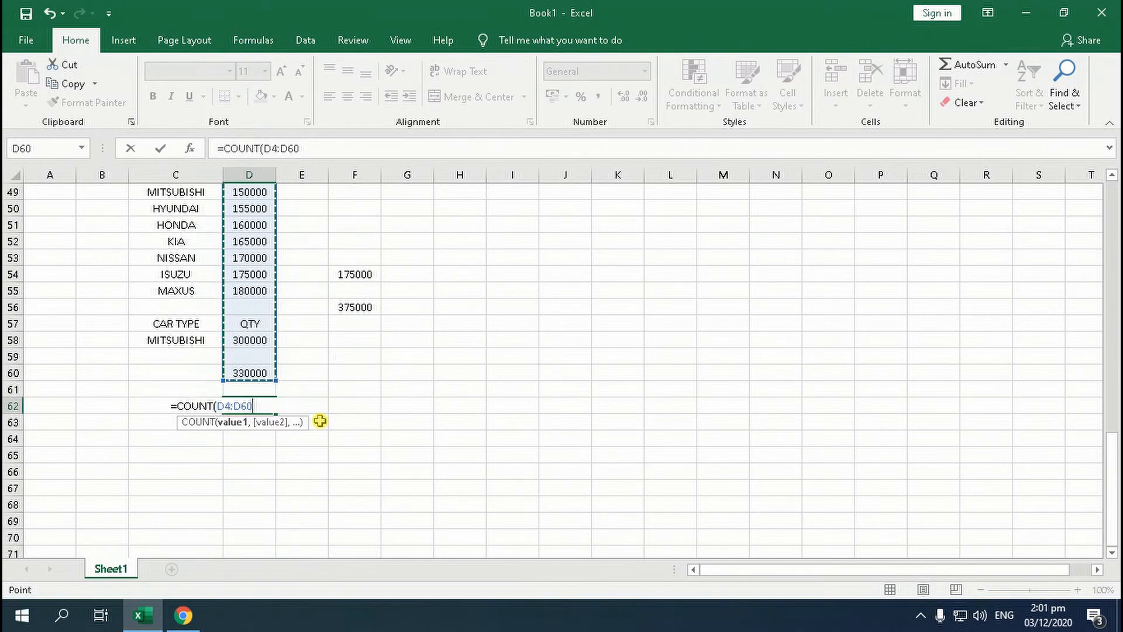
text())
key(Return)
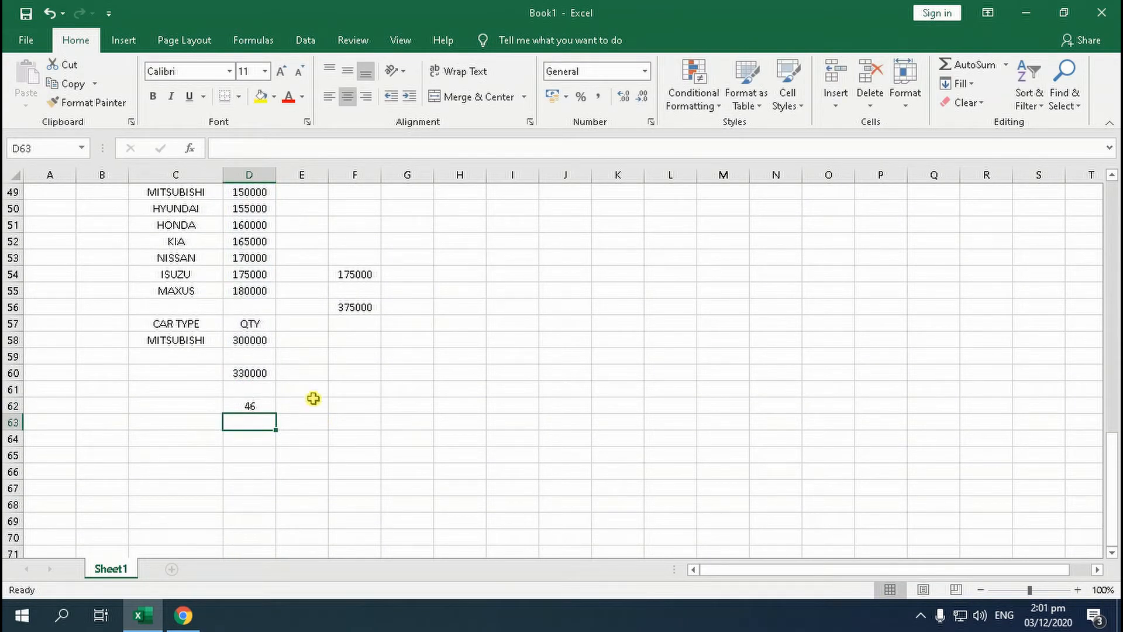
Inspect the totals in cells D60 and D58 and highlight the car names in column C down to C58
click(264, 372)
click(271, 339)
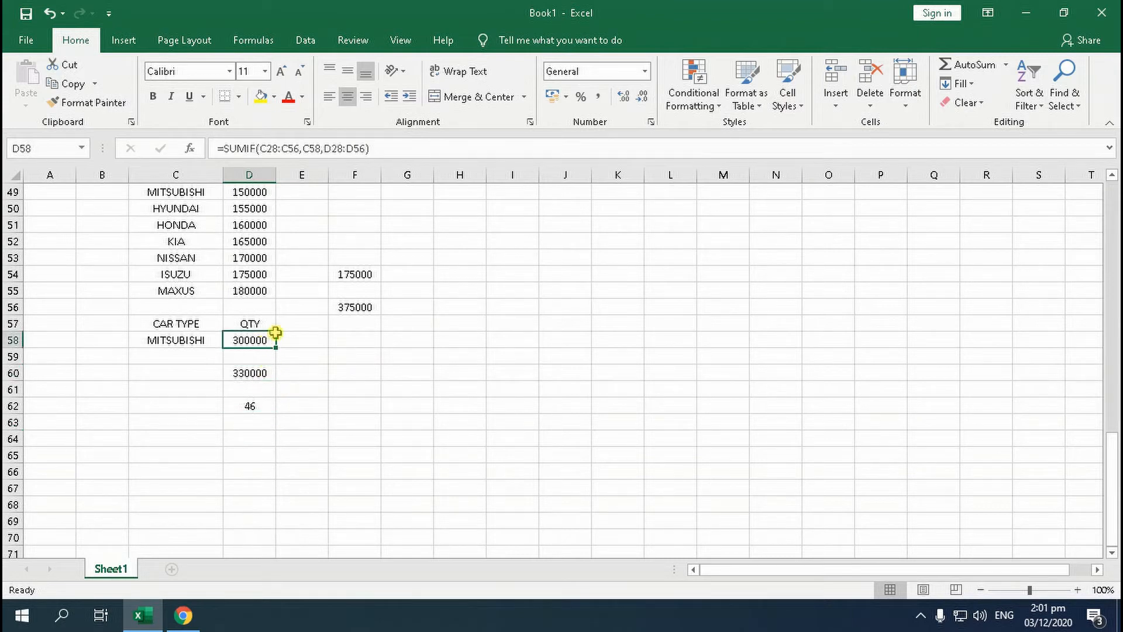
scroll(281, 286, up, 3)
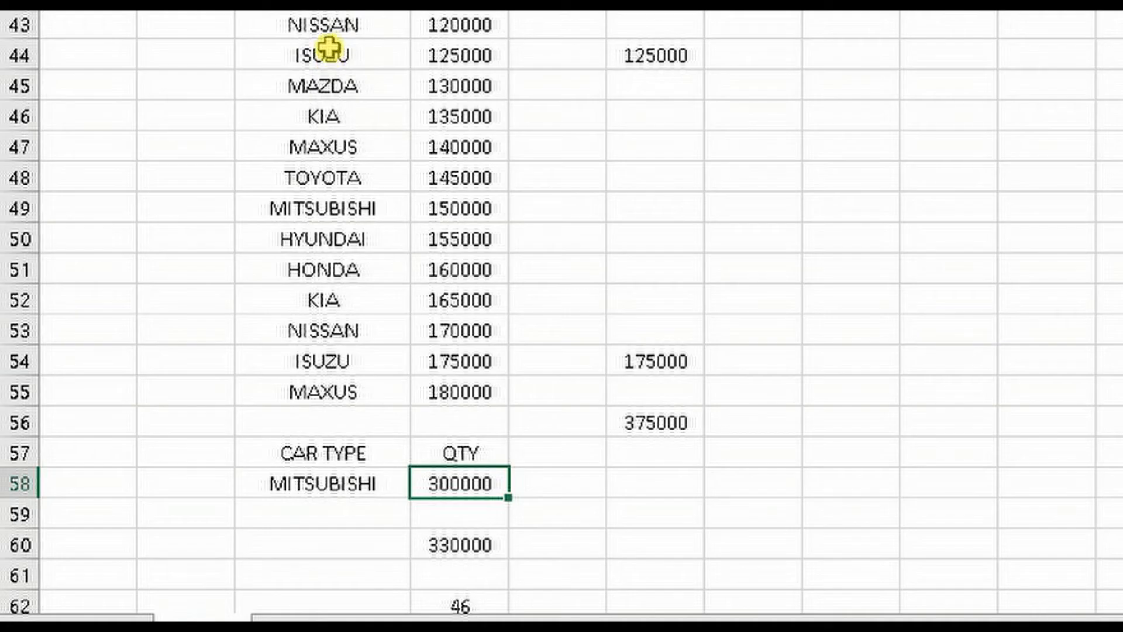
drag(174, 238, 176, 313)
drag(324, 167, 319, 490)
scroll(331, 427, down, 1)
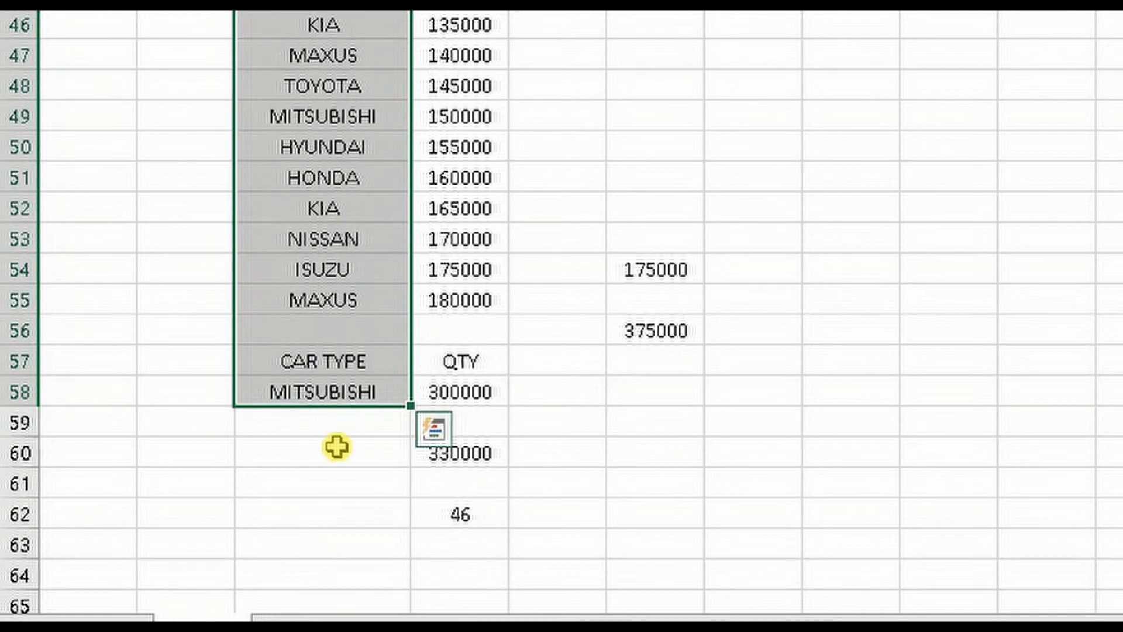
click(338, 453)
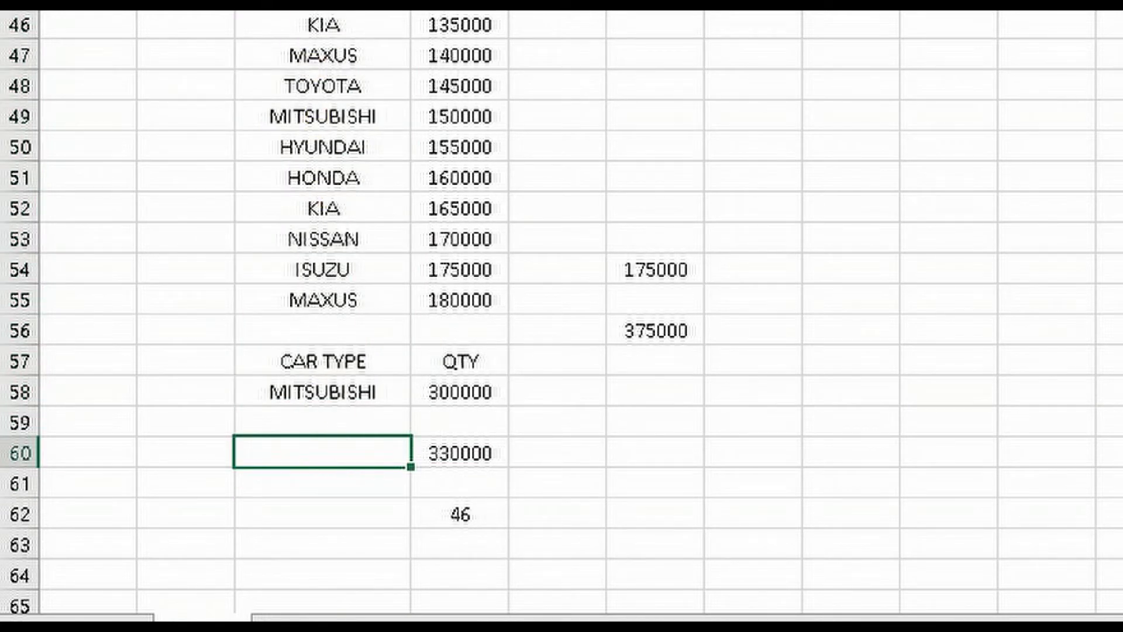
Examine the text entries in column C, including the blank cell C56, MAXUS in C55 and ISUZU in C54
scroll(298, 82, up, 1)
scroll(294, 151, up, 1)
scroll(295, 152, down, 2)
scroll(294, 149, up, 1)
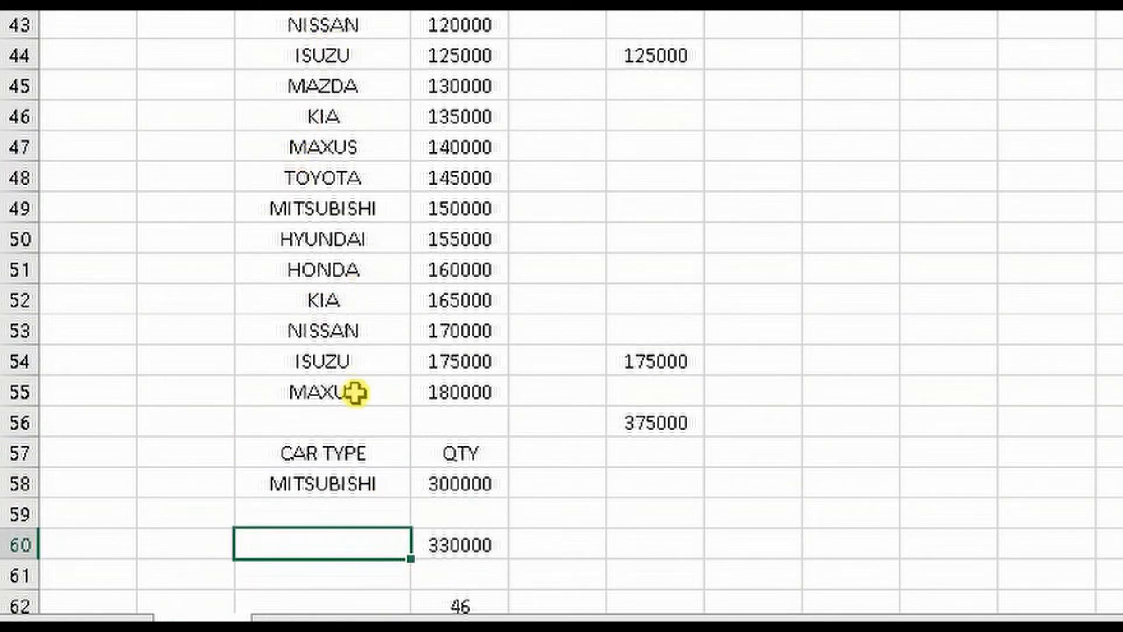
click(344, 423)
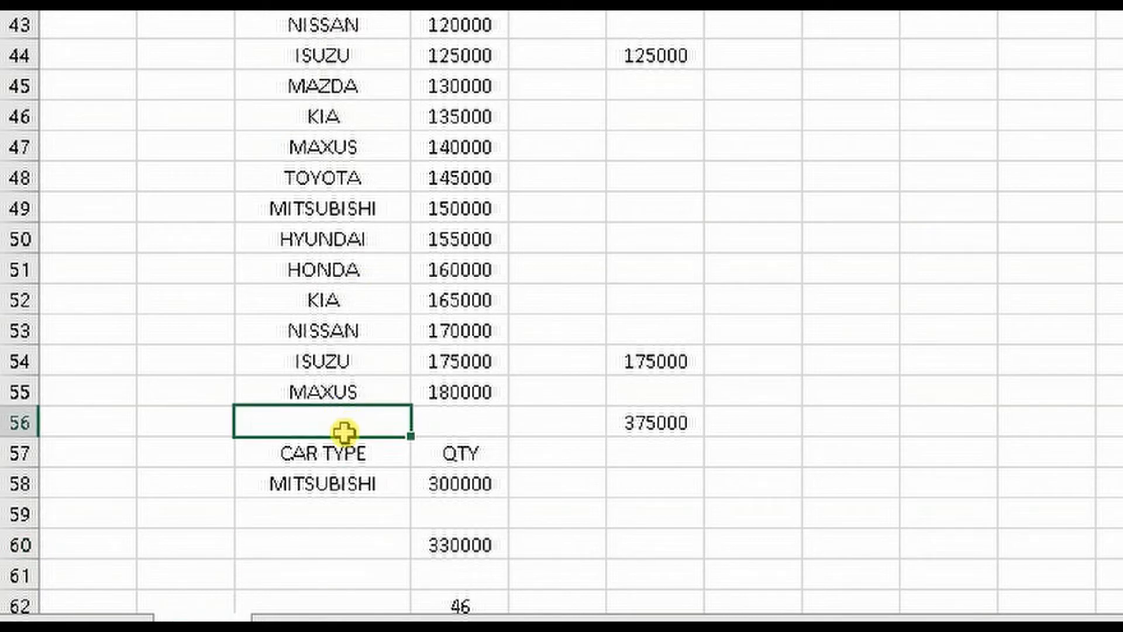
click(335, 392)
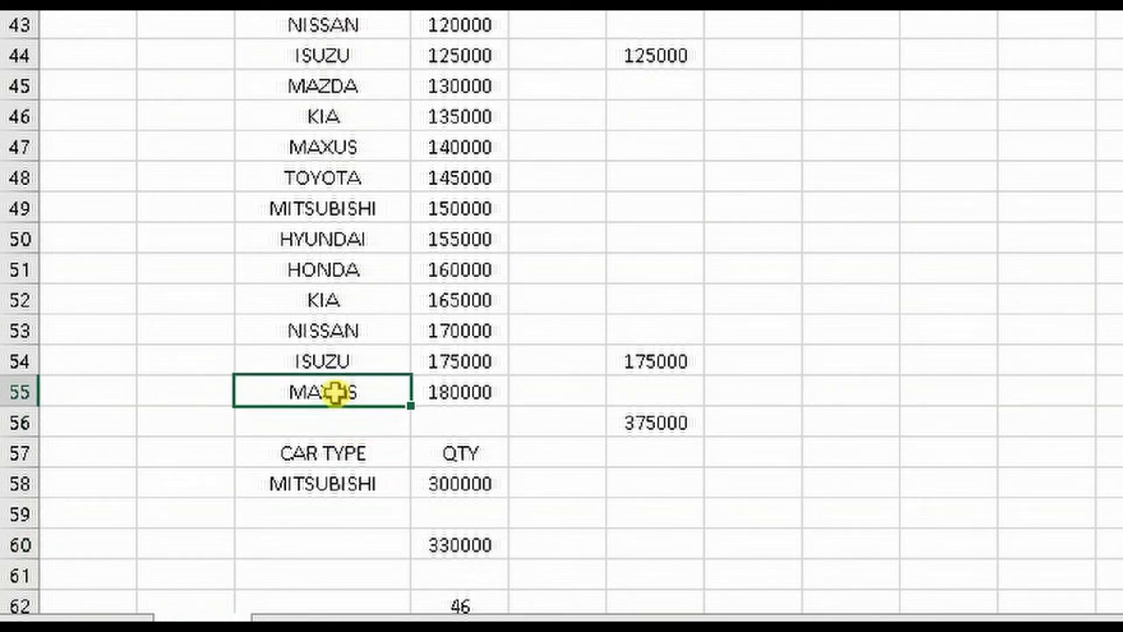
click(323, 359)
scroll(366, 444, down, 1)
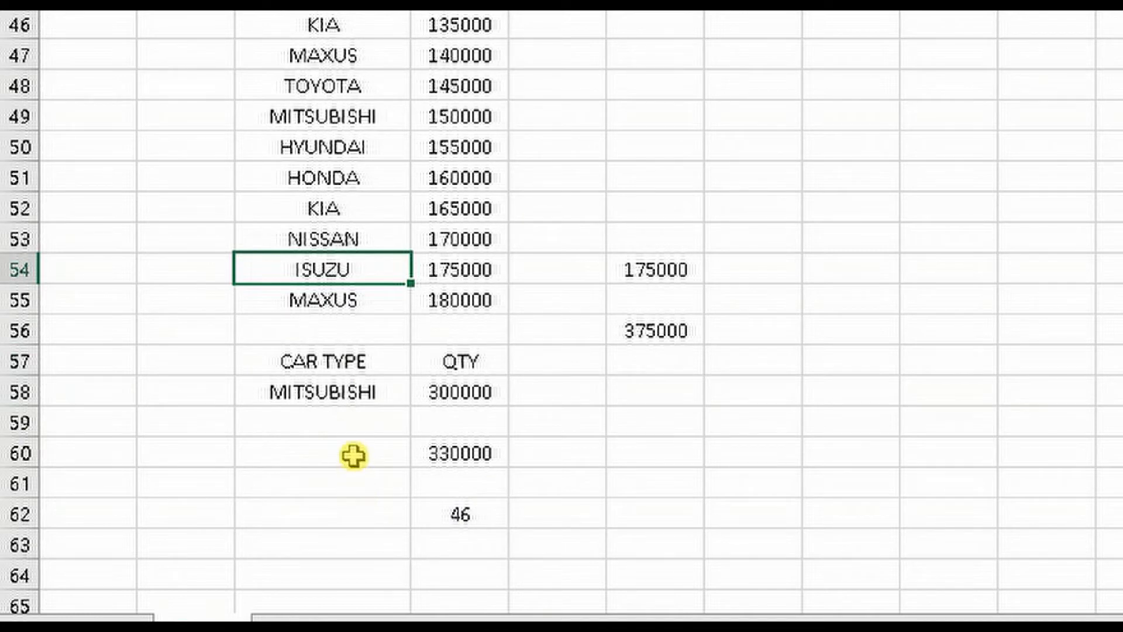
scroll(326, 25, up, 1)
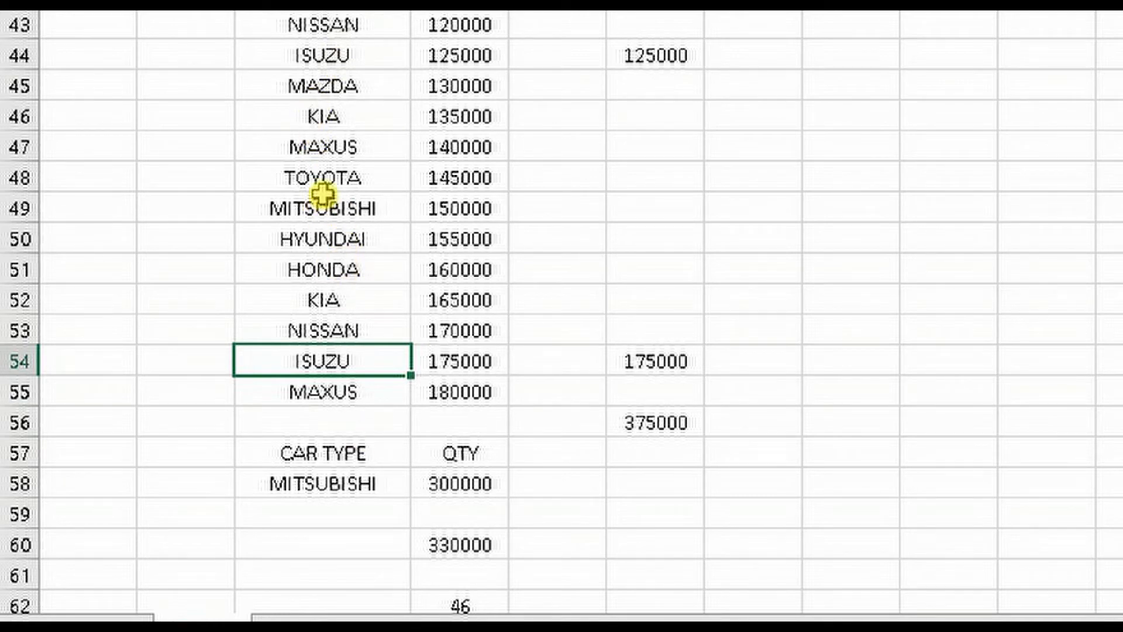
scroll(391, 308, up, 4)
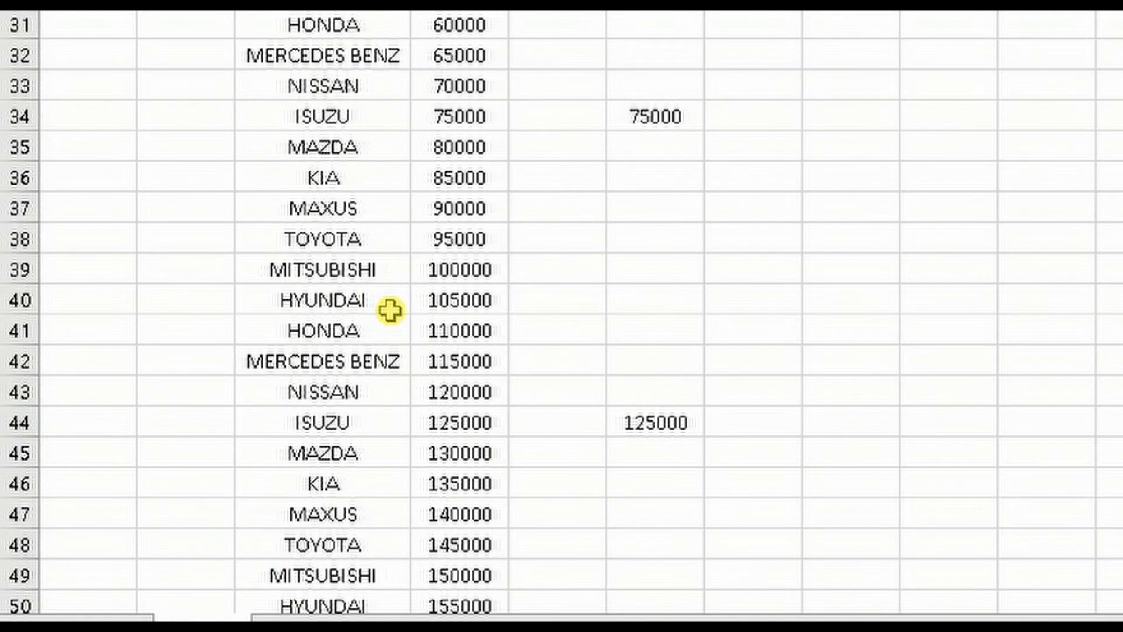
Apply the COUNT function to the car name range C43:C60 in cell C62
scroll(393, 317, down, 3)
scroll(393, 317, down, 2)
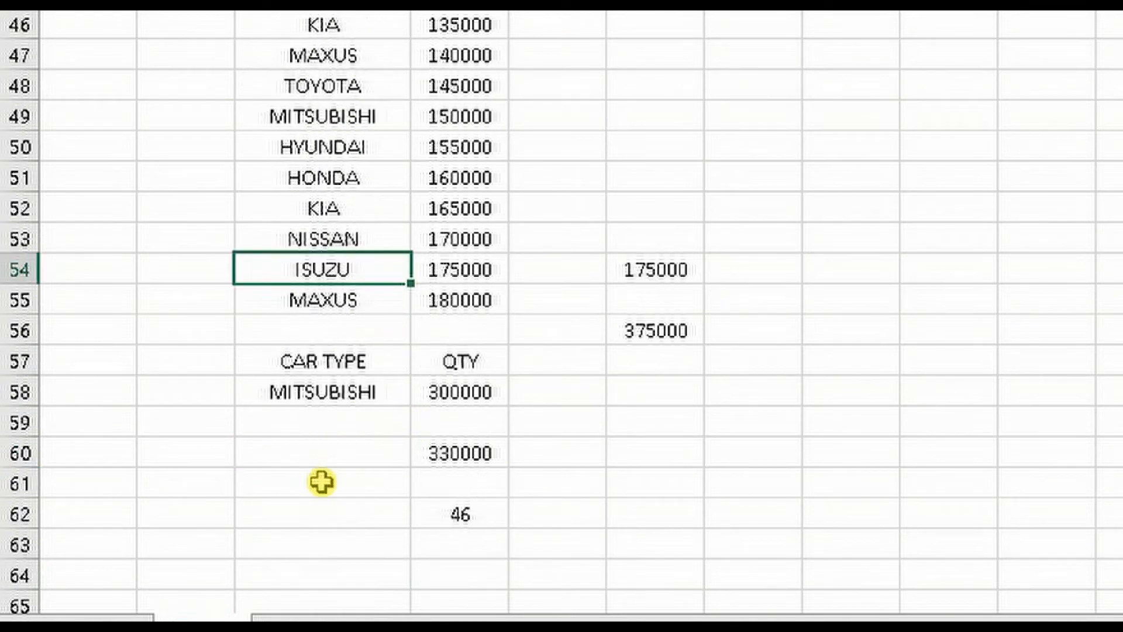
click(331, 508)
text(=COU)
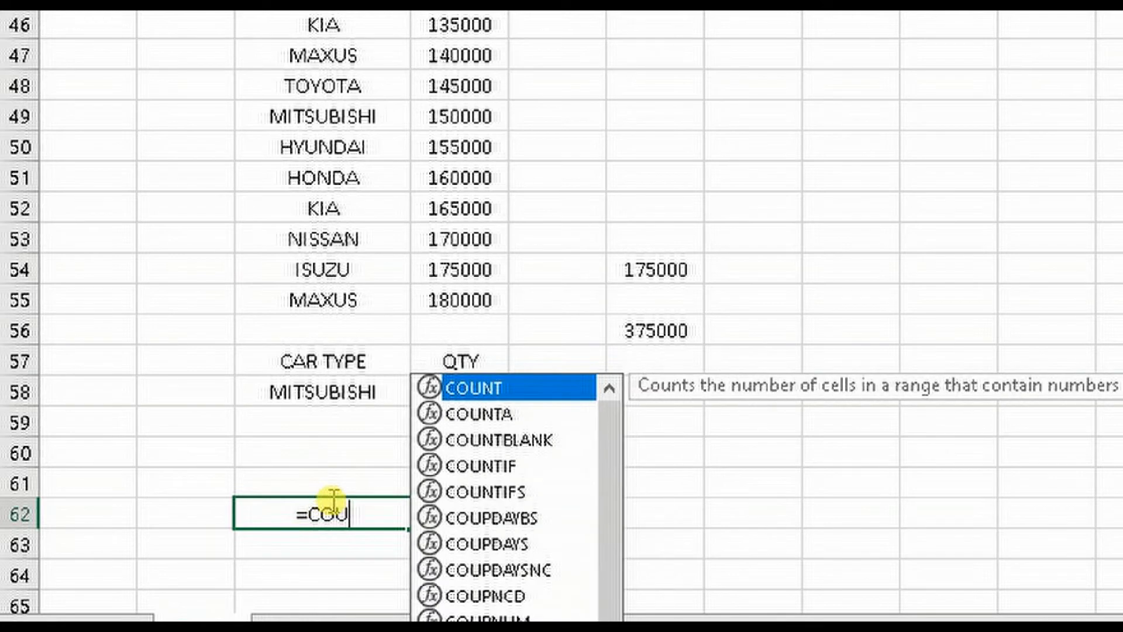
text(NT()
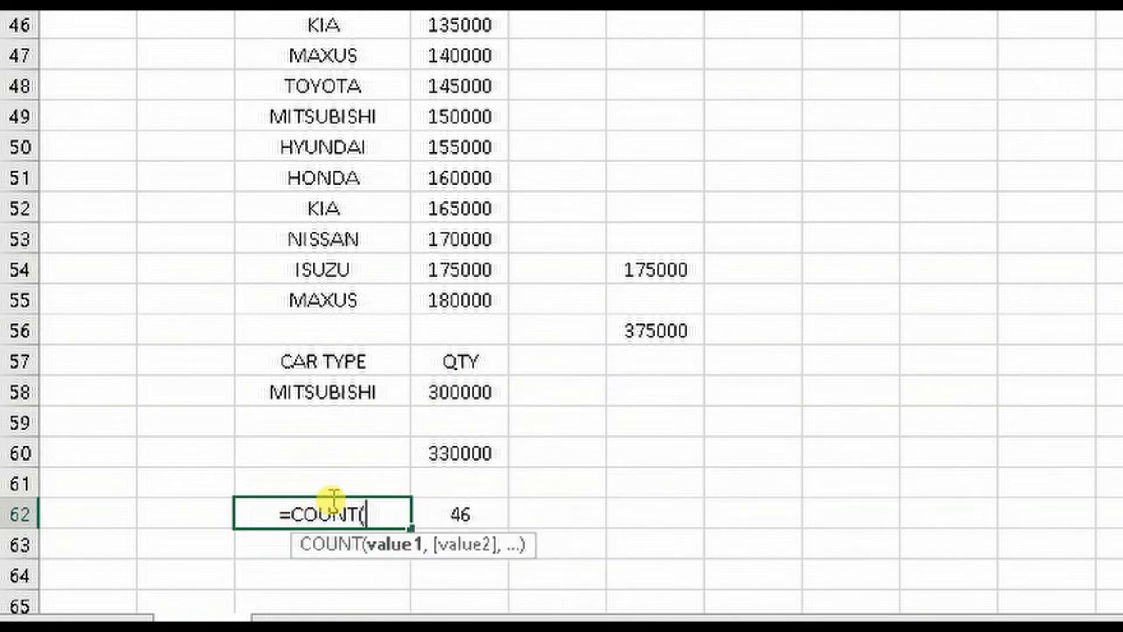
drag(339, 461, 327, 3)
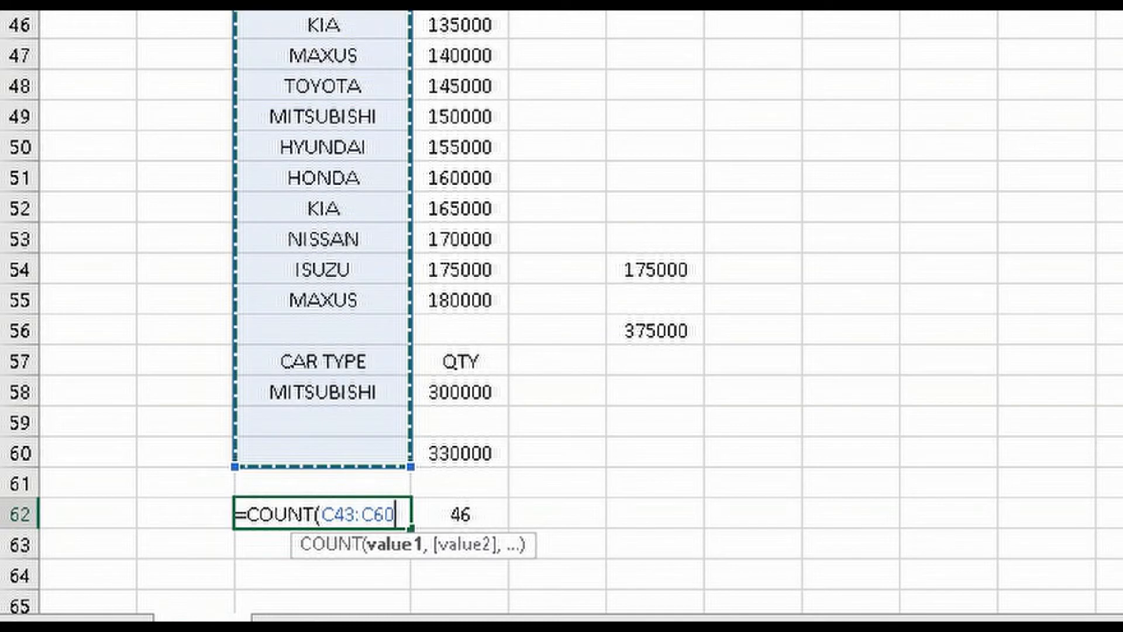
text())
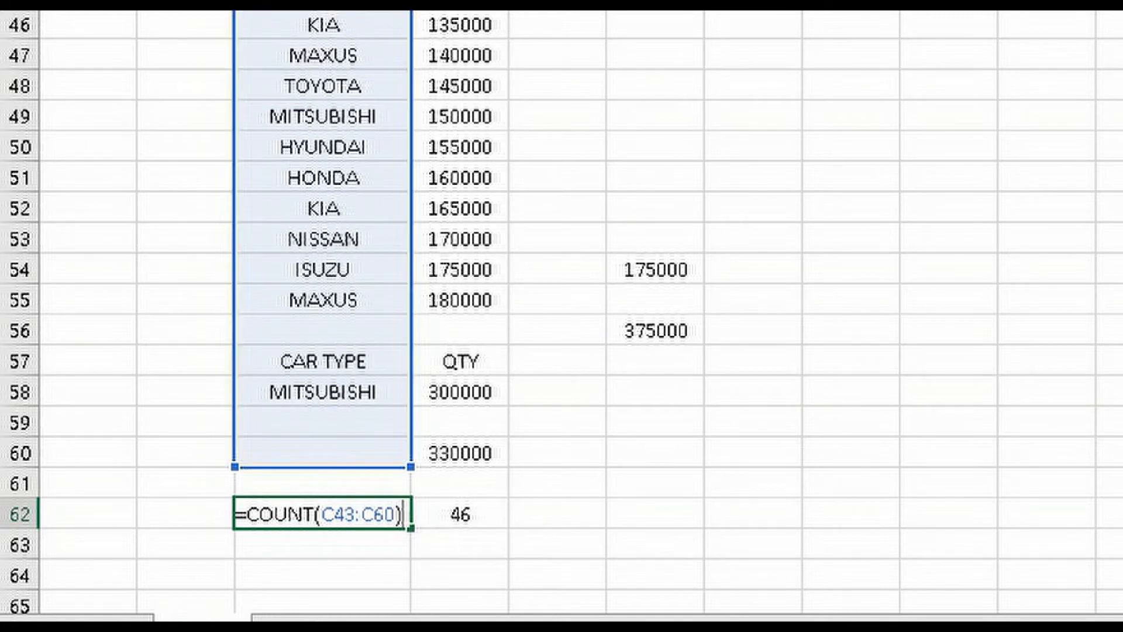
key(Return)
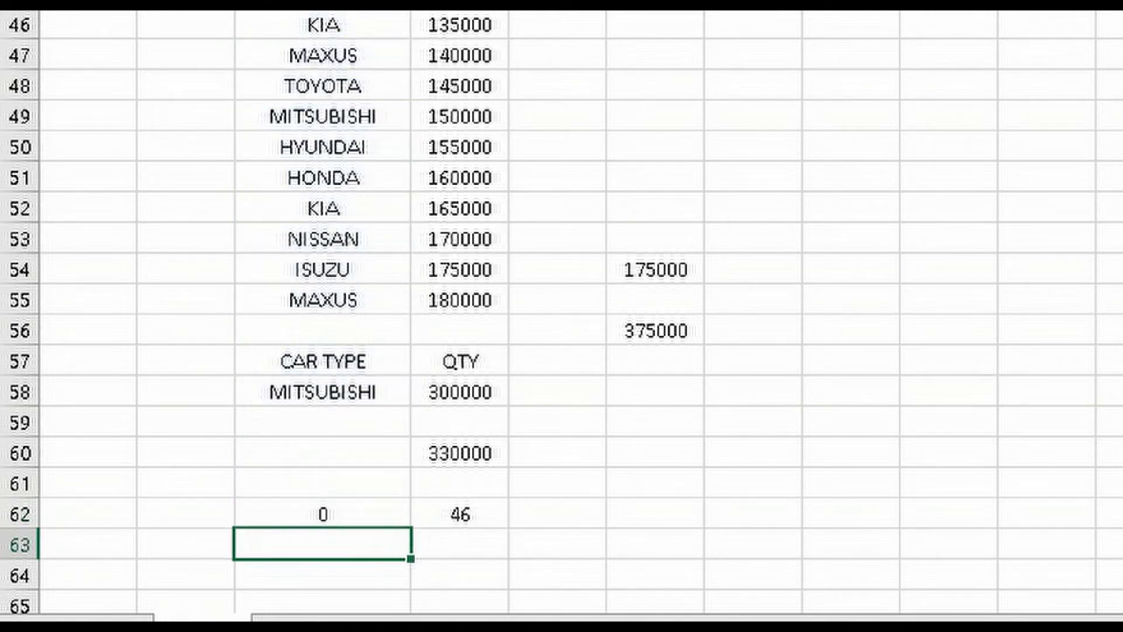
Replace the car name TOYOTA in cell C48 with 123 and check the COUNT formula in cell C62
click(347, 86)
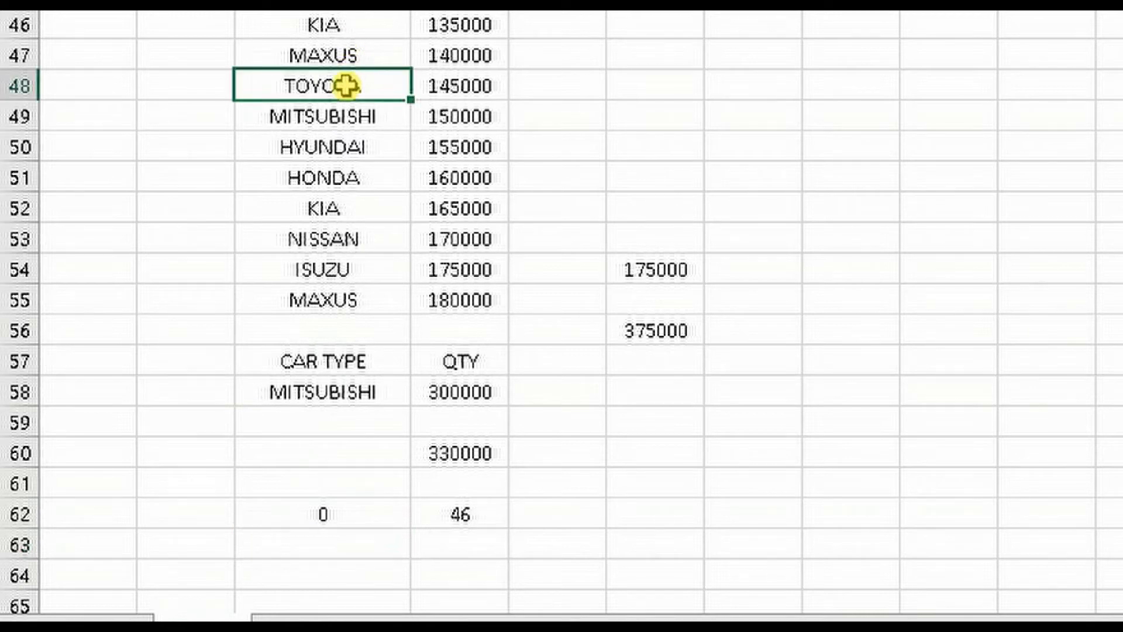
text(123)
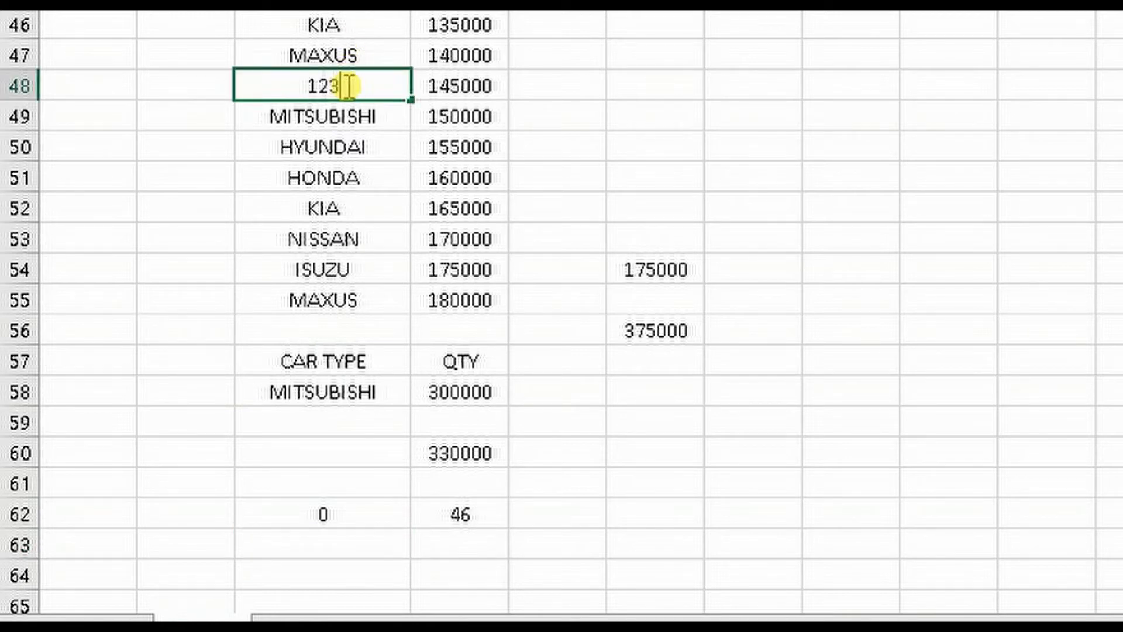
key(Return)
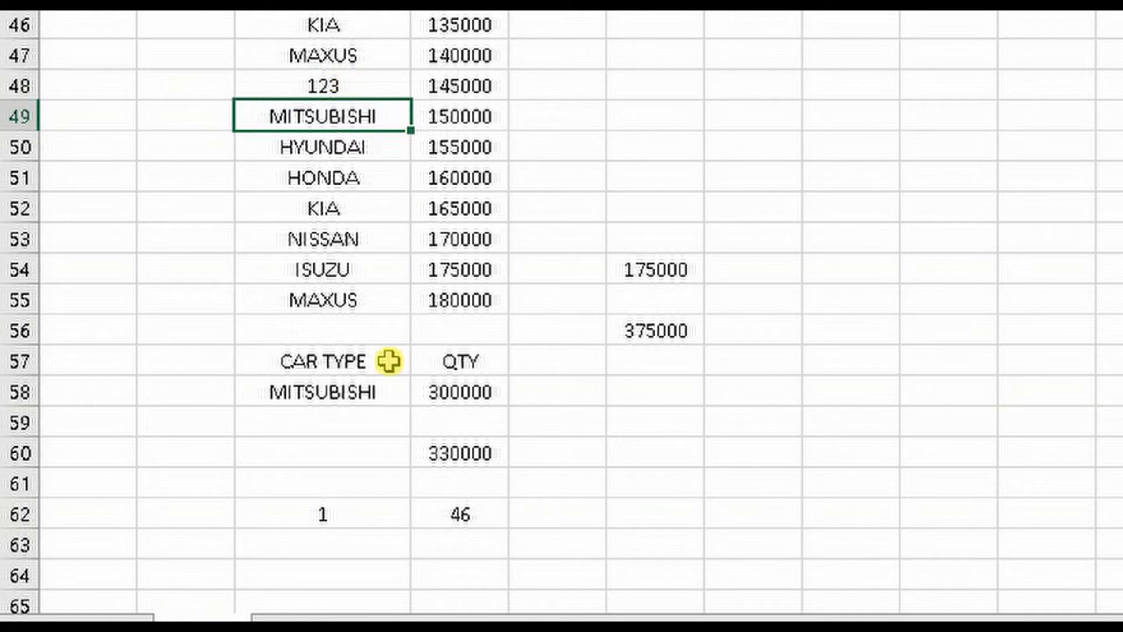
click(357, 514)
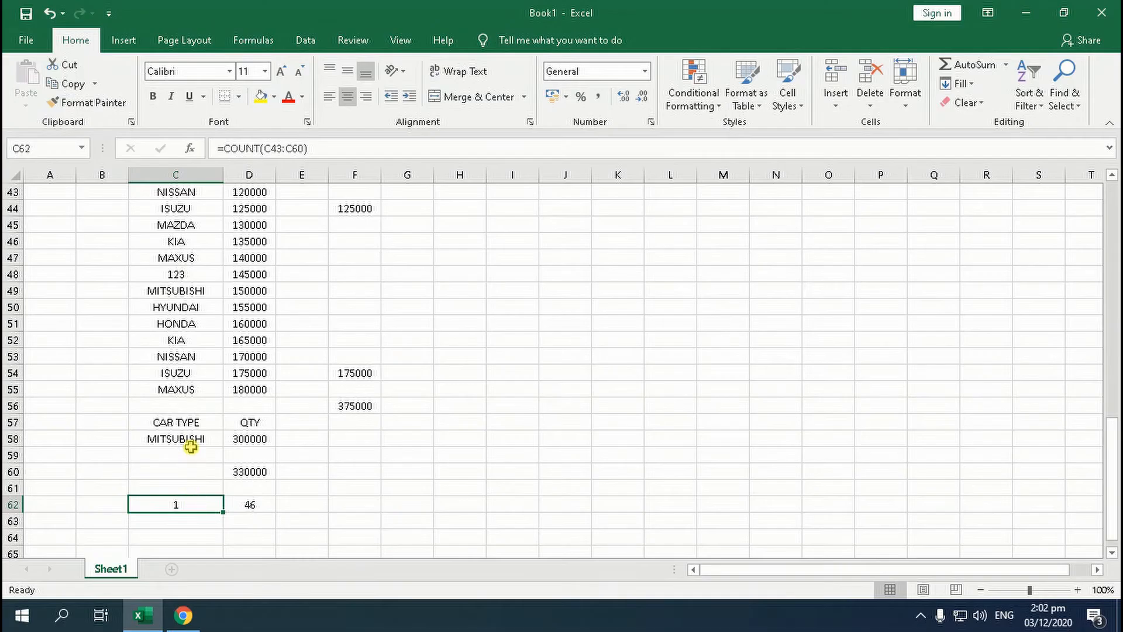
Replace the MITSUBISHI car type in cell C58 with 0
click(349, 401)
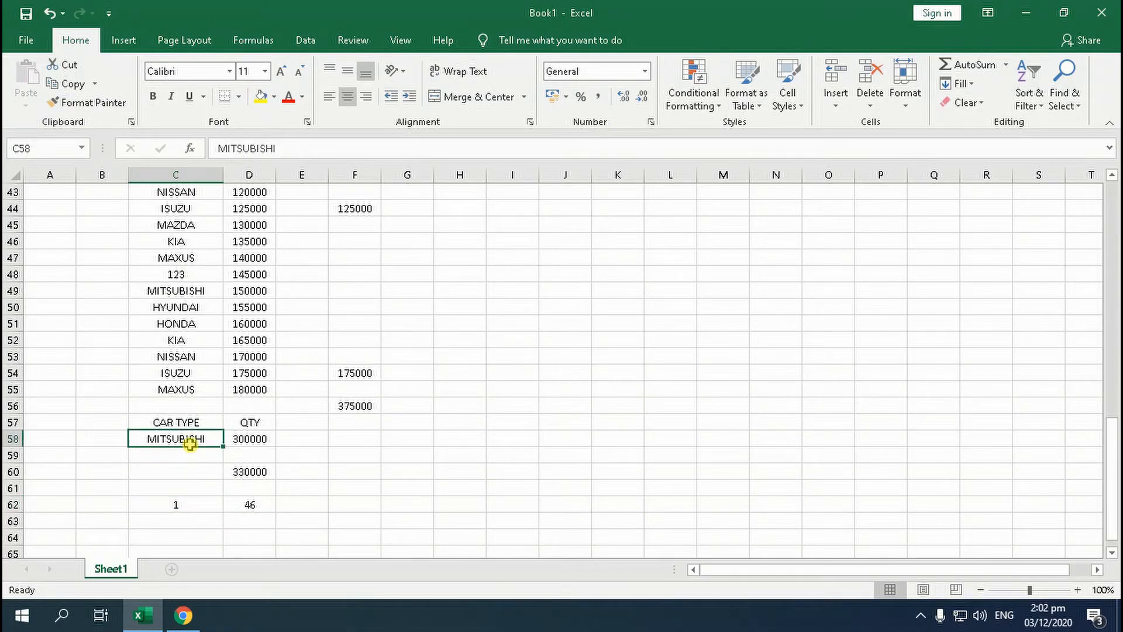
text(0)
key(Return)
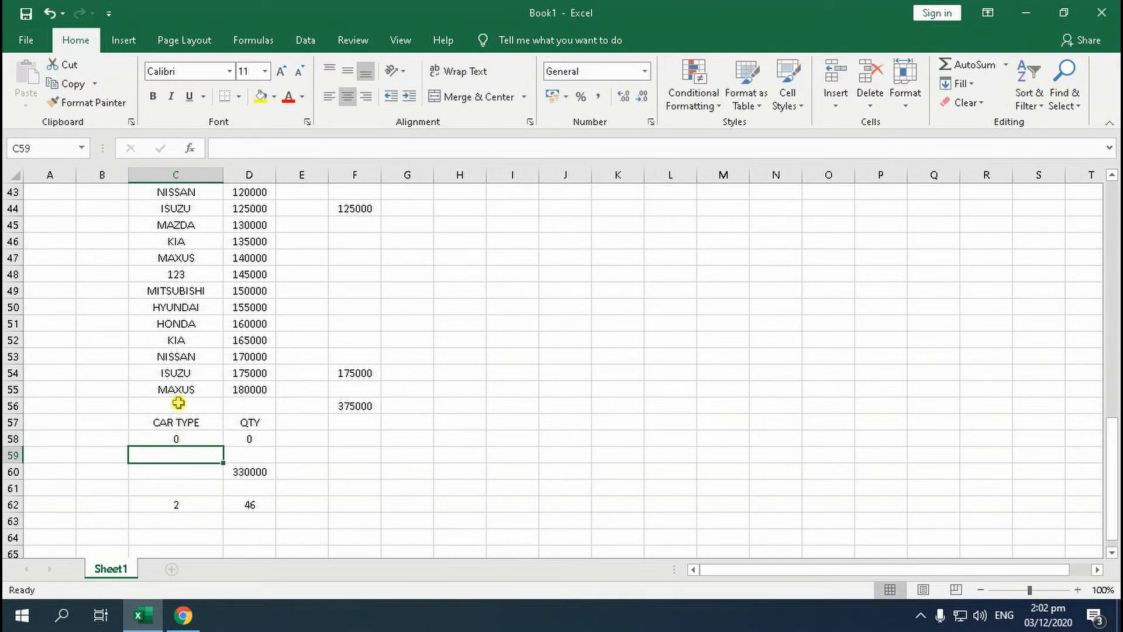
Change the car name in cell C54 to ISUZU 12 and replace HONDA in cell C51 with 23
click(183, 377)
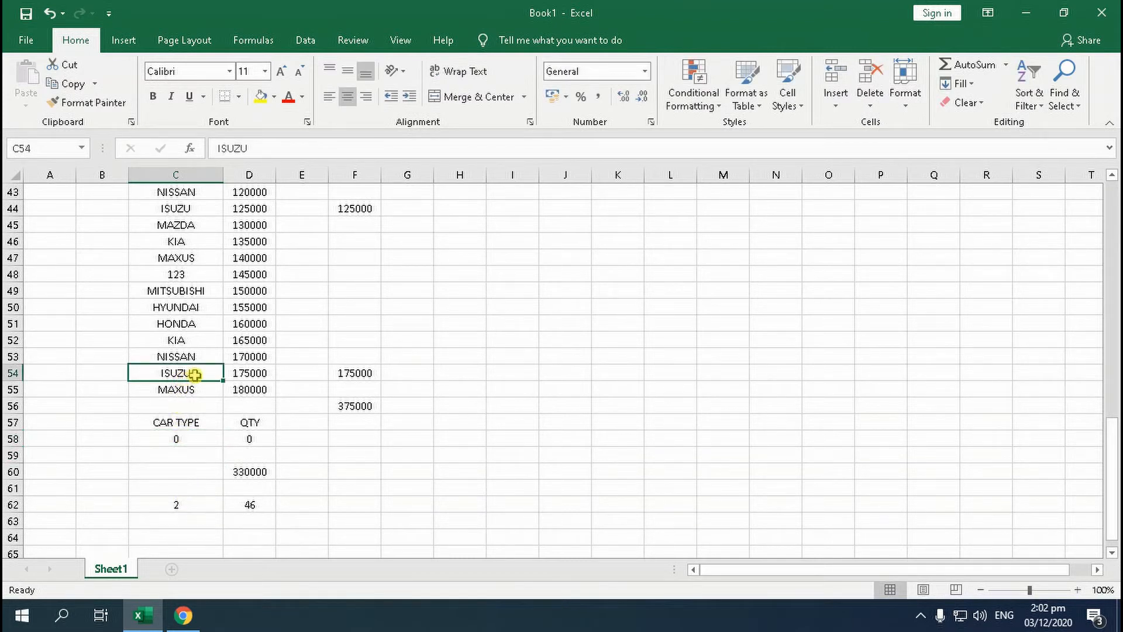
double_click(194, 375)
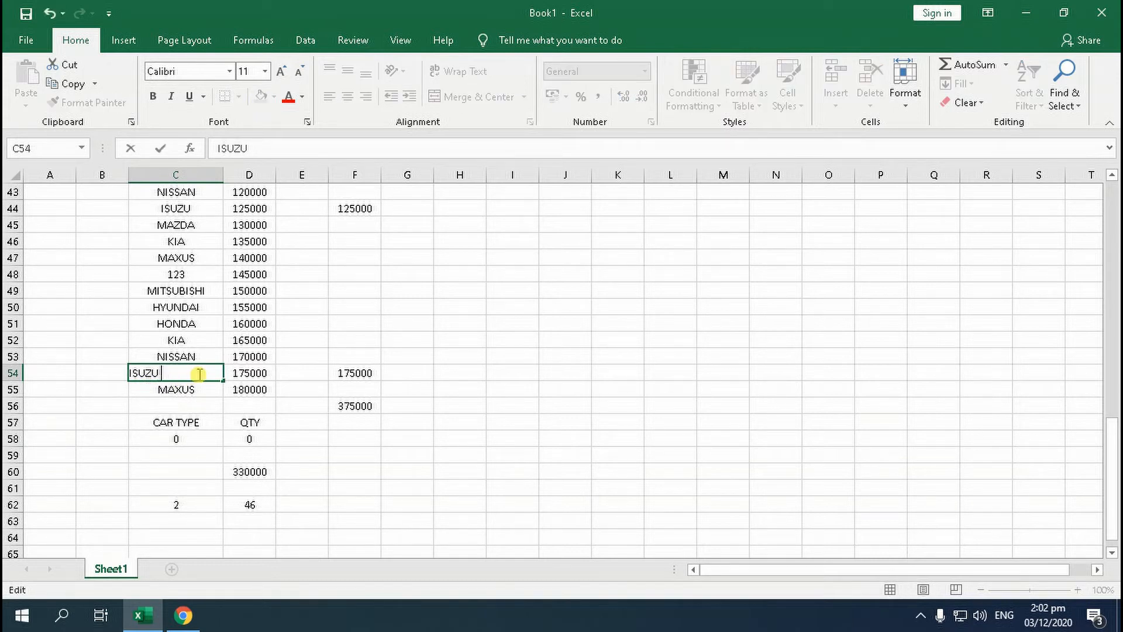
text(12)
key(Return)
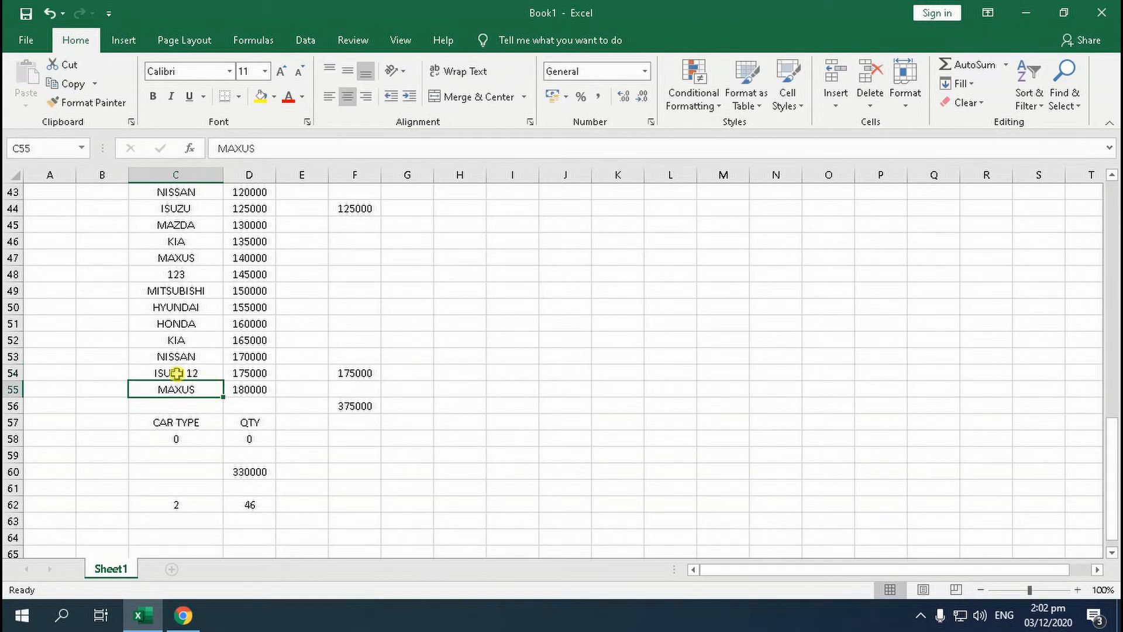
click(170, 325)
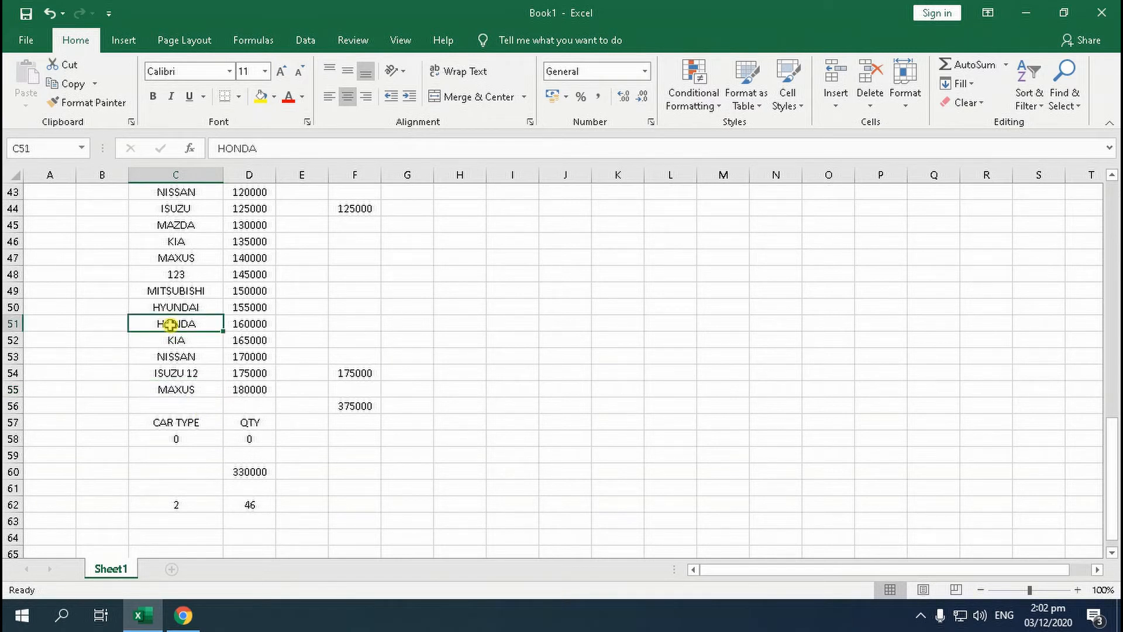
text(23)
key(Return)
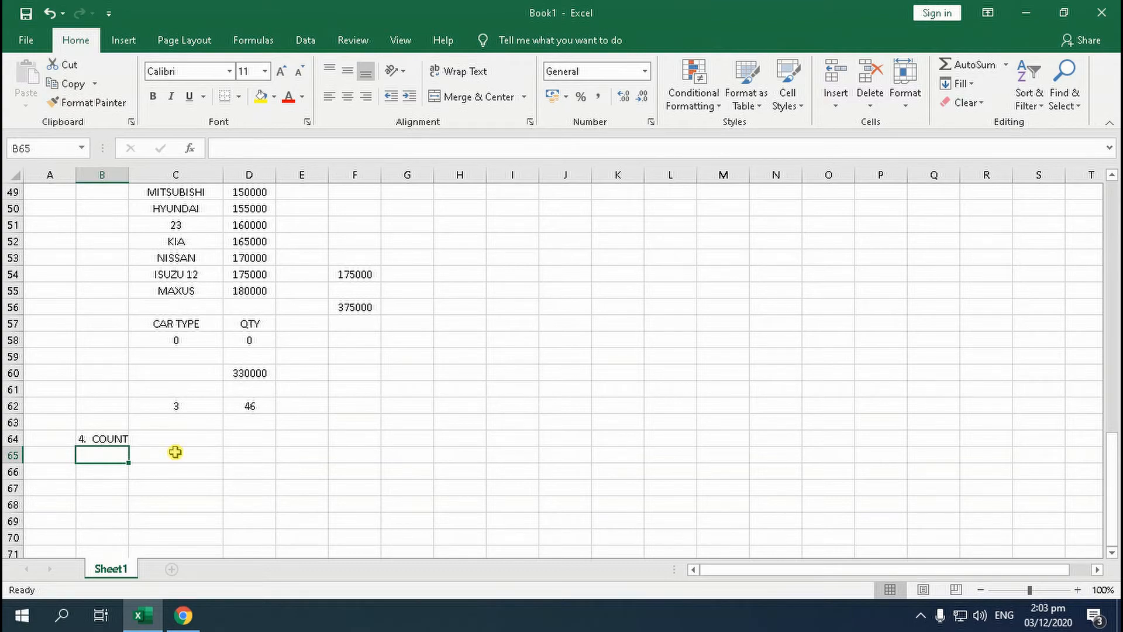
Enter a COUNTA formula in cell D92 for the quantity range D67:D90
scroll(197, 432, up, 5)
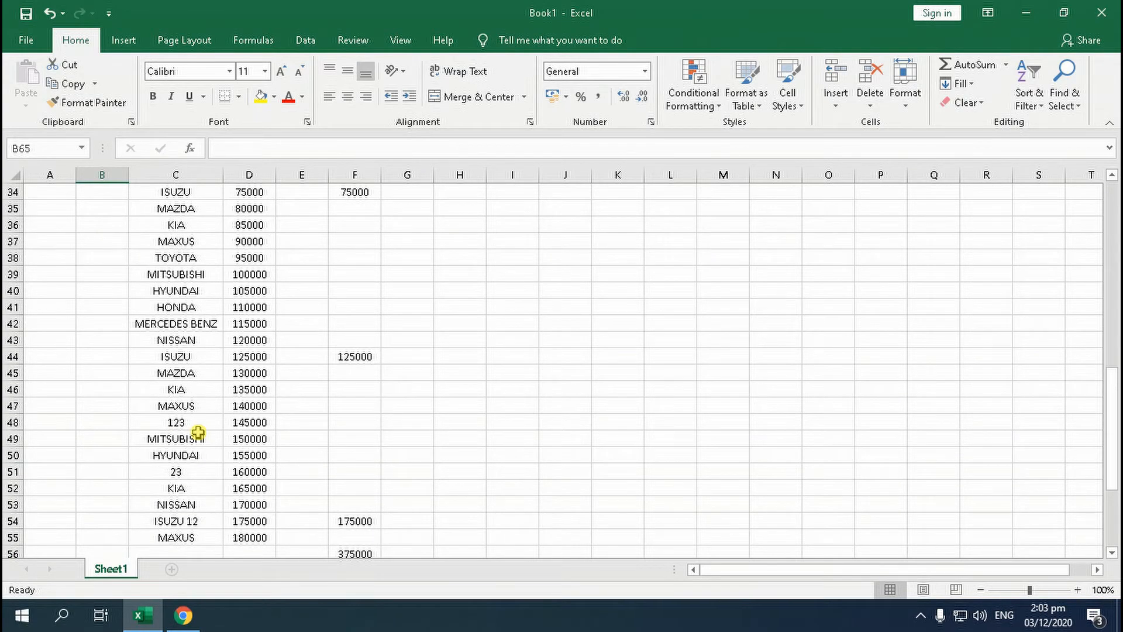
scroll(198, 433, down, 5)
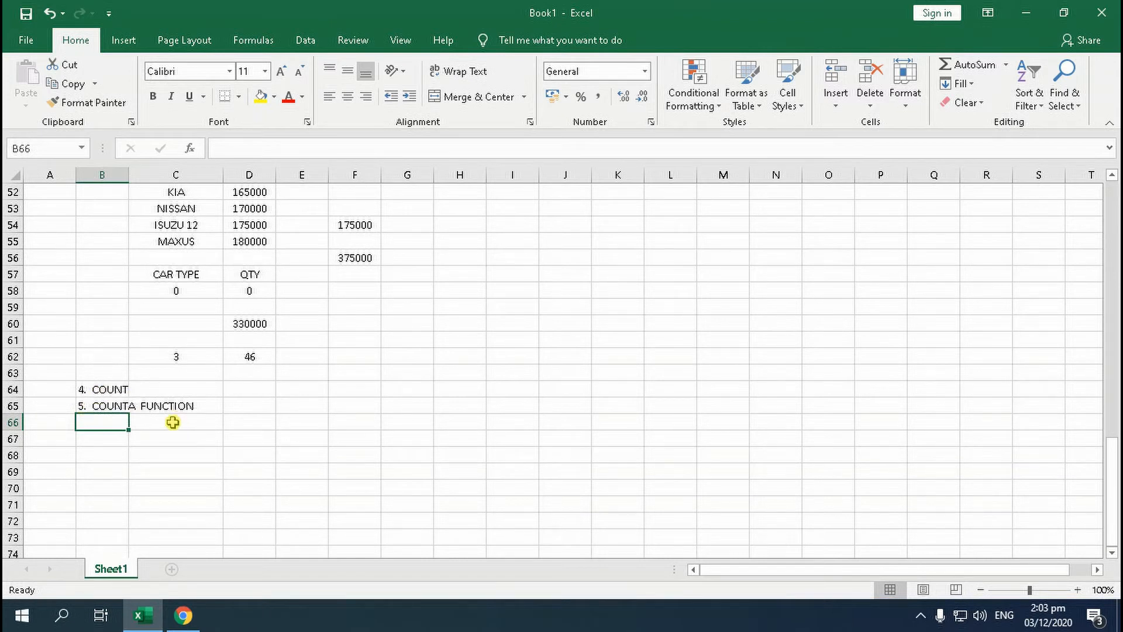
scroll(209, 408, up, 12)
scroll(438, 401, down, 2)
scroll(196, 394, up, 8)
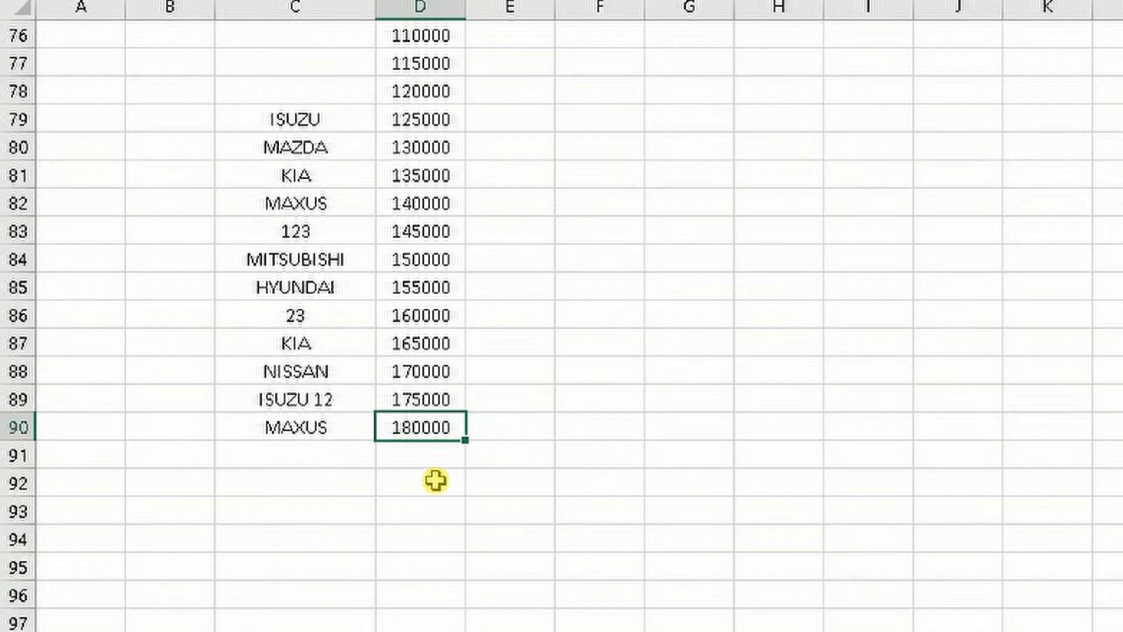
click(435, 480)
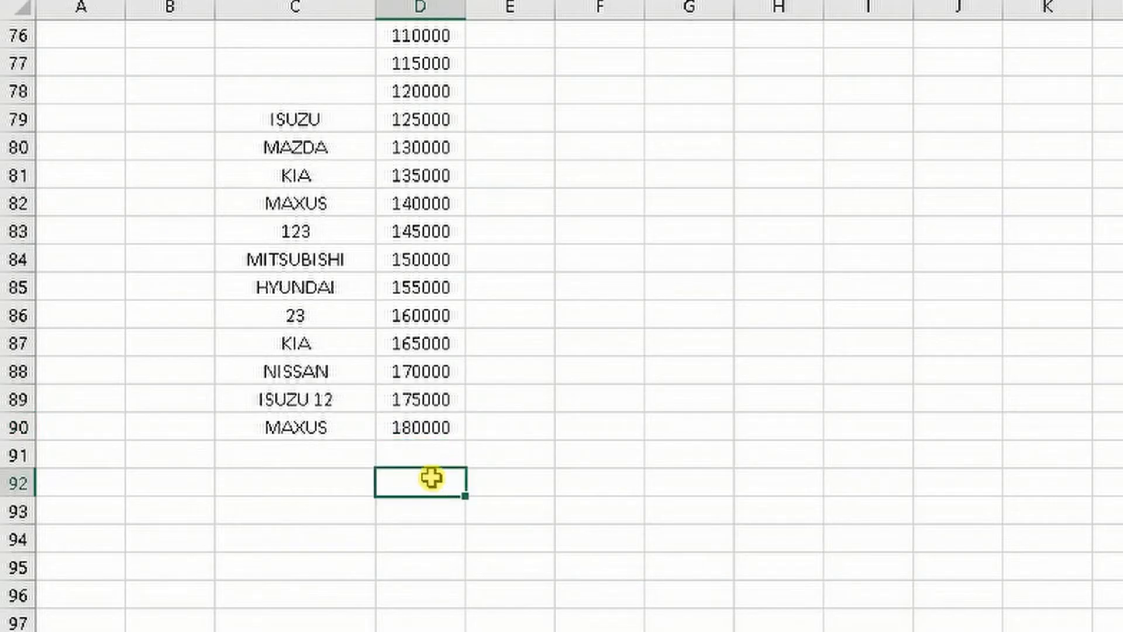
text(=COUNT)
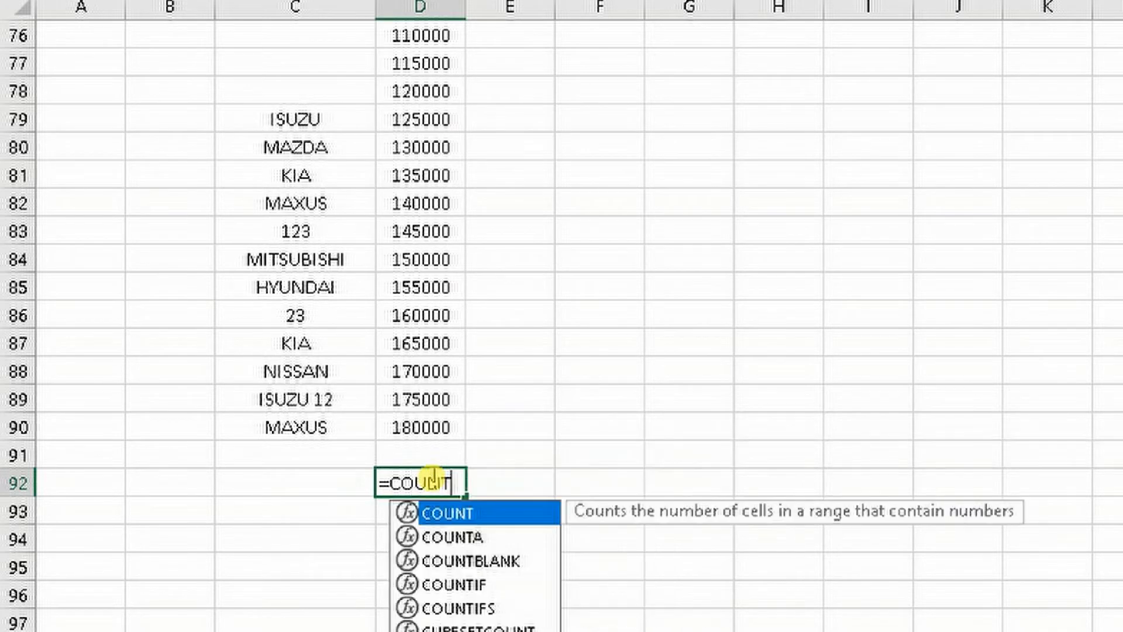
text(A()
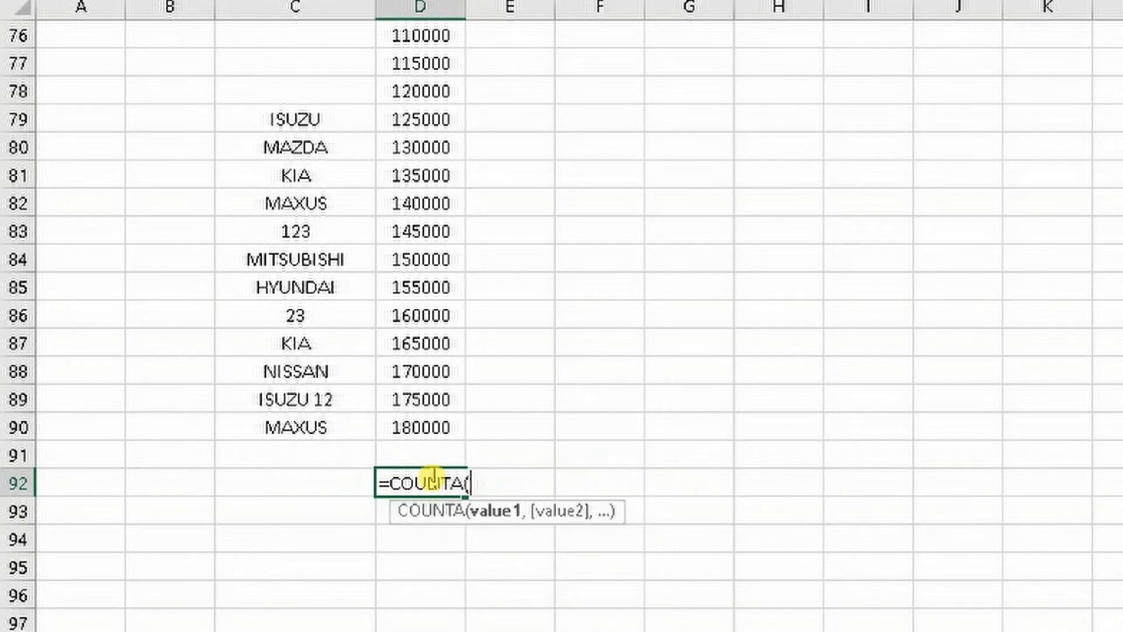
drag(431, 429, 433, 64)
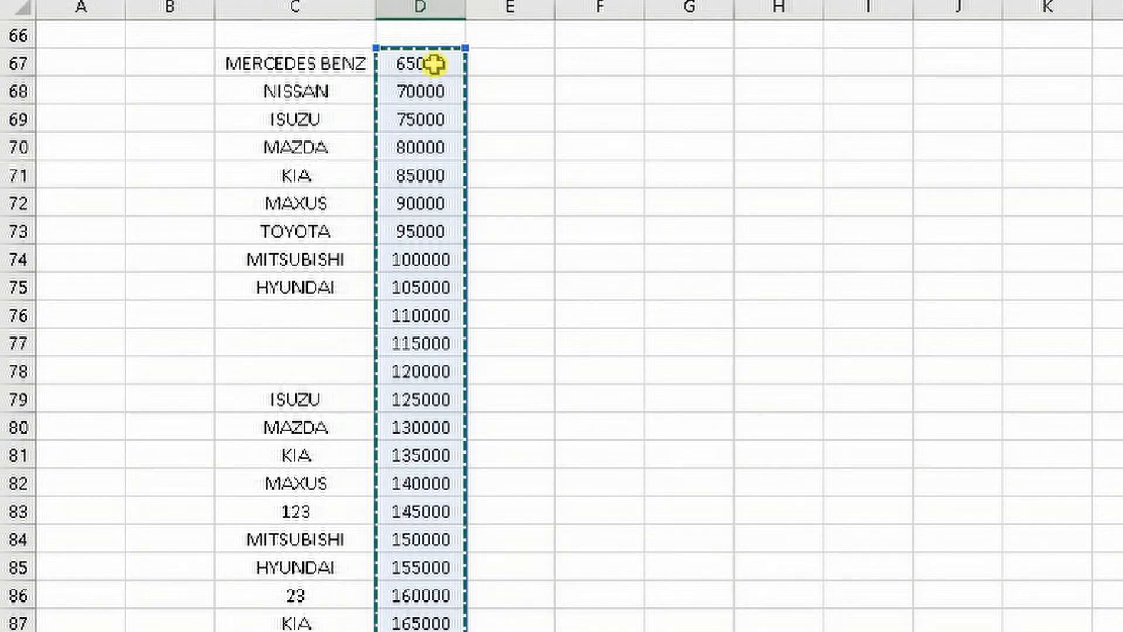
key(Return)
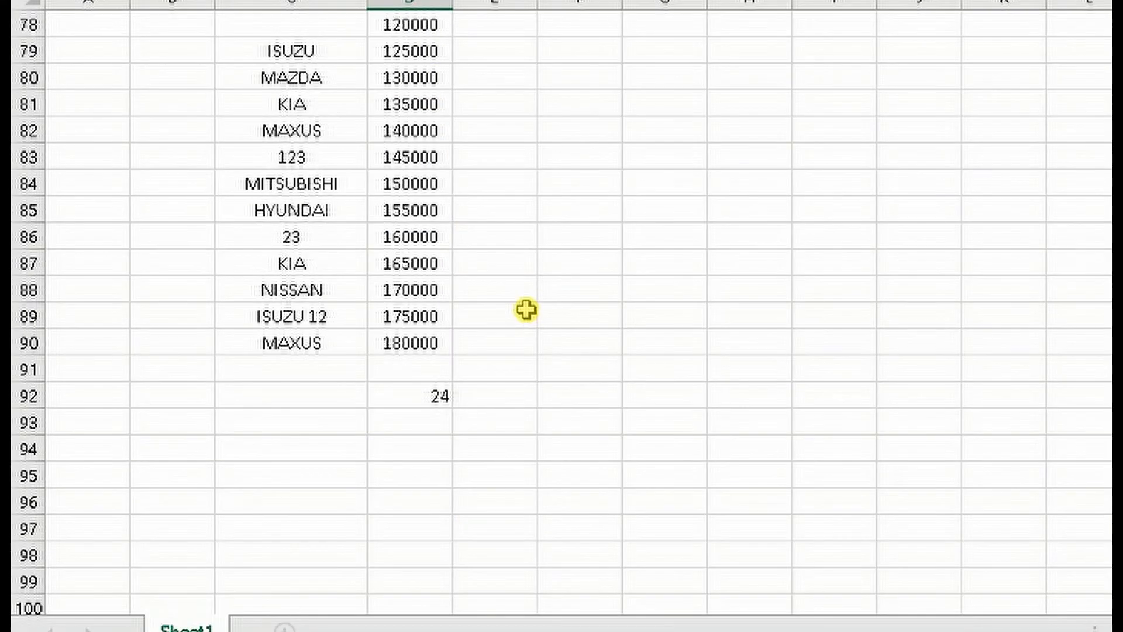
Examine the blank cells C76, C77 and C78 in the car name list above cell C92
scroll(525, 310, up, 2)
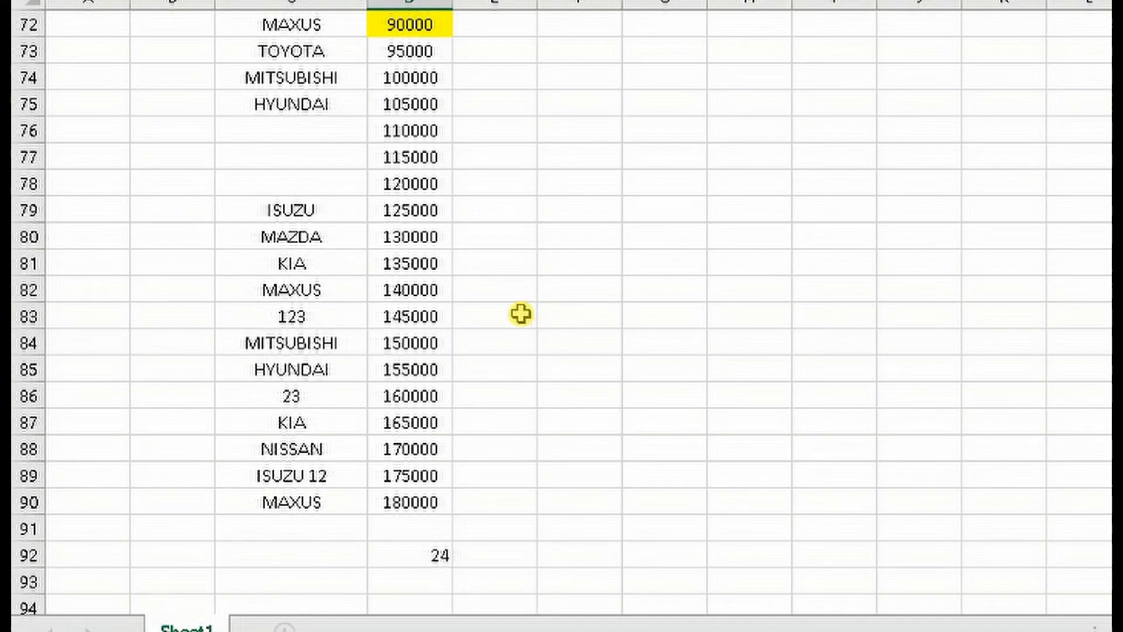
click(319, 553)
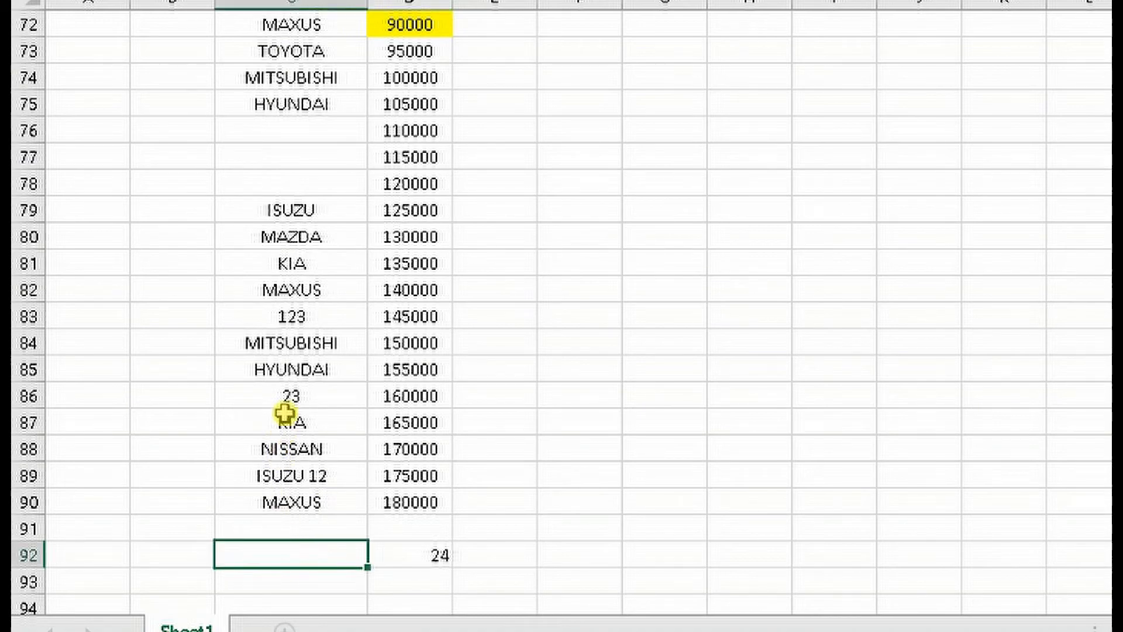
scroll(285, 414, up, 2)
click(293, 287)
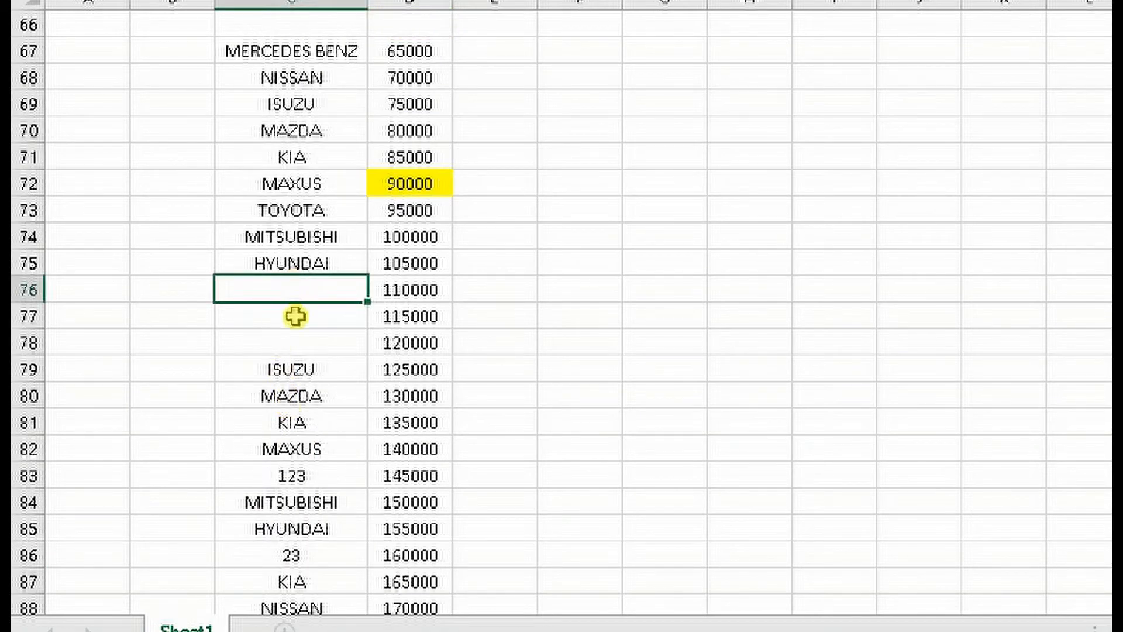
click(295, 316)
click(295, 347)
scroll(413, 421, down, 2)
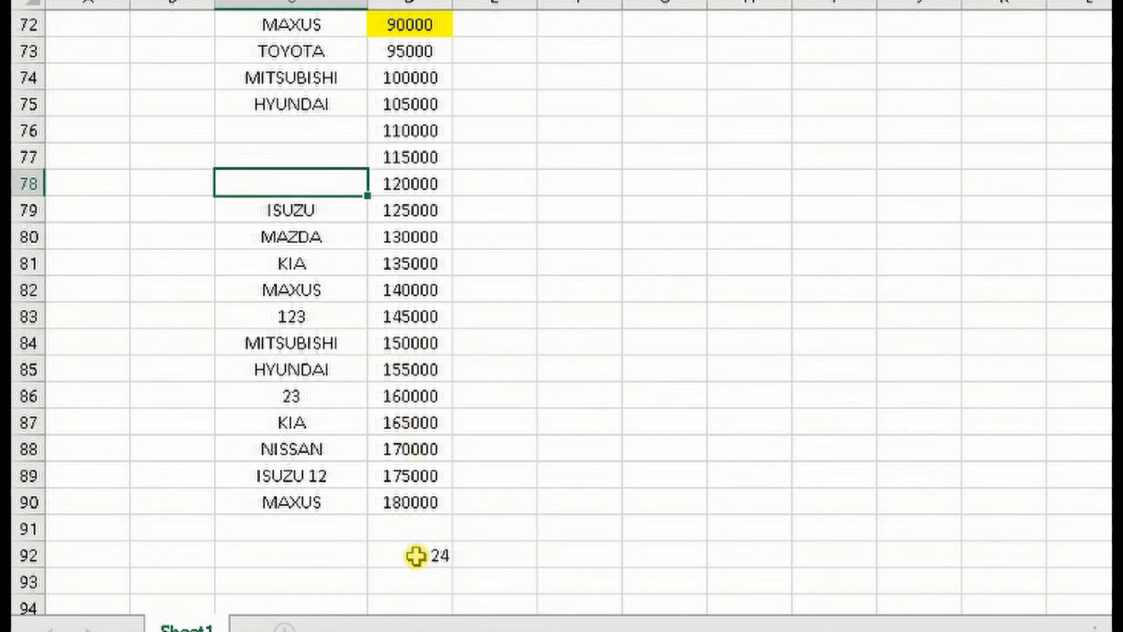
click(321, 556)
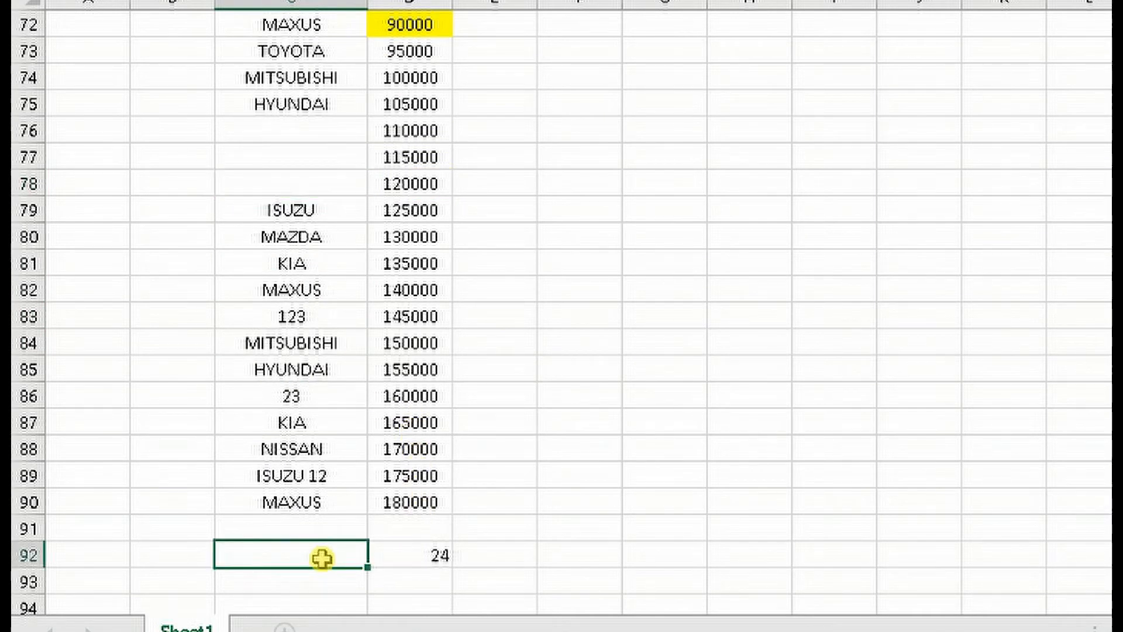
Copy the COUNTA formula from cell D92 to cell C92 so it covers the car name column
click(438, 560)
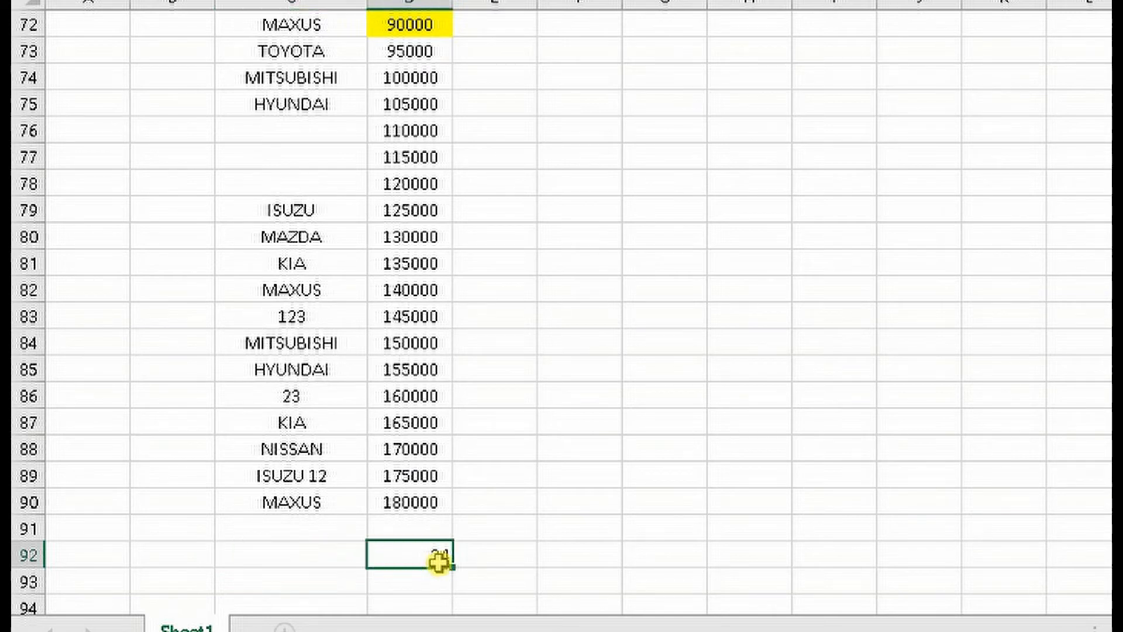
key(ctrl+c)
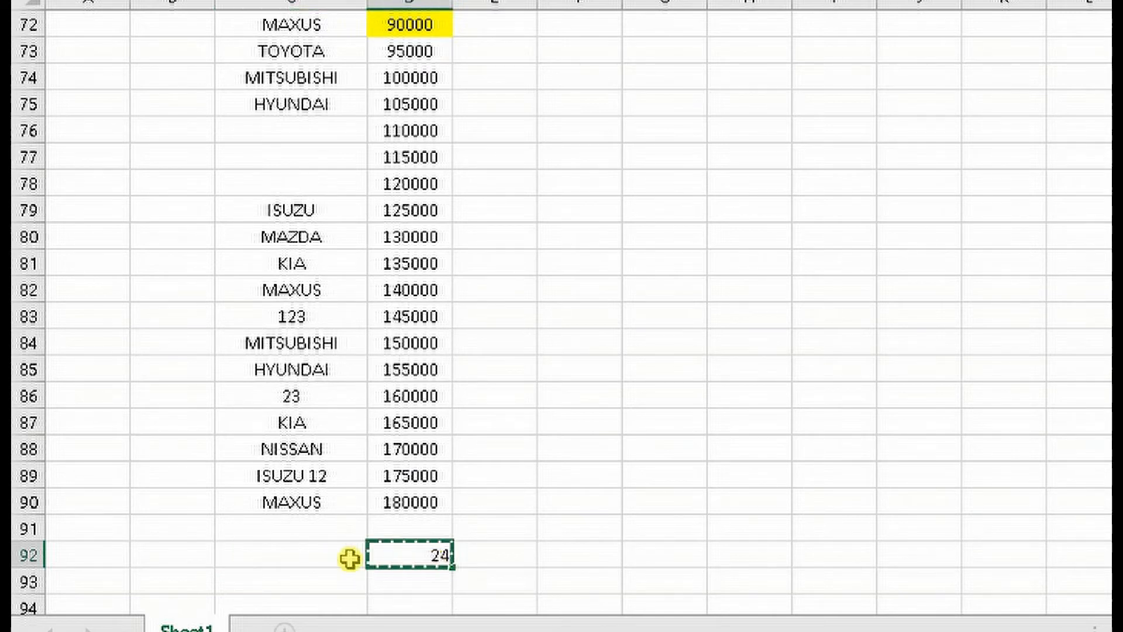
click(320, 556)
key(ctrl+v)
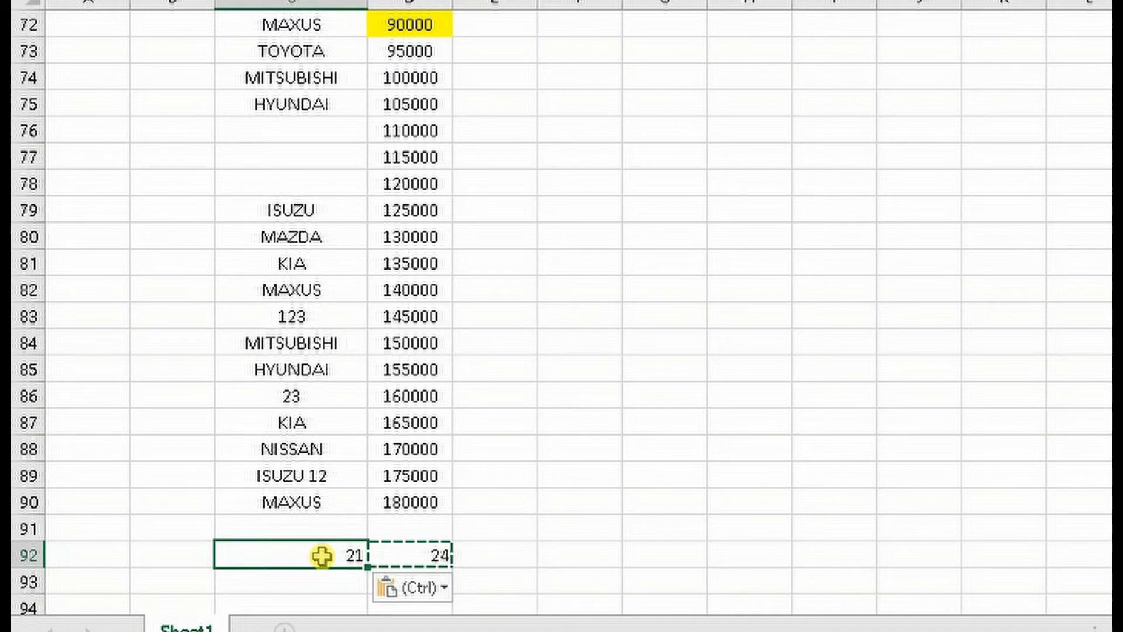
key(Escape)
Clear the car names ISUZU and MAZDA from cells C79:C80
scroll(280, 421, up, 2)
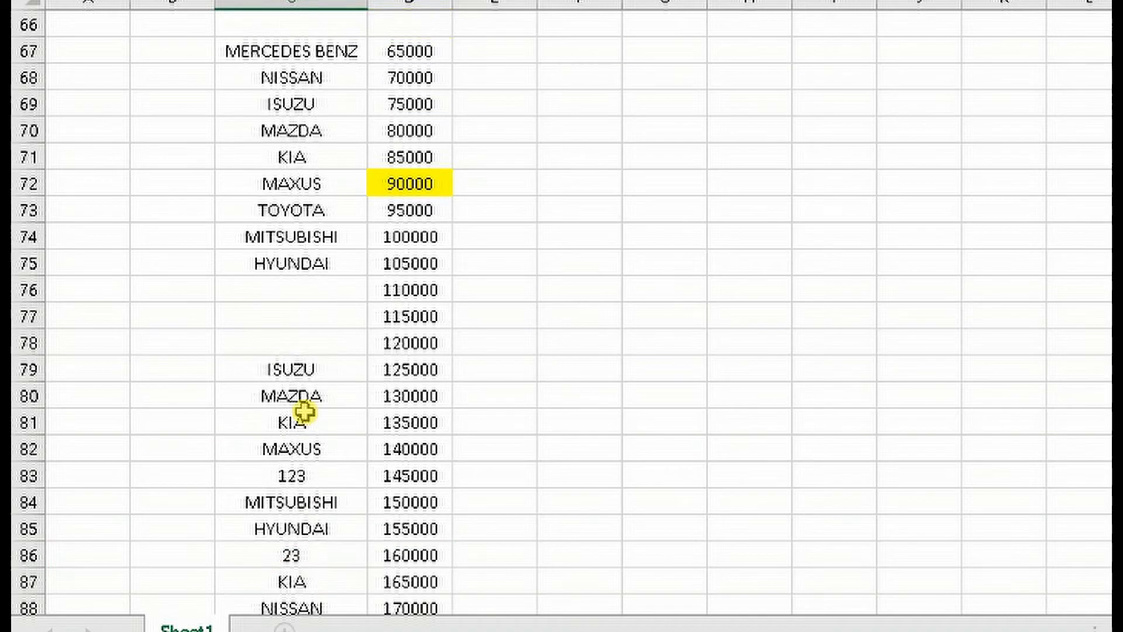
scroll(304, 409, down, 1)
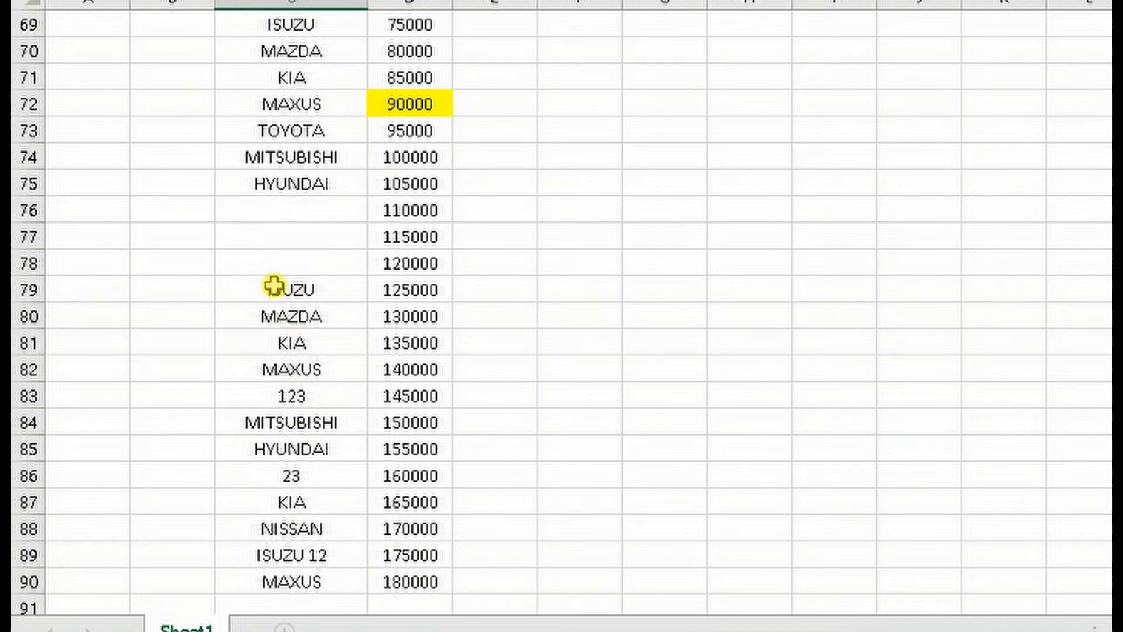
drag(271, 284, 296, 310)
scroll(410, 444, down, 2)
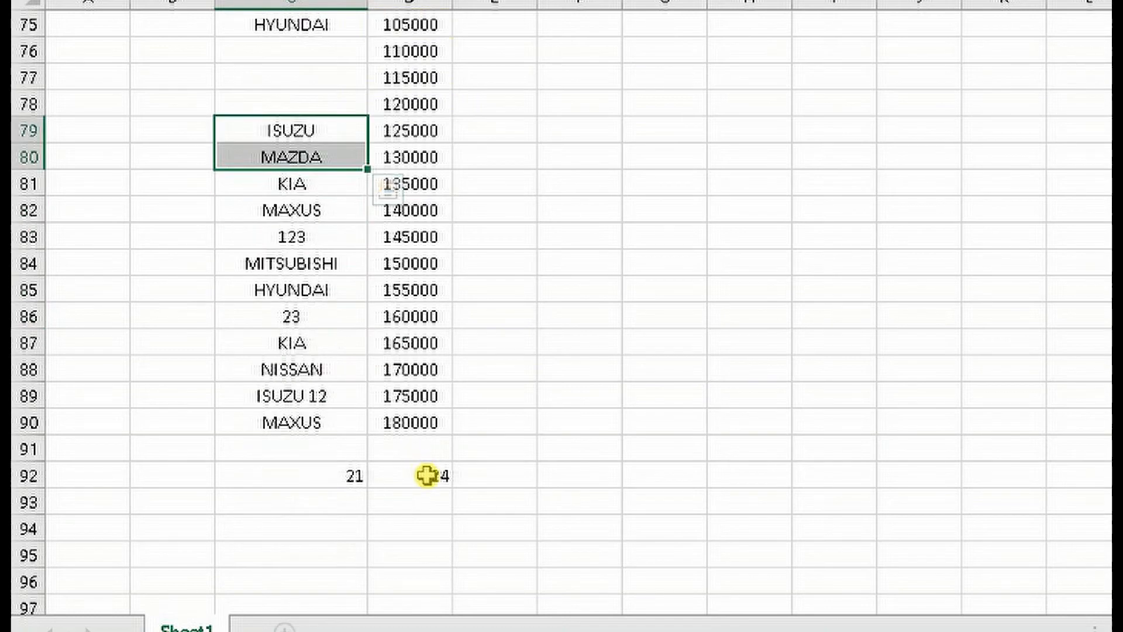
key(Delete)
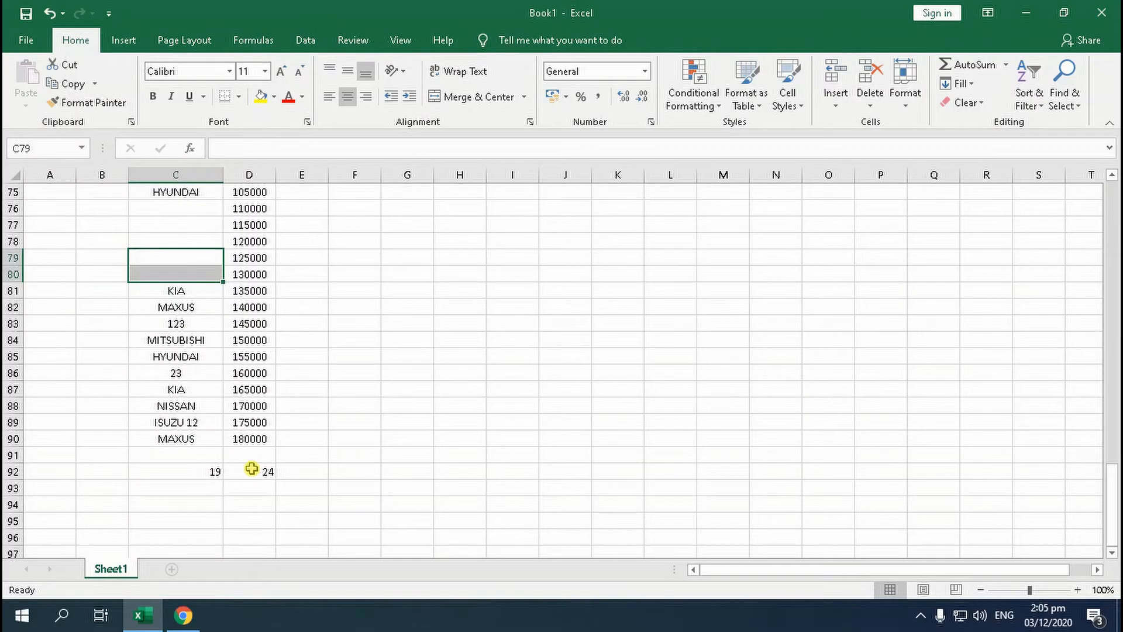
Enter the number 123 in the blank cell C80
click(198, 276)
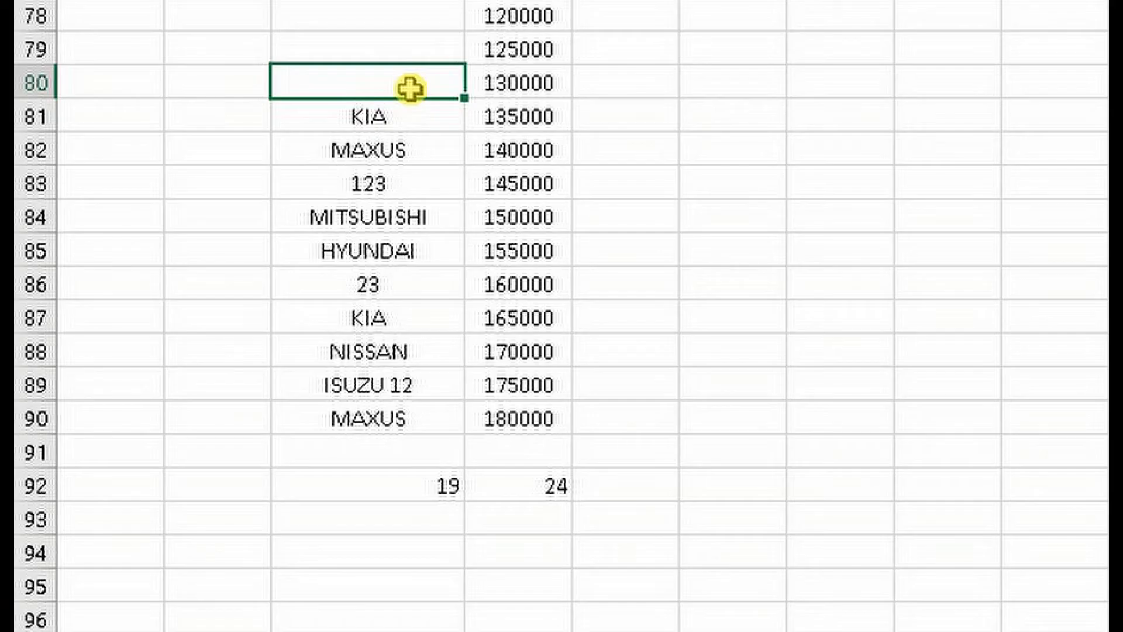
text(123)
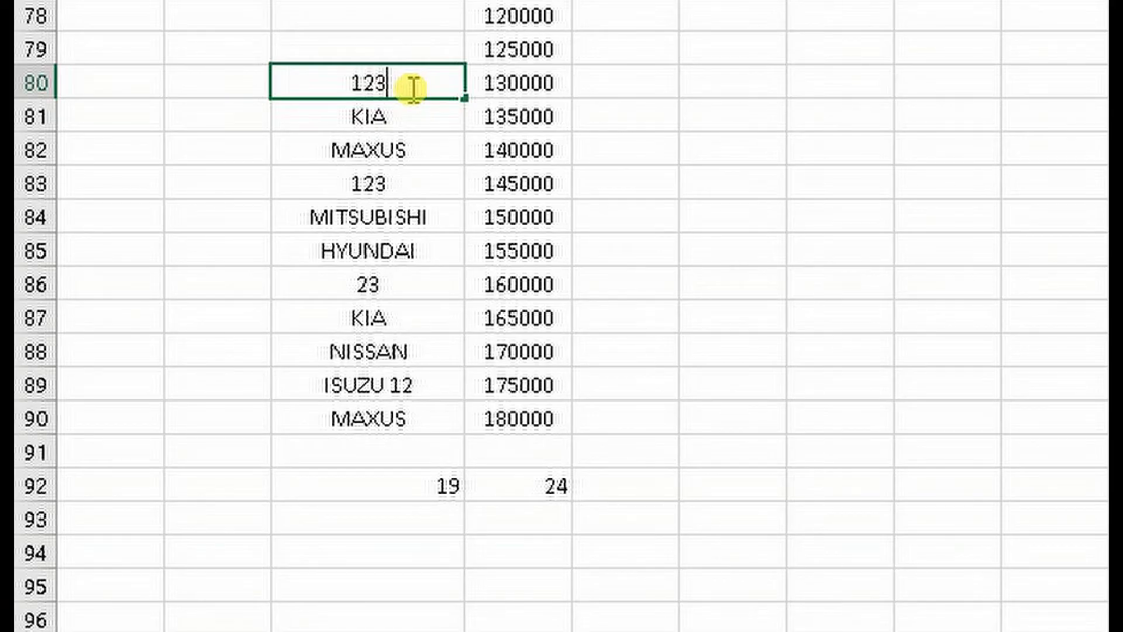
key(Return)
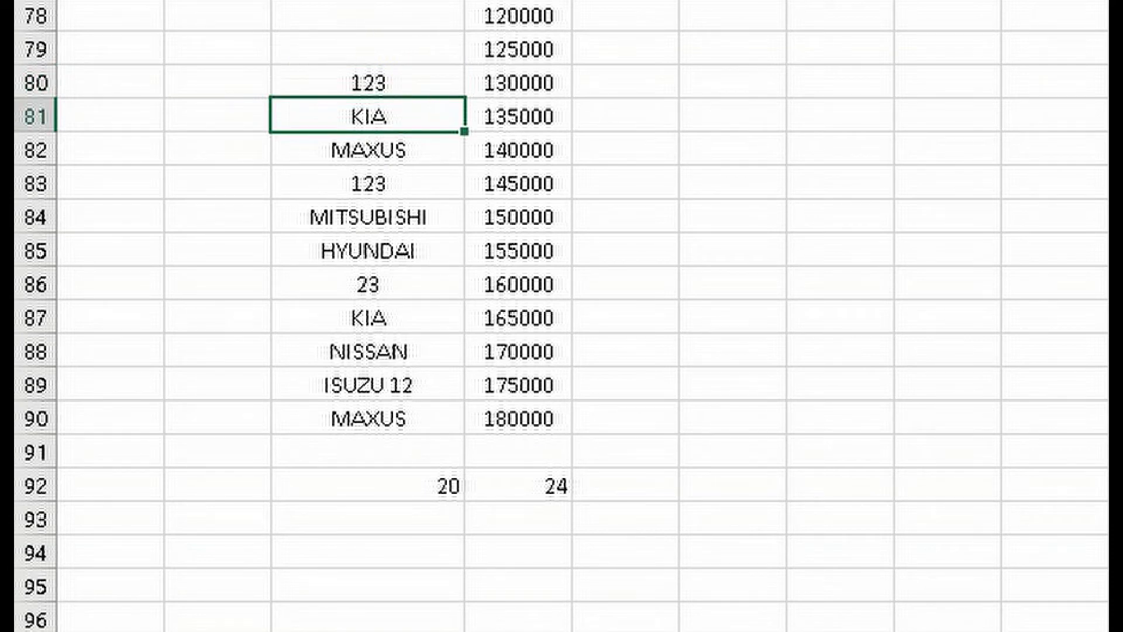
click(373, 81)
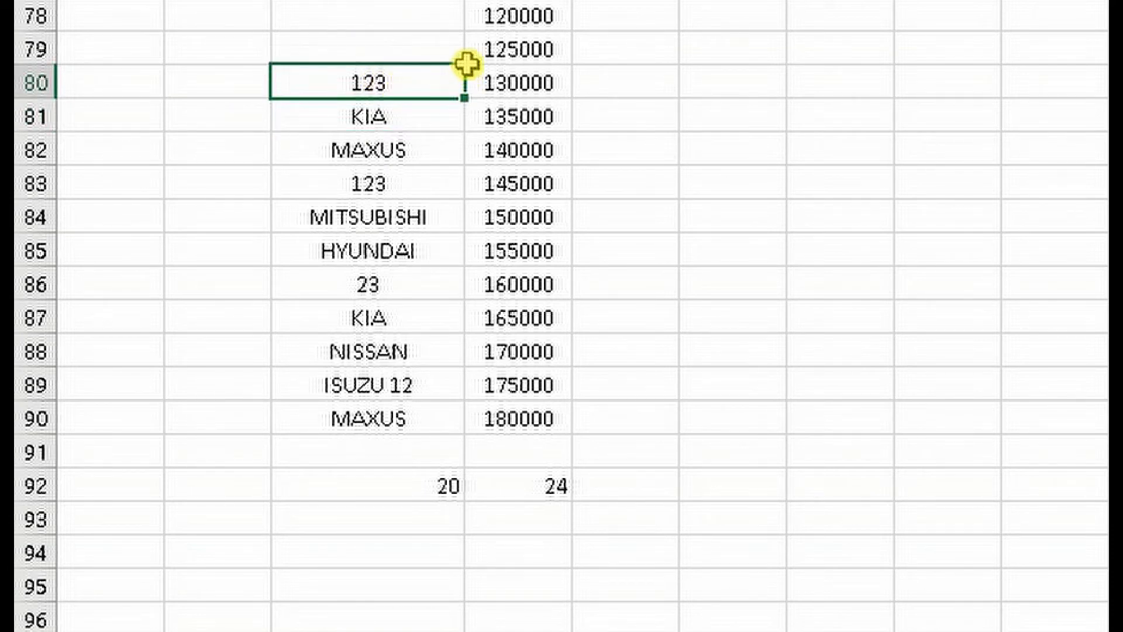
drag(466, 64, 467, 20)
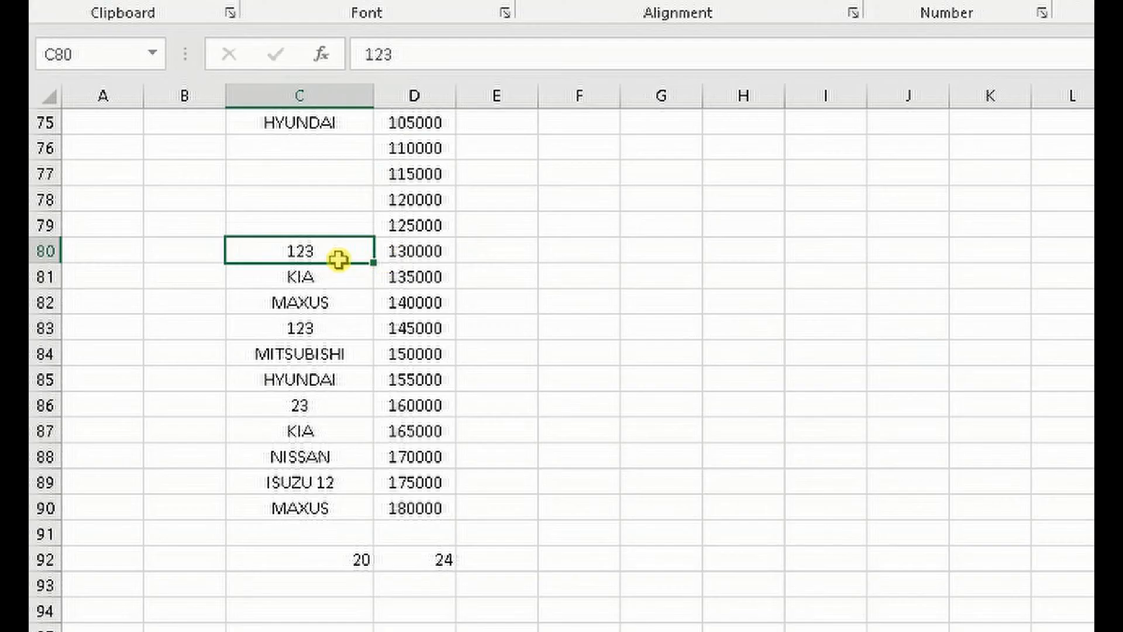
Fill the car name HYUNDAI from cell C75 down through cell C79 and check the COUNTA formula in cell C92
click(307, 129)
drag(373, 135, 380, 226)
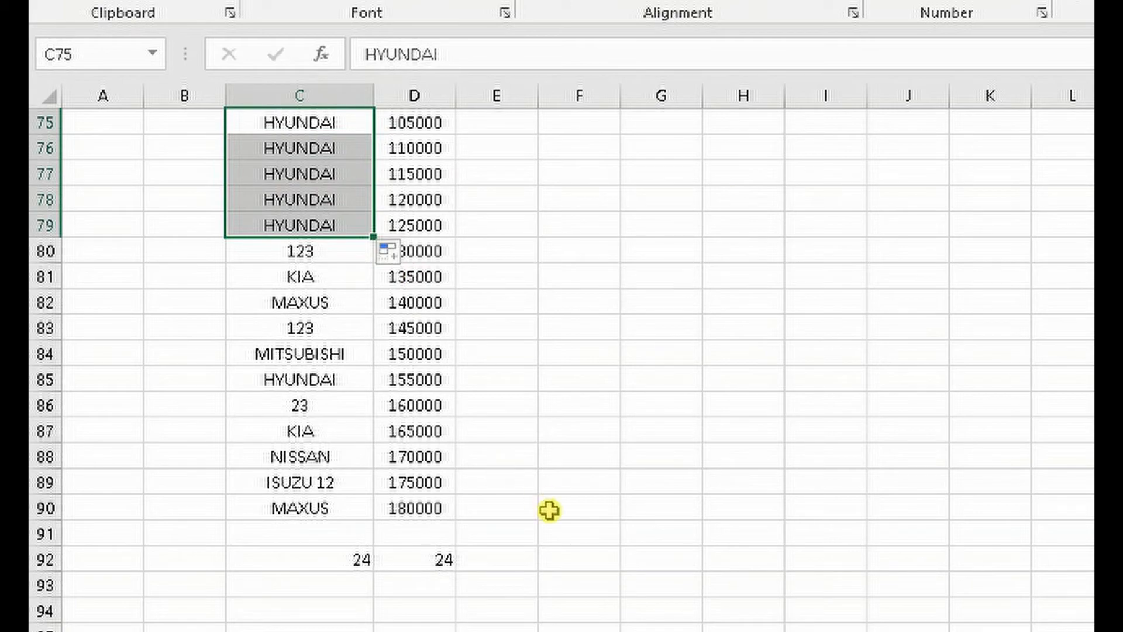
scroll(289, 459, up, 2)
scroll(289, 458, down, 2)
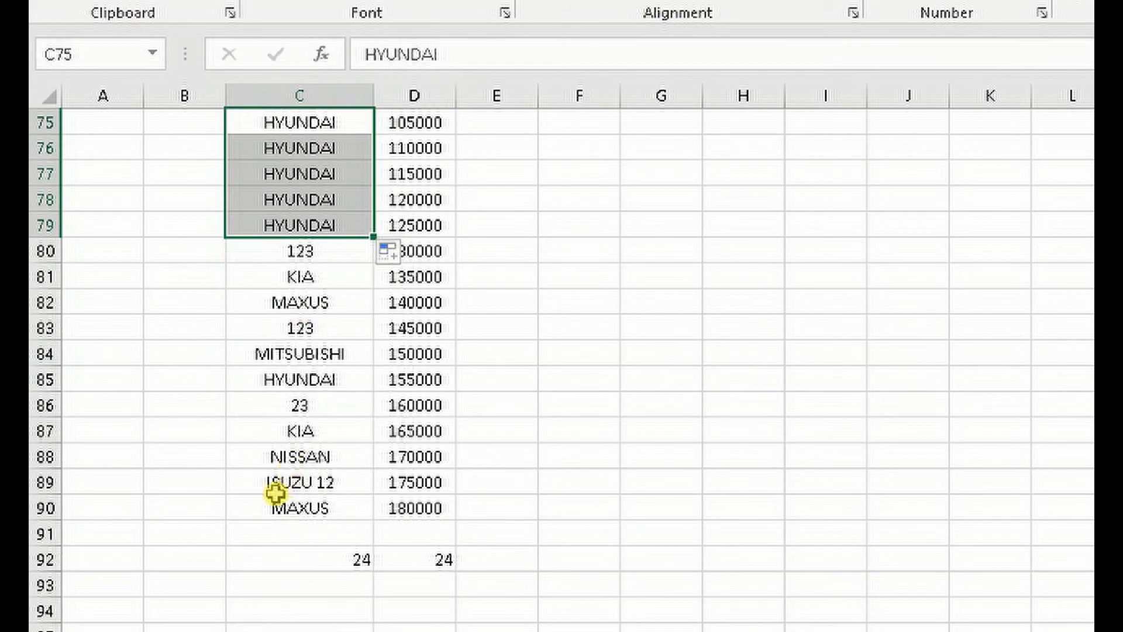
Clear the car names ISUZU 12 and MAXUS from cells C89:C90 and check the COUNTA formula in cell C92
drag(256, 484, 341, 504)
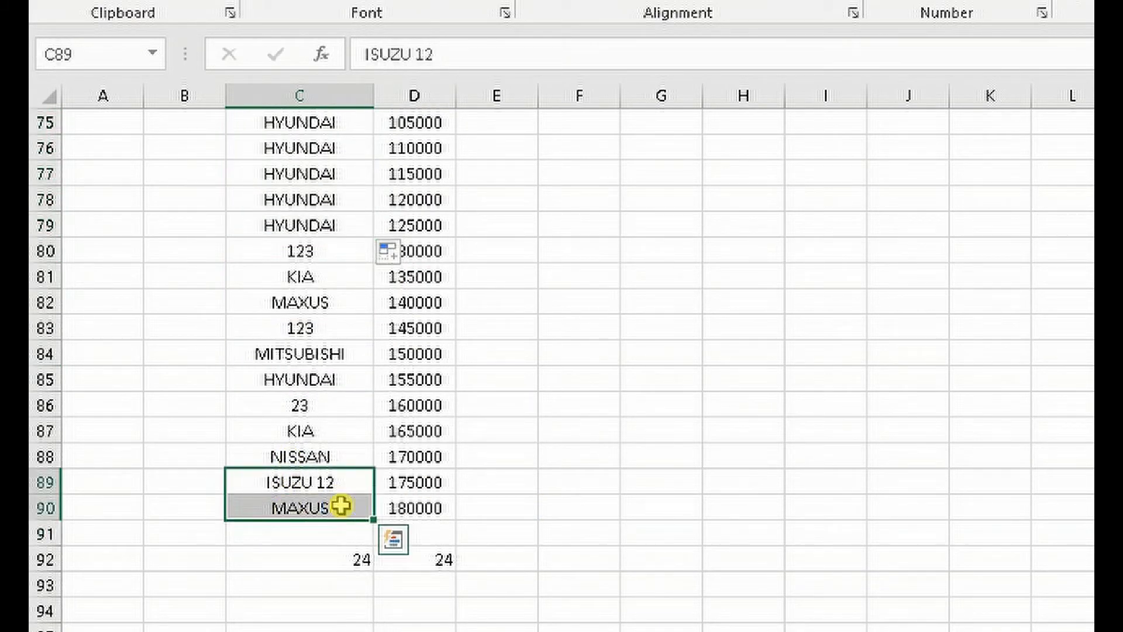
key(Delete)
scroll(341, 505, up, 7)
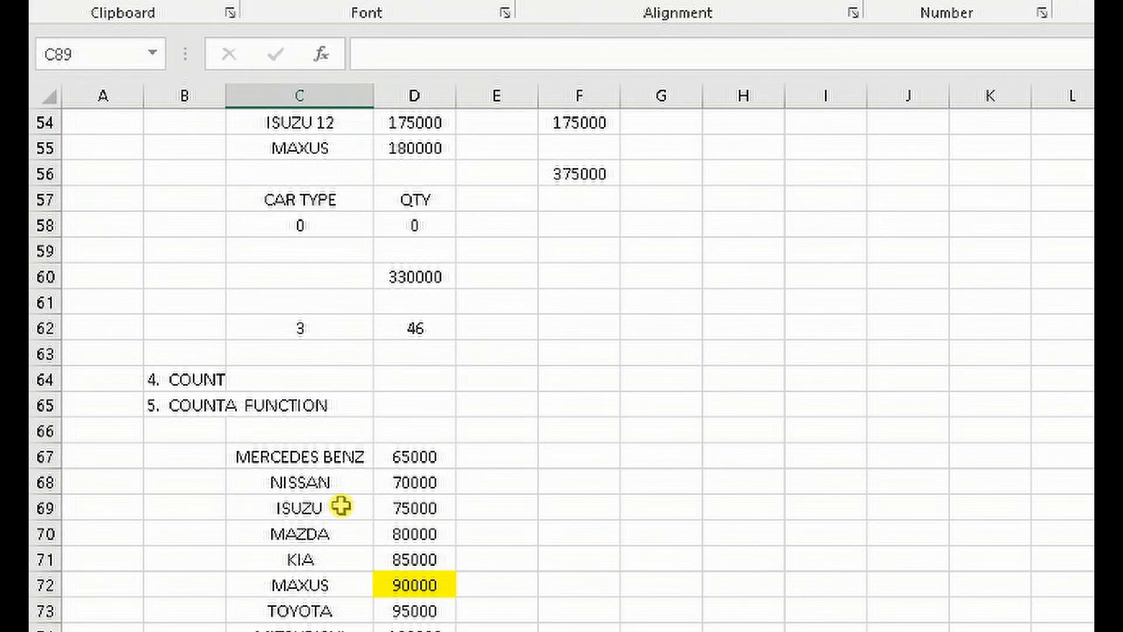
scroll(341, 504, down, 4)
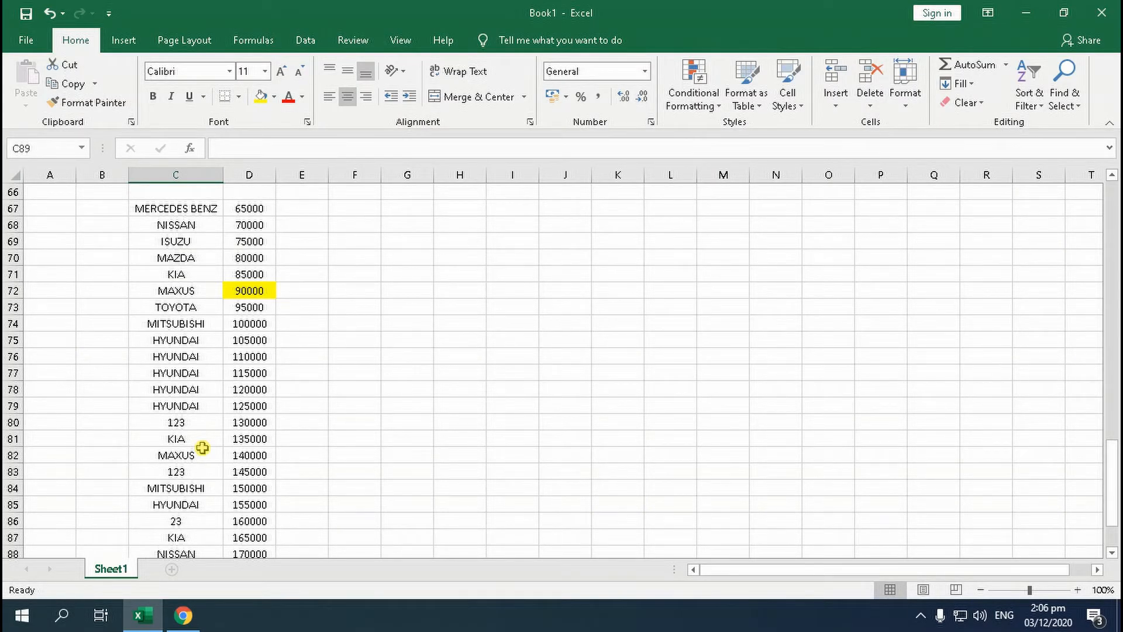
scroll(201, 447, down, 5)
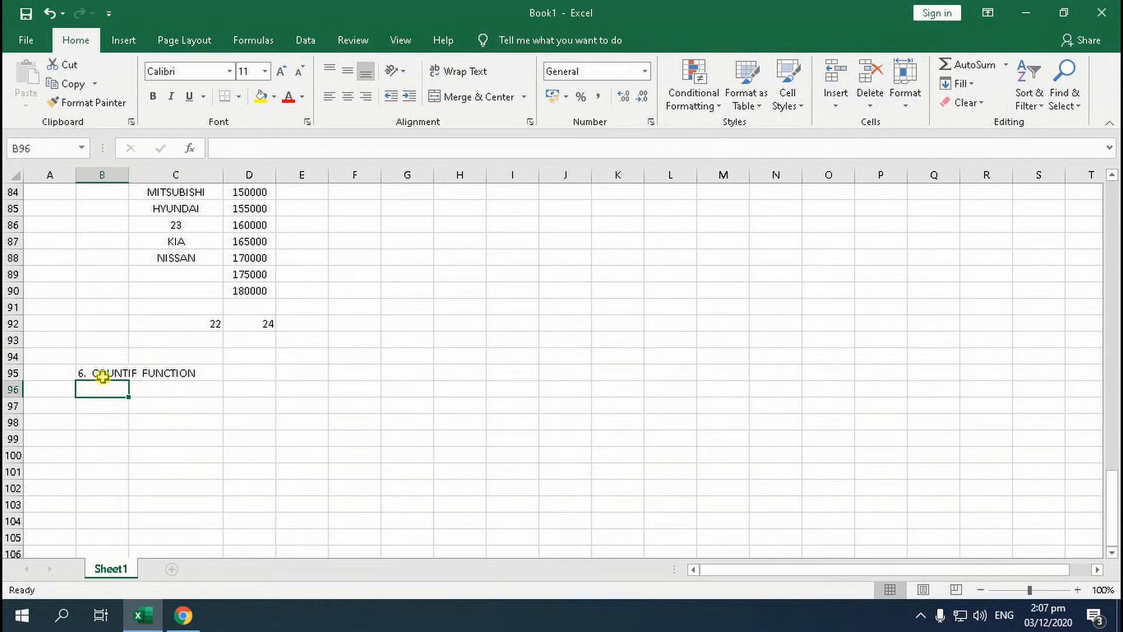
Copy the CAR DEALER and QTY table into cells C97:D125 below the COUNTIF FUNCTION heading
click(106, 372)
scroll(106, 371, up, 8)
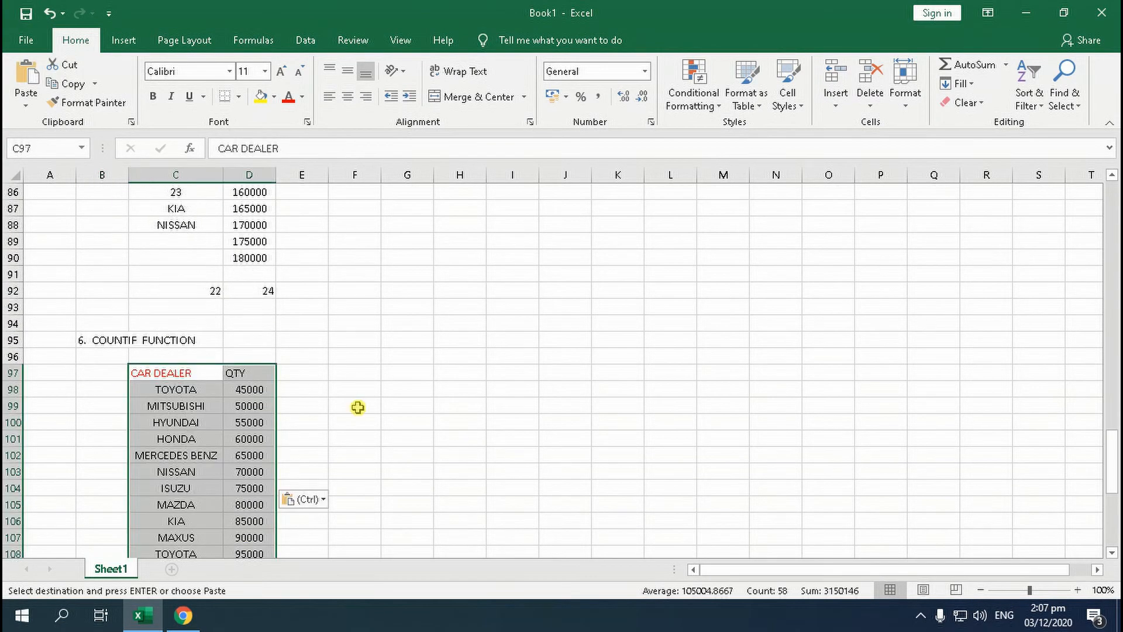
Examine the repeated car names in the copied list from cell C98 down to cell C125
click(212, 405)
scroll(212, 406, down, 2)
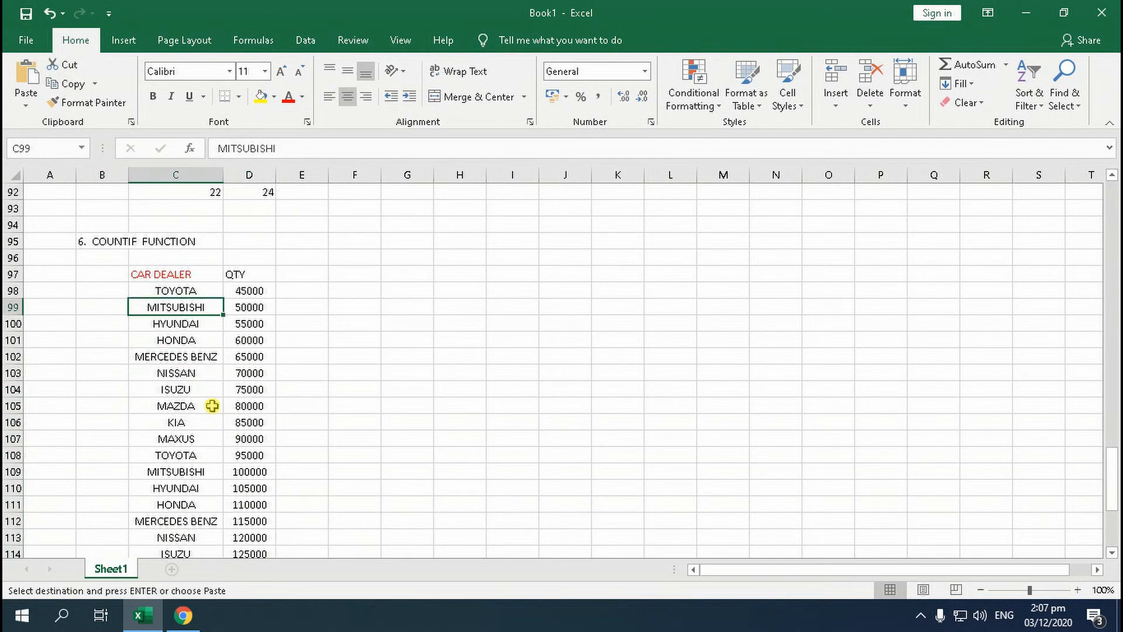
click(193, 296)
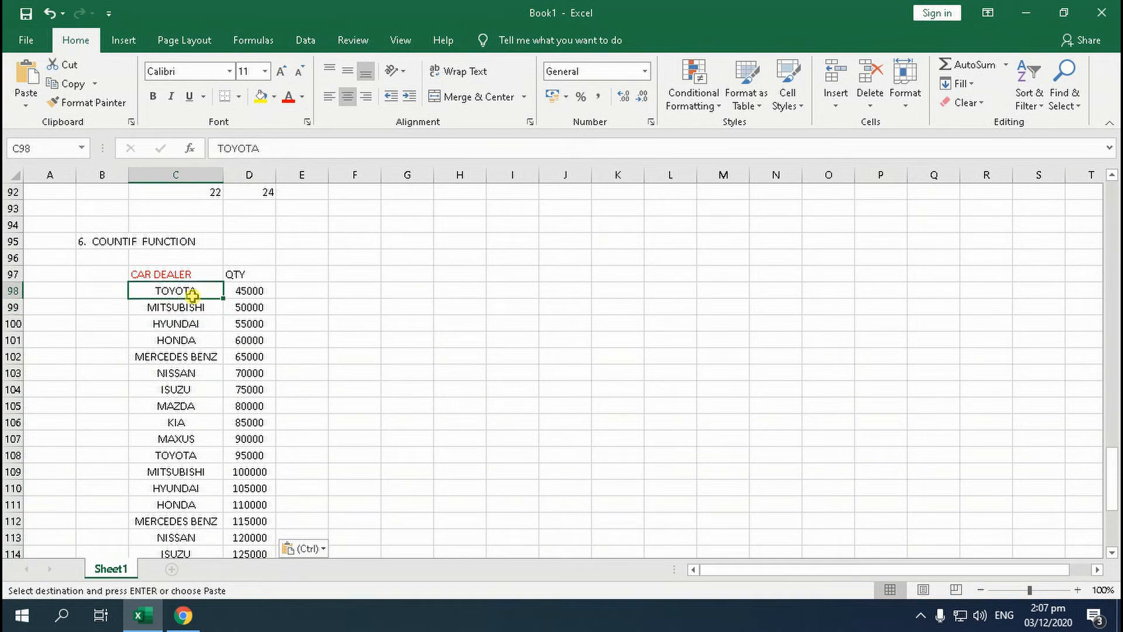
scroll(191, 342, down, 2)
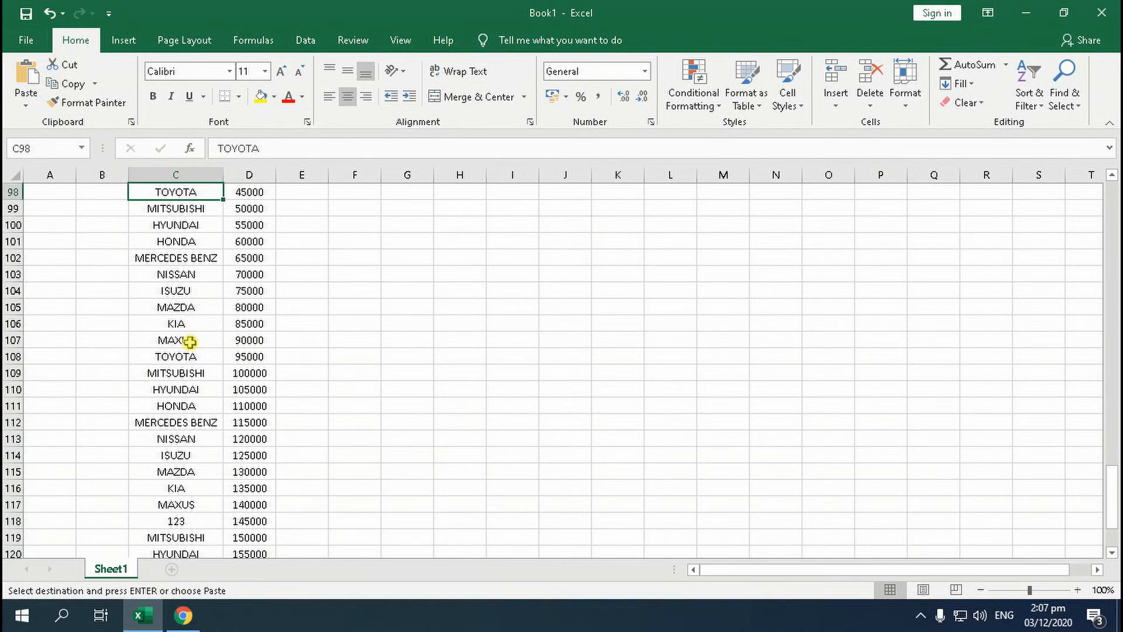
scroll(190, 342, up, 2)
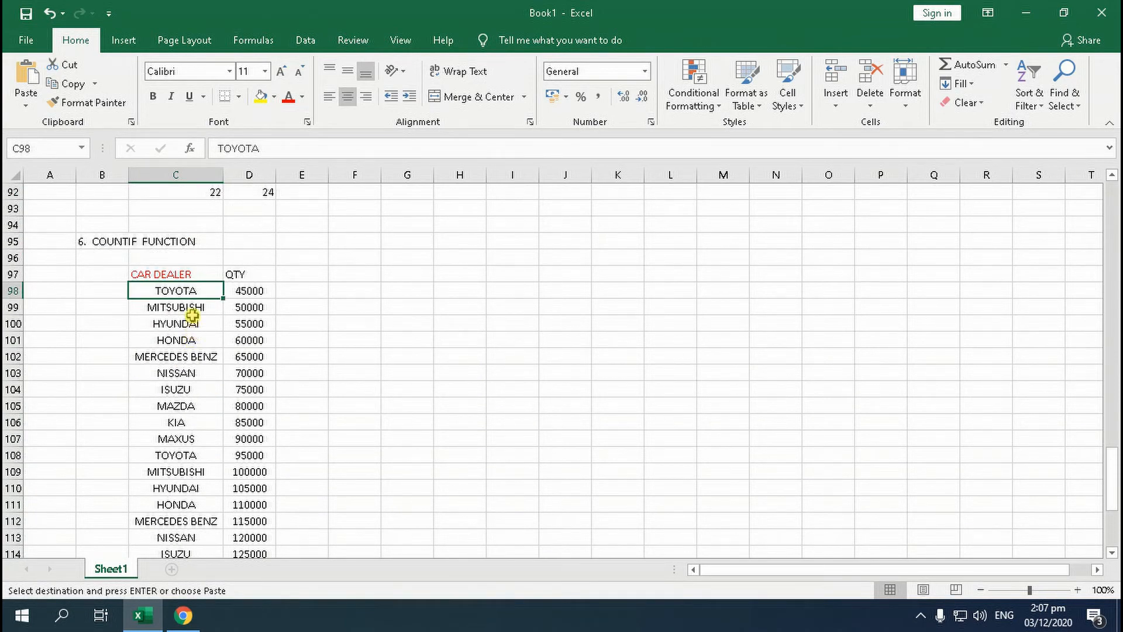
click(191, 312)
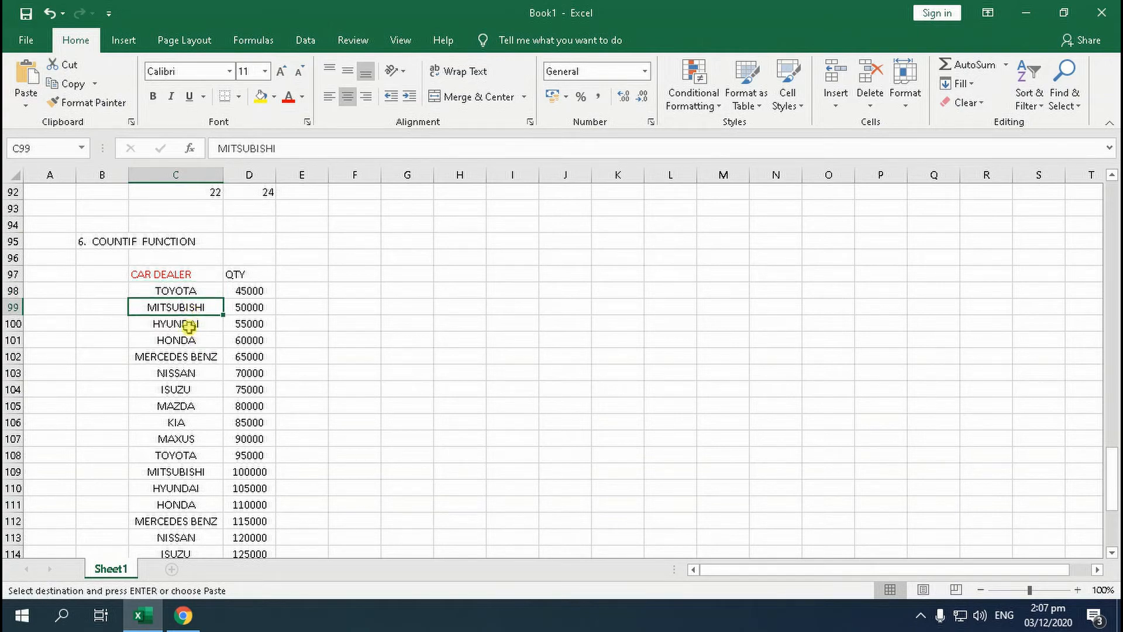
scroll(201, 380, down, 4)
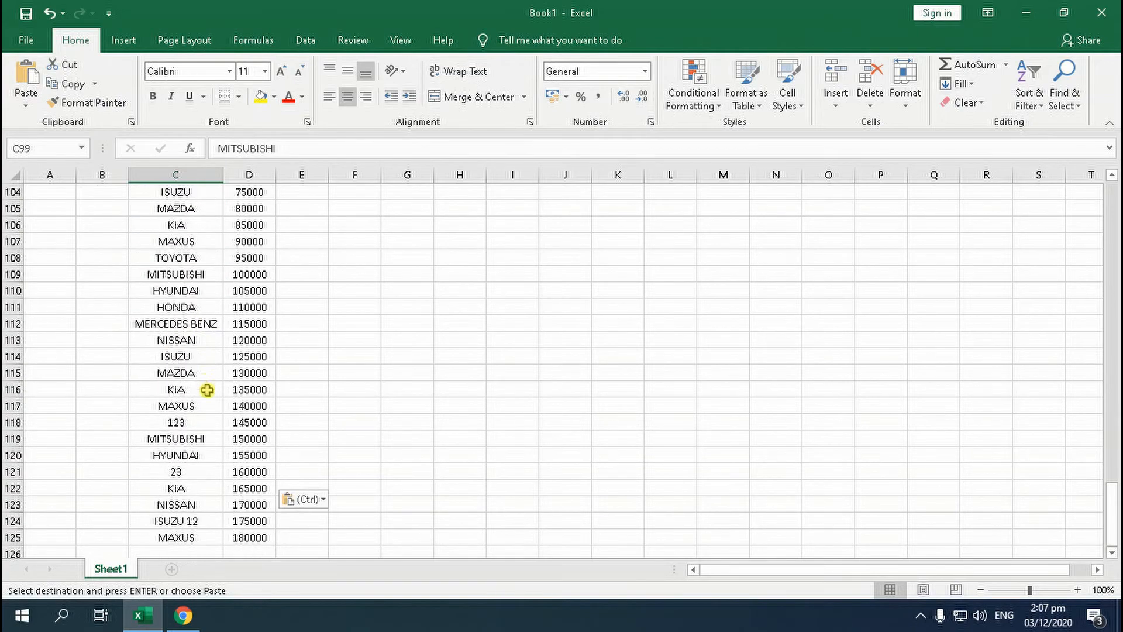
scroll(207, 398, down, 3)
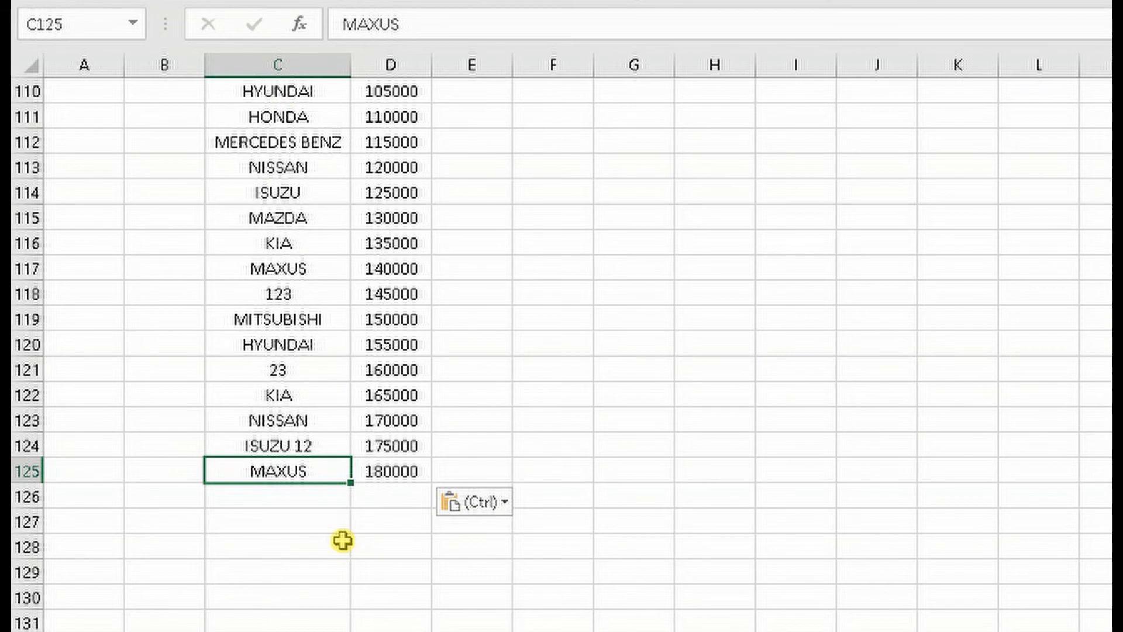
Enter the formula =COUNTIF(C98:C125,B127) in cell C127 below the car list
click(316, 539)
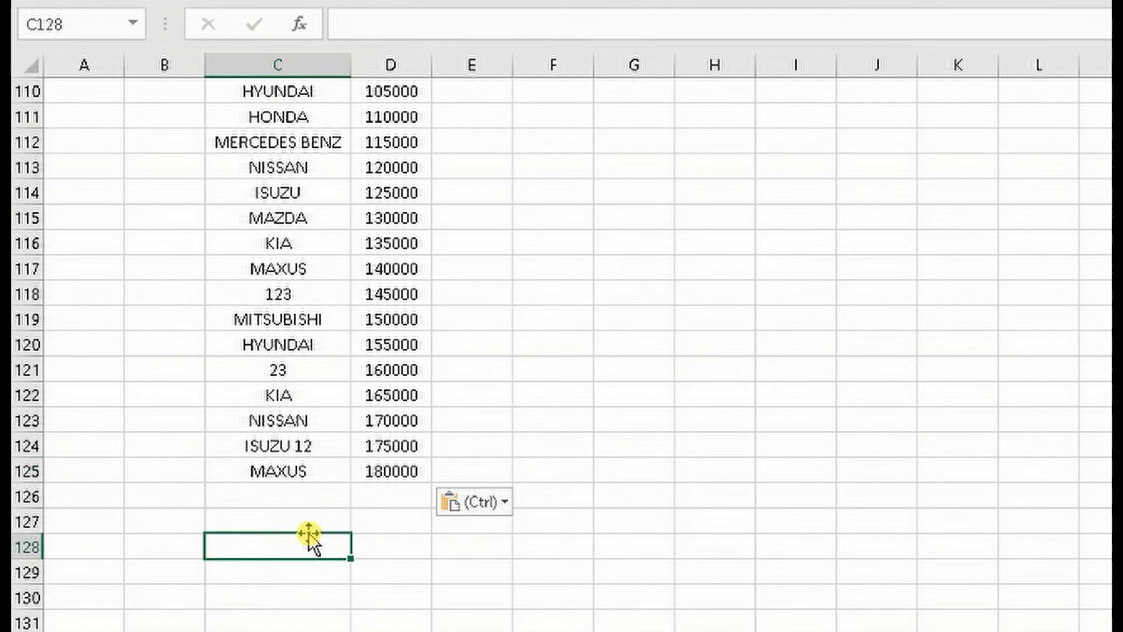
click(308, 526)
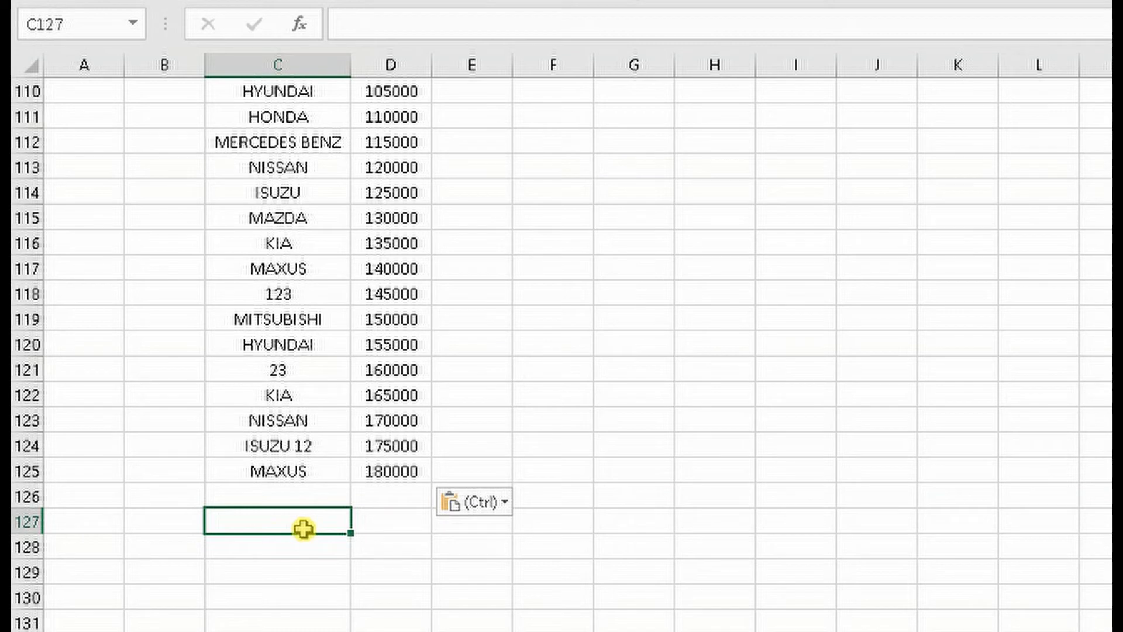
text(=)
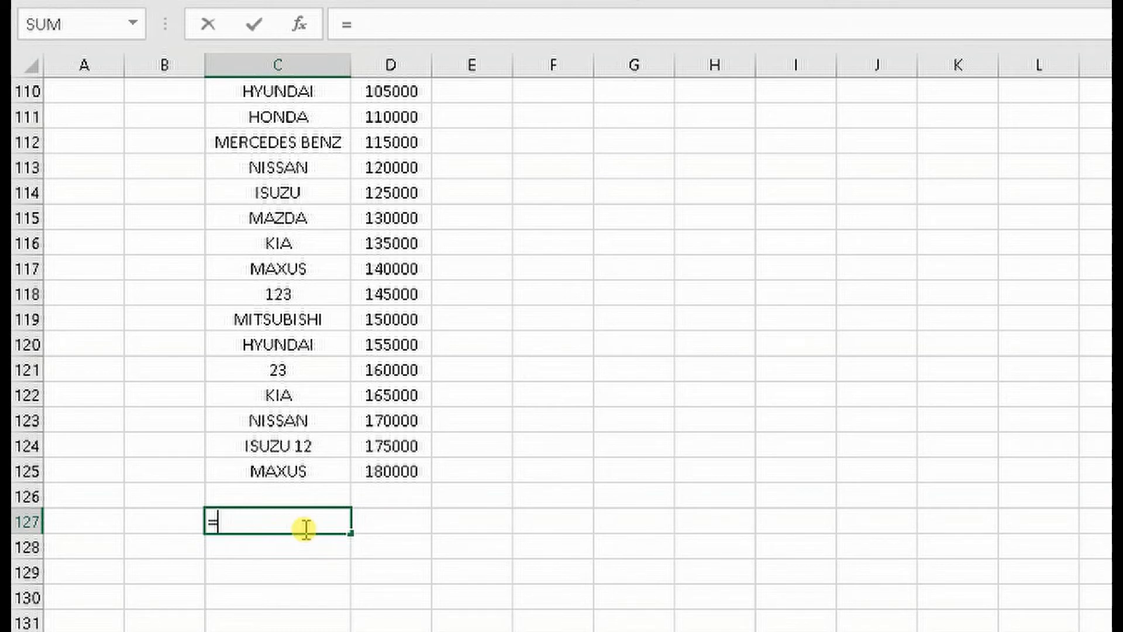
text(COUNT)
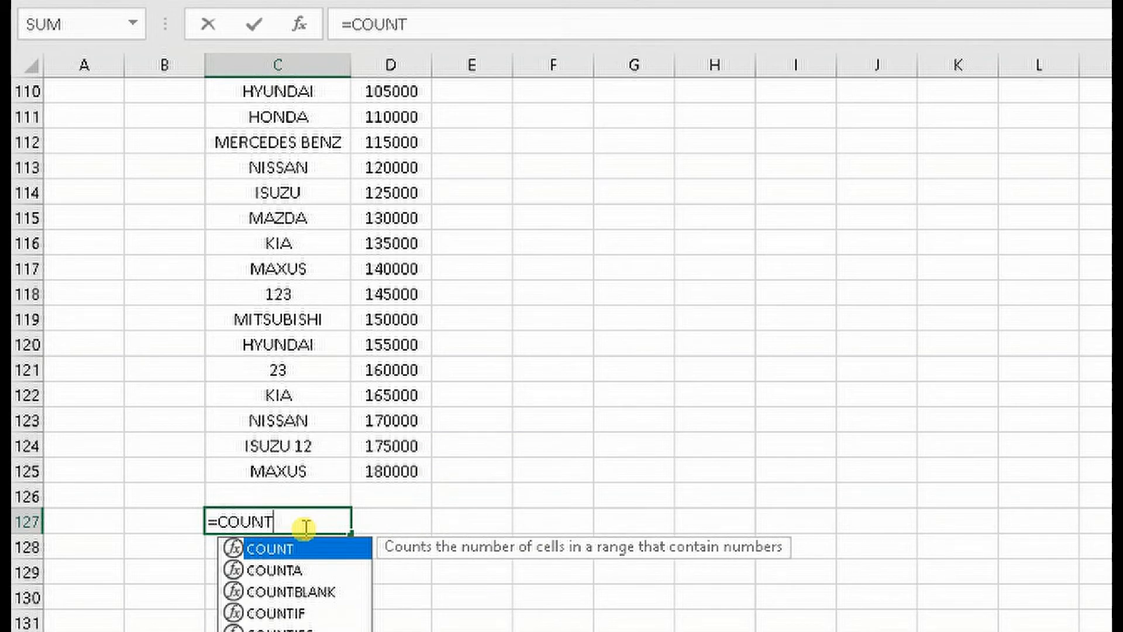
text(IF)
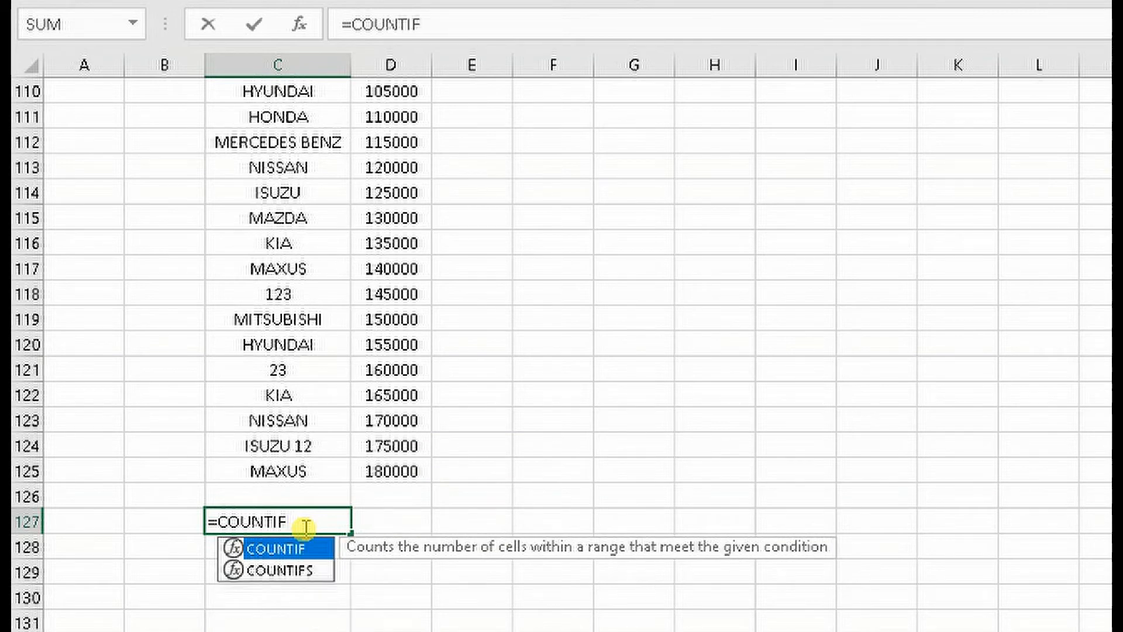
text(()
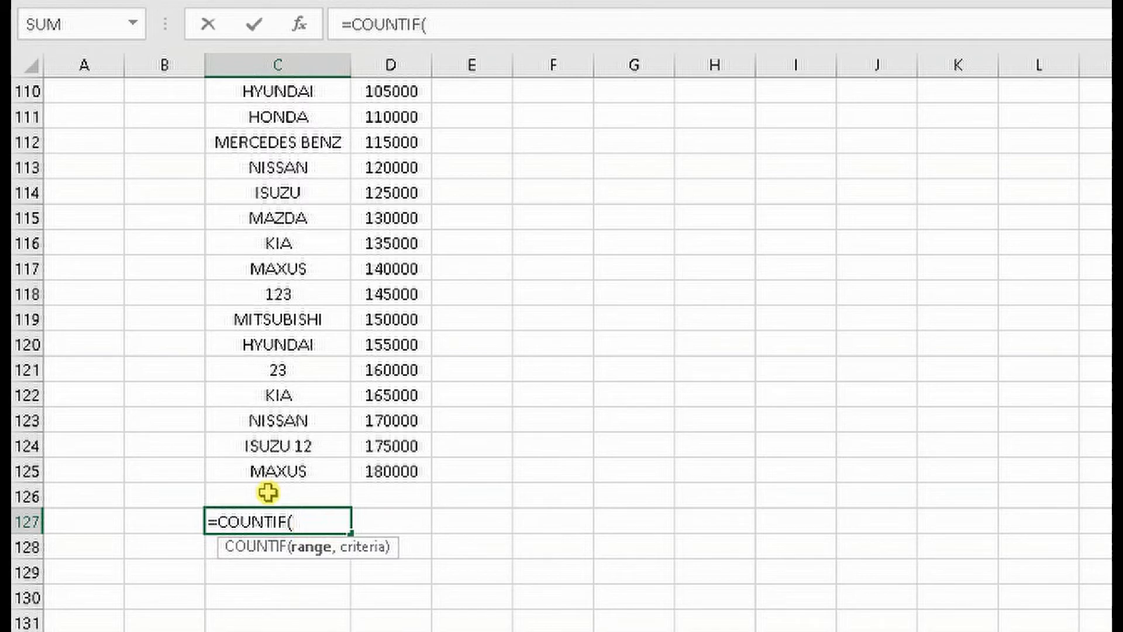
scroll(269, 493, up, 4)
scroll(269, 494, up, 4)
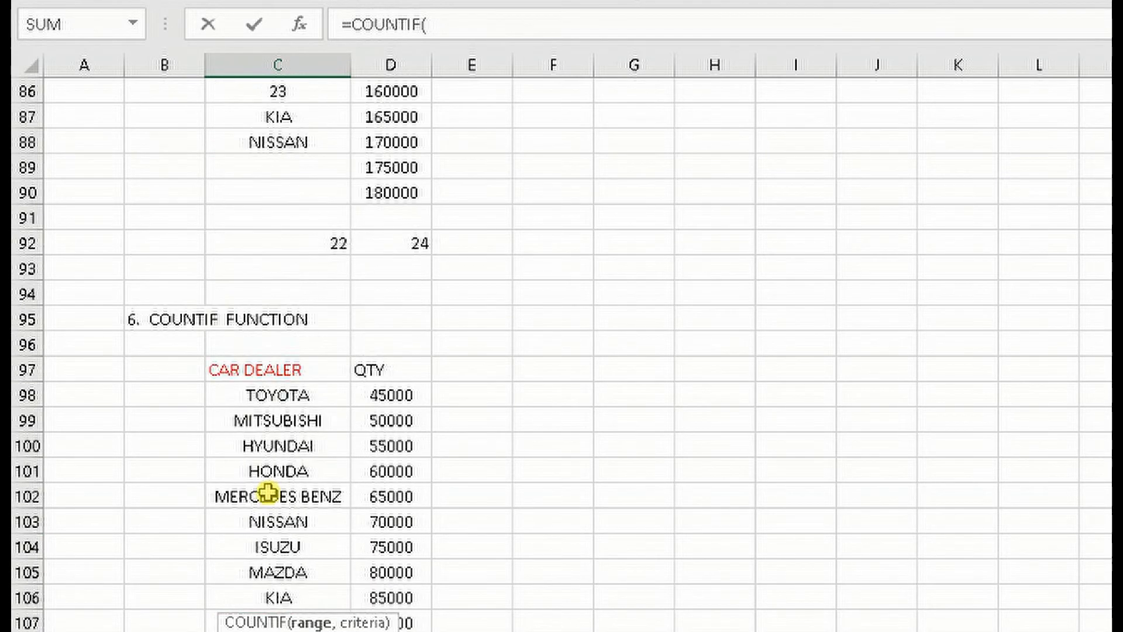
scroll(281, 438, down, 1)
click(288, 319)
drag(289, 349, 295, 400)
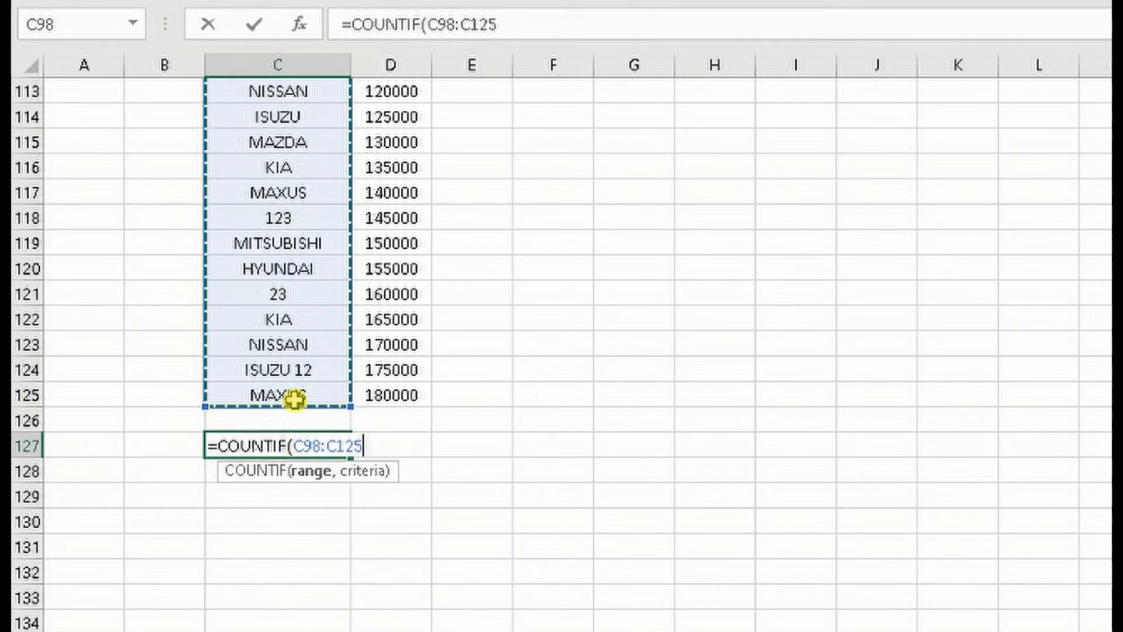
text(,)
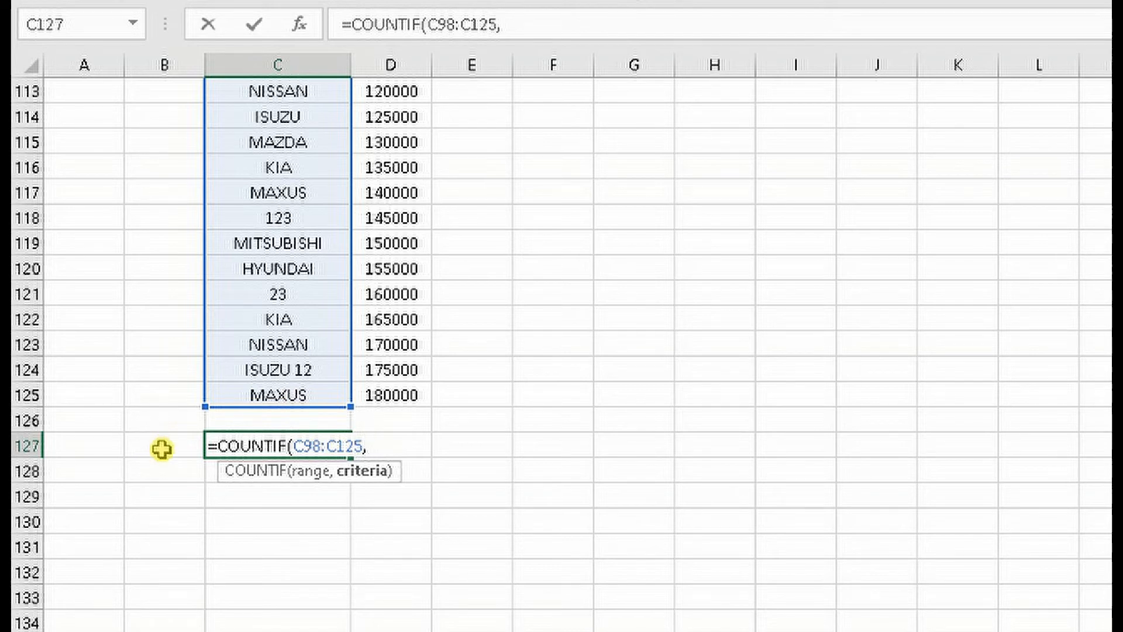
click(161, 449)
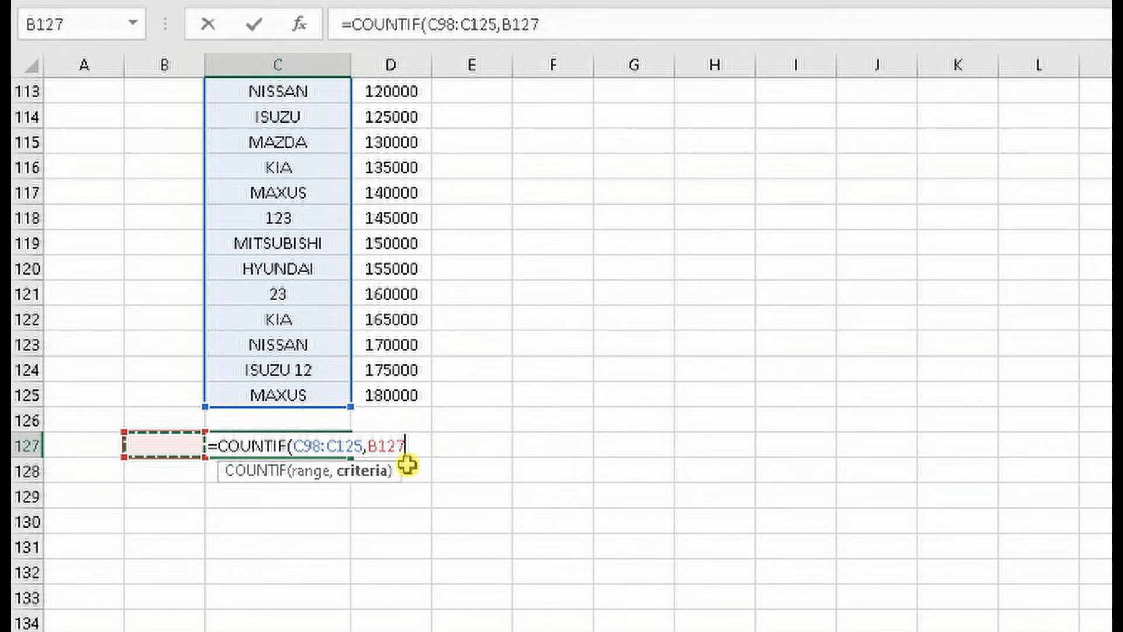
text())
key(Return)
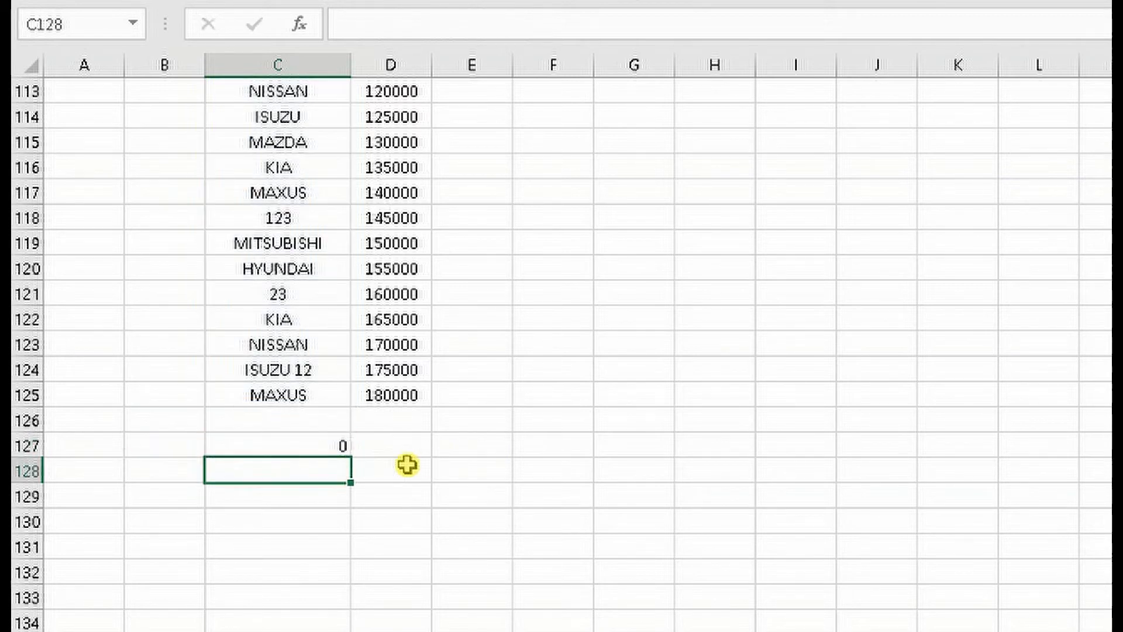
Enter the car name MAXUS as the criterion in cell B127 and check the COUNTIF formula's count in cell C127
click(166, 446)
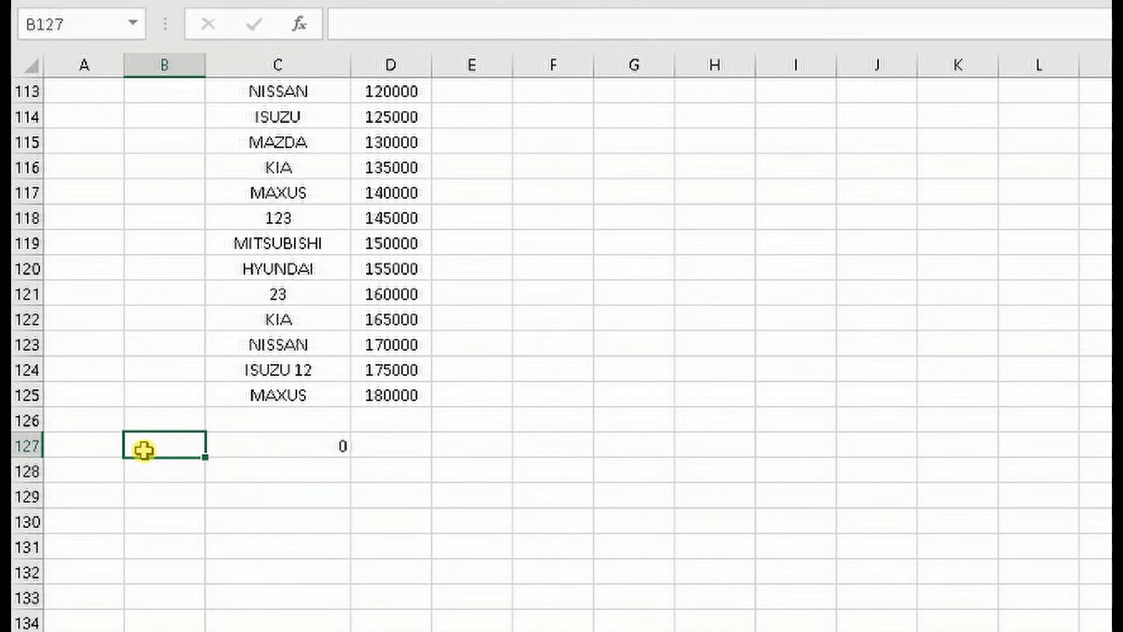
text(MA)
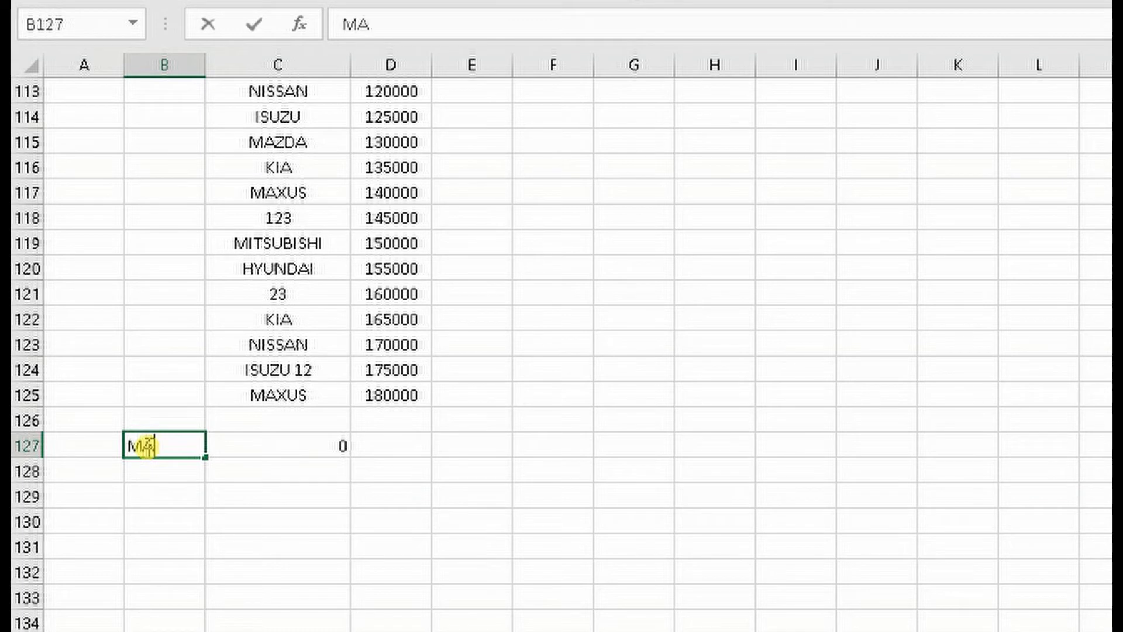
text(XUS)
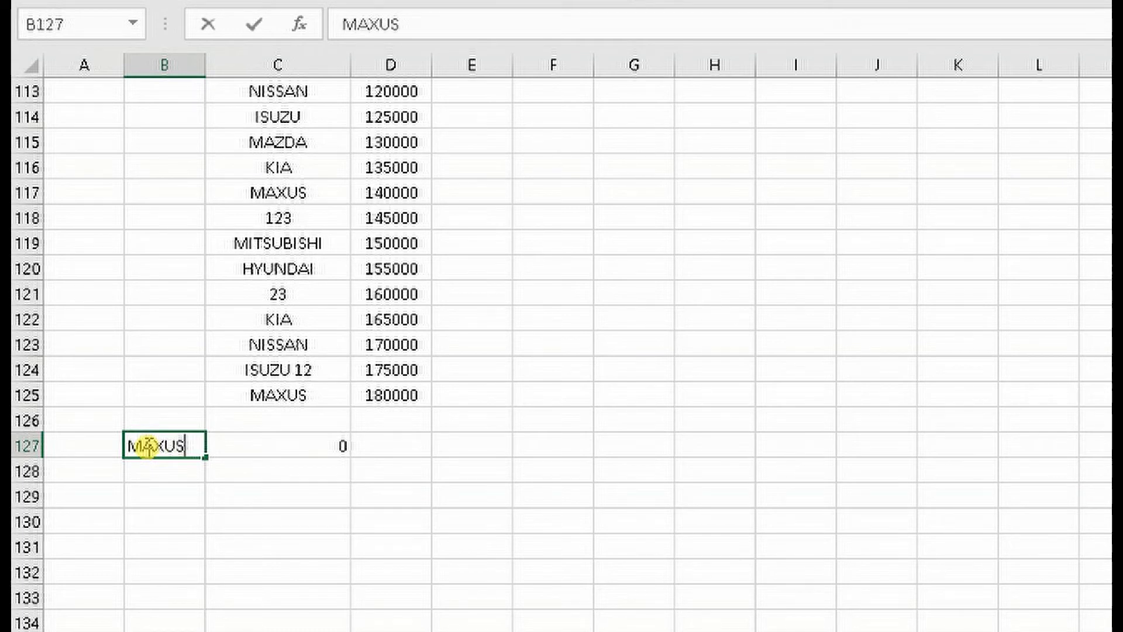
key(Return)
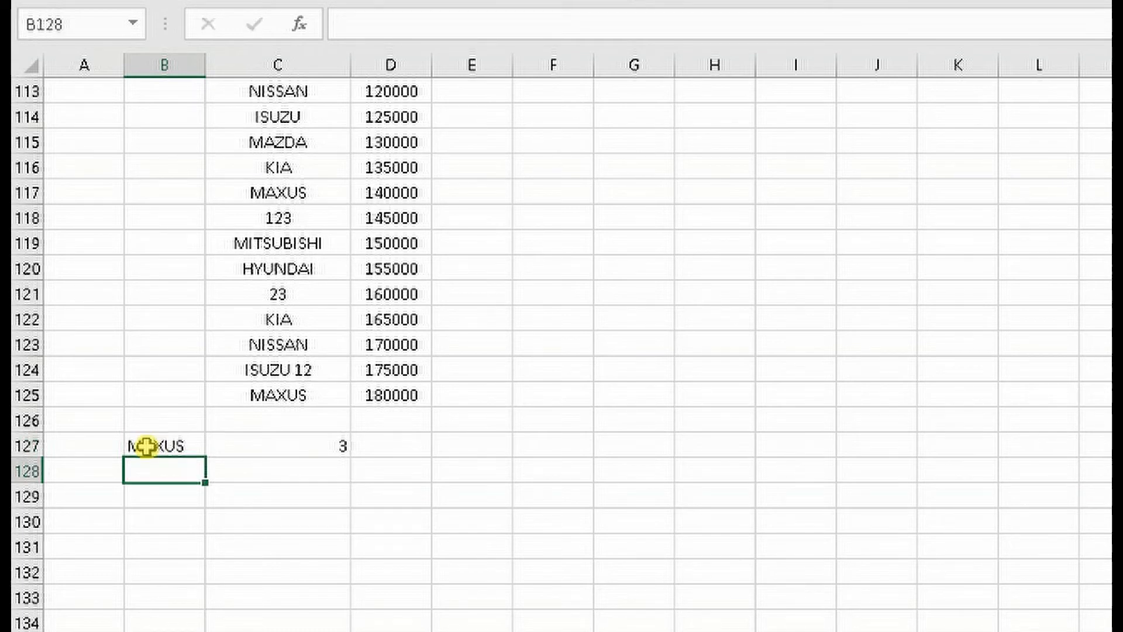
click(339, 445)
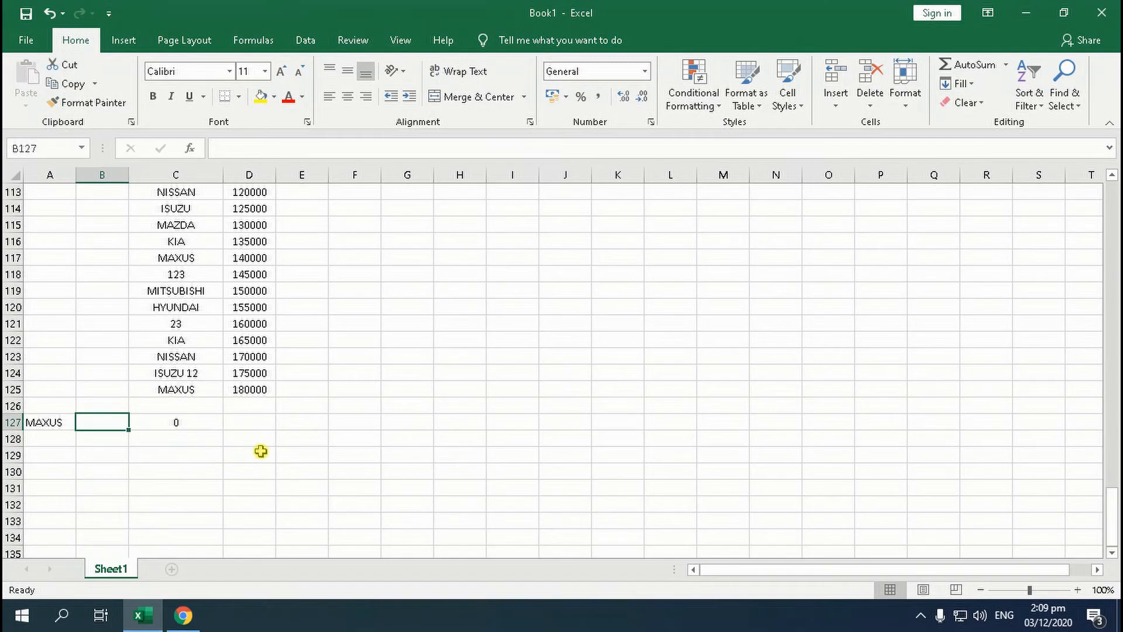
Enter the formula =COUNTIF(C98:C125,F98) in cell G98 beside the car table, with cell F98 as the criterion
scroll(381, 465, up, 4)
scroll(382, 465, up, 5)
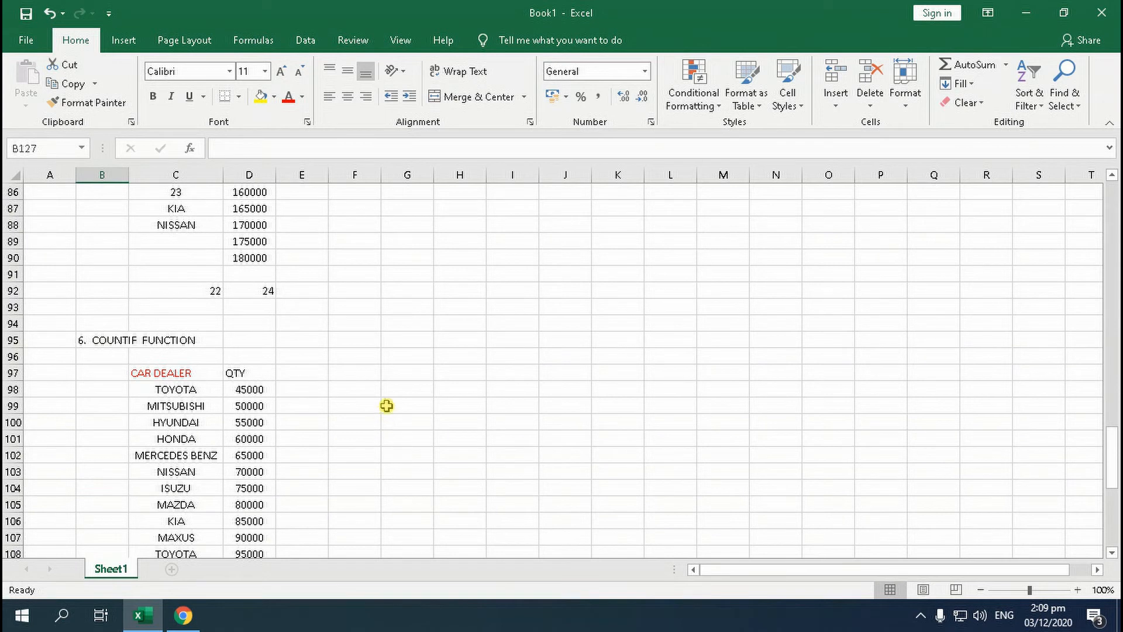
click(361, 391)
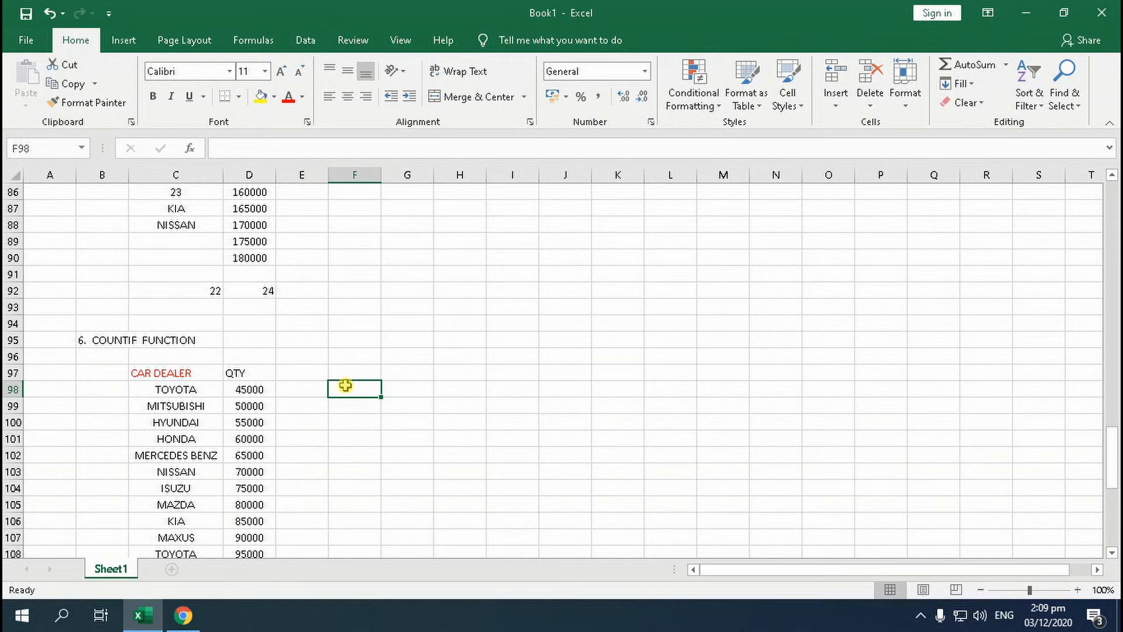
click(409, 388)
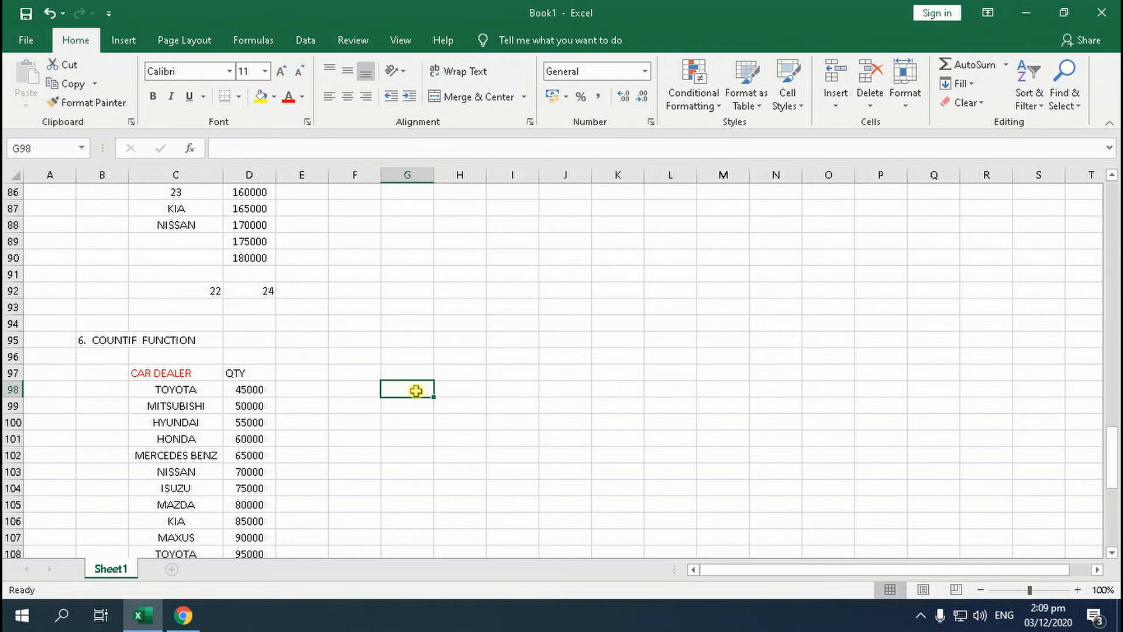
text(=C)
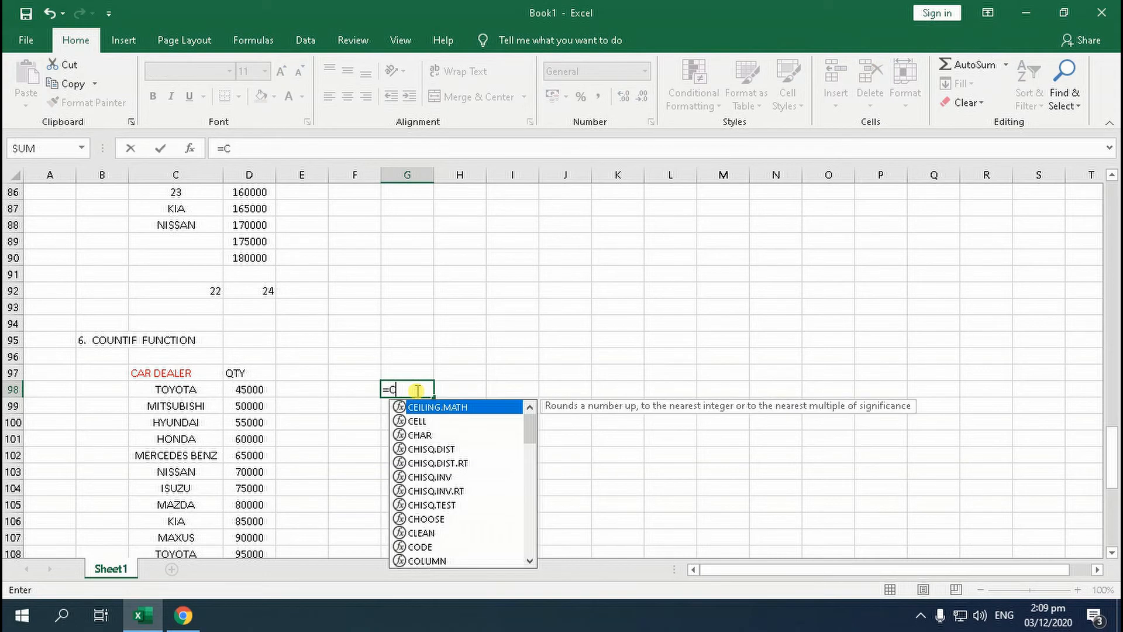
text(OUNT)
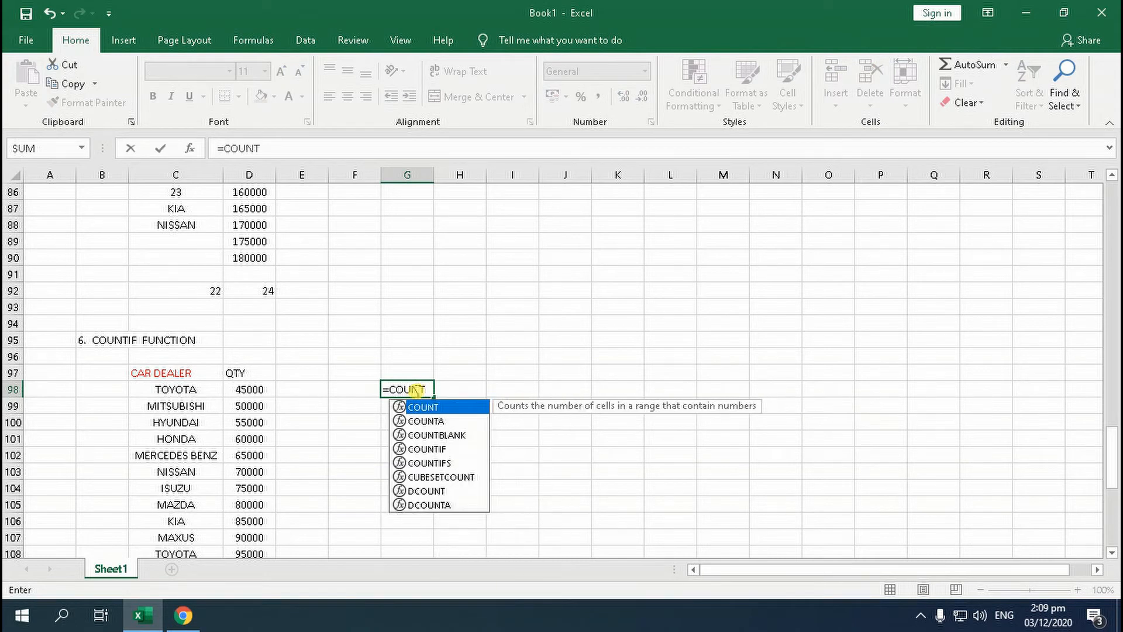
text(IF)
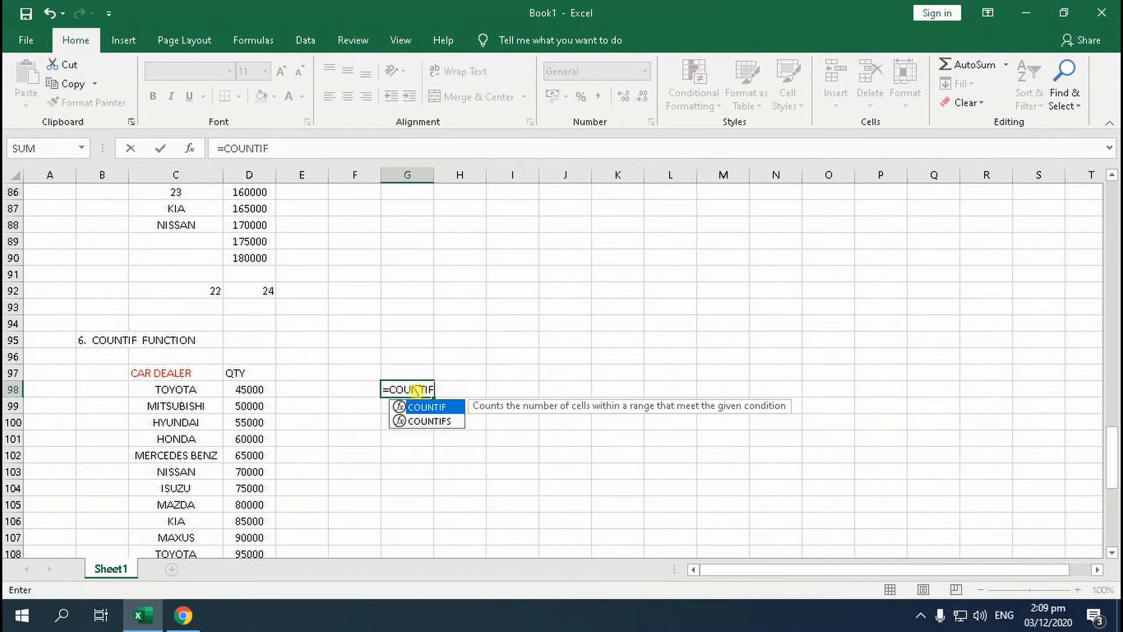
text(()
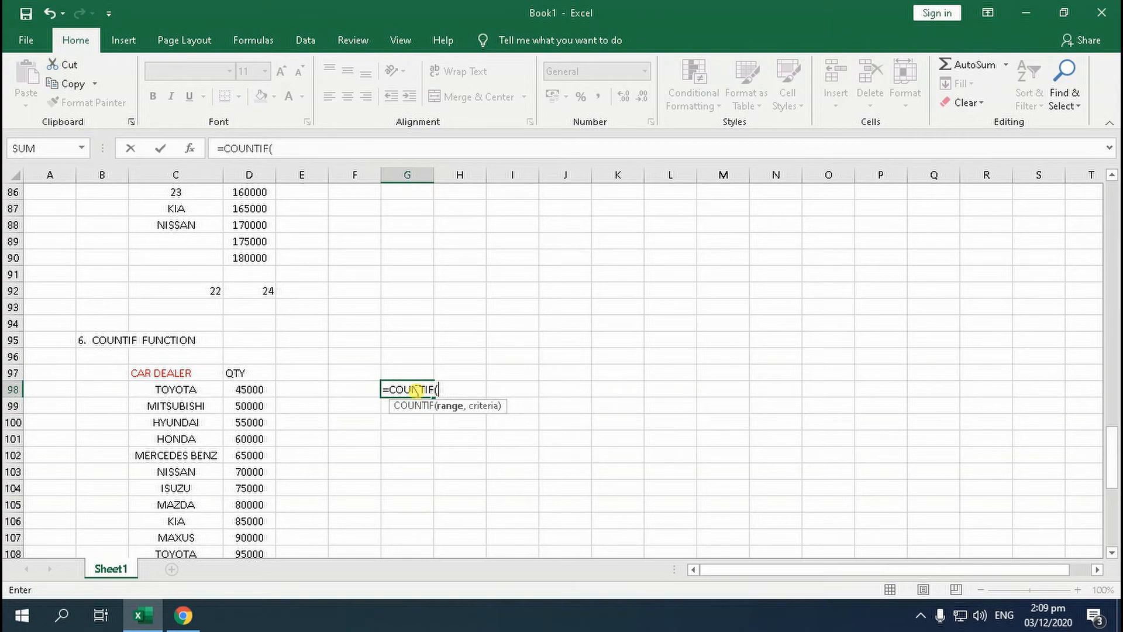
scroll(297, 401, down, 2)
drag(190, 294, 193, 486)
scroll(378, 480, up, 3)
scroll(378, 480, up, 3)
text(,)
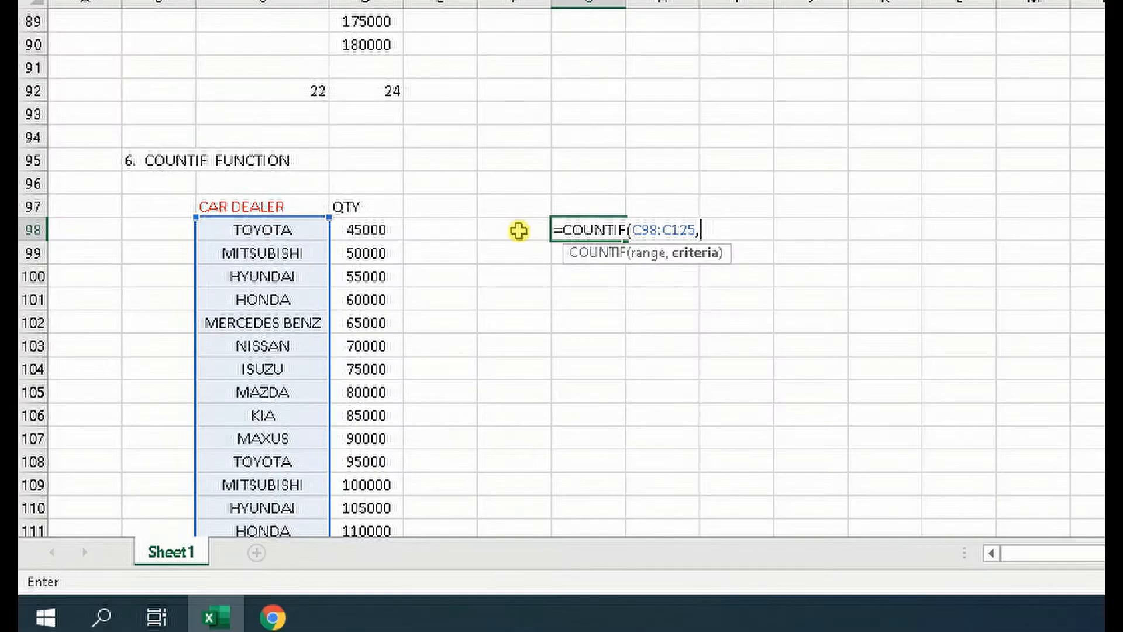
click(518, 230)
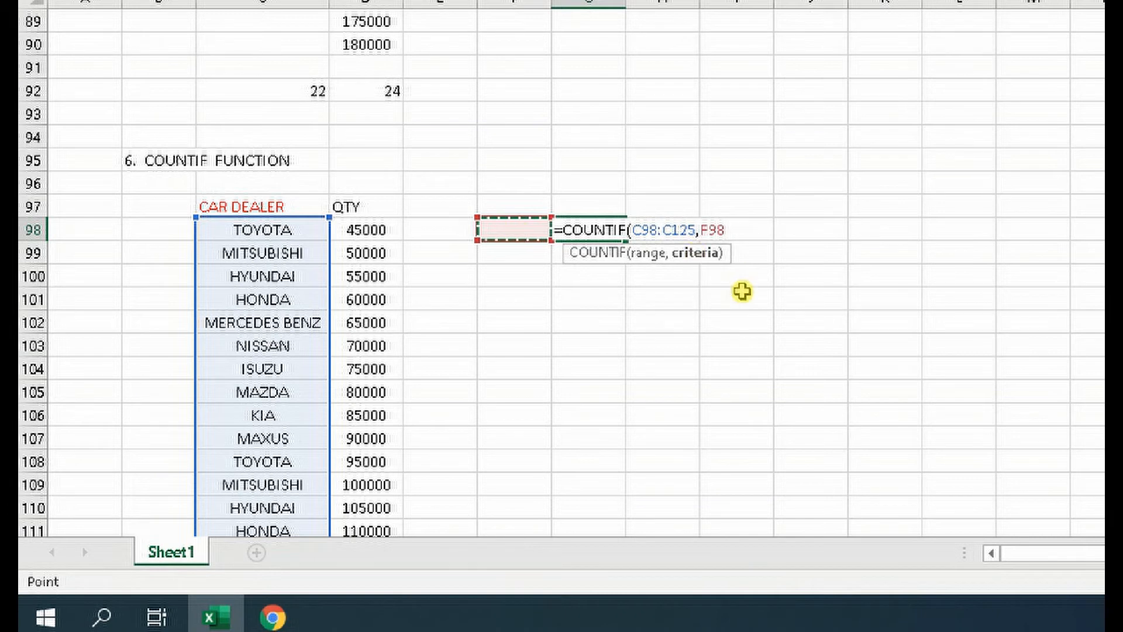
text())
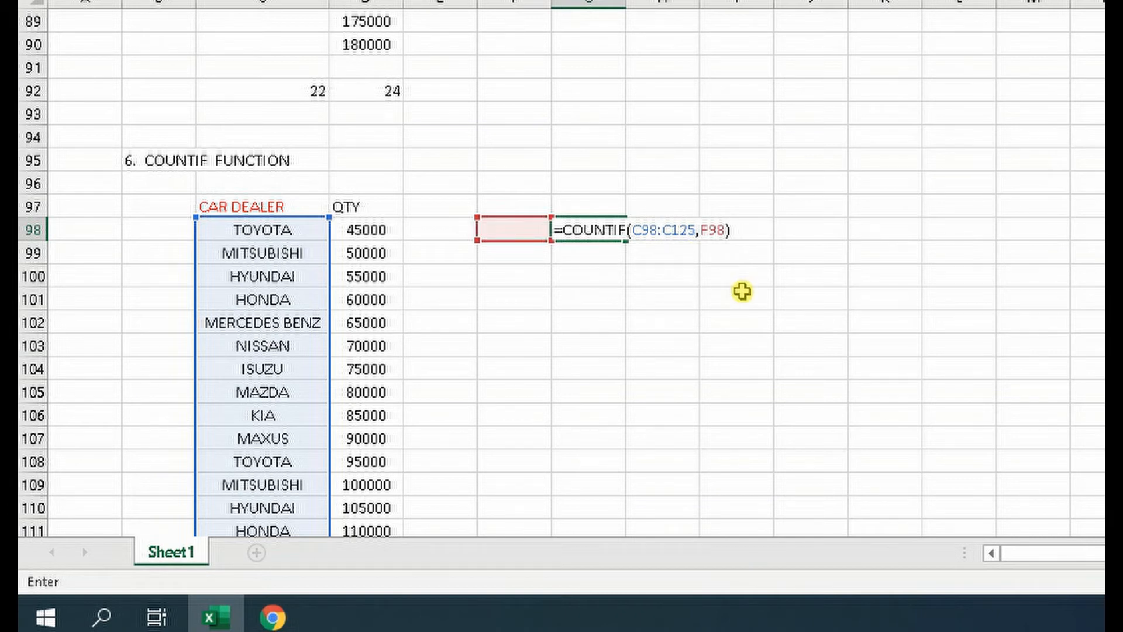
key(Return)
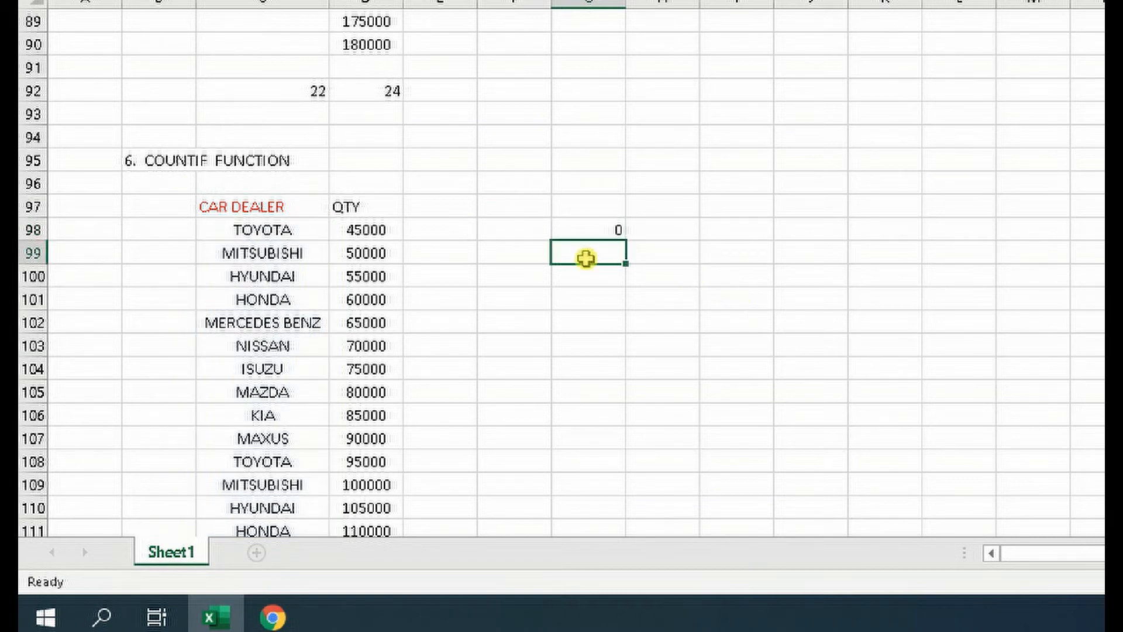
Enter the car name TOYOTA in cell F98 as the criterion for the COUNTIF formula in cell G98
click(508, 230)
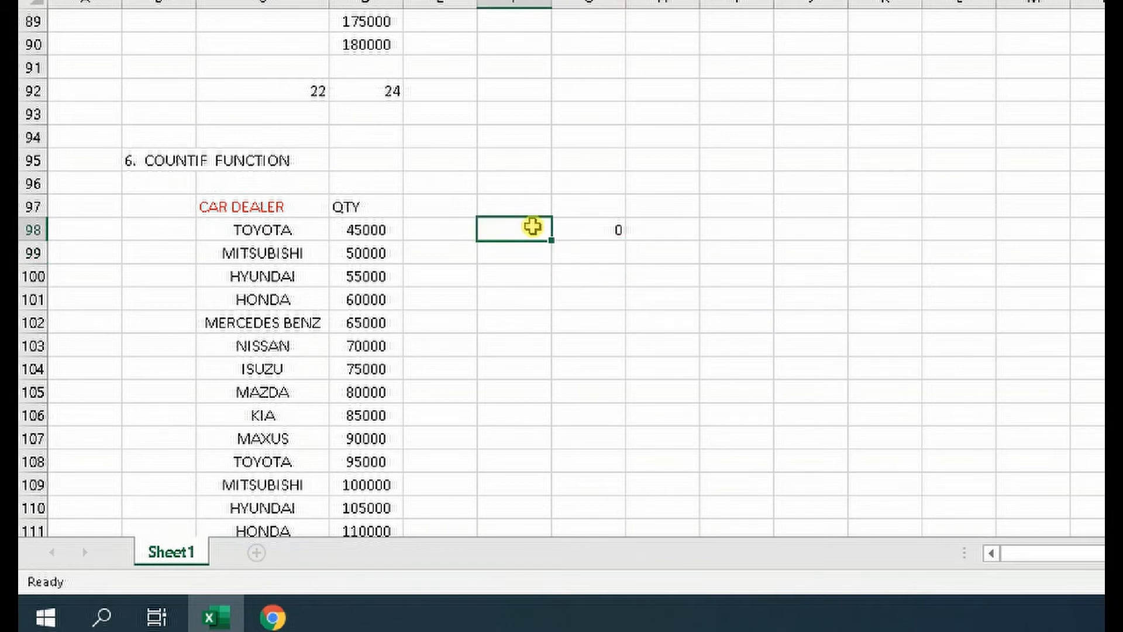
text(TOI)
key(BackSpace)
key(BackSpace)
key(BackSpace)
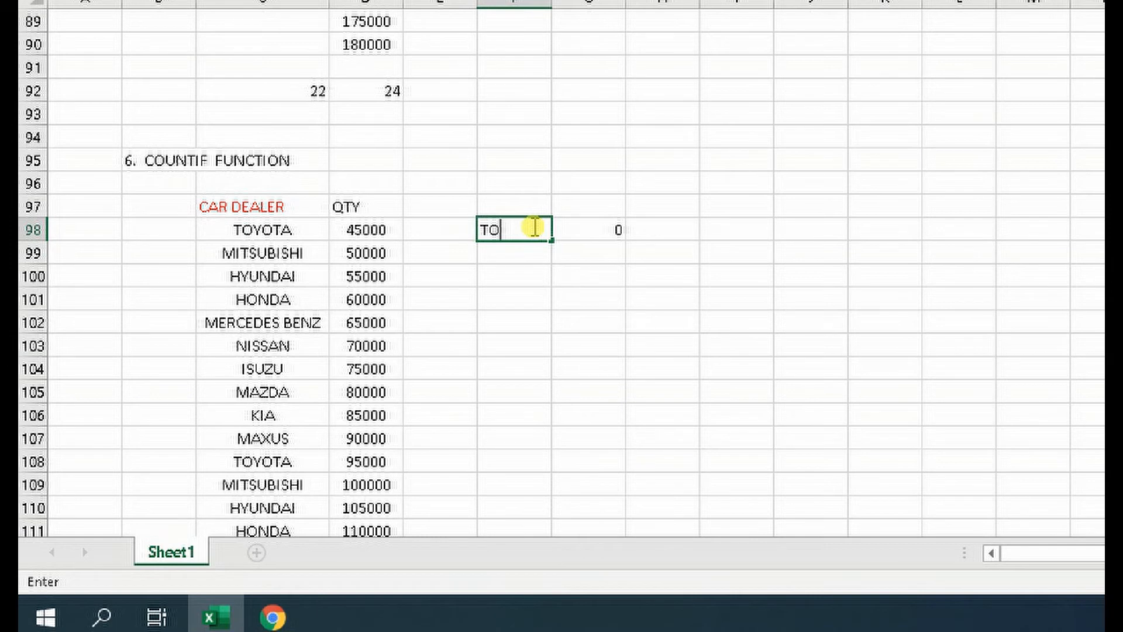
text(TOYOTA)
key(Return)
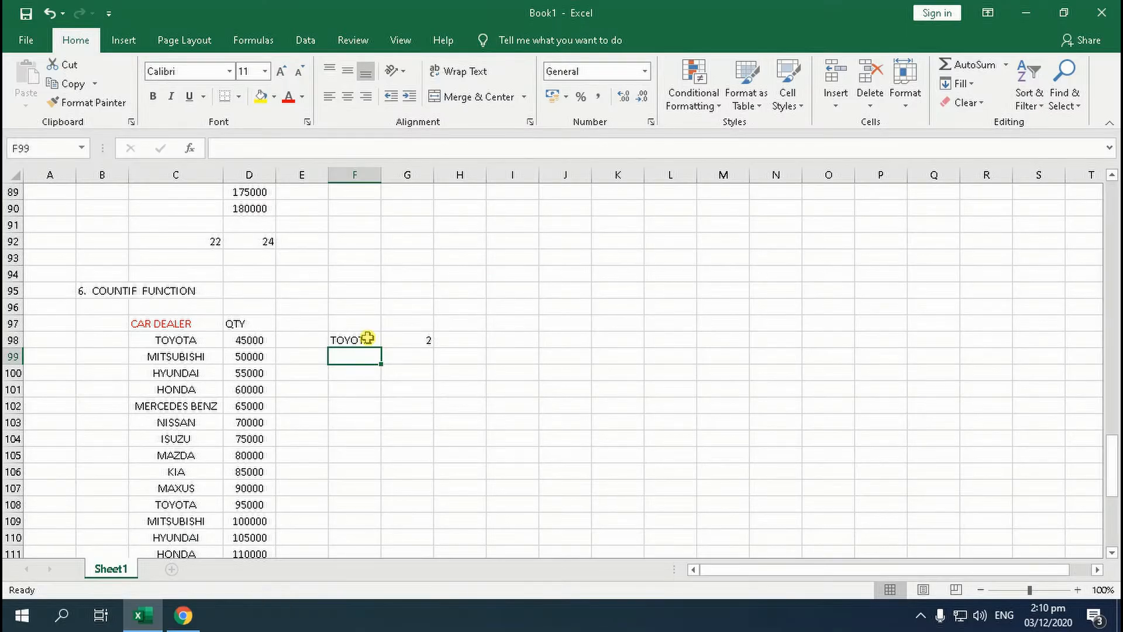
Check the COUNTIF result in cell G98 against the TOYOTA entries in the car list C98:C125
click(586, 224)
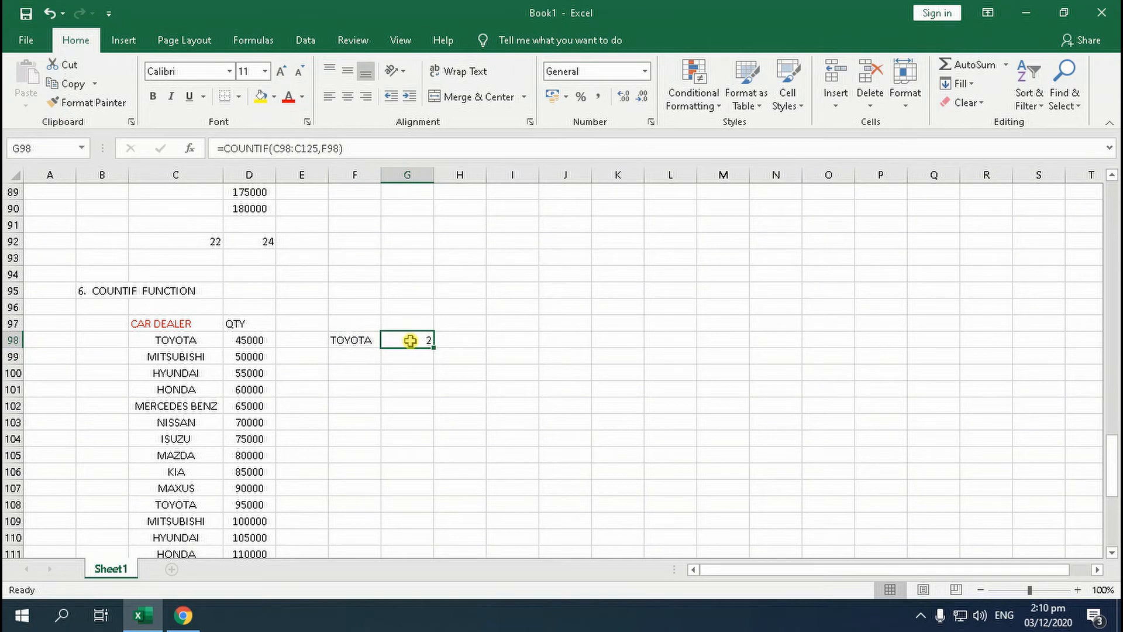
click(167, 343)
scroll(199, 453, down, 1)
click(200, 453)
scroll(200, 453, down, 3)
scroll(200, 453, down, 2)
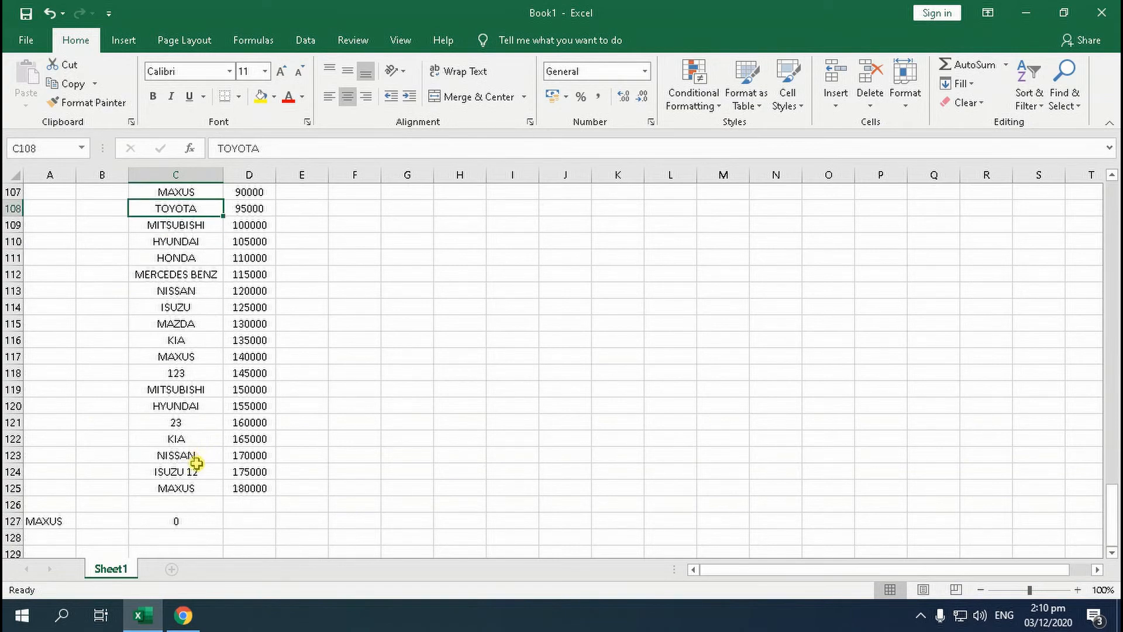
scroll(188, 387, up, 6)
scroll(347, 291, down, 1)
Replace the COUNTIF criterion in cell F98 with the car name HYUNDAI
click(347, 291)
key(Delete)
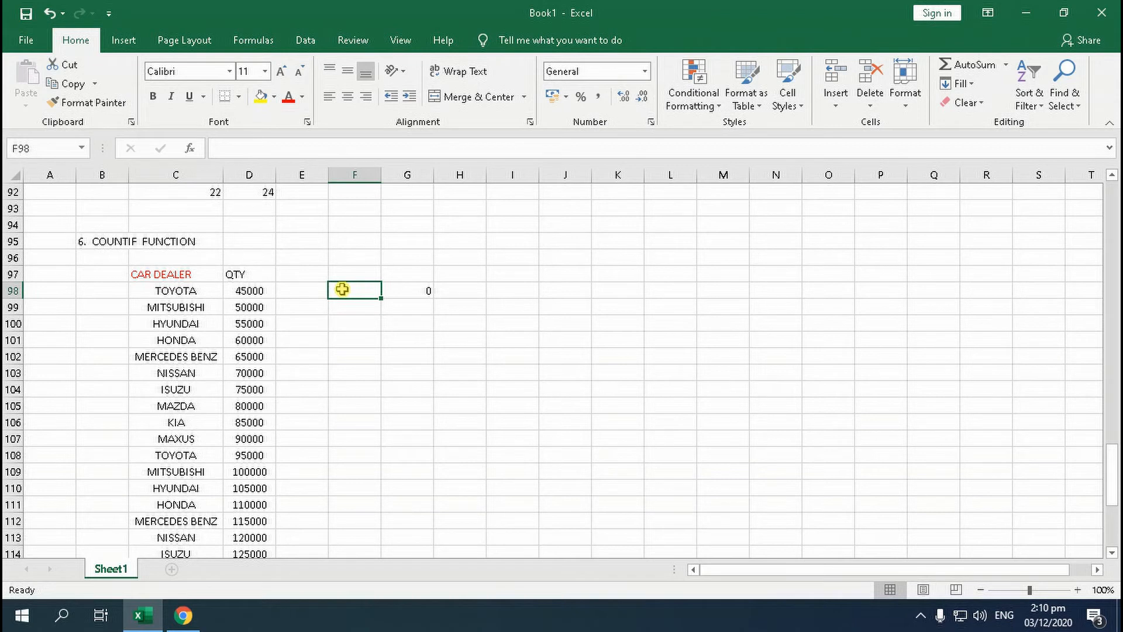
text(HYUNDAI)
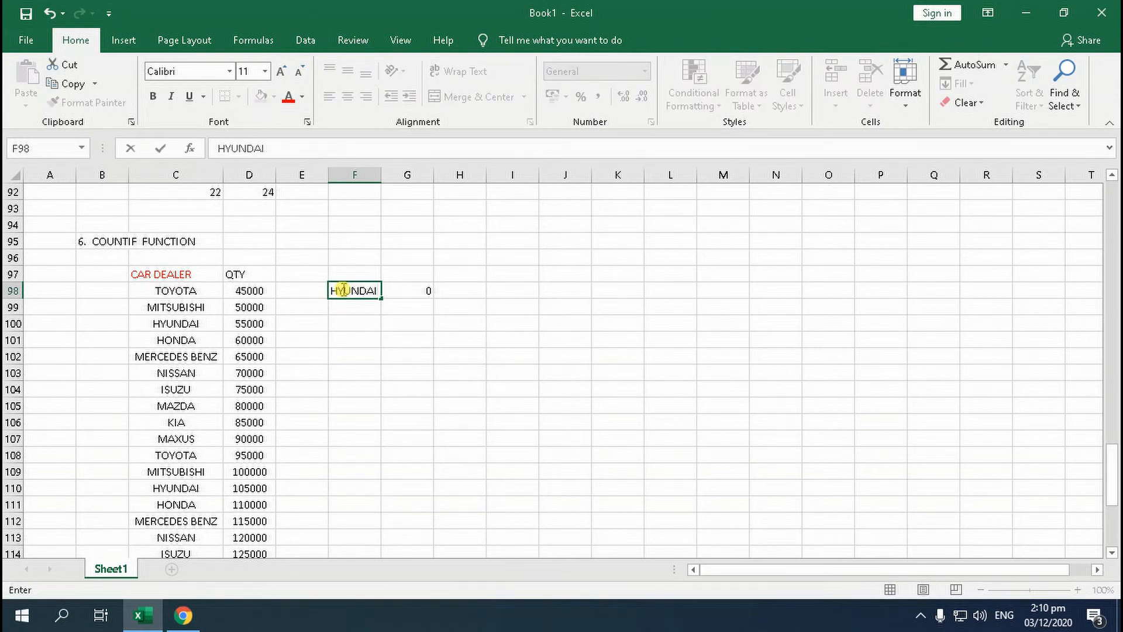
key(Return)
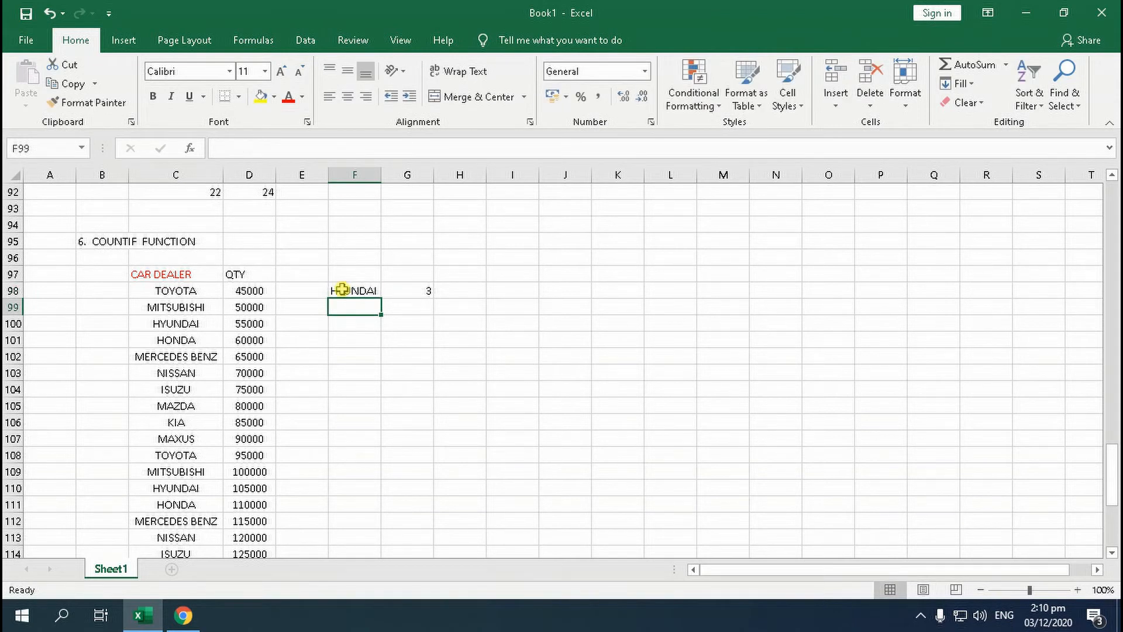
Locate each HYUNDAI entry in the car list C98:C125 and compare them with the count in cell G98
click(188, 326)
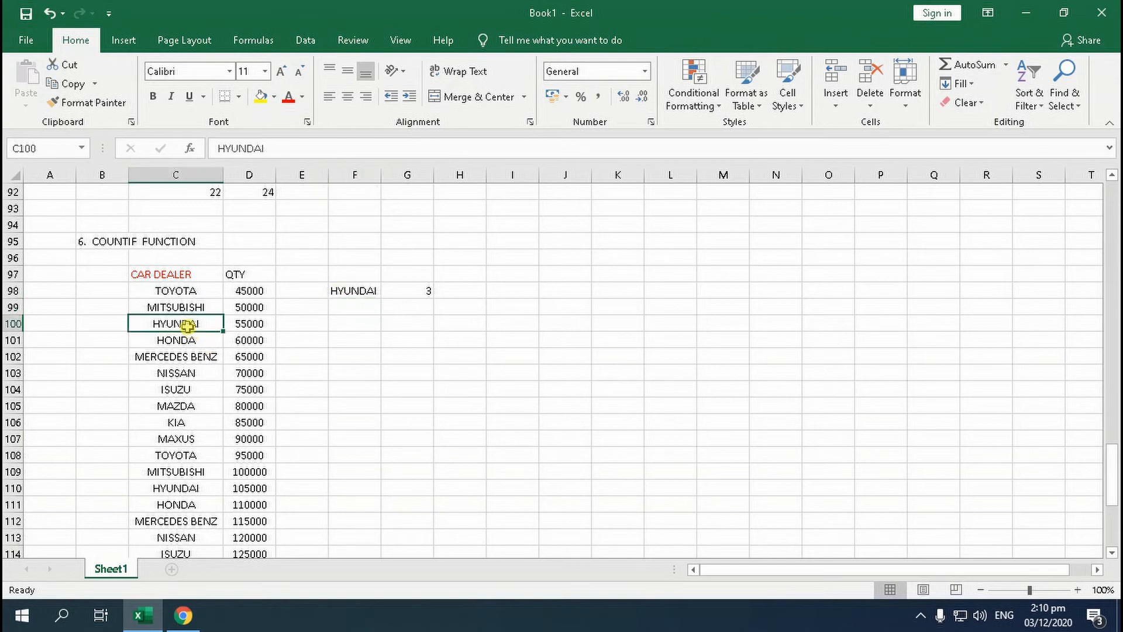
scroll(186, 345, down, 3)
click(186, 339)
click(192, 504)
scroll(193, 507, down, 2)
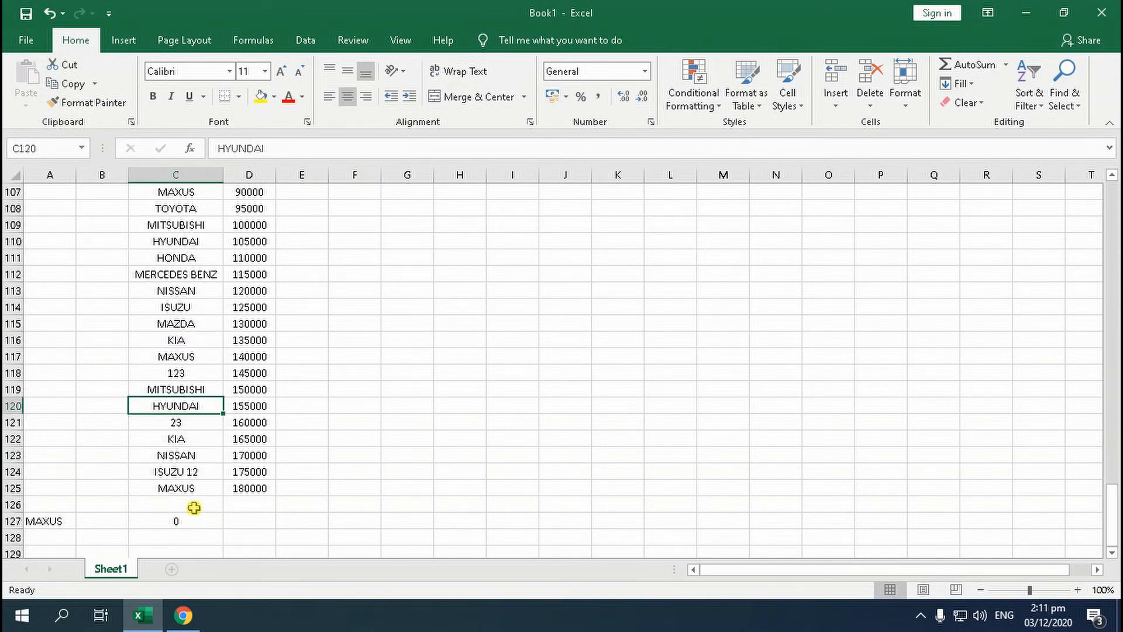
scroll(363, 409, up, 9)
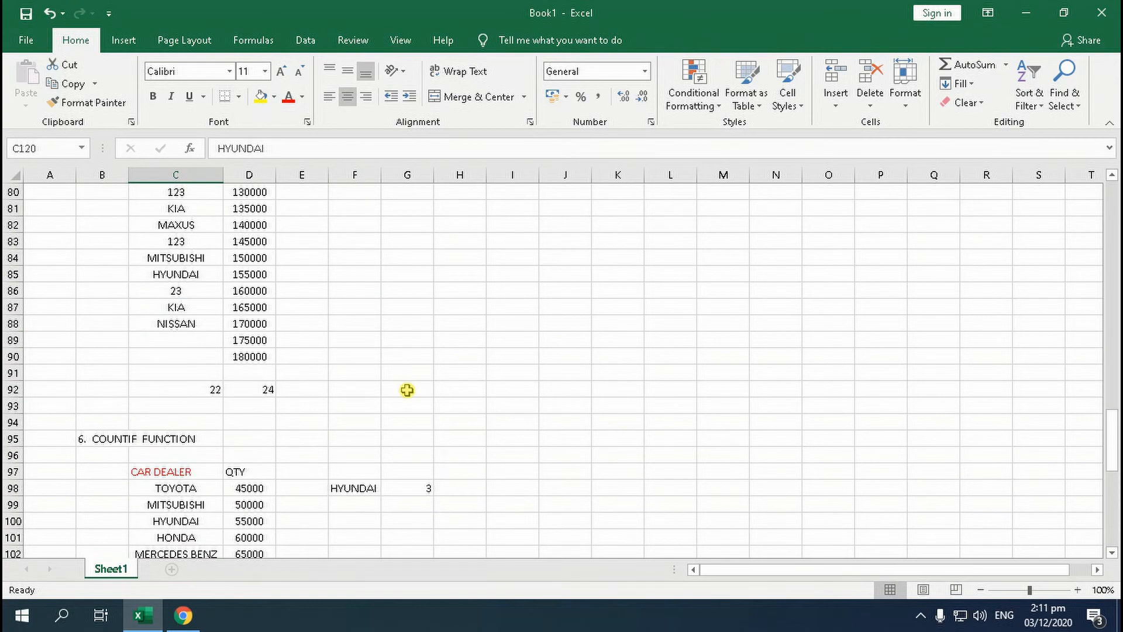
Enter the section heading 7. CONCATENATE in cell B130 below the car list
scroll(407, 389, down, 2)
scroll(406, 386, down, 3)
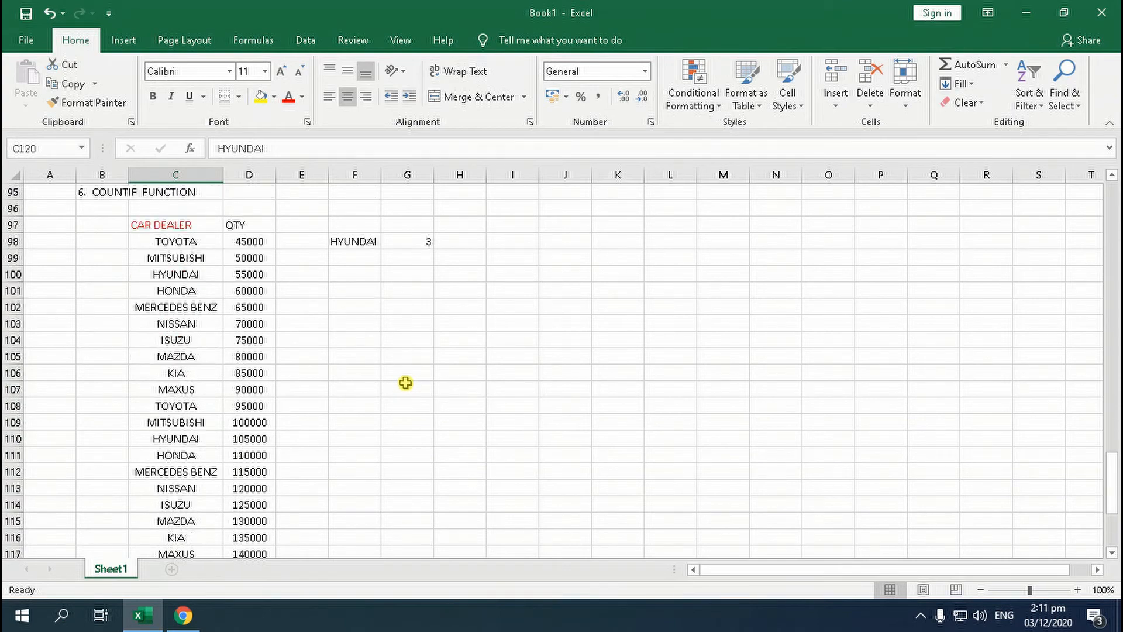
scroll(406, 383, down, 8)
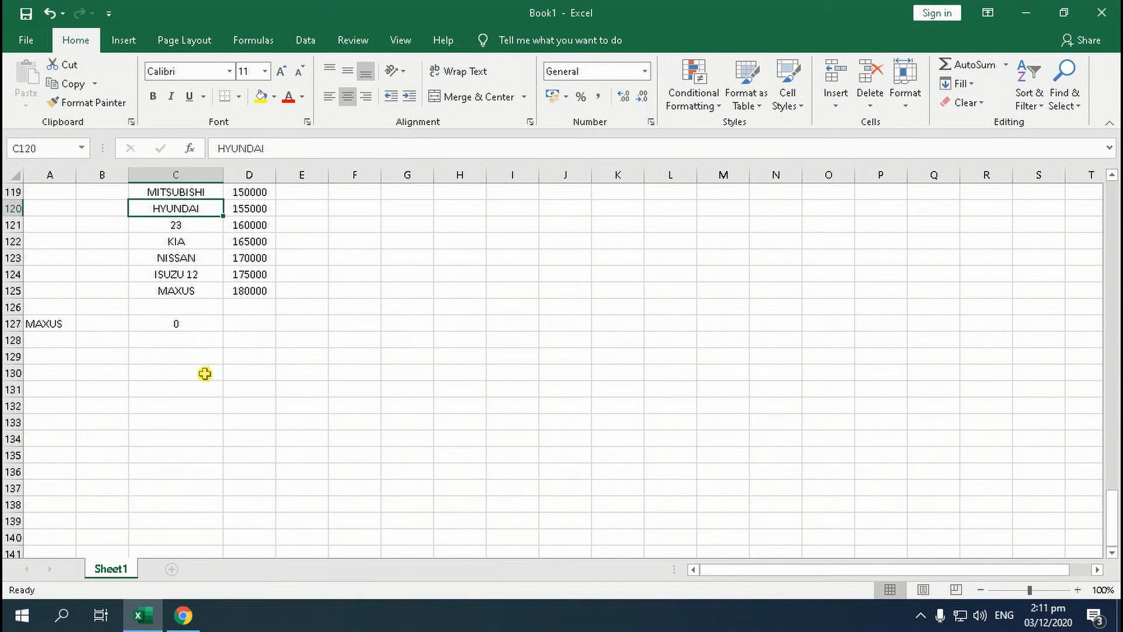
click(100, 372)
text(7.  CONCATENATE)
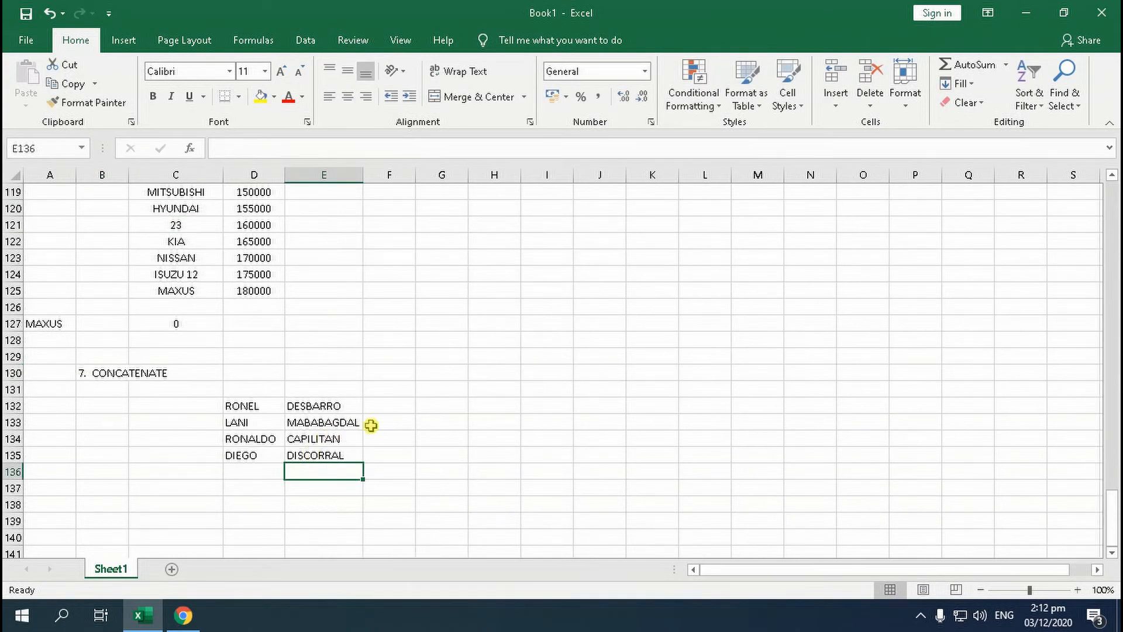
Review the first and last name in cells D132 and E132, and slightly widen column H to make room for the combined name
click(503, 407)
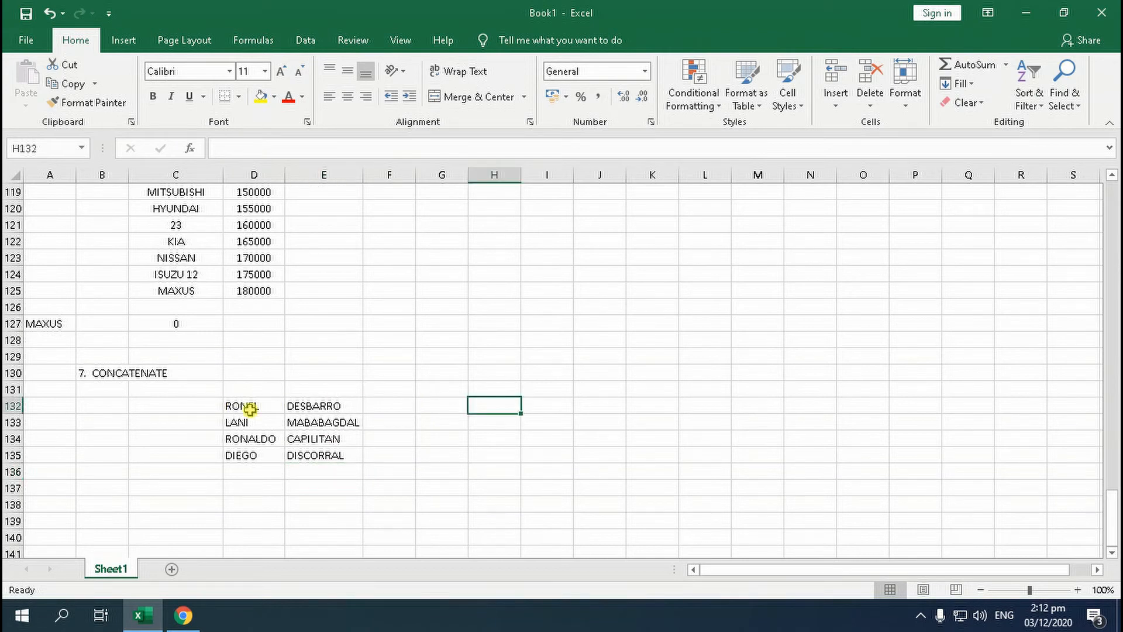
click(323, 403)
click(268, 406)
click(308, 410)
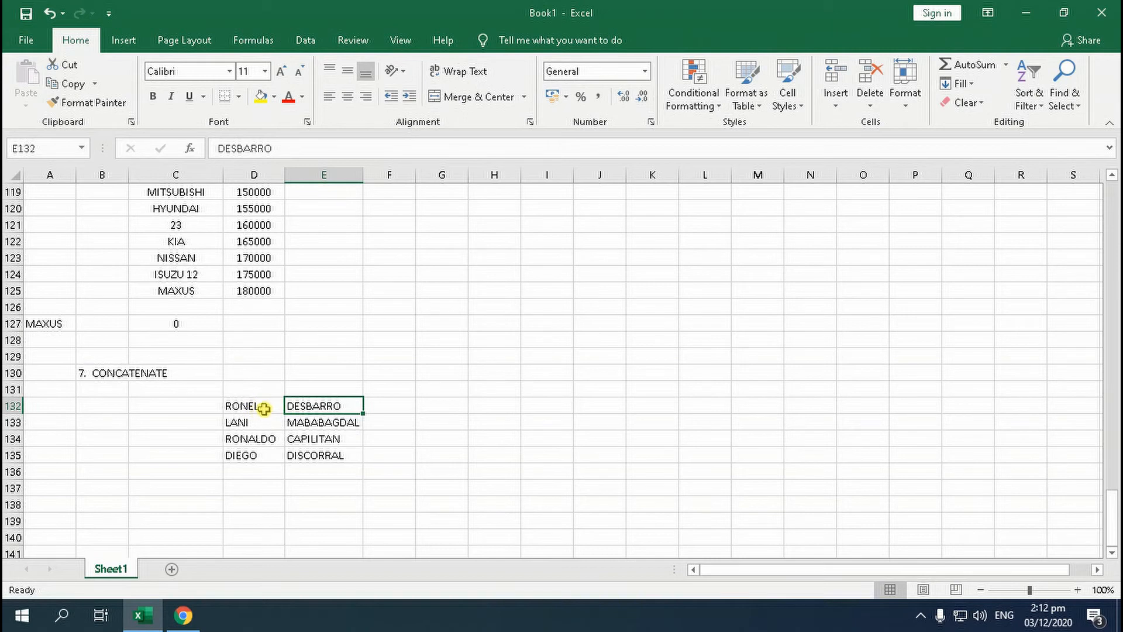
click(485, 405)
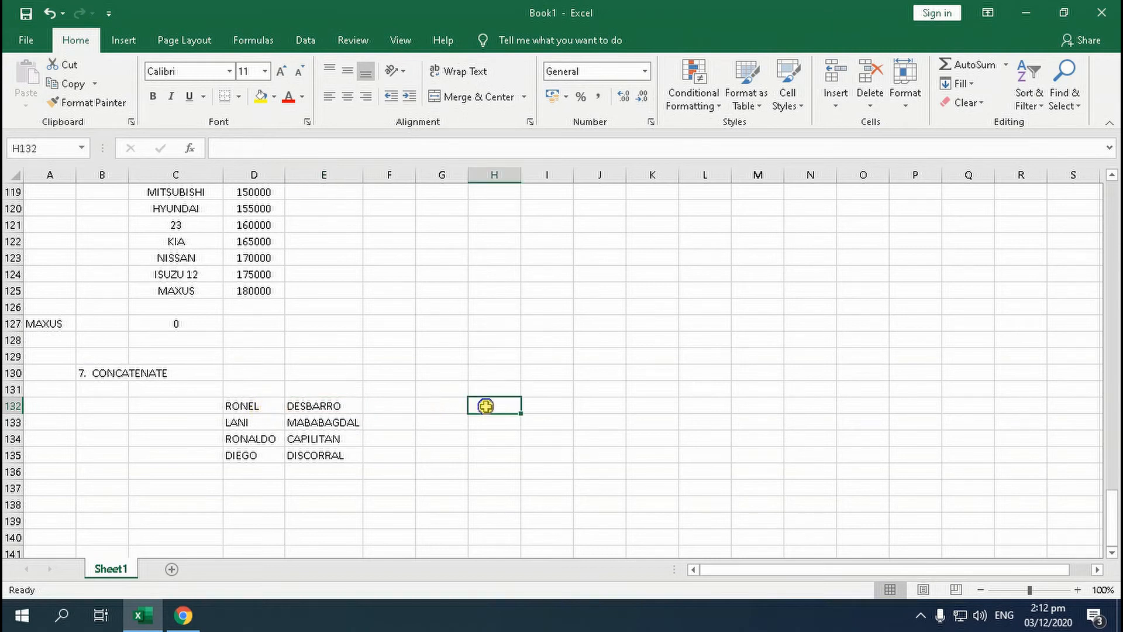
drag(521, 176, 535, 179)
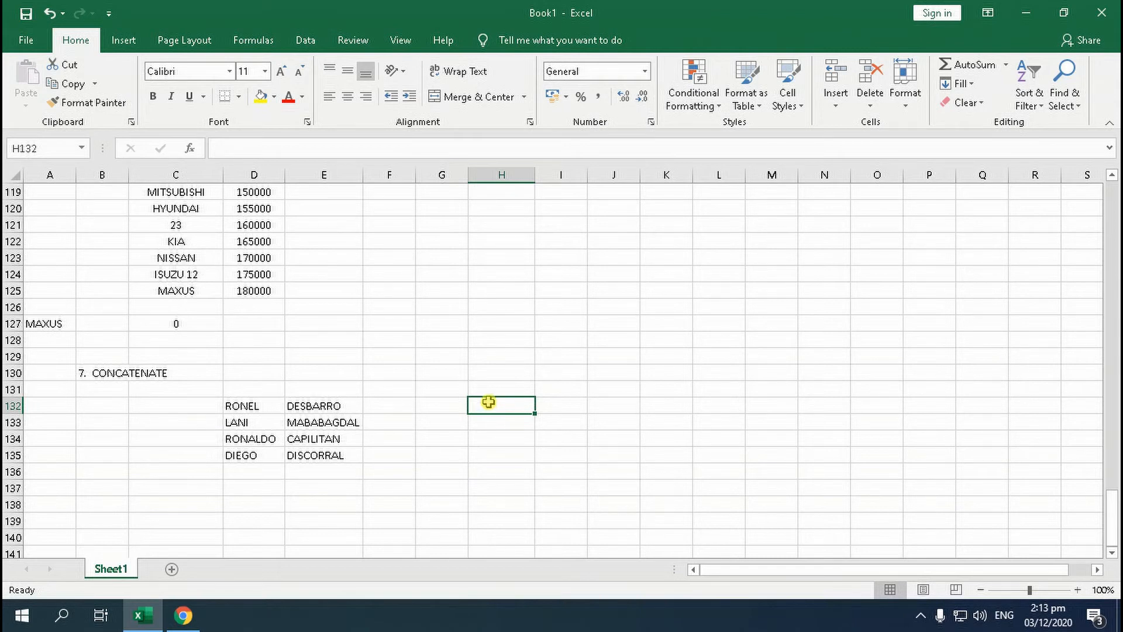
Enter =CONCATENATE(D132,E132) in cell H132 to join the first and last name
text(=)
text(CO)
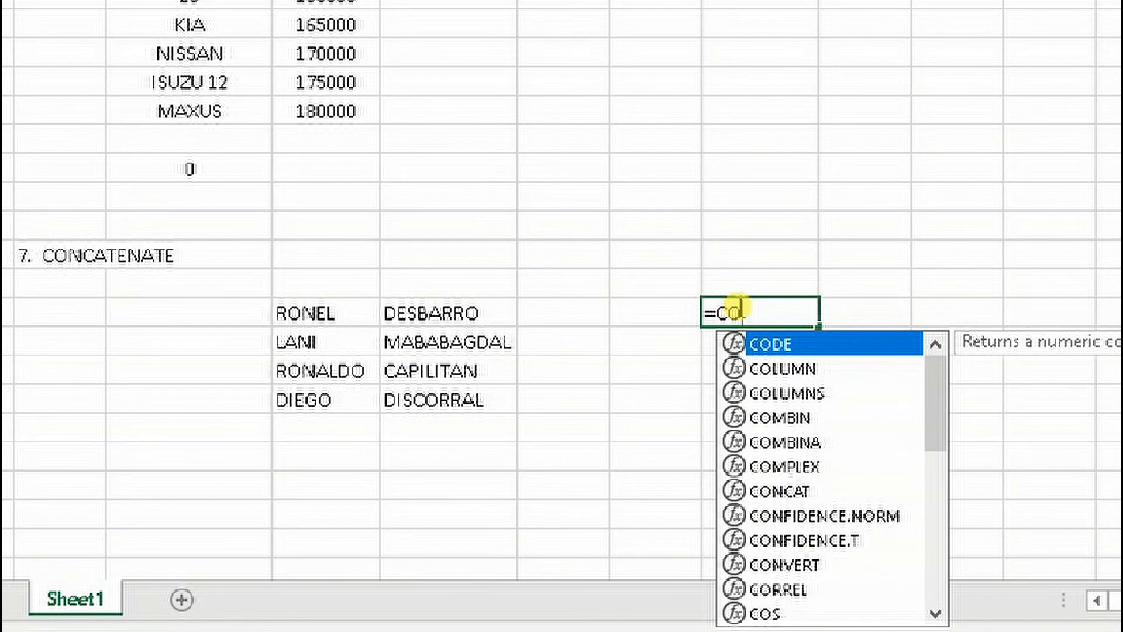
text(NCATENAT)
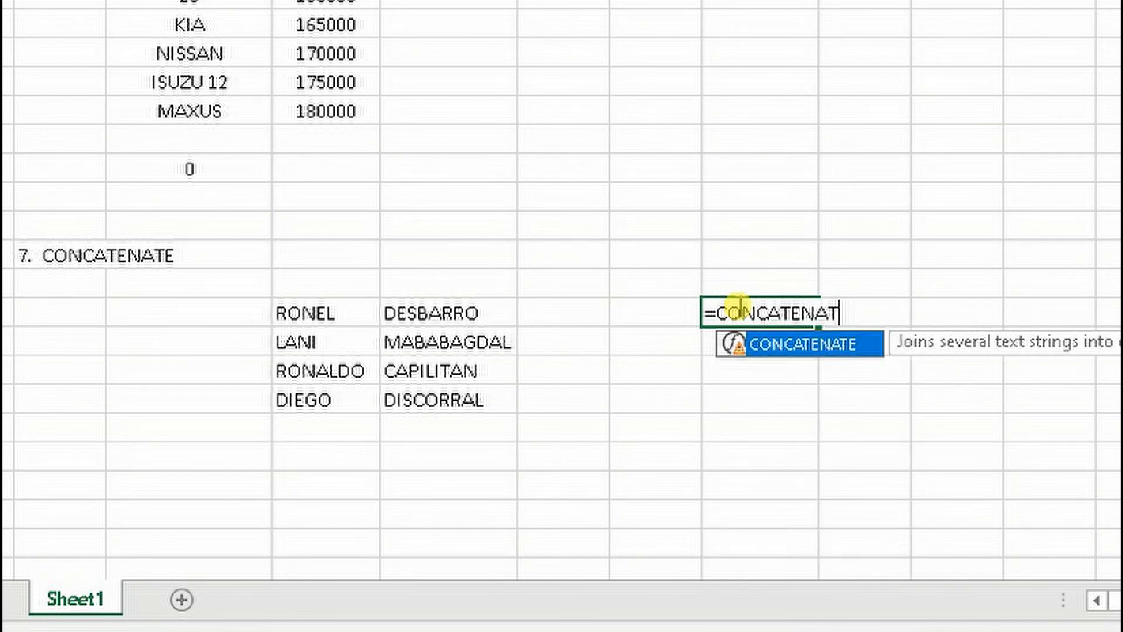
text(E()
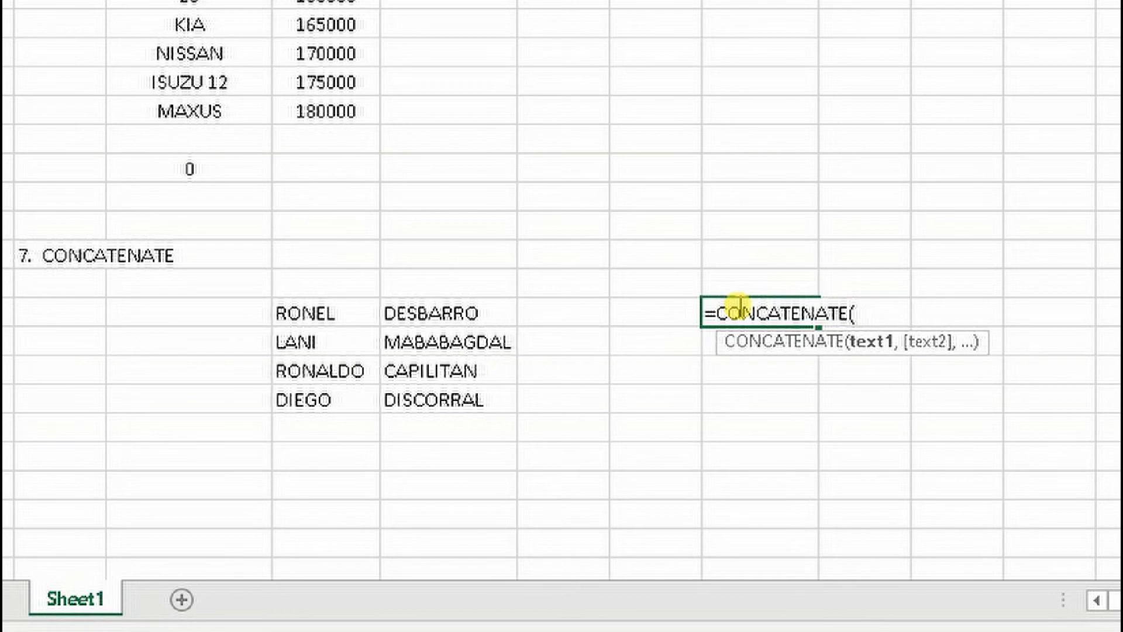
click(310, 316)
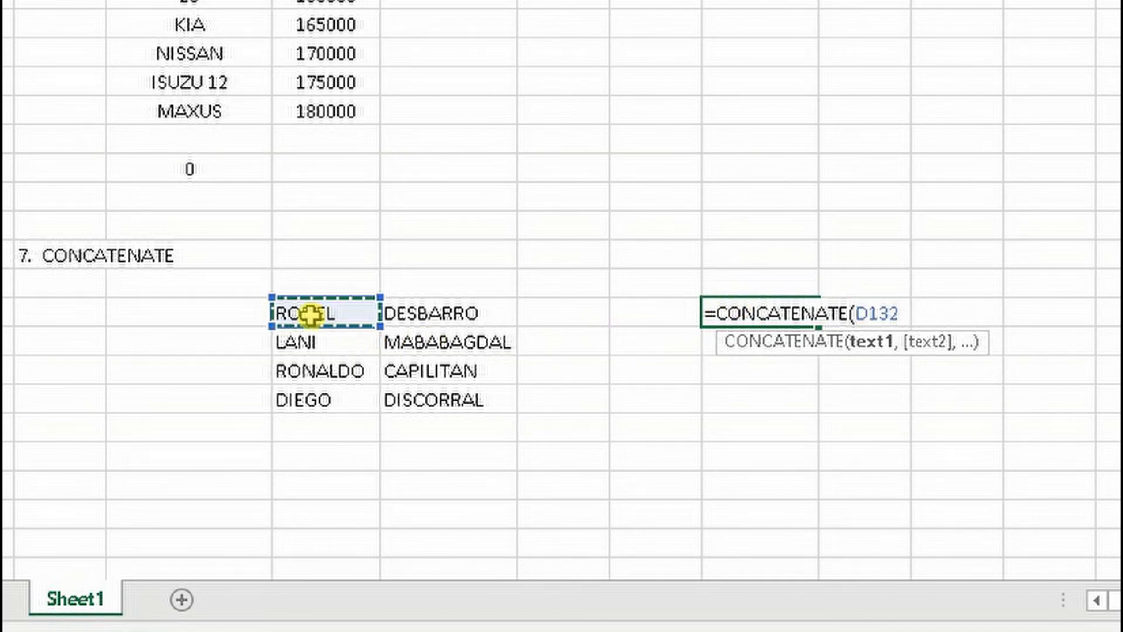
text(,)
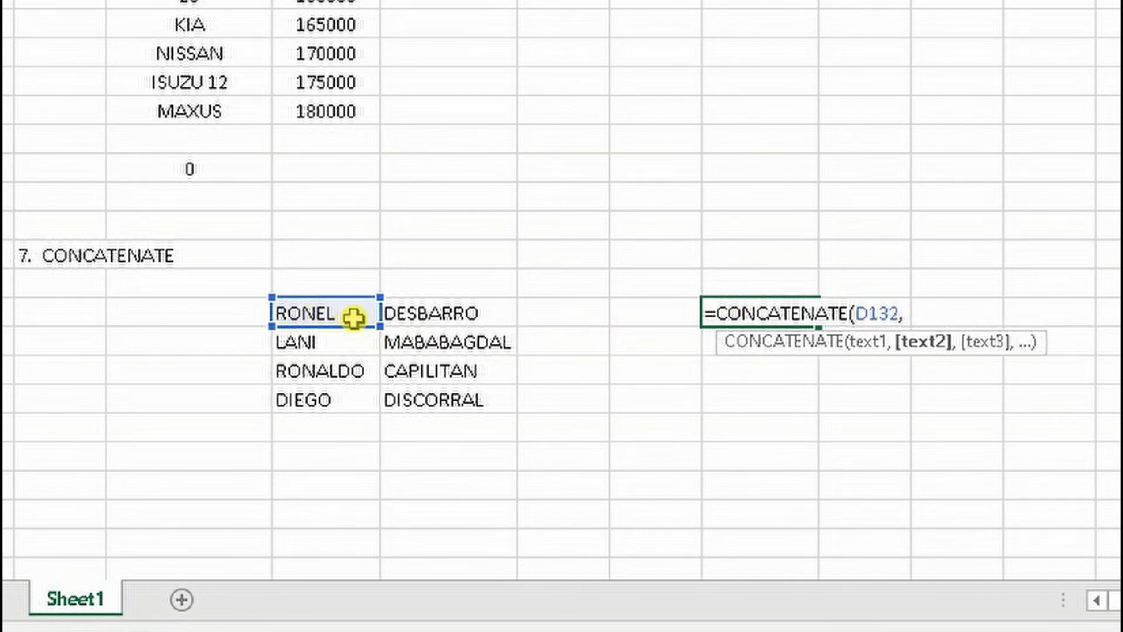
click(421, 316)
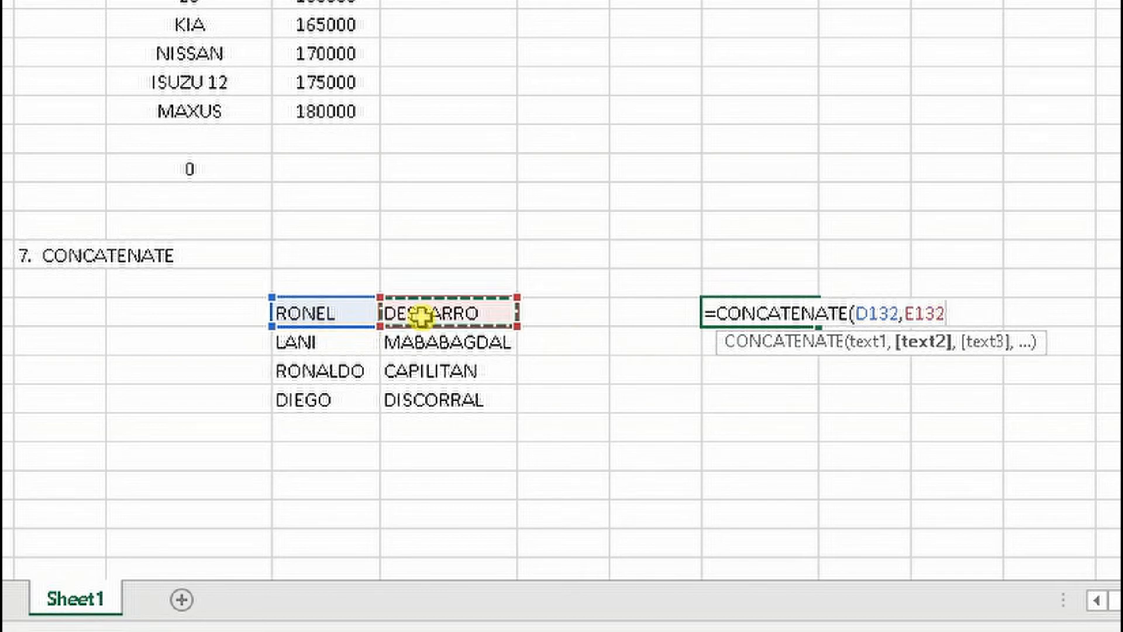
text())
key(Return)
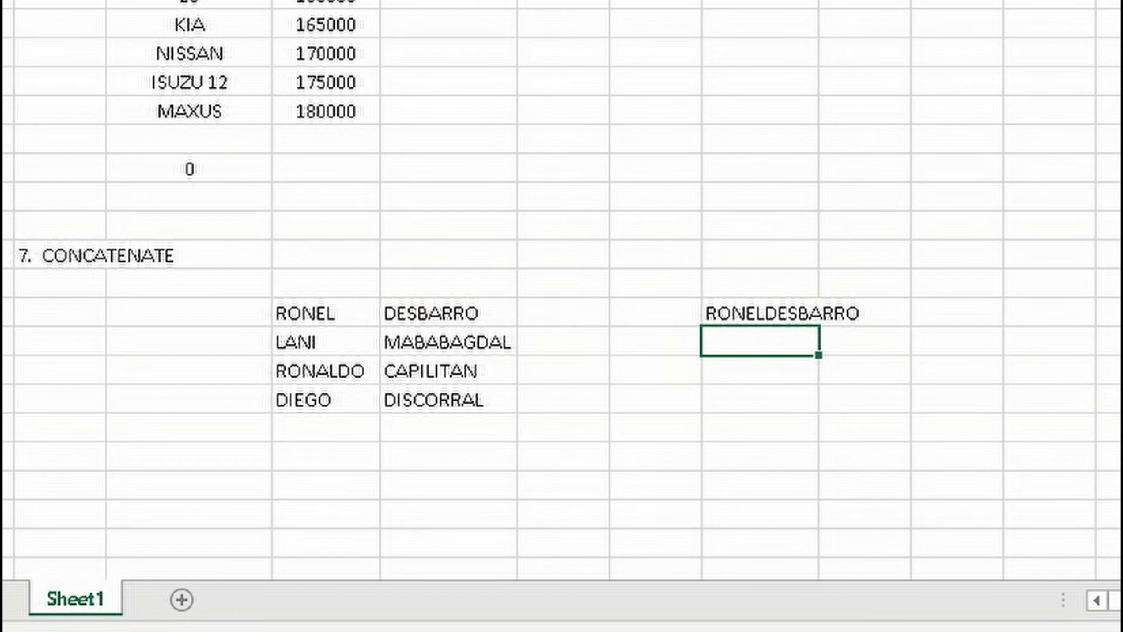
Widen column H to fit the combined name and fill the CONCATENATE formula from H132 down to H135
drag(819, 0, 879, 0)
click(809, 315)
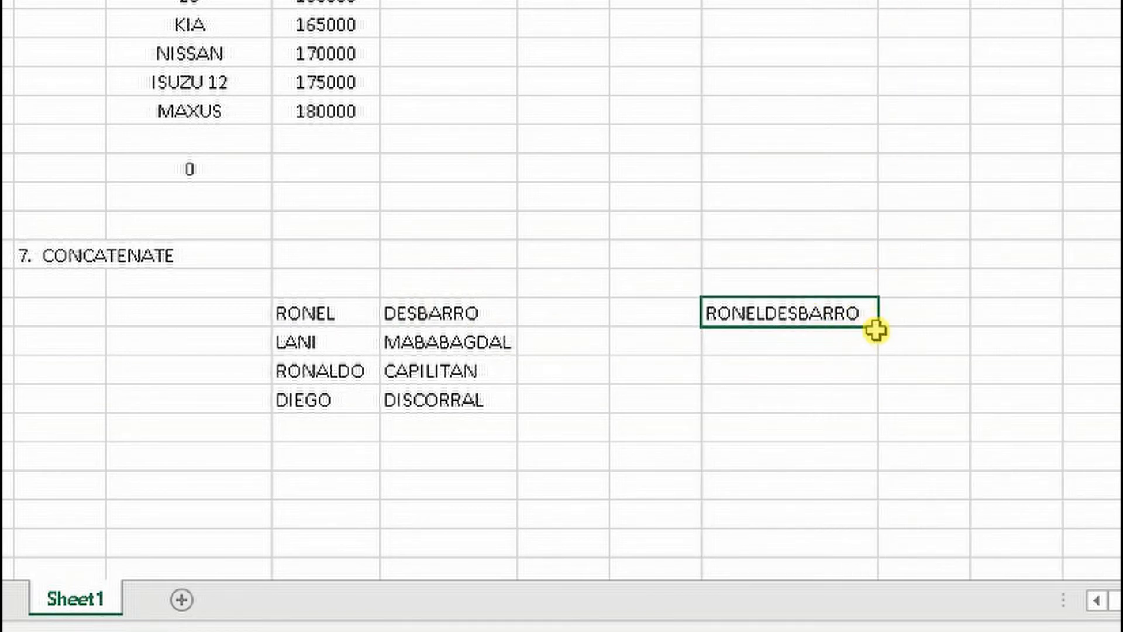
drag(875, 326, 880, 398)
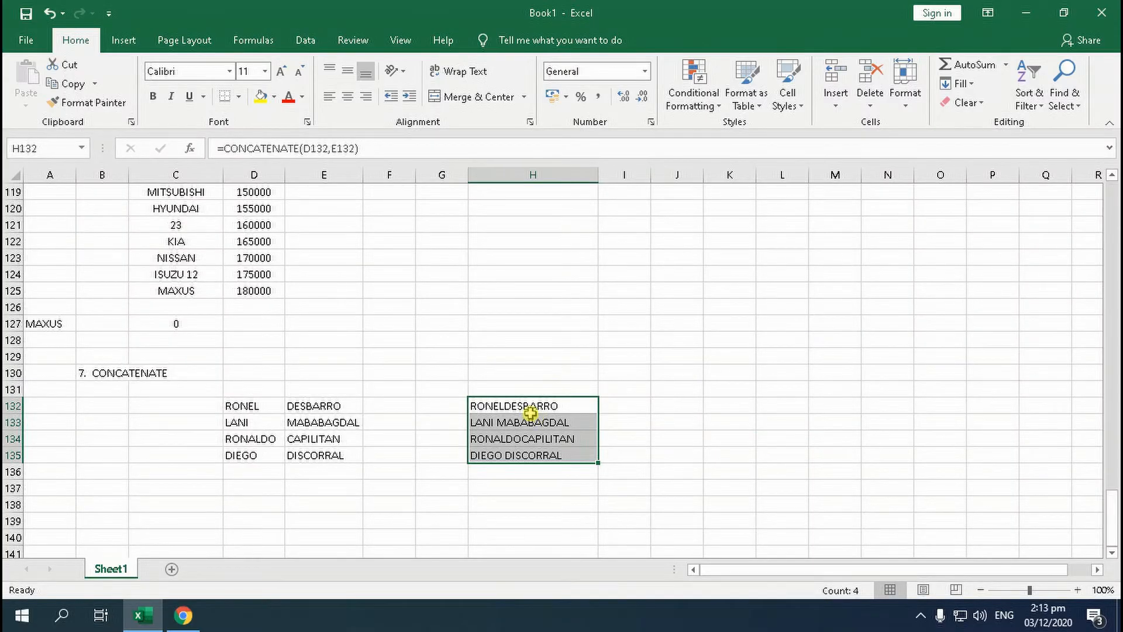
click(524, 409)
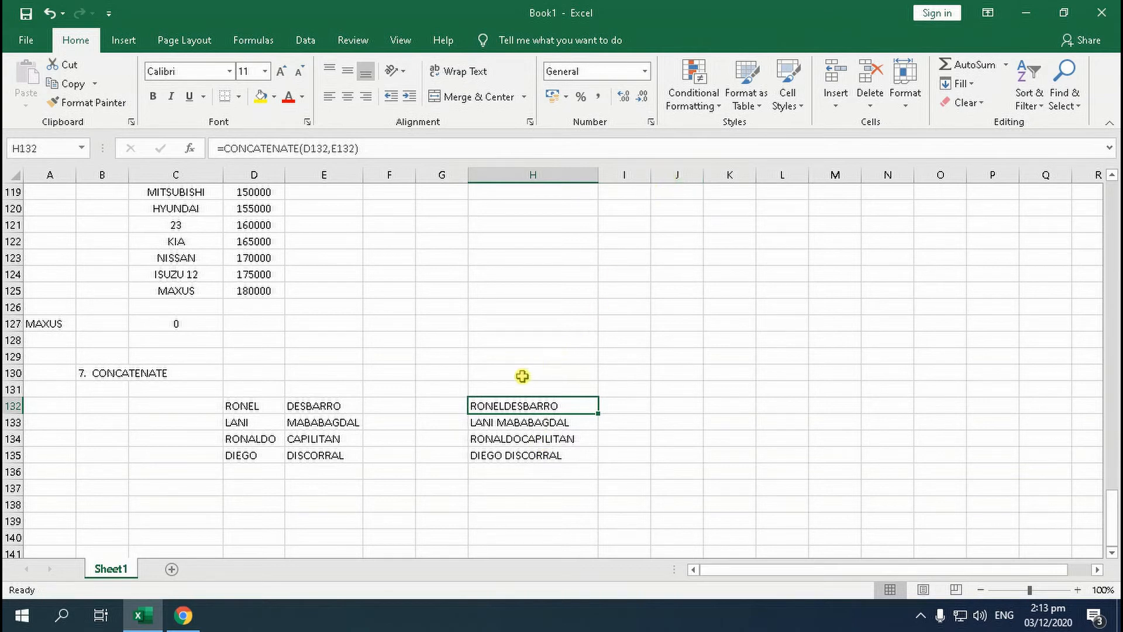
Widen column I, enter =CONCATENATE(D132," ",E132) in I132 to join the names with a space, and fill it down to I135
drag(649, 179, 721, 186)
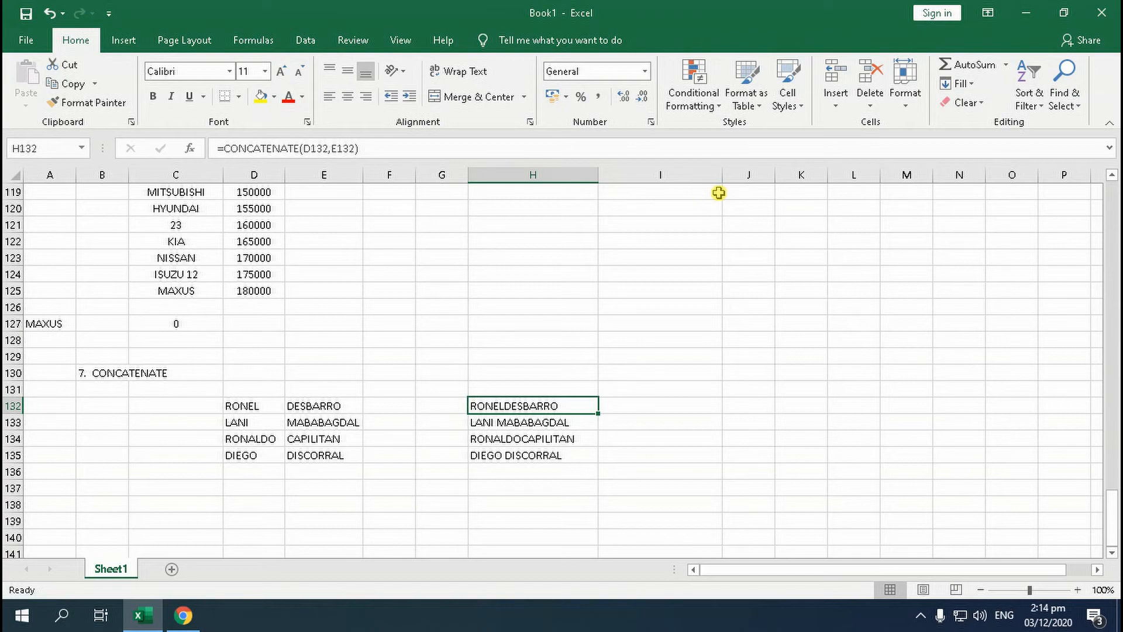
click(653, 404)
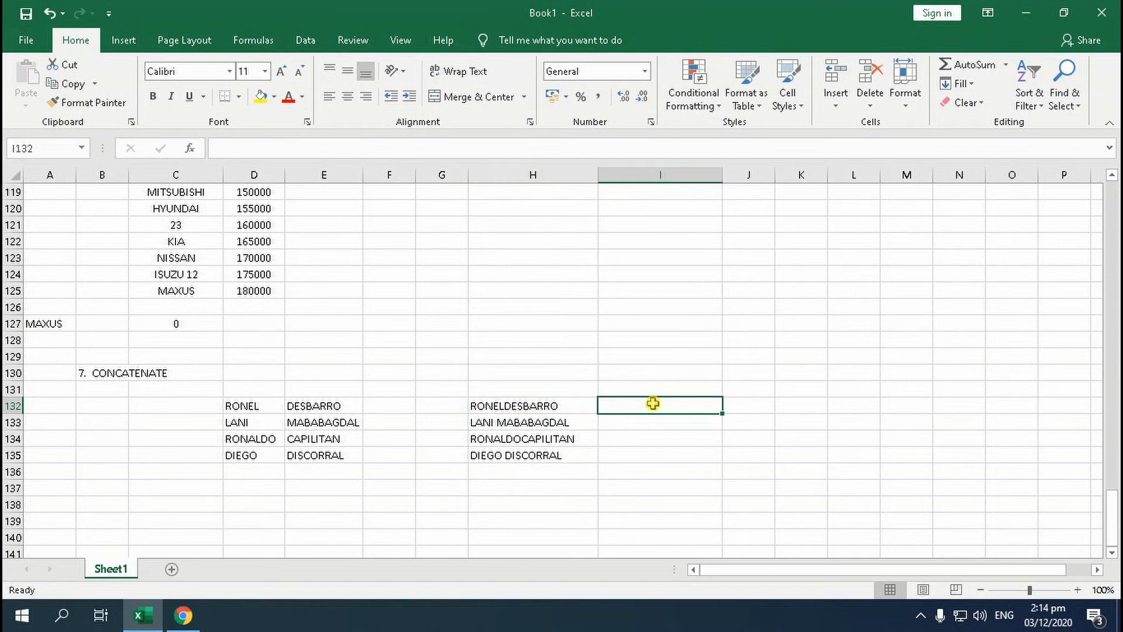
text(=CONCATENATE(D132,")
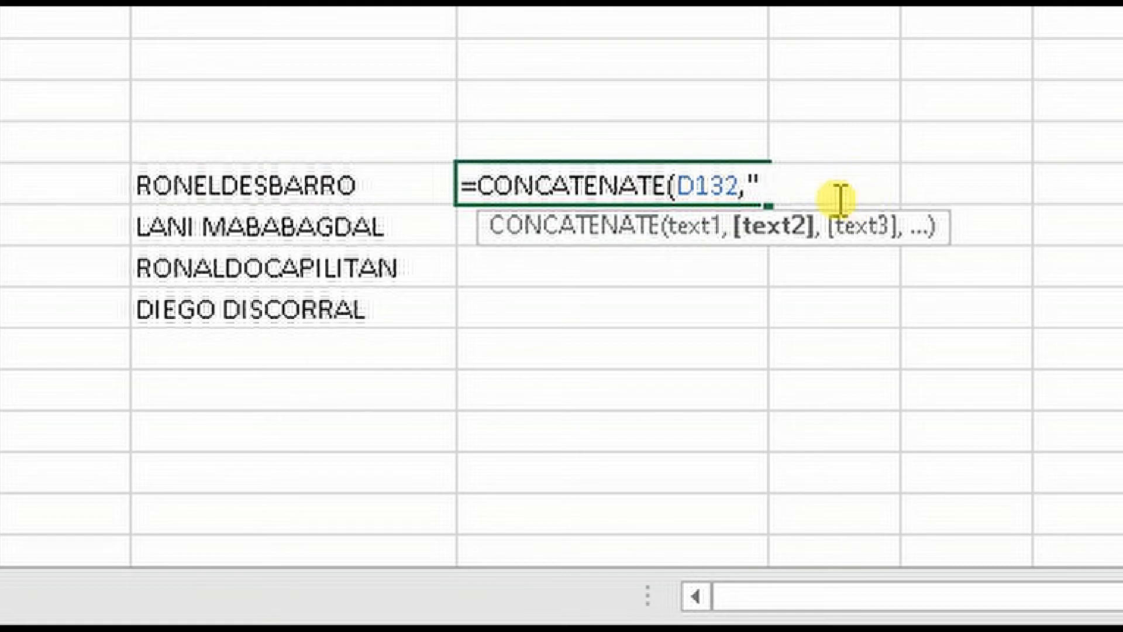
text(")
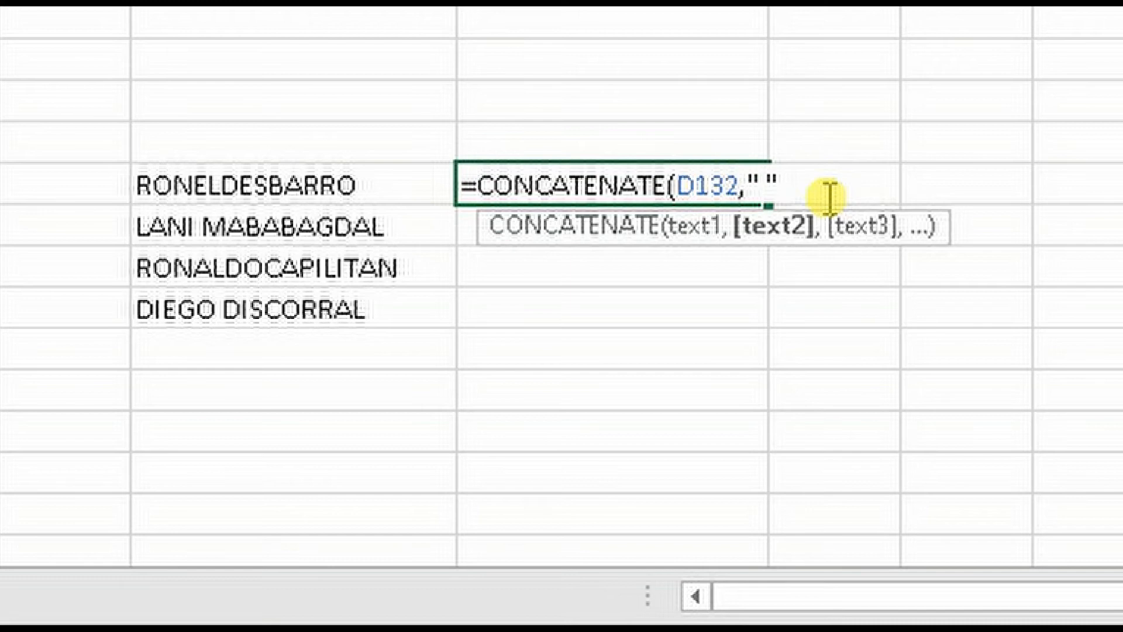
text(,)
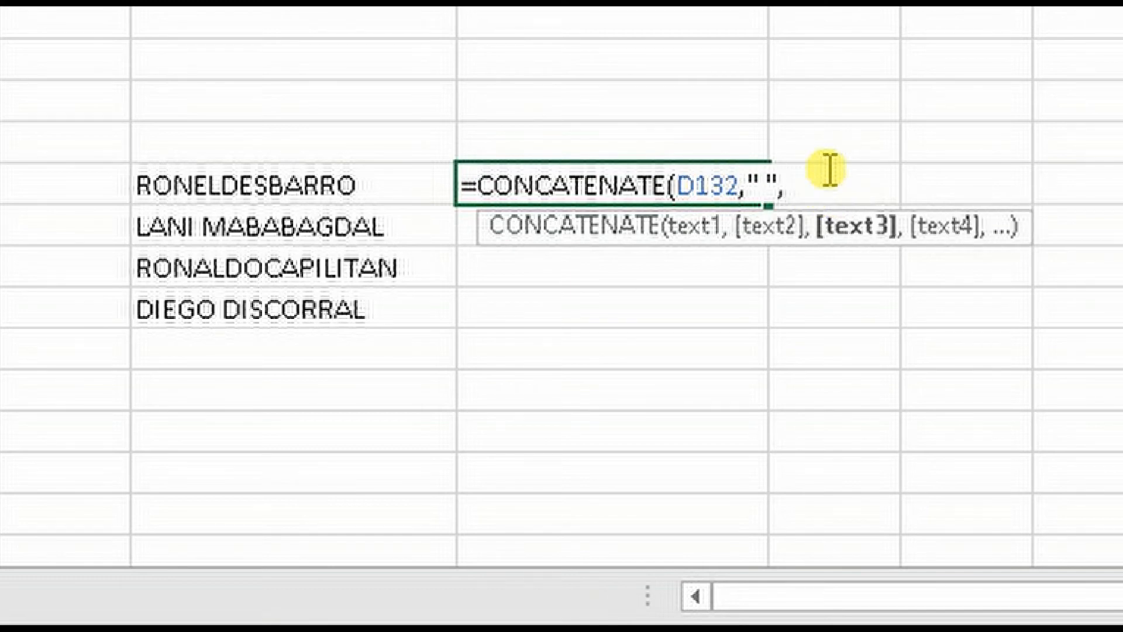
text(E132)
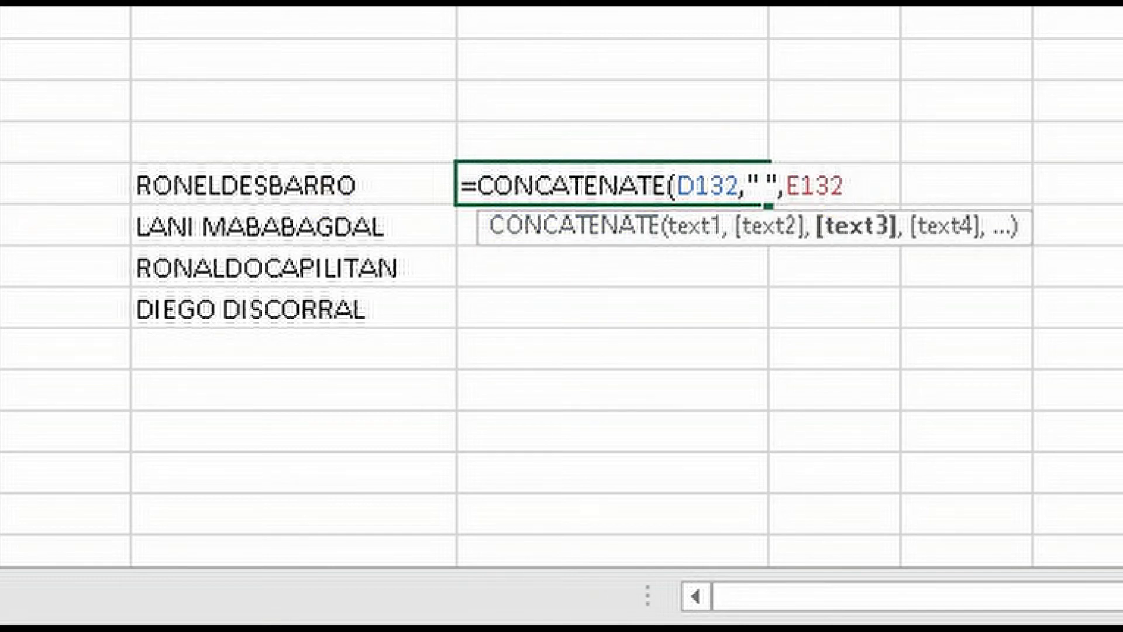
text())
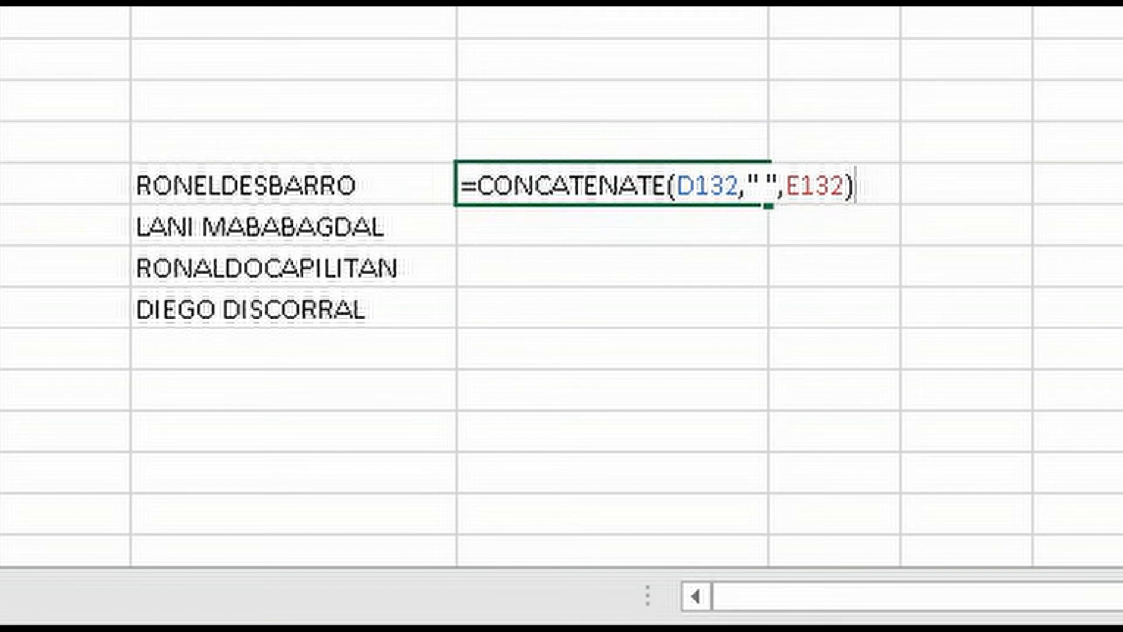
key(Return)
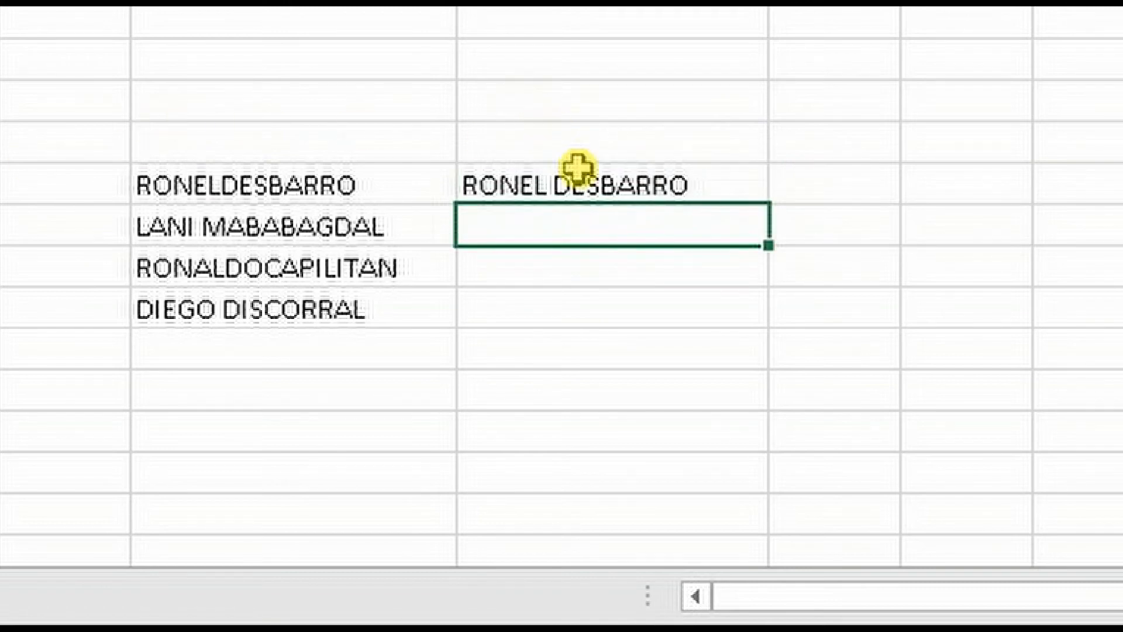
click(541, 186)
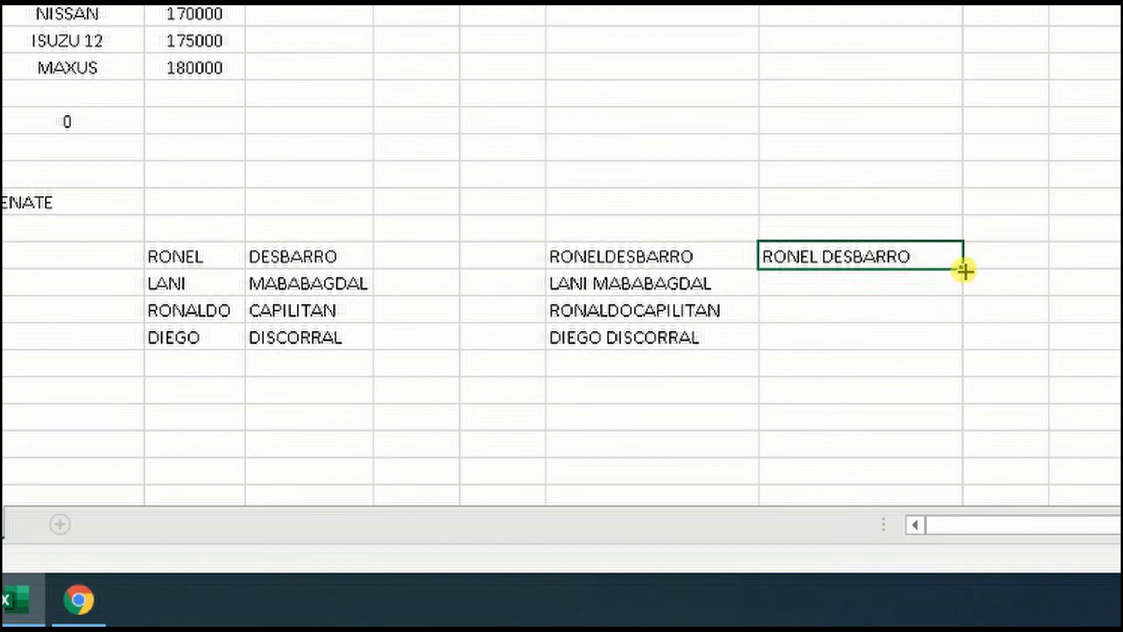
drag(962, 271, 954, 344)
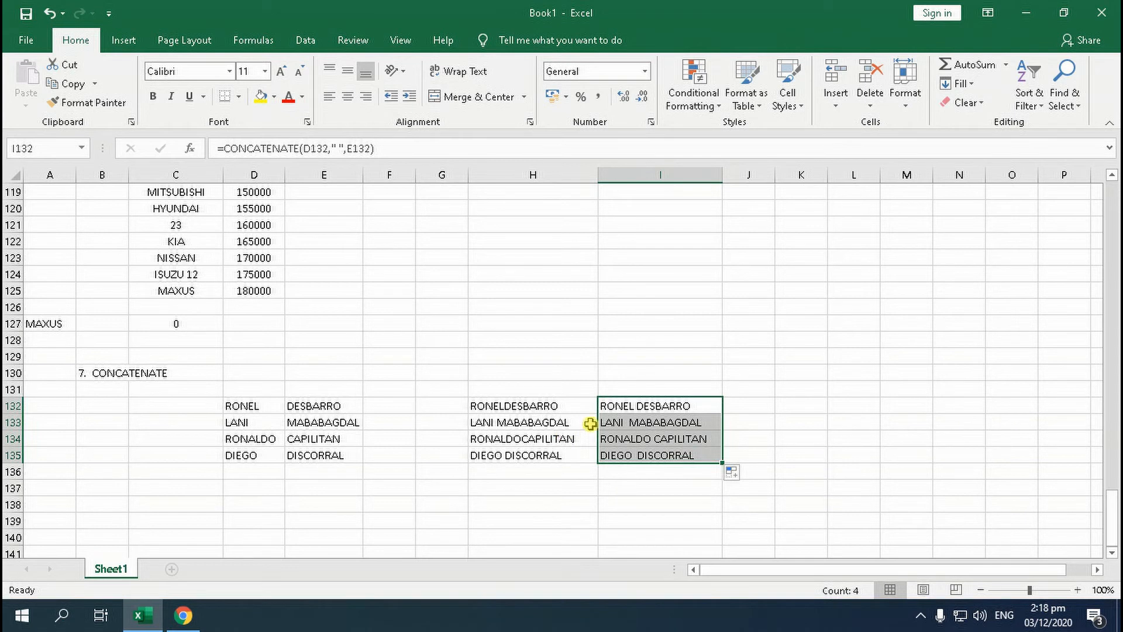
Enter the section heading 8. IF FUNCTION in cell B139 below the name list
scroll(591, 420, down, 2)
click(88, 419)
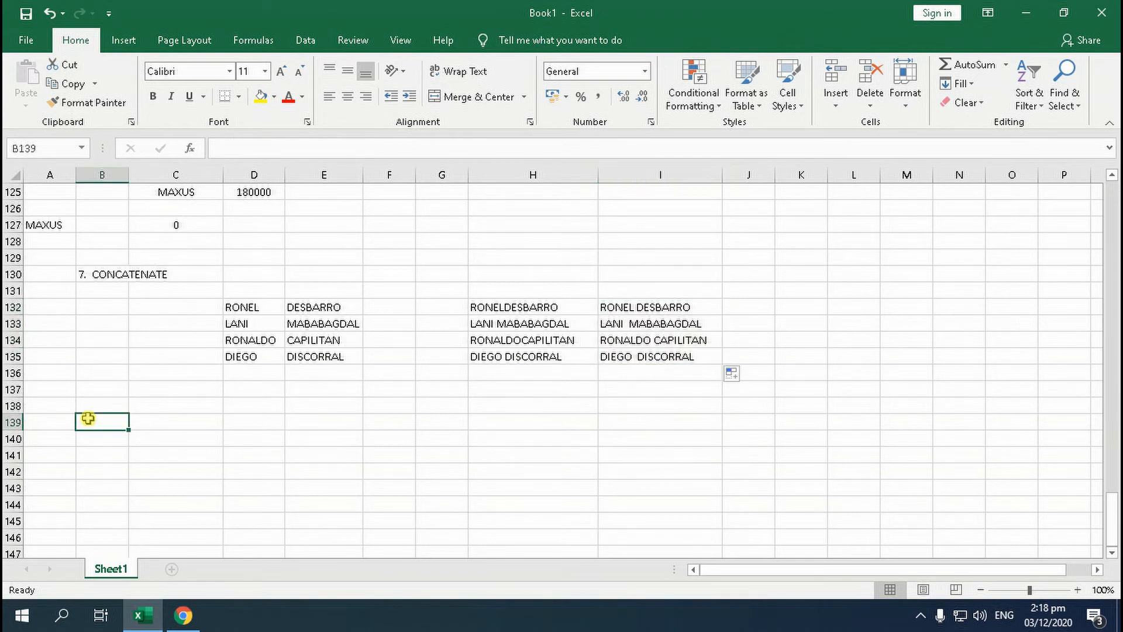
text(8.)
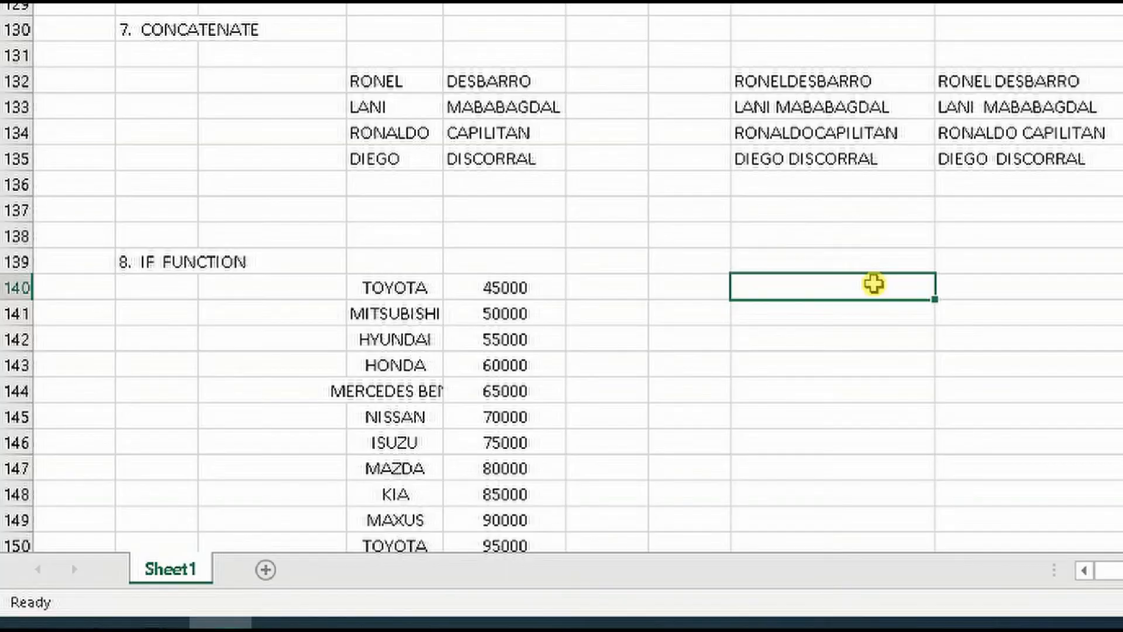
Enter =IF(D140="TOYOTA",TRUE,FALSE) in cell H140 to test whether the first car is a TOYOTA
text(=)
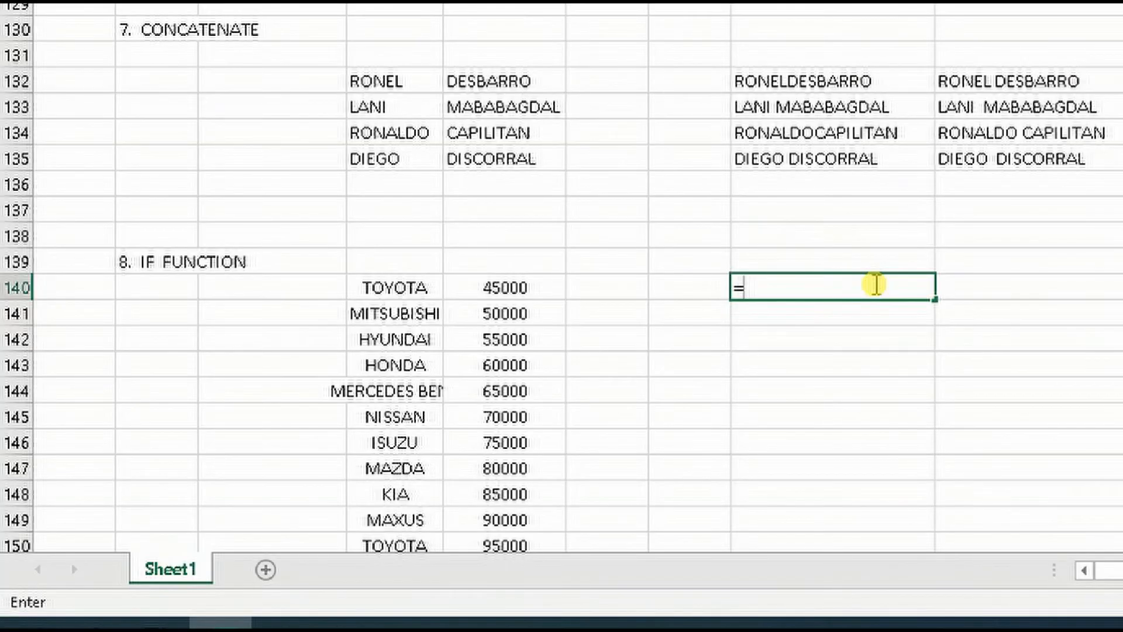
text(IF()
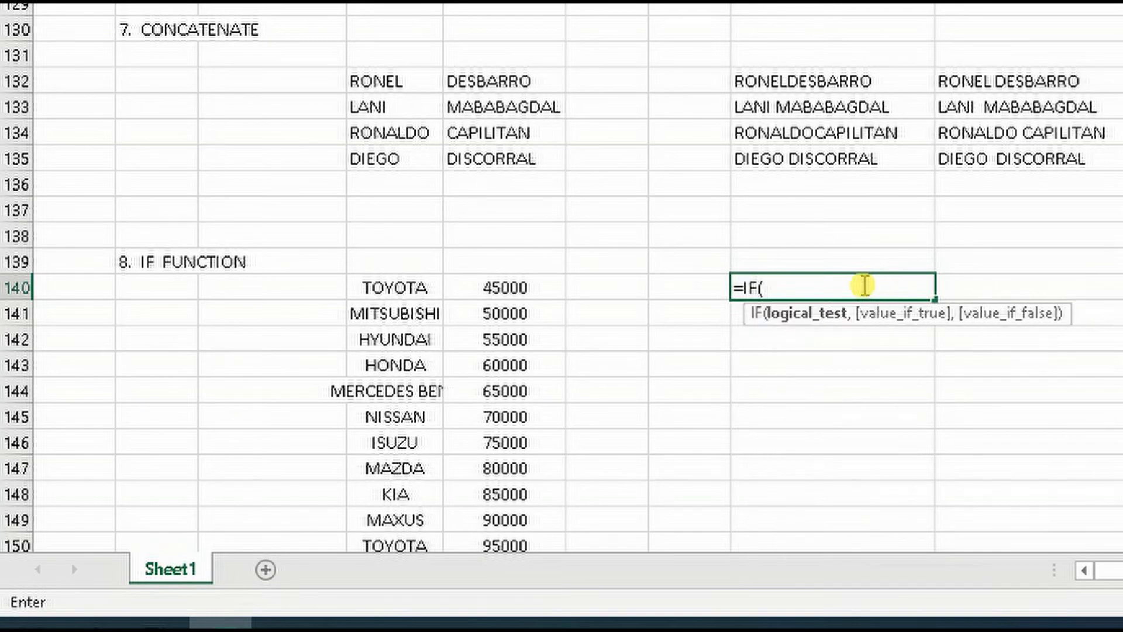
click(408, 292)
text(=)
text("T)
text(TO)
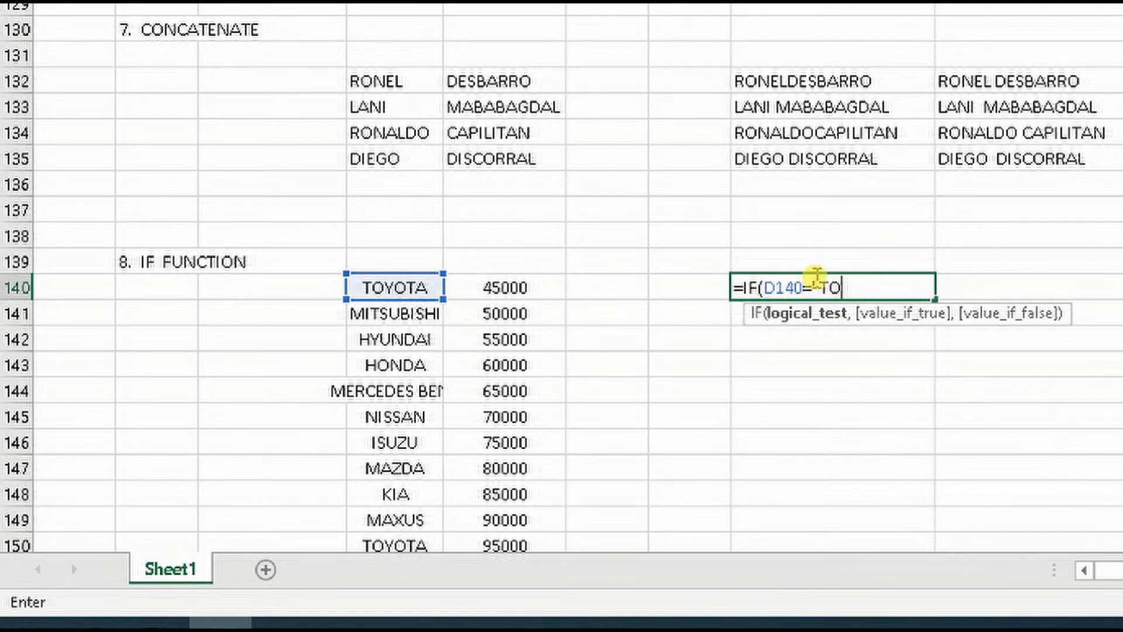
text(YOTA")
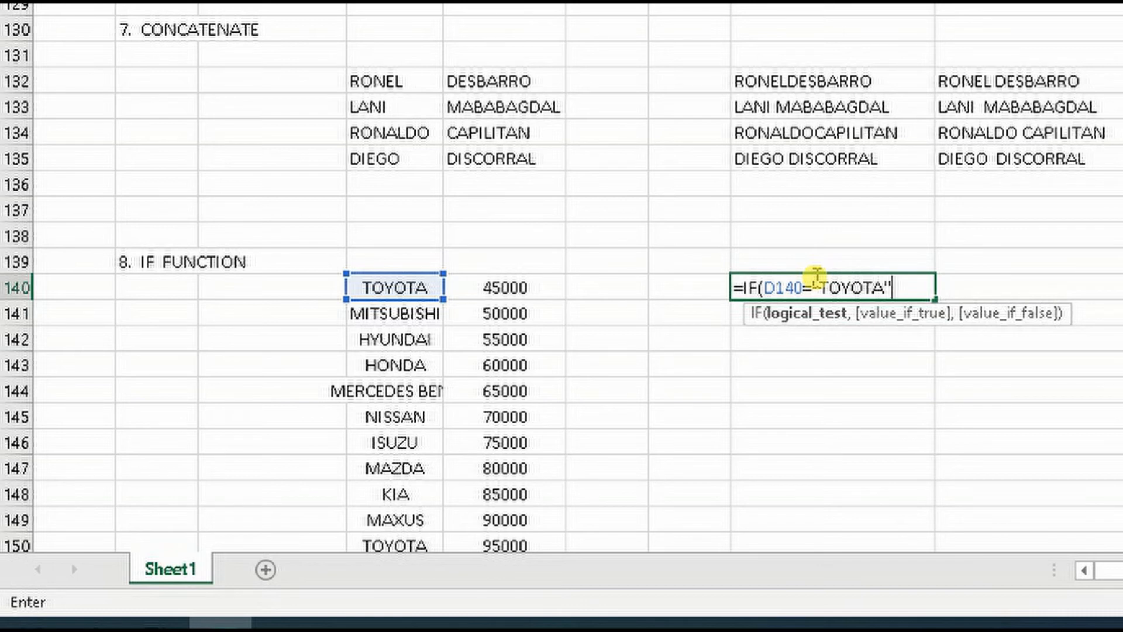
text(,)
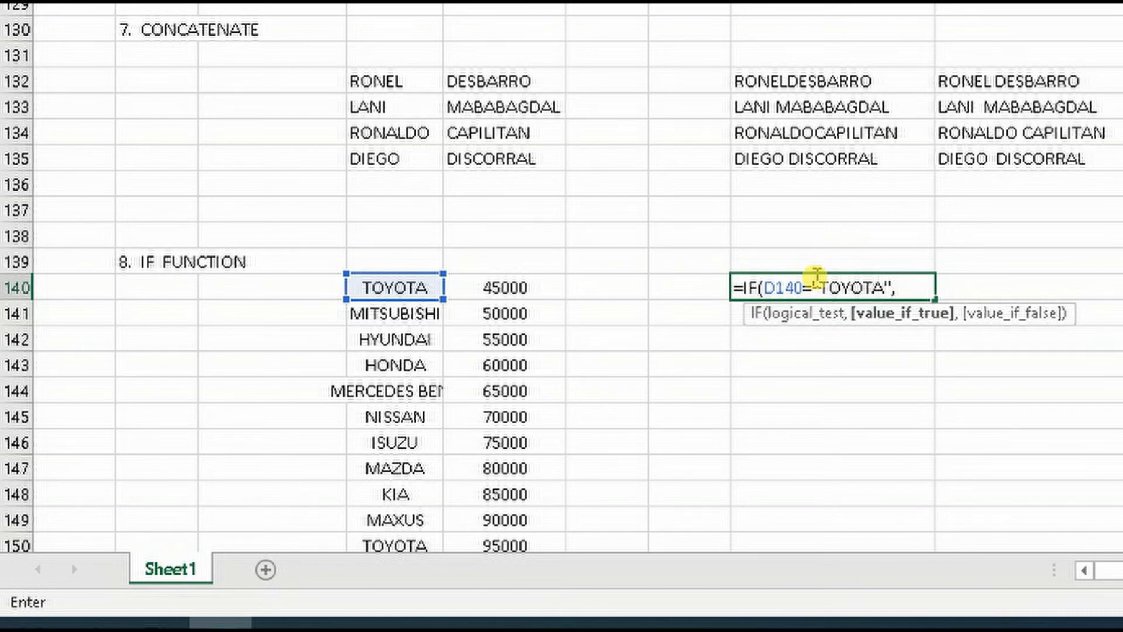
text(TRUE)
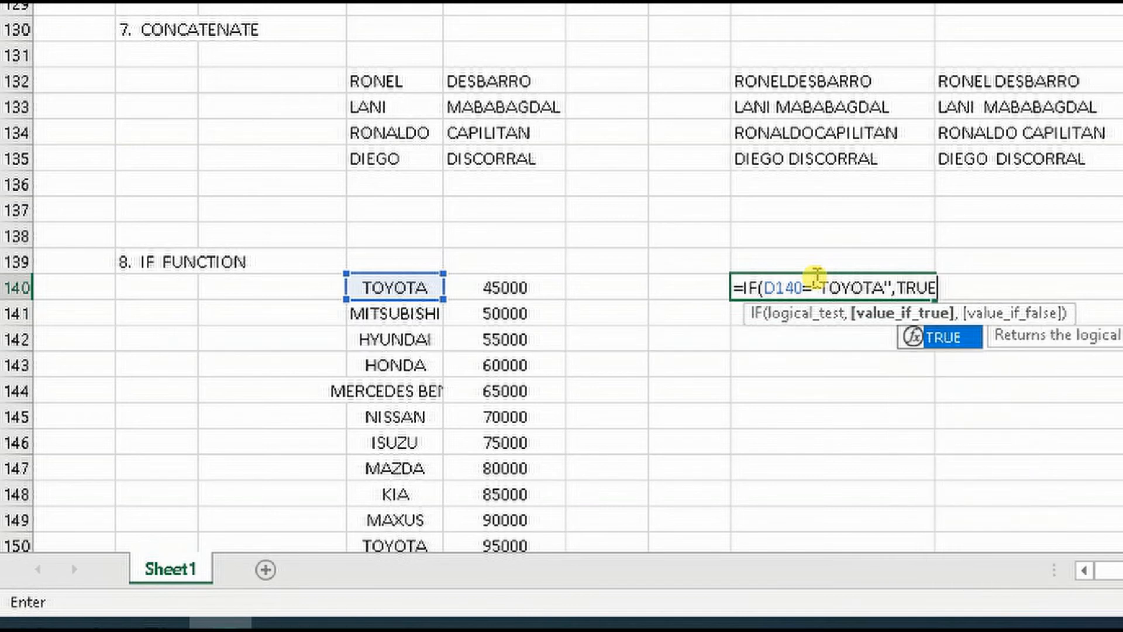
text(,)
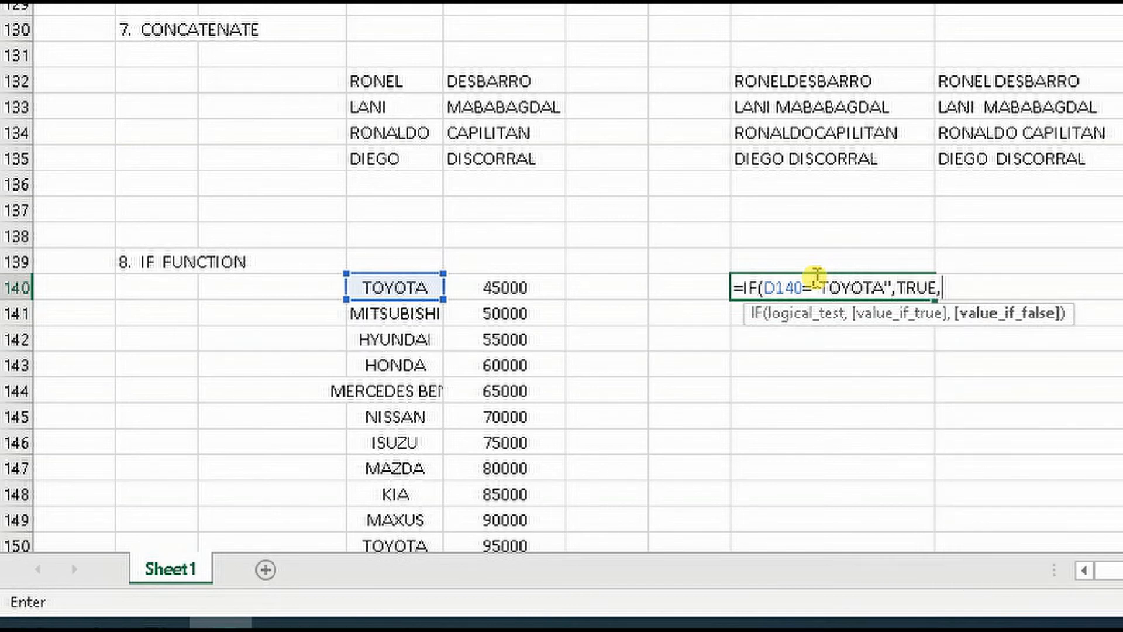
text(FALSE)
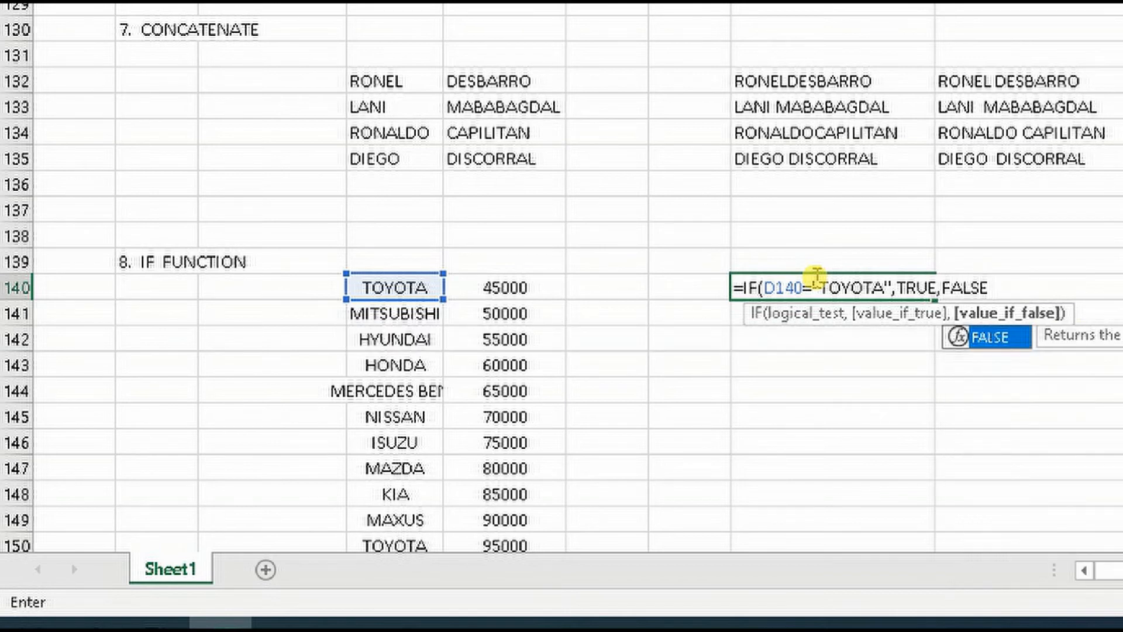
text())
key(Return)
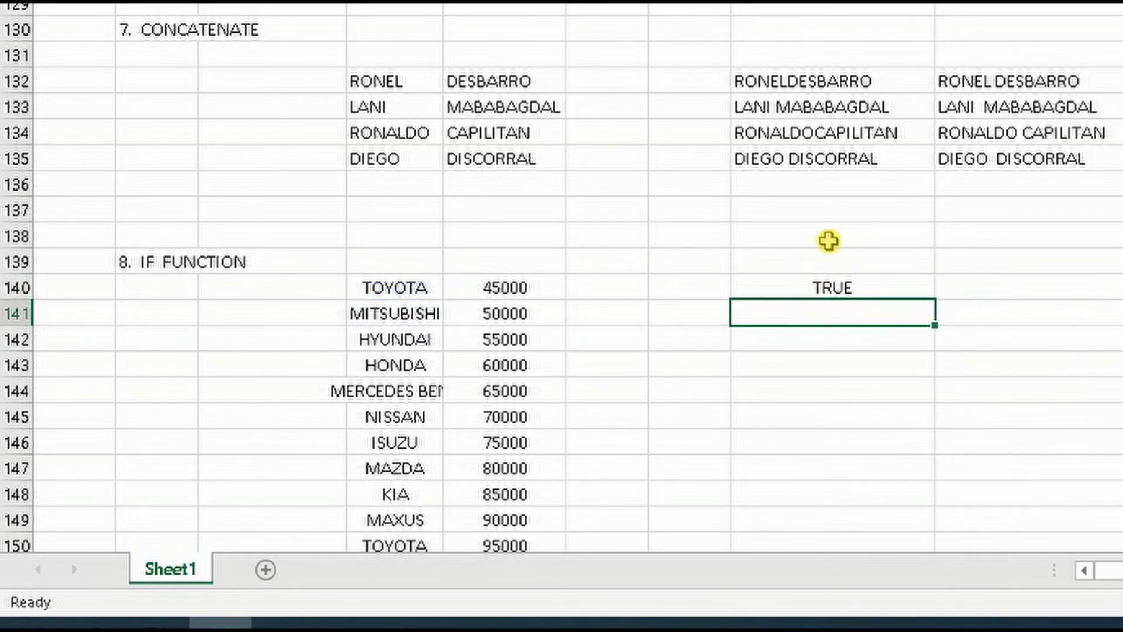
Fill the IF formula from H140 down column H through H167, the end of the car list
click(860, 286)
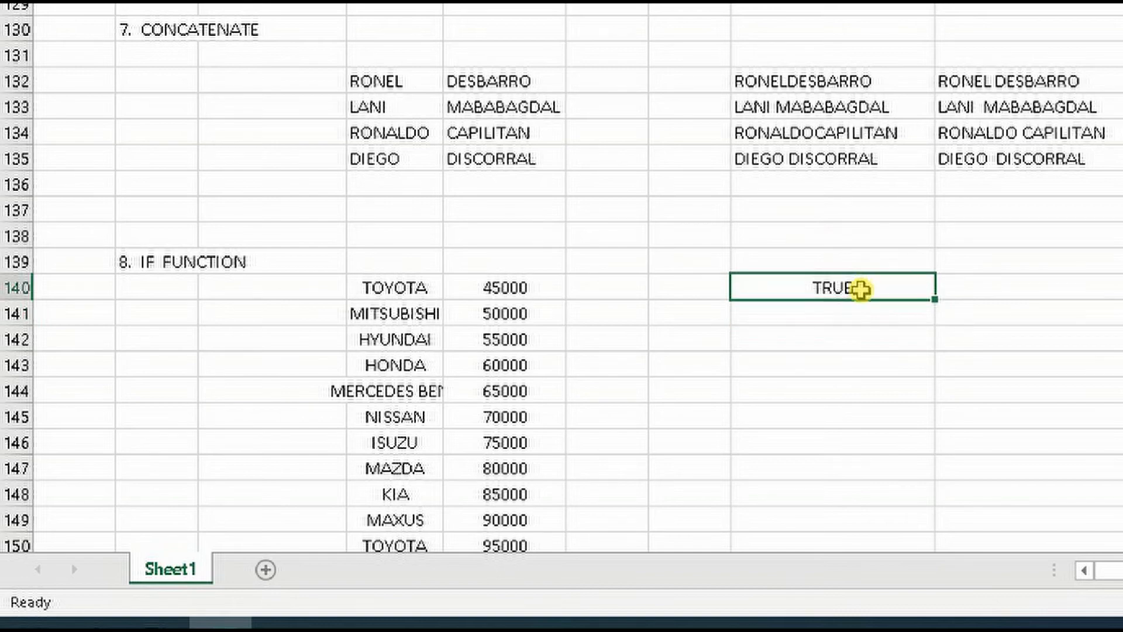
scroll(860, 287, down, 1)
scroll(409, 213, down, 4)
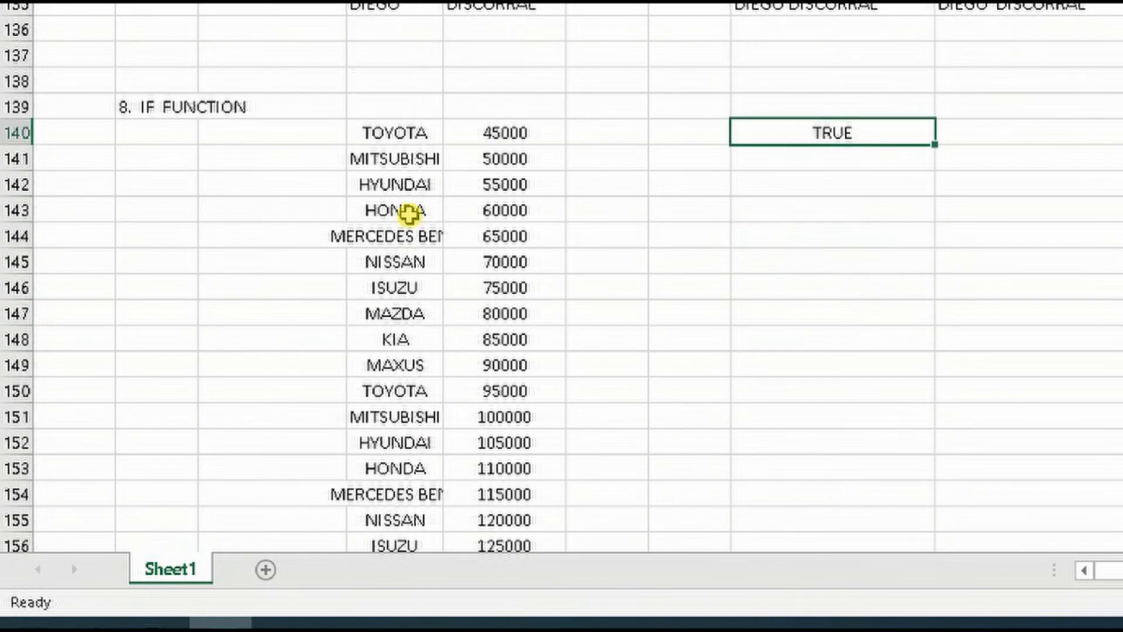
scroll(964, 81, up, 2)
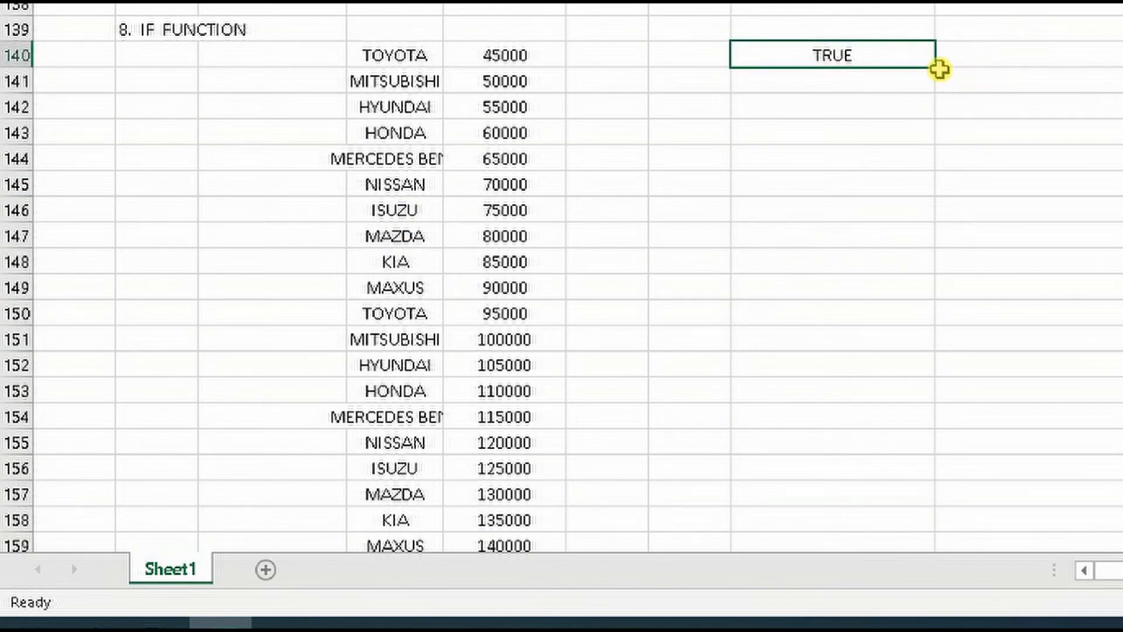
drag(935, 68, 941, 480)
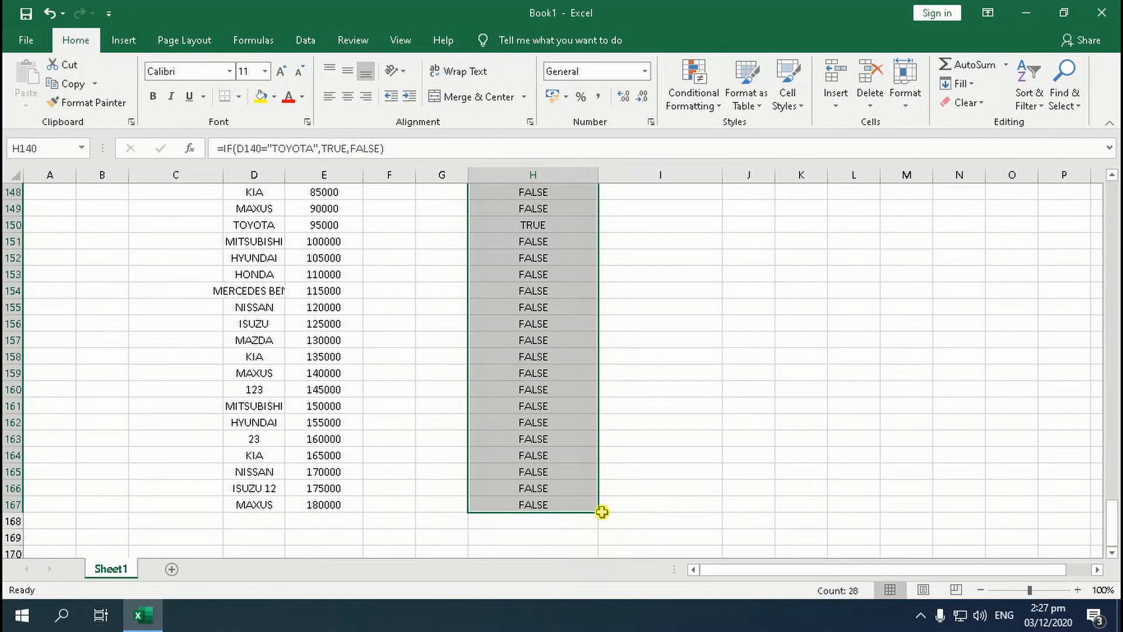
scroll(940, 481, up, 6)
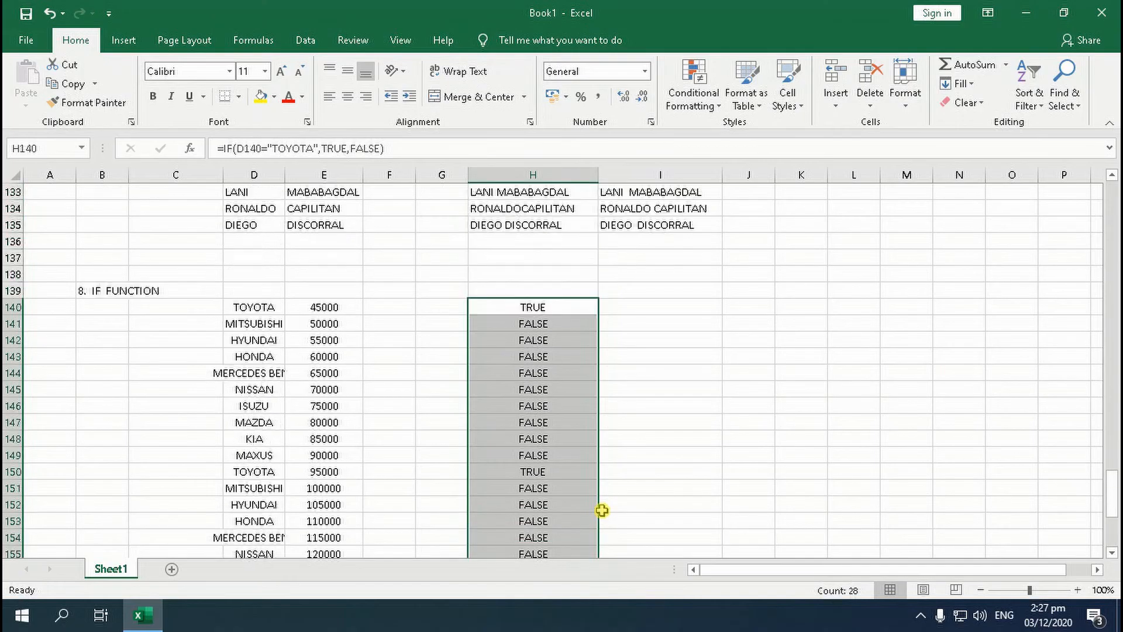
Check the IF results and formulas in H140 and H150 against the car names in column D
click(621, 390)
scroll(614, 375, down, 1)
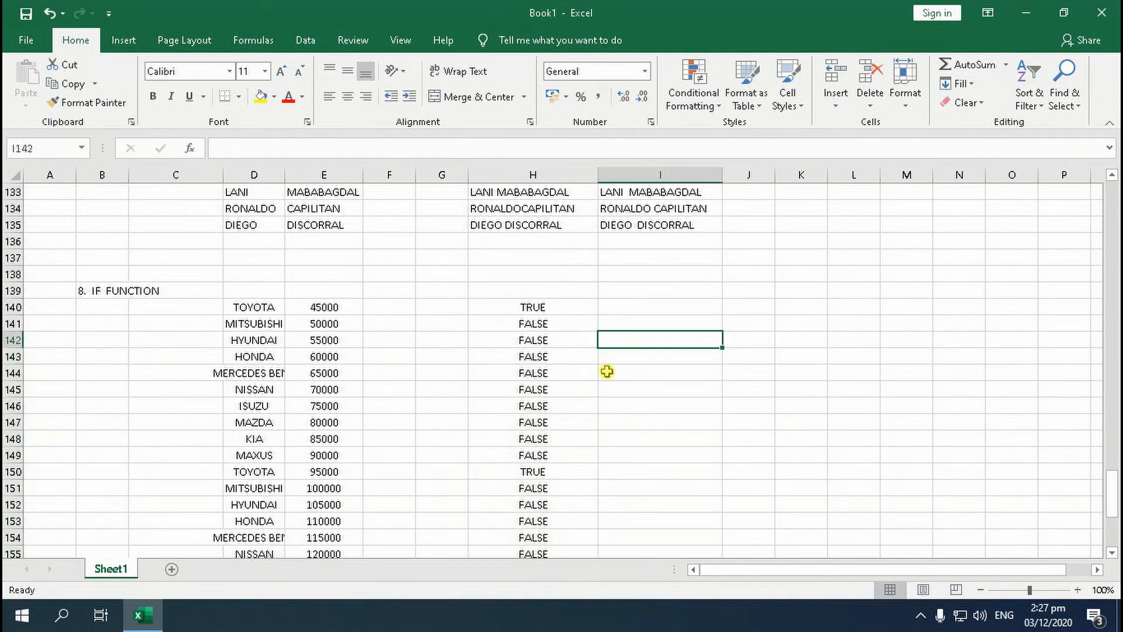
click(542, 310)
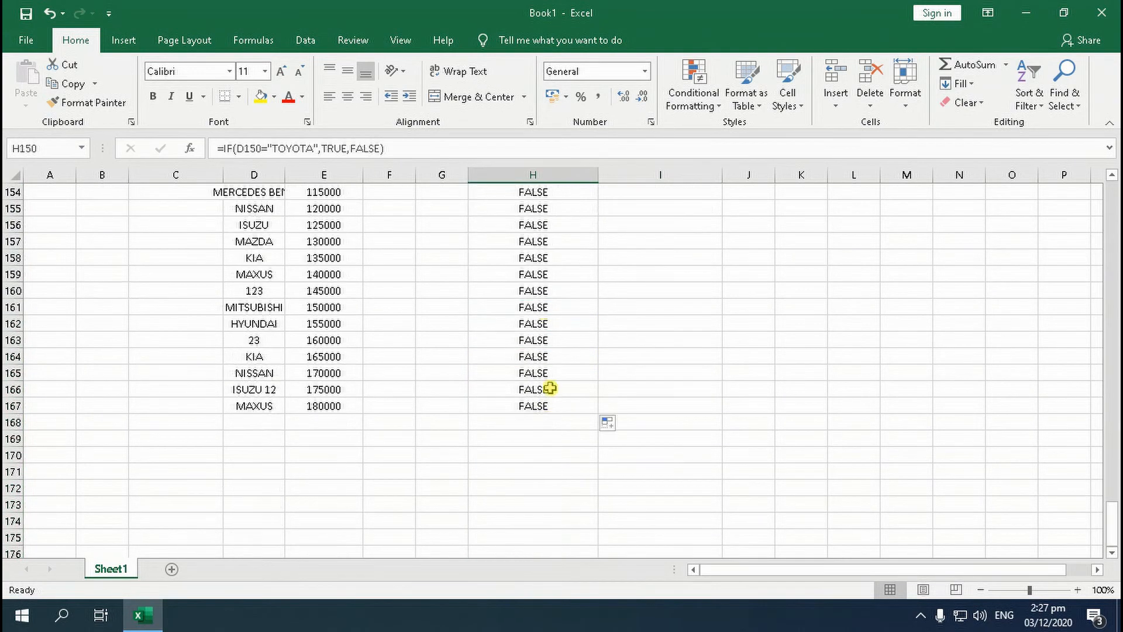
scroll(550, 327, up, 4)
scroll(550, 326, up, 3)
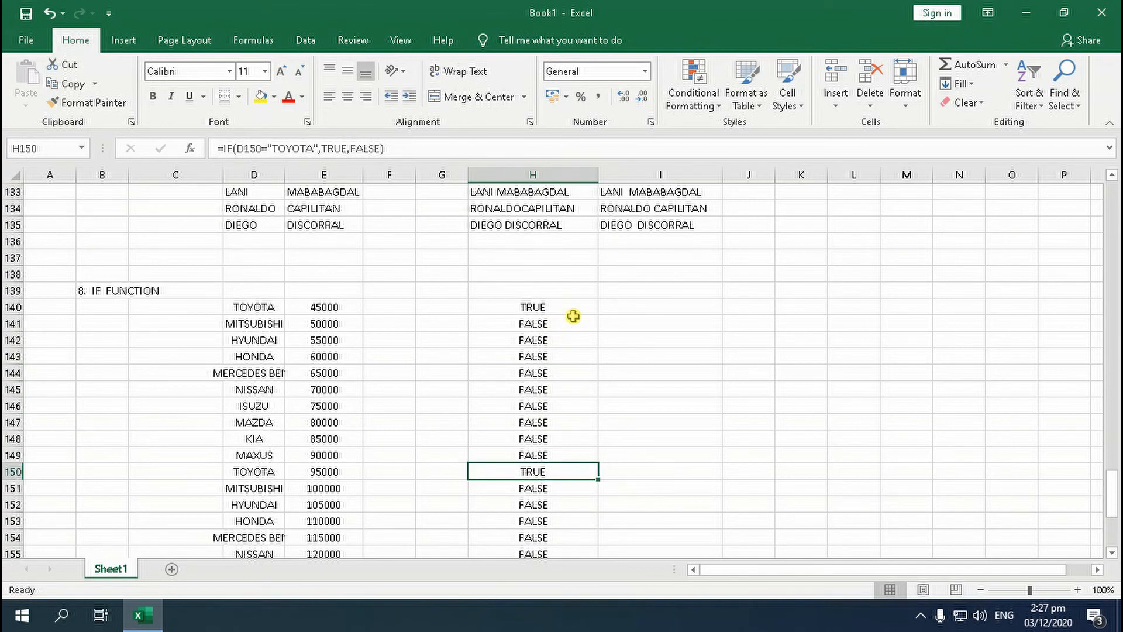
click(535, 312)
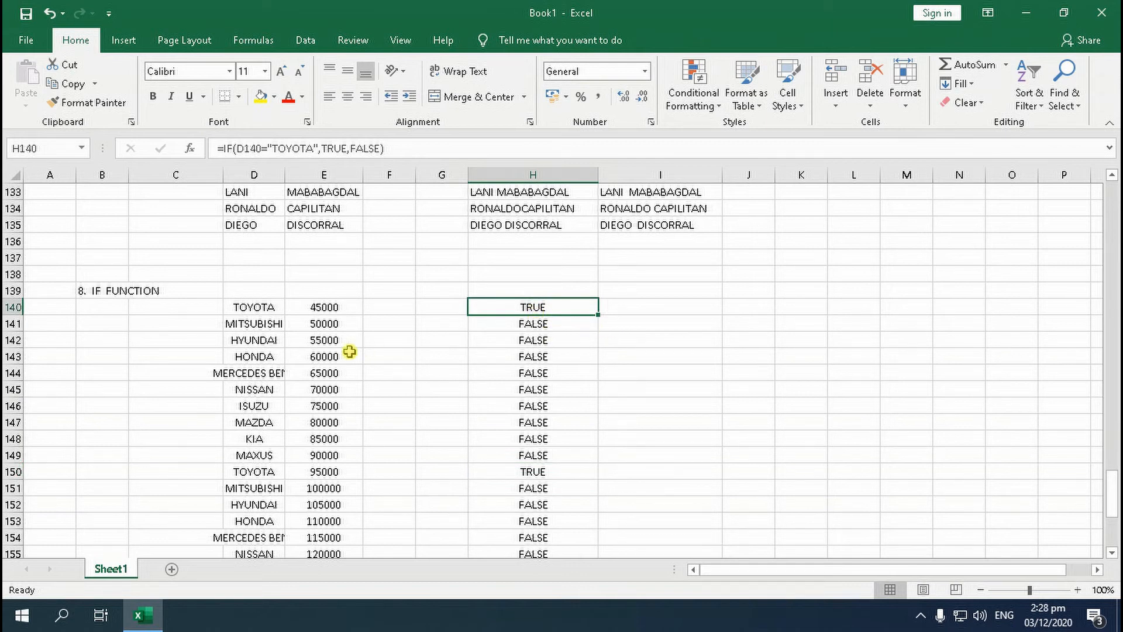
Replace the car name in D141 with TOYOTA and check the list's IF results
click(263, 326)
key(Delete)
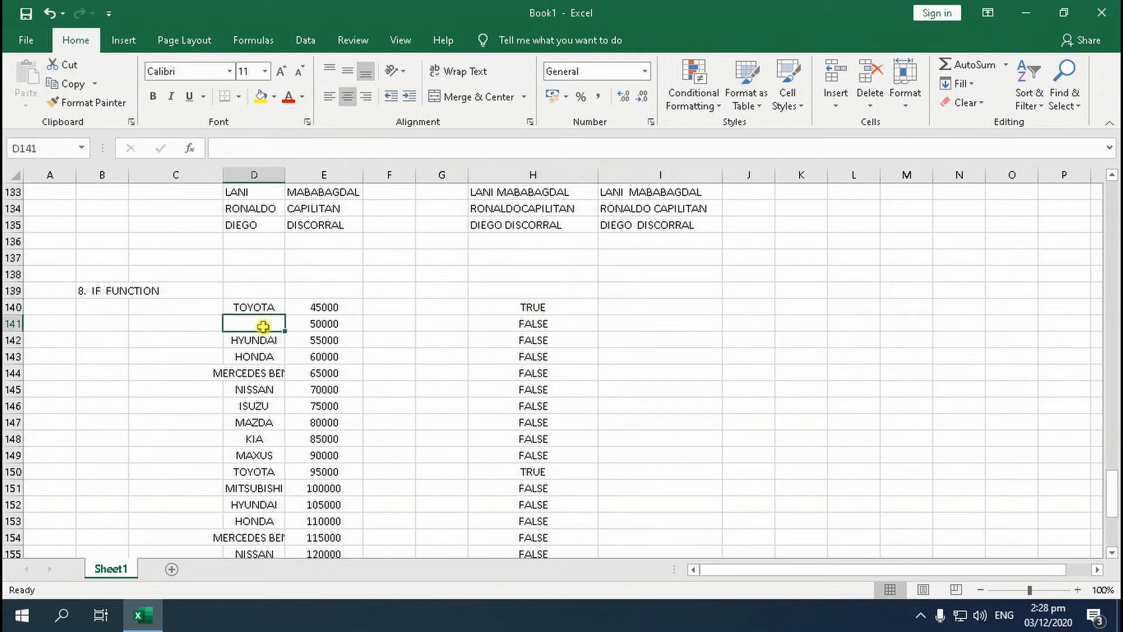
text(TOYOTA)
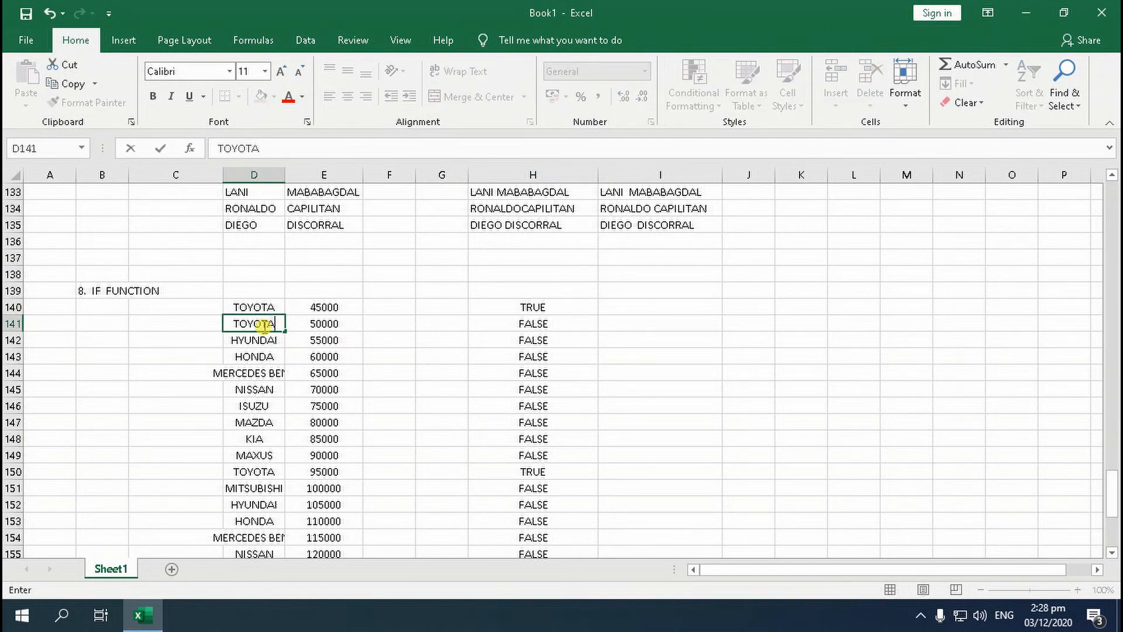
key(Return)
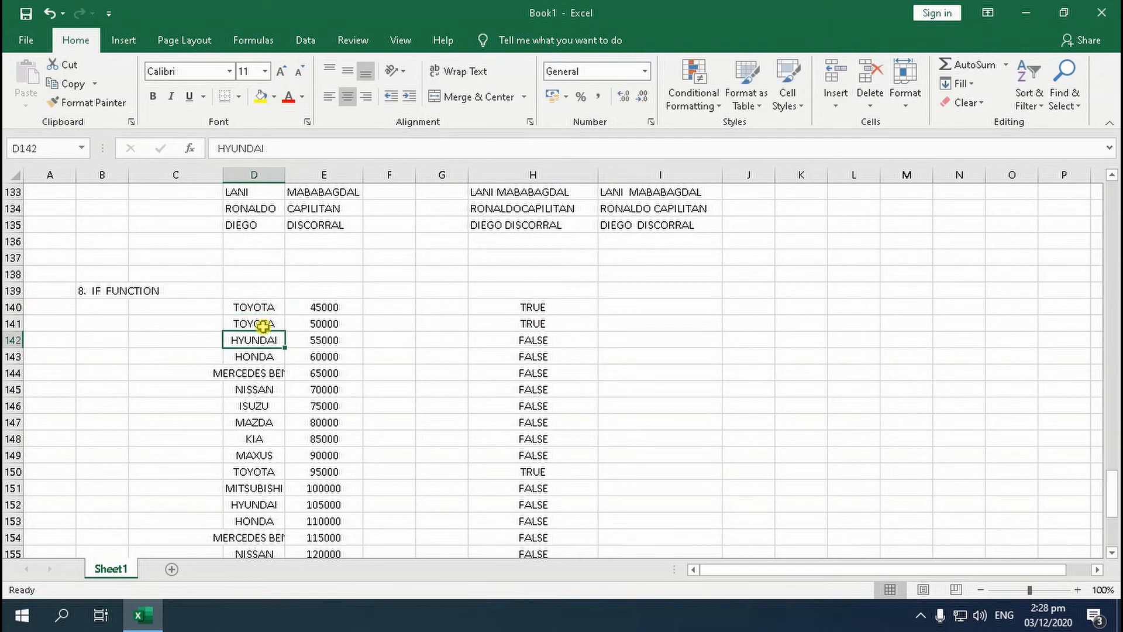
scroll(527, 348, down, 2)
click(257, 376)
scroll(283, 403, down, 3)
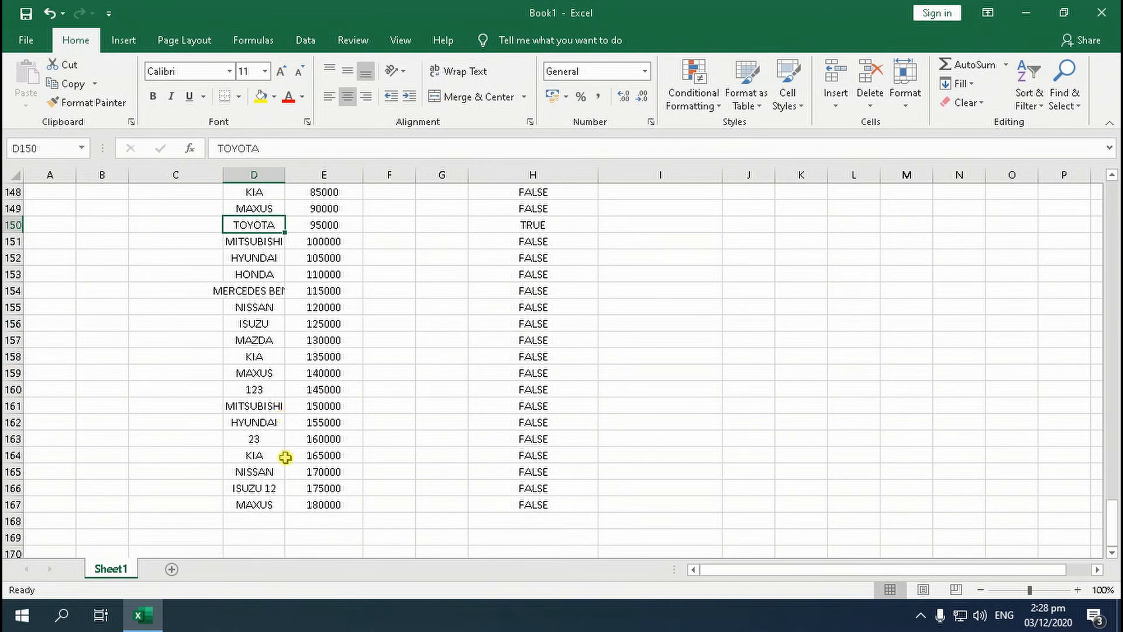
scroll(293, 468, down, 3)
scroll(310, 451, up, 7)
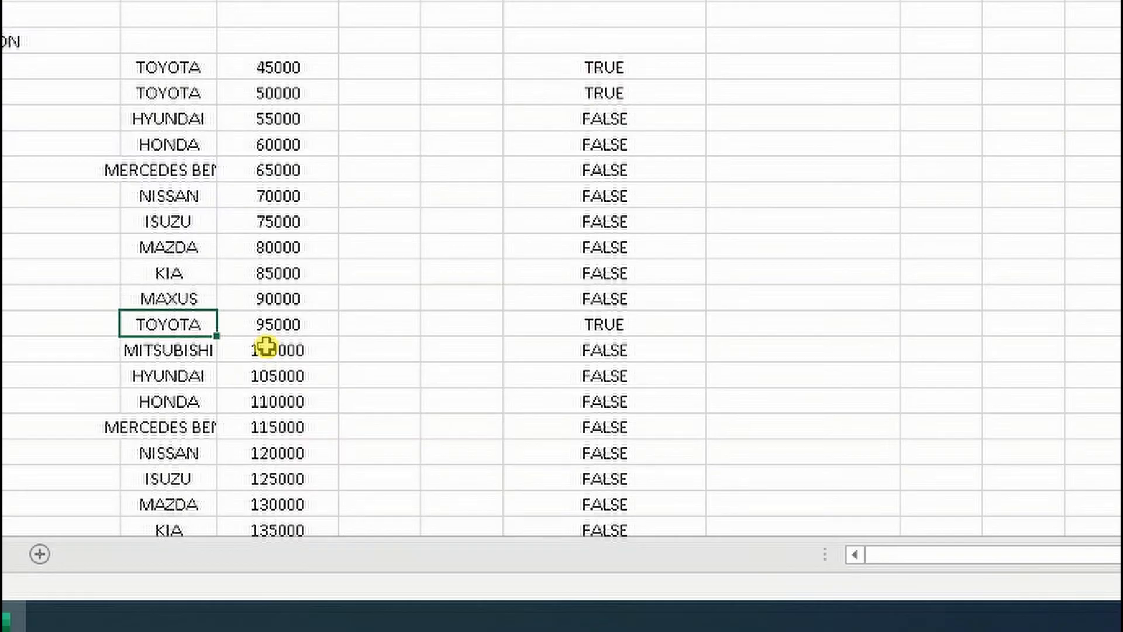
Enter =IF(D140="TOYOTA","YES","NO") in cell I140 to return text answers for the first car
click(835, 69)
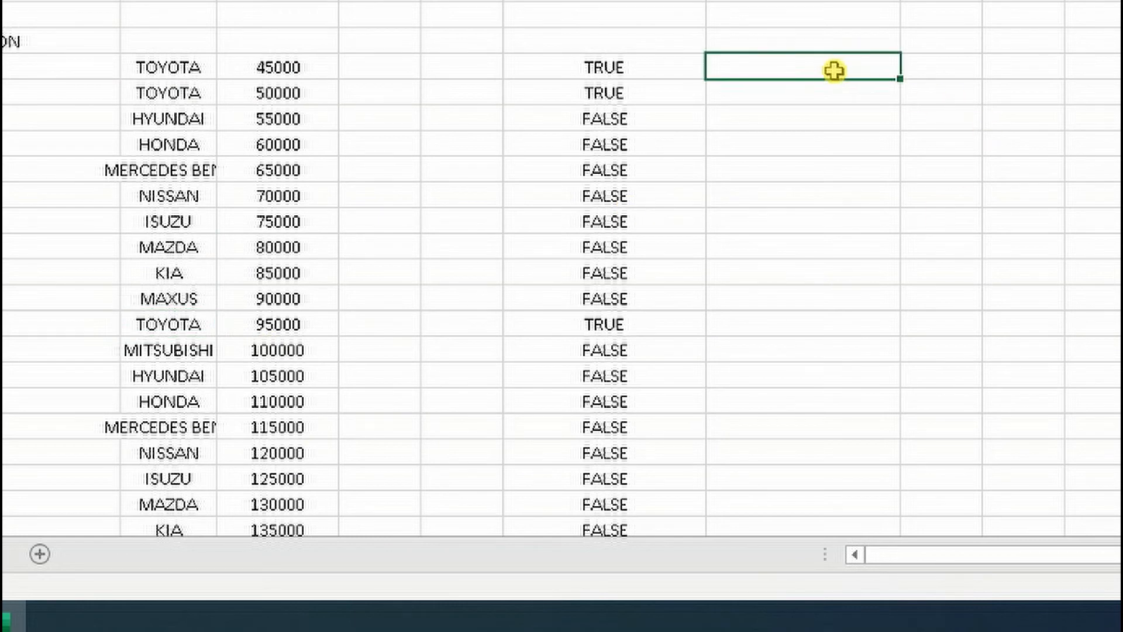
text(=I)
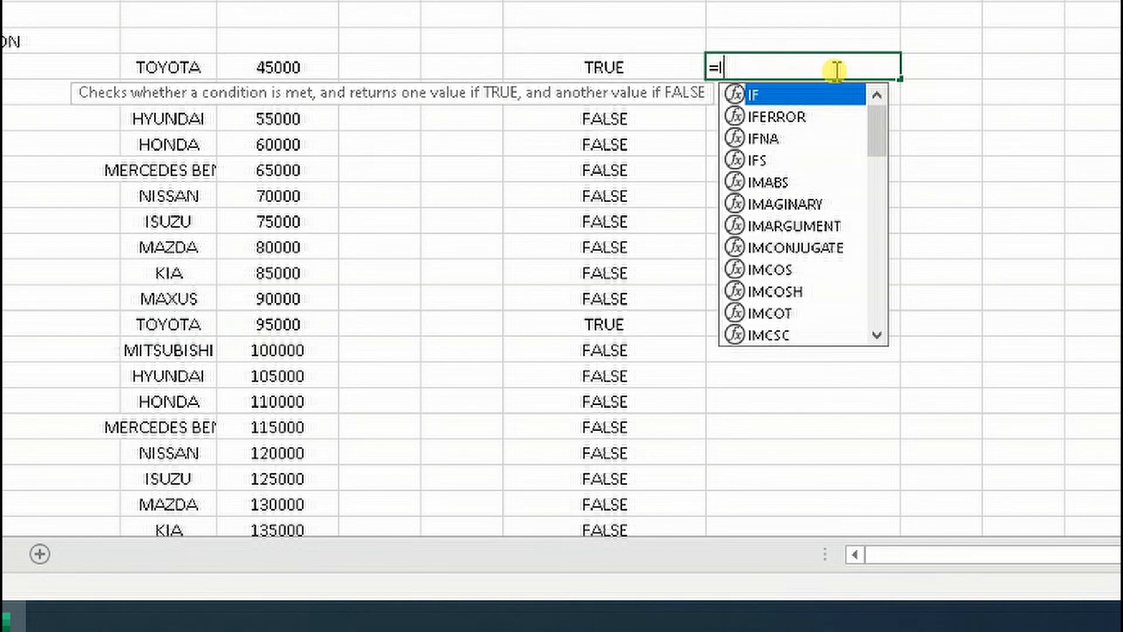
text(F()
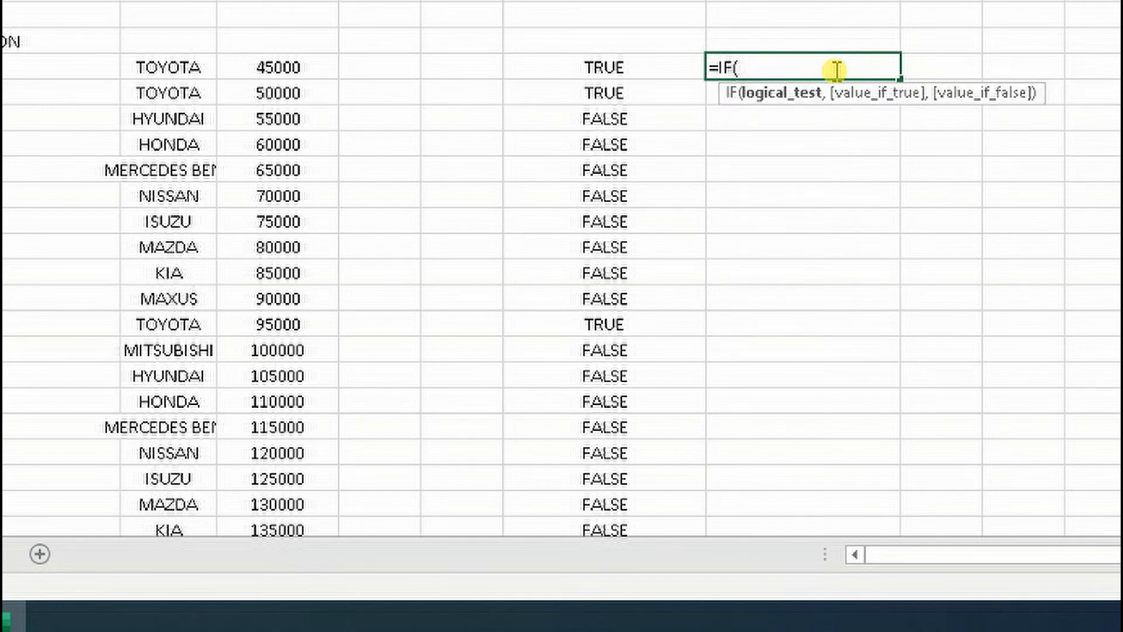
click(155, 69)
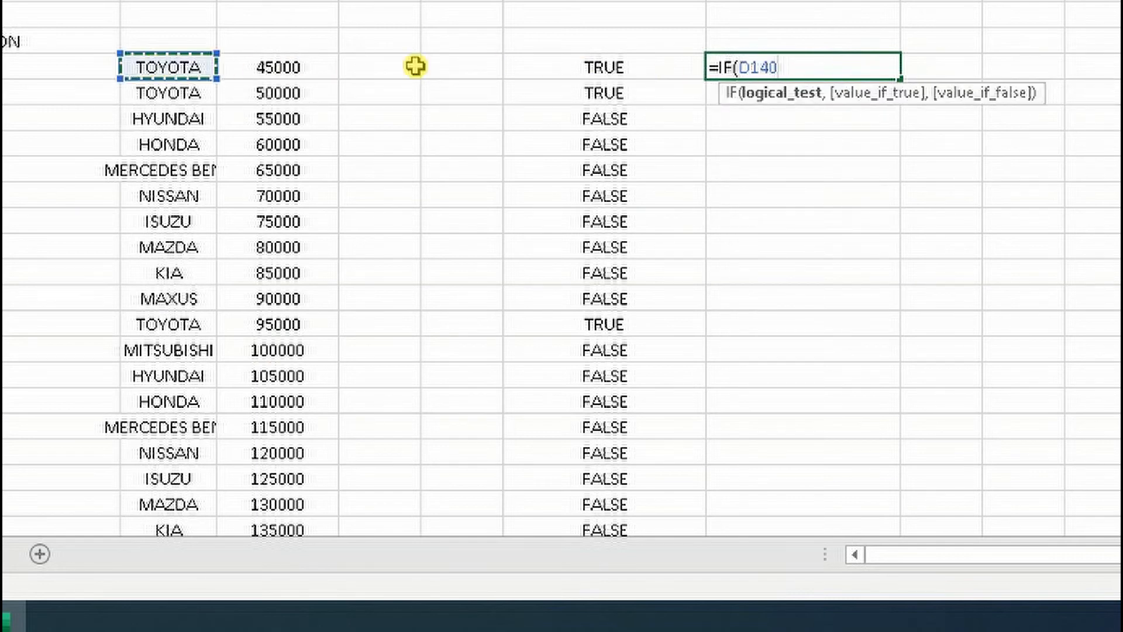
text(="TOYOTA)
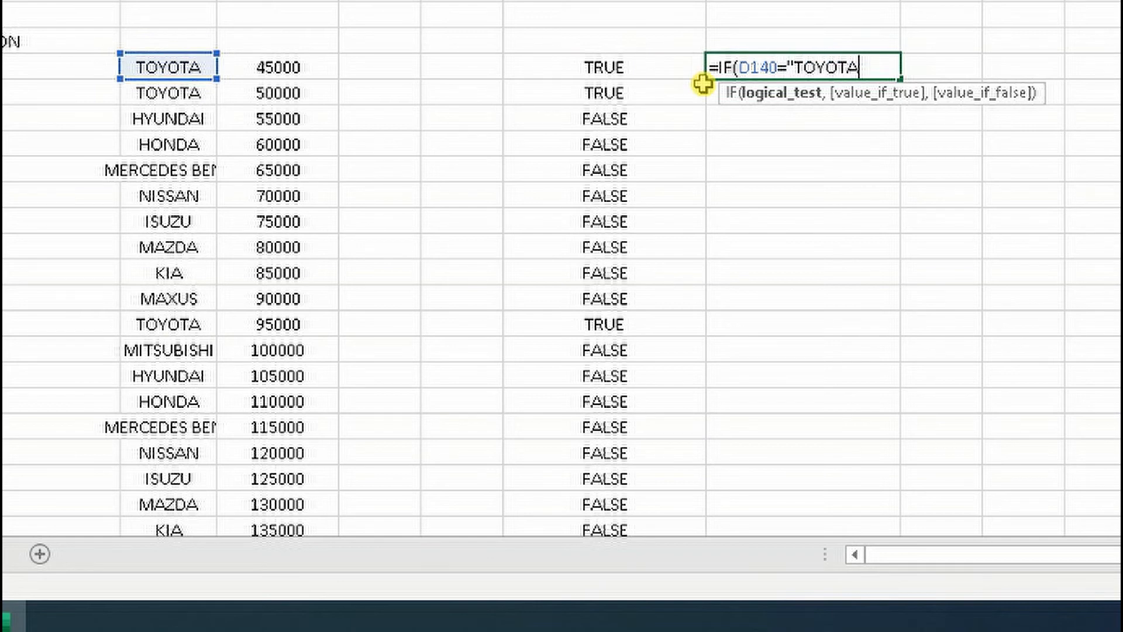
text(,)
text("YES","NO")
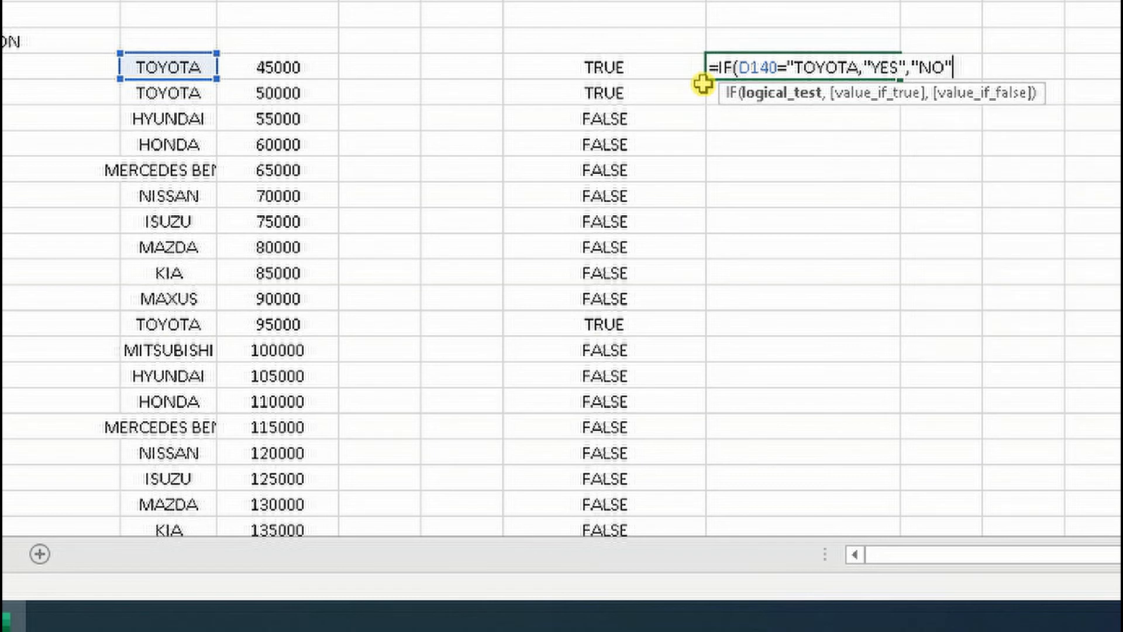
text())
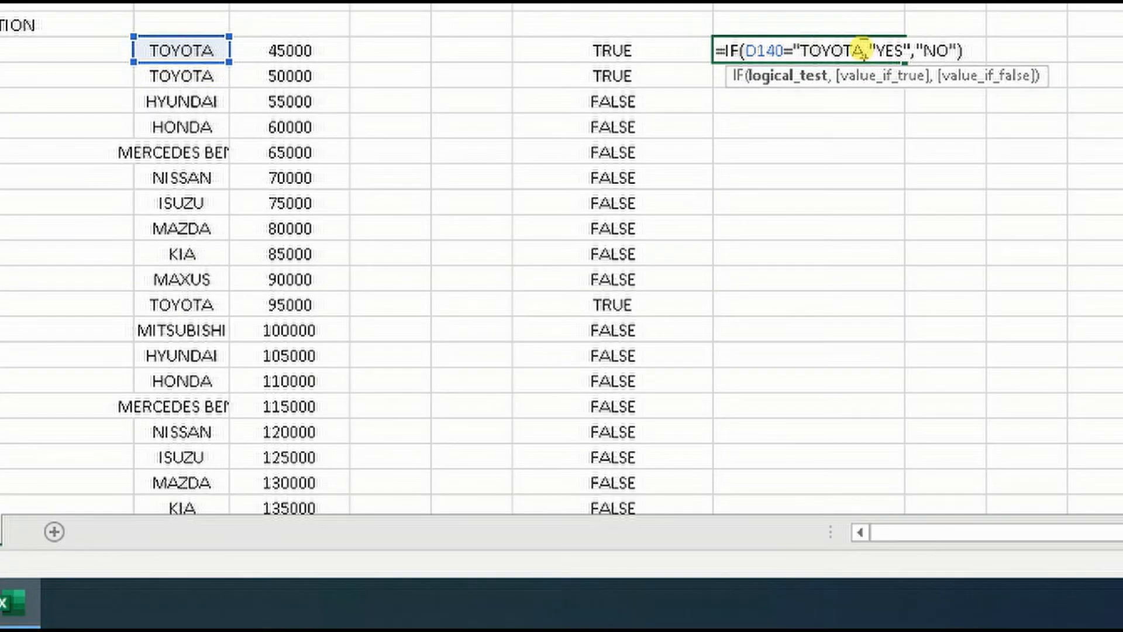
click(864, 51)
text(")
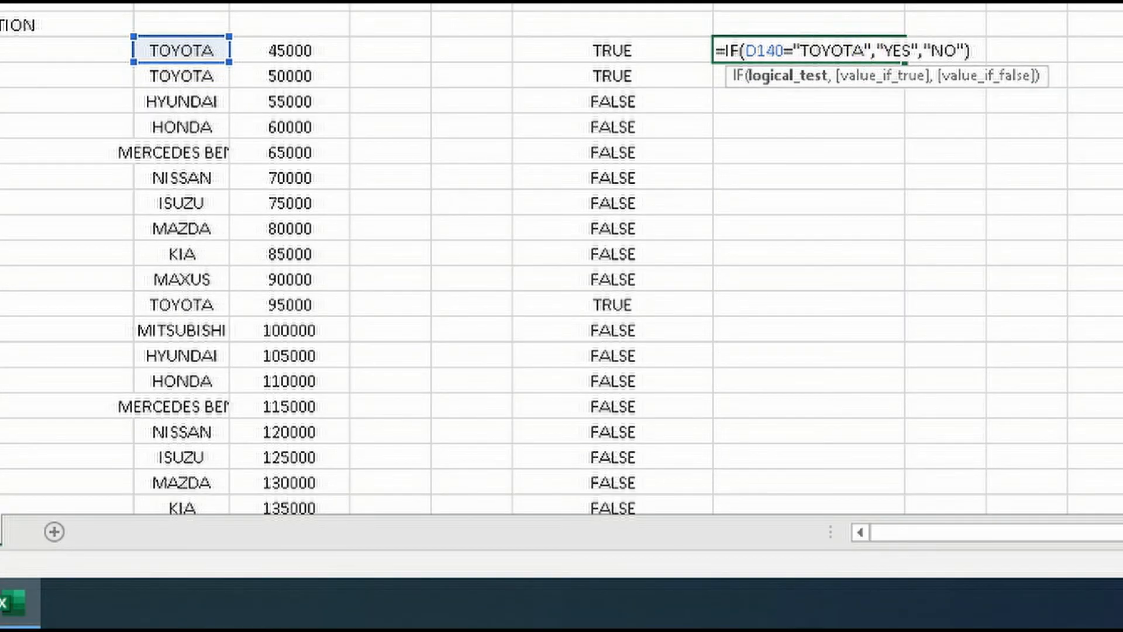
key(Return)
Fill the YES/NO formula from I140 down column I to the end of the car list
click(871, 52)
drag(904, 62, 920, 478)
scroll(897, 421, up, 7)
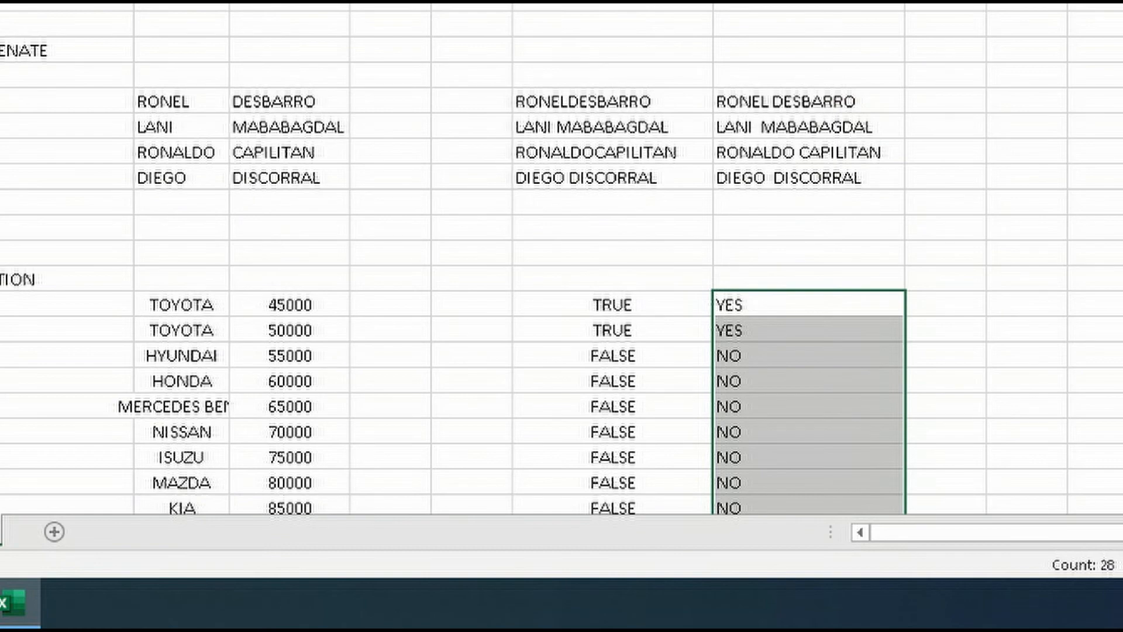
click(503, 4)
Enter =IF(E140>50000,E140/50000,E140+50000) in cell F140 to calculate from the first car's price
scroll(738, 180, down, 6)
scroll(739, 155, up, 3)
scroll(734, 140, down, 1)
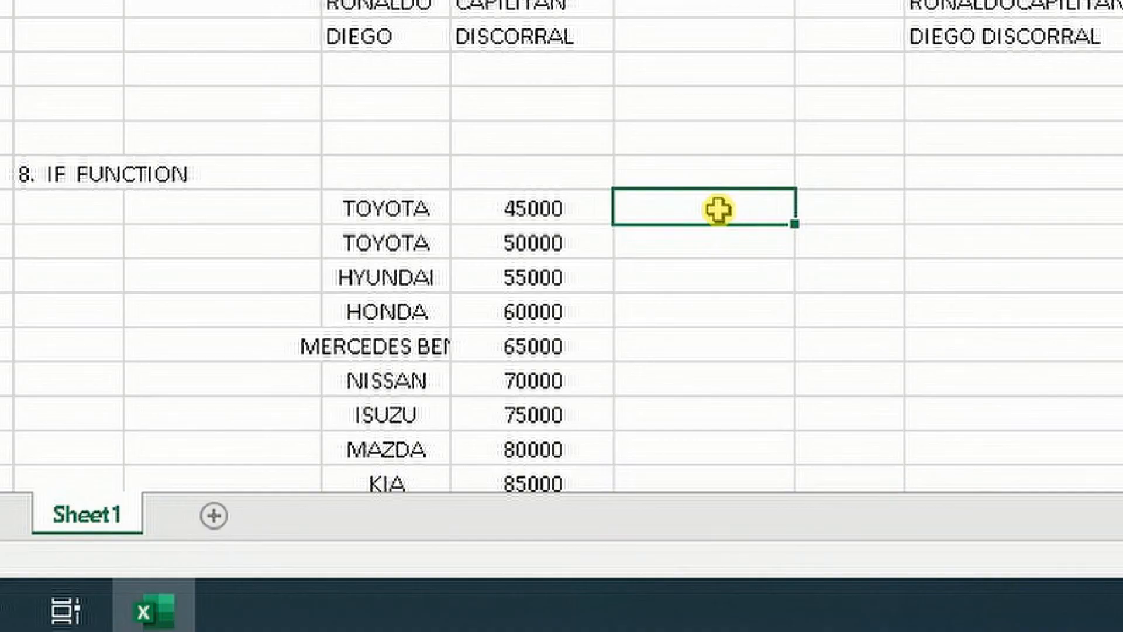
text(=IF()
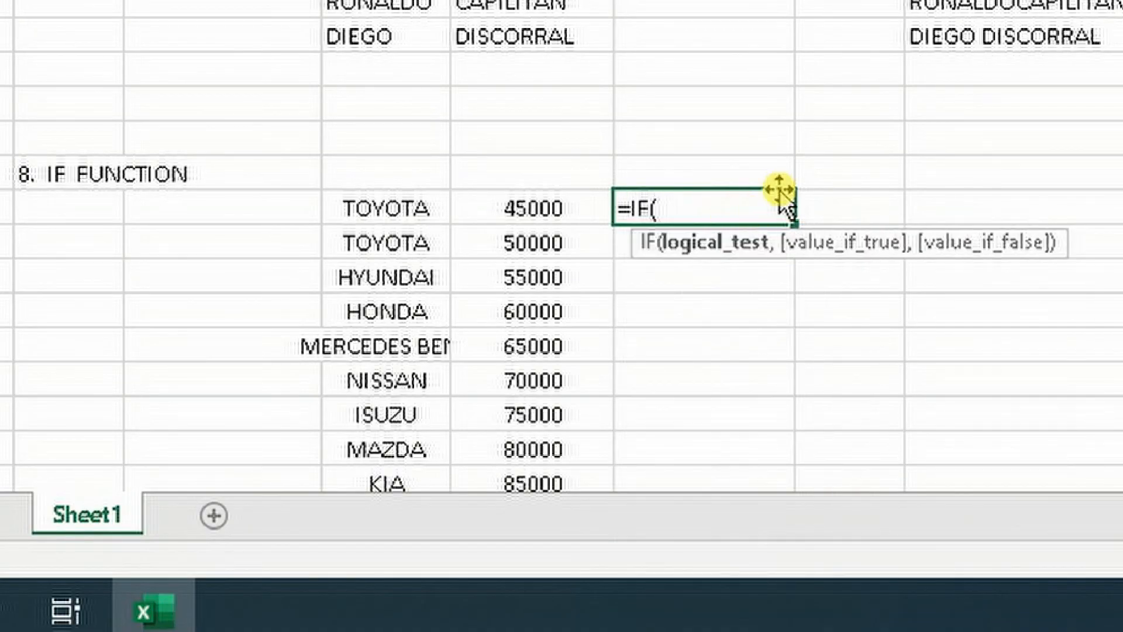
click(532, 208)
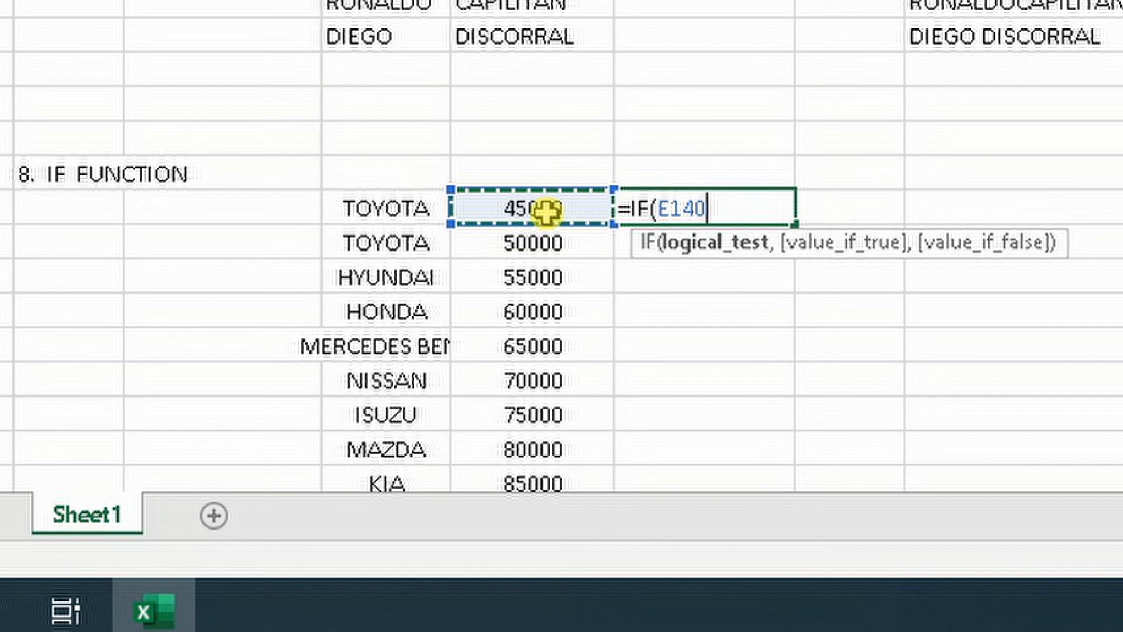
text(>)
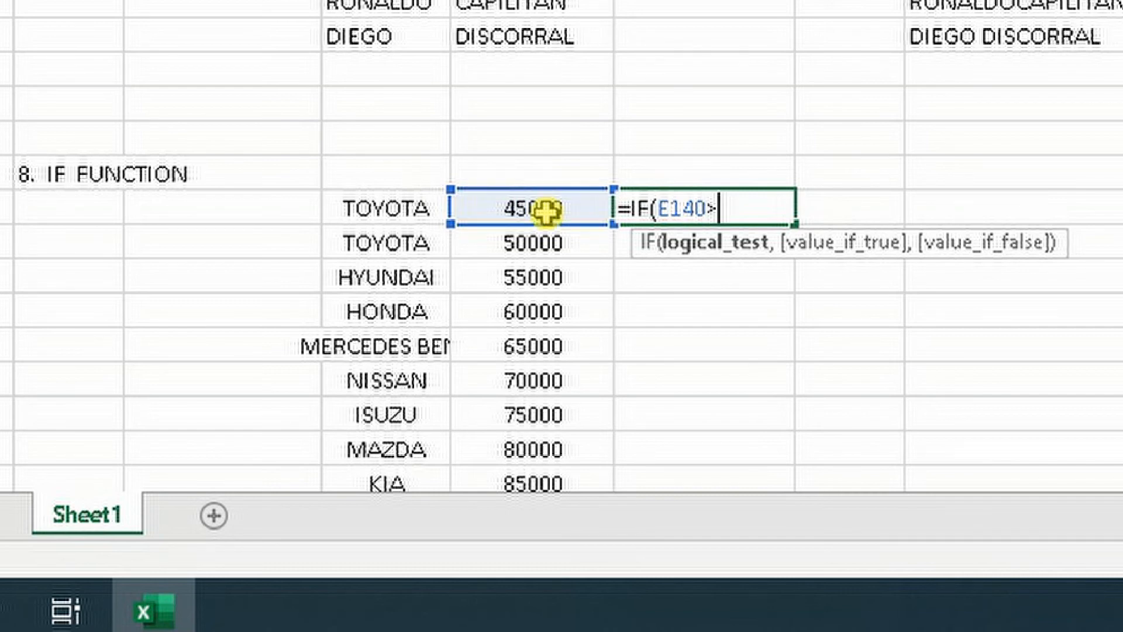
text(50000,)
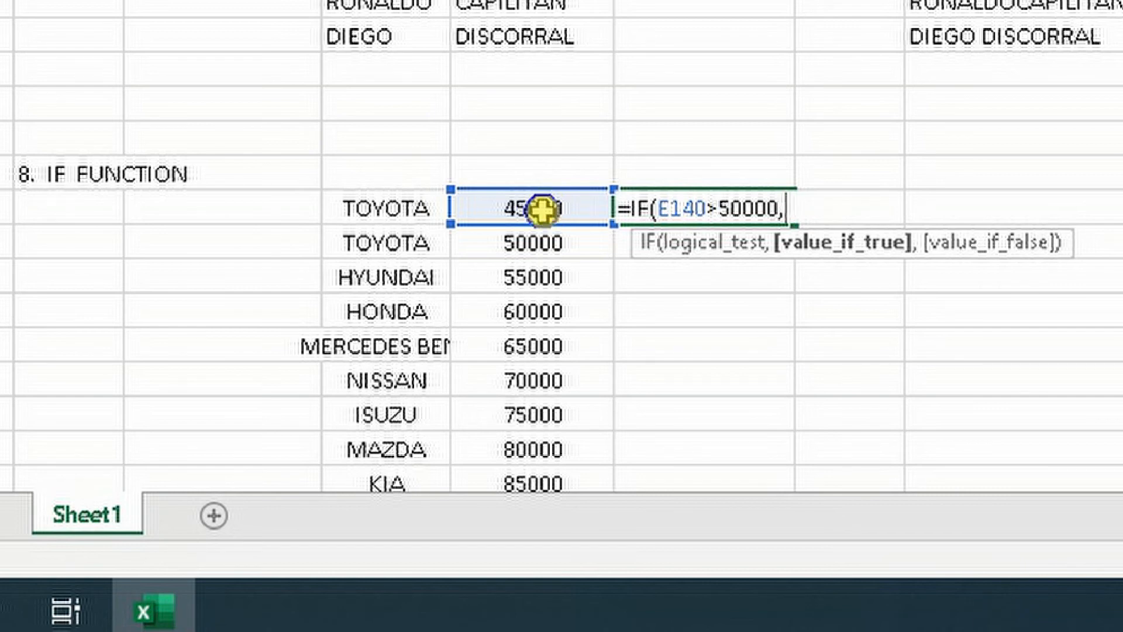
click(542, 209)
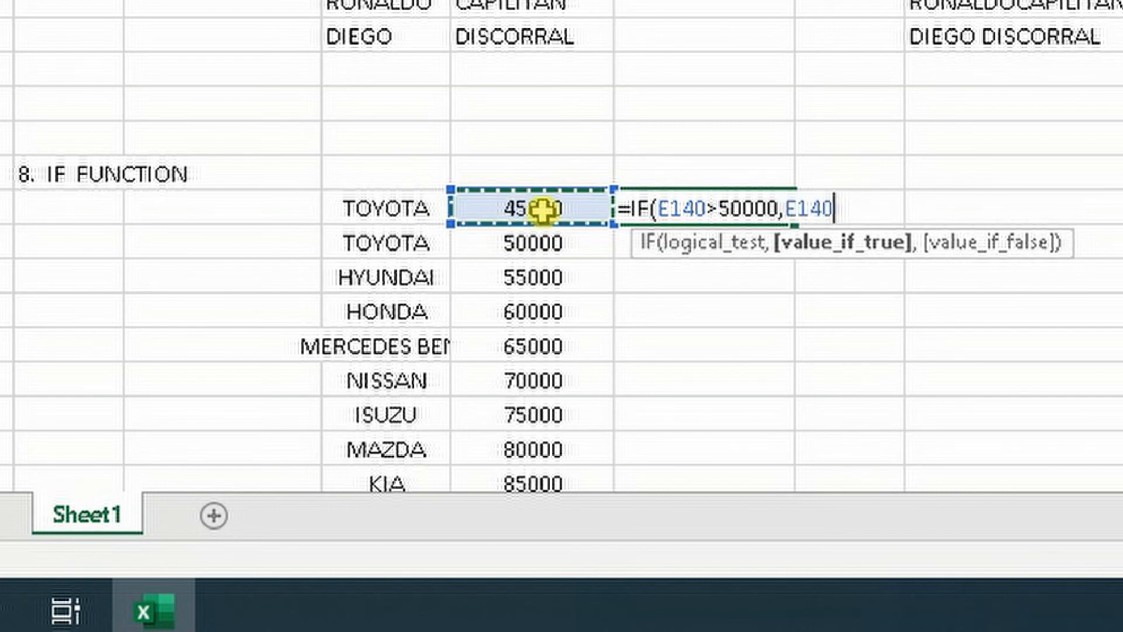
text(/50000)
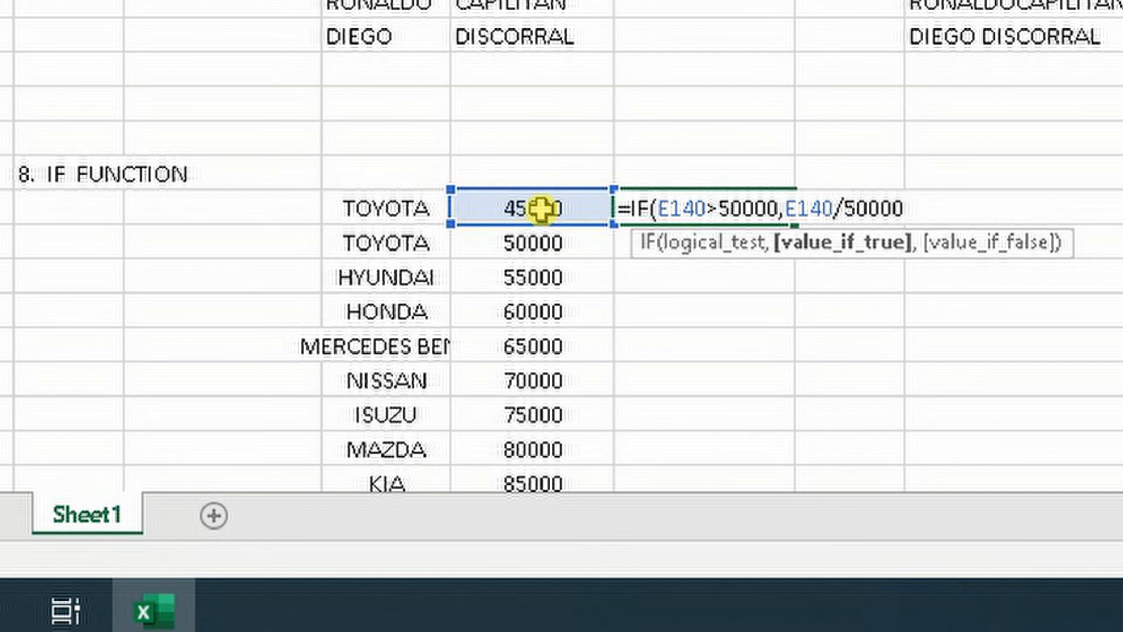
text(,)
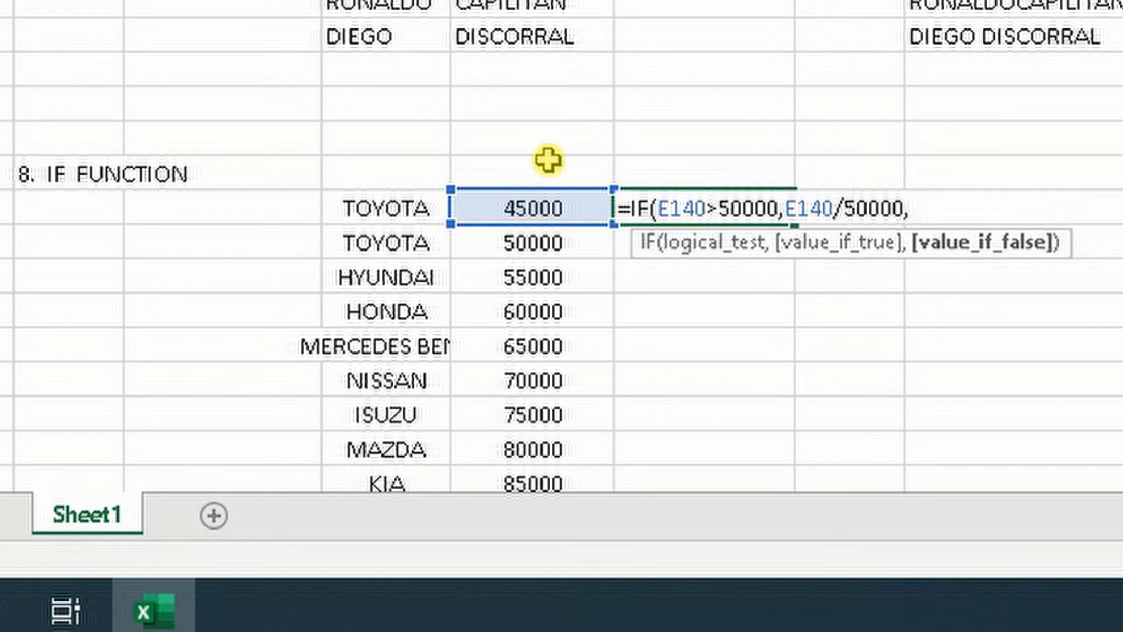
click(528, 204)
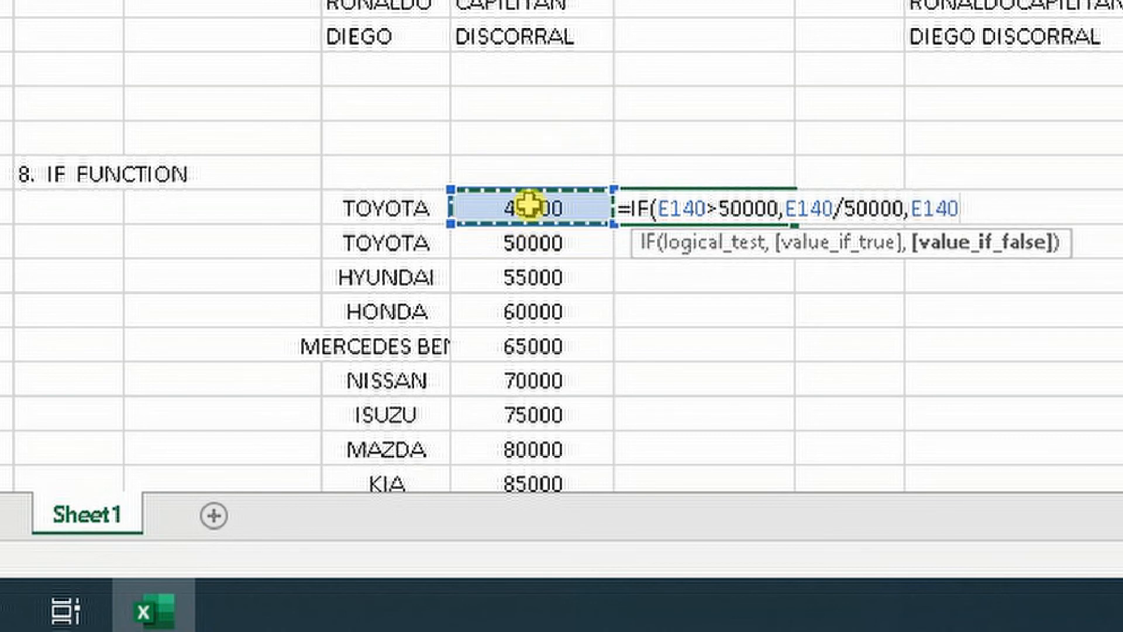
text(+)
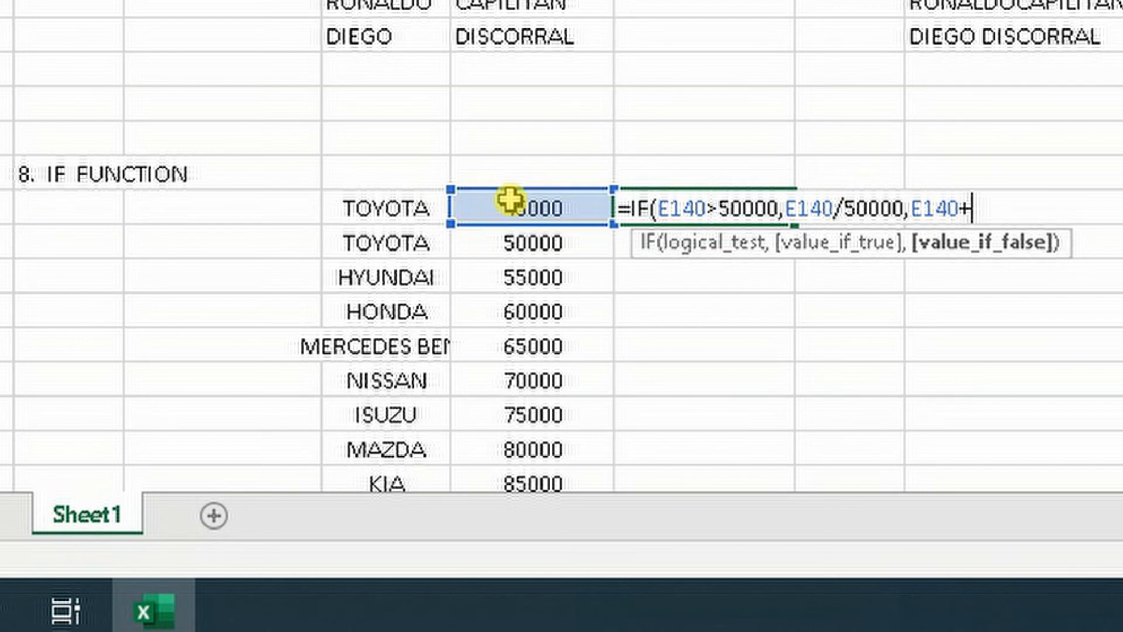
text(50000)
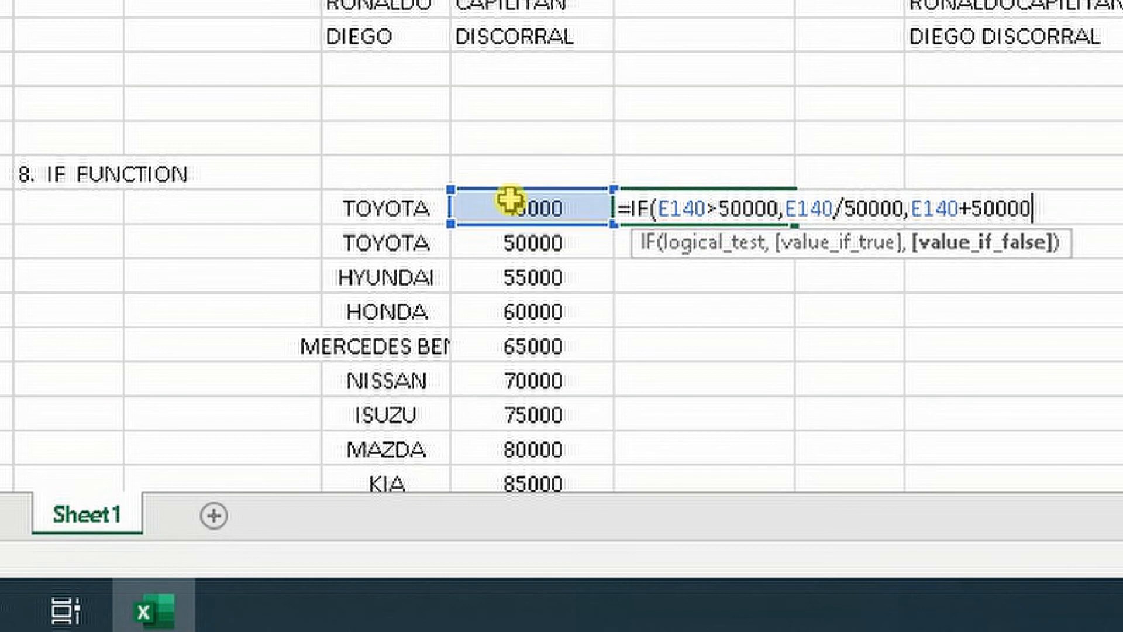
text())
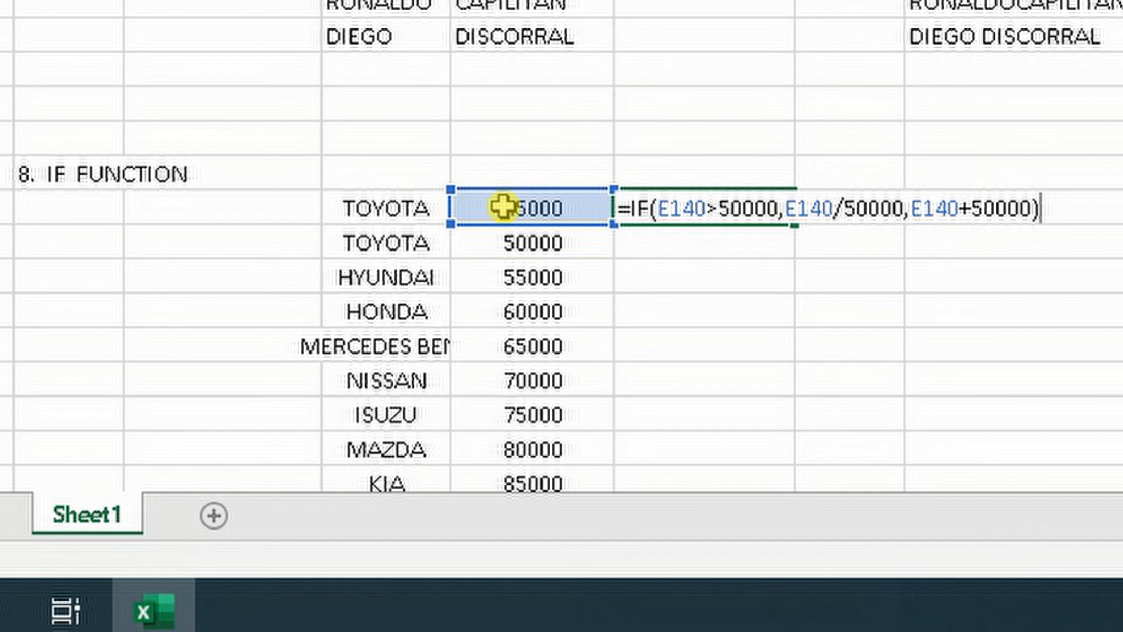
key(Return)
key(Up)
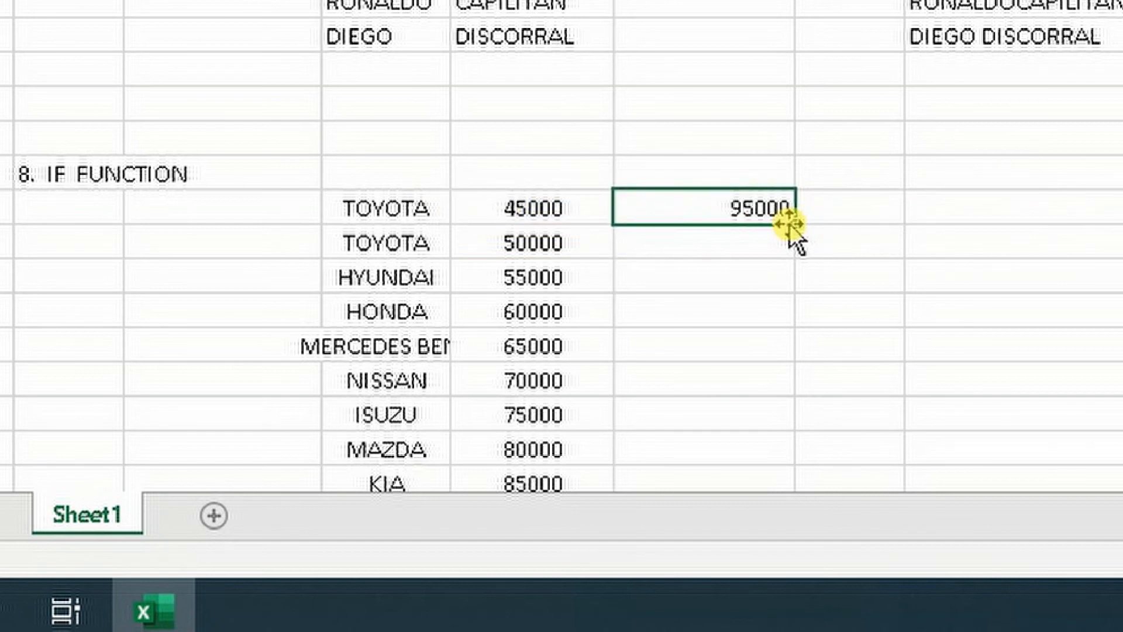
Fill the calculation formula from F140 down column F alongside the car prices
drag(793, 224, 807, 350)
scroll(806, 323, up, 4)
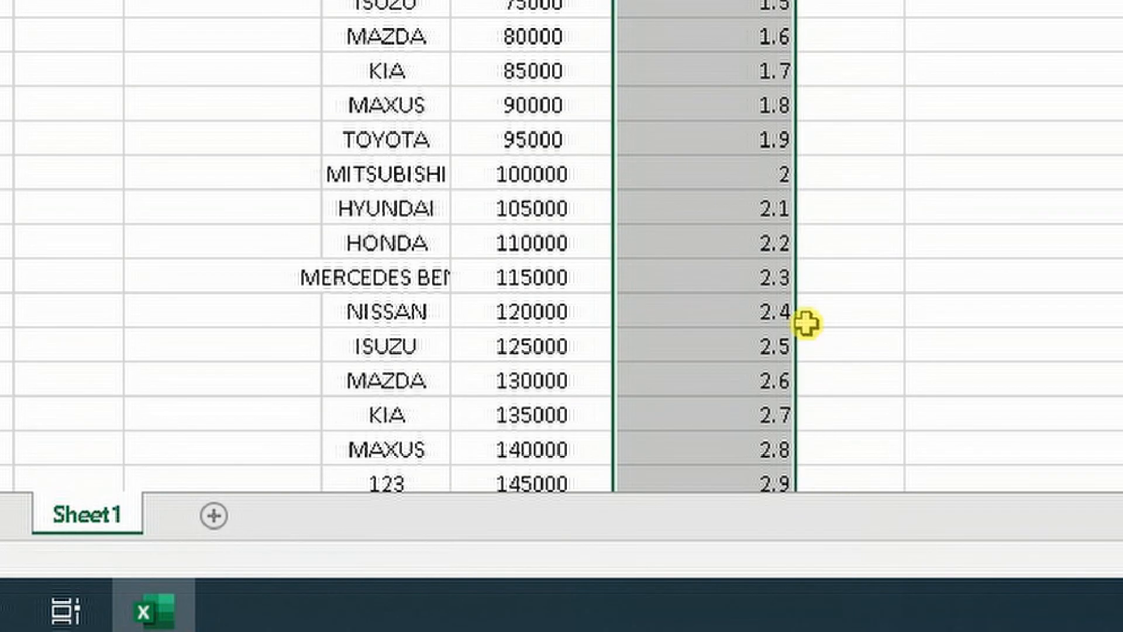
scroll(806, 323, up, 3)
Compare the calculated results in column F with the prices in column E around the 50000 threshold
click(691, 115)
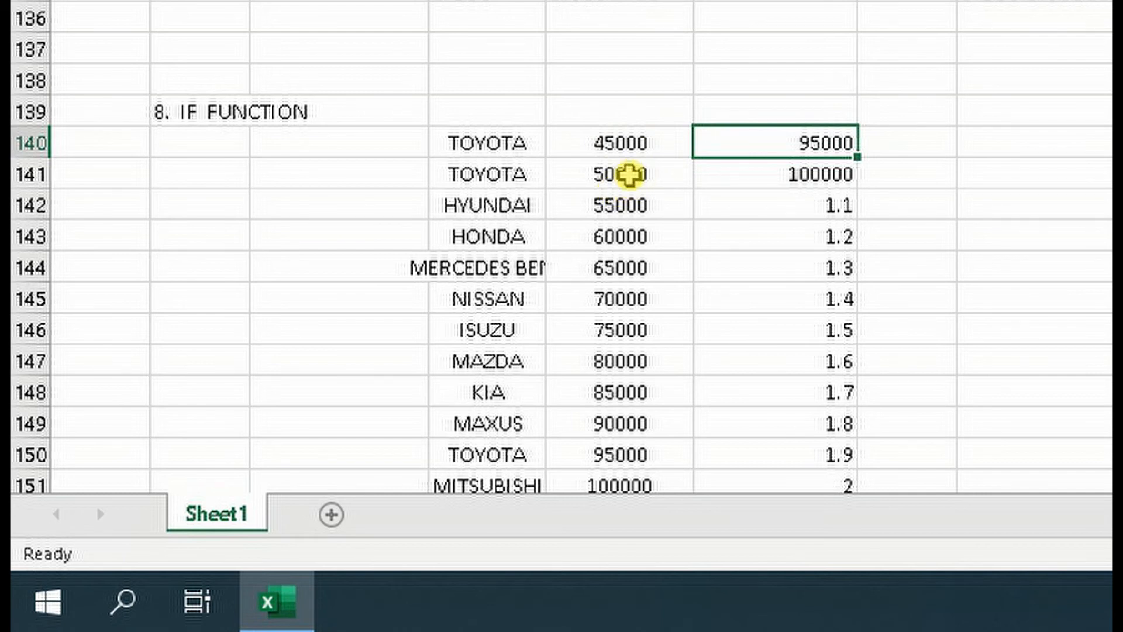
click(628, 174)
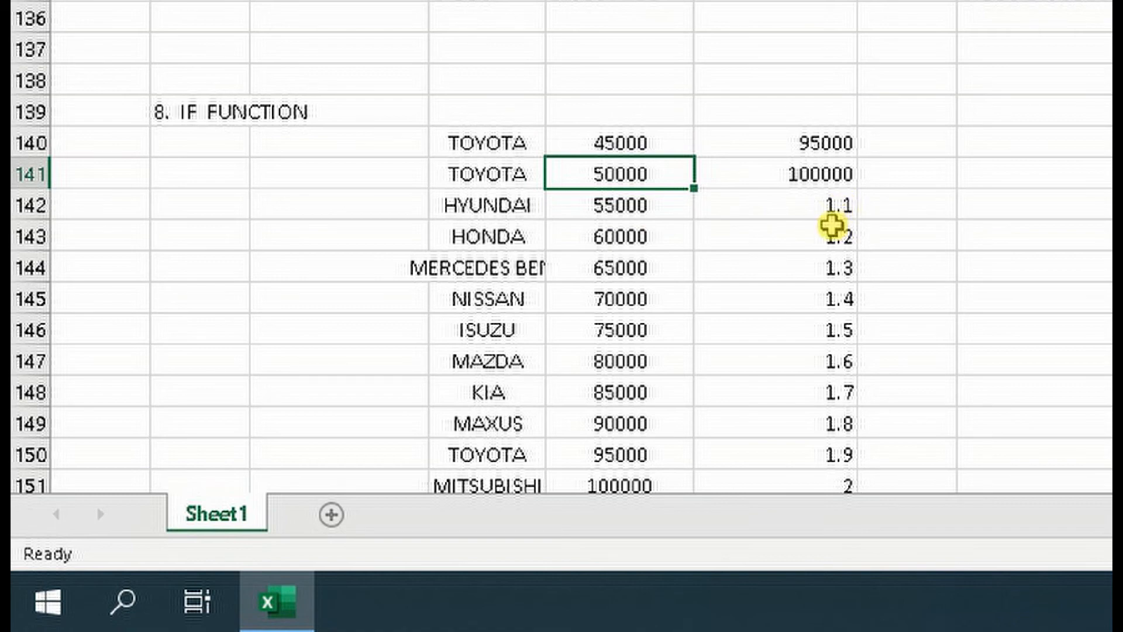
scroll(832, 225, down, 10)
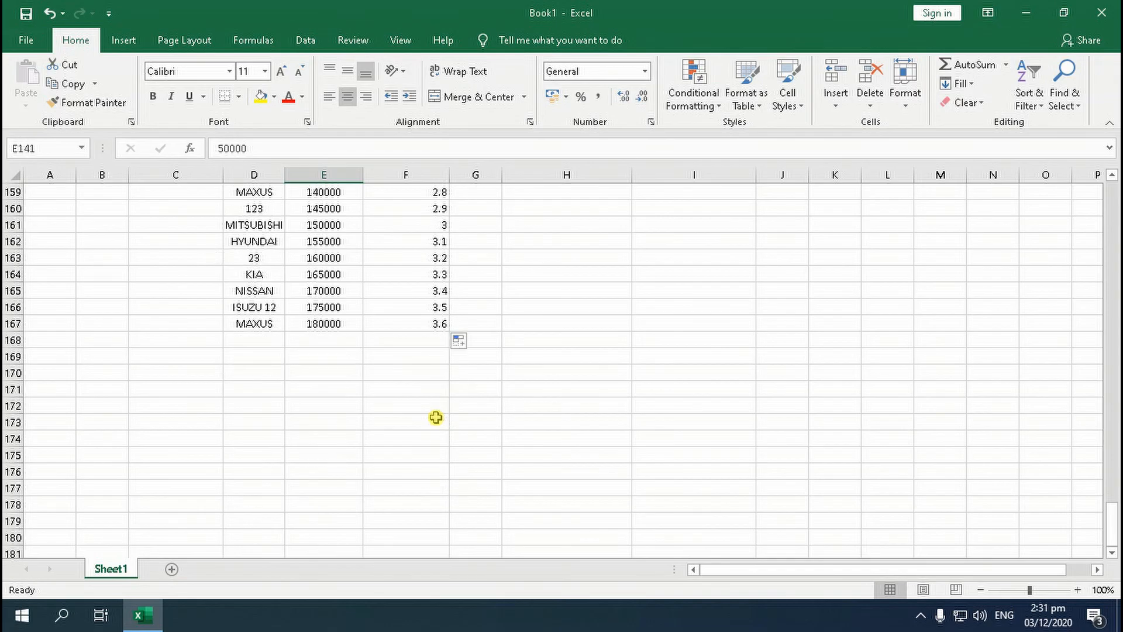
scroll(436, 417, up, 11)
scroll(435, 412, up, 1)
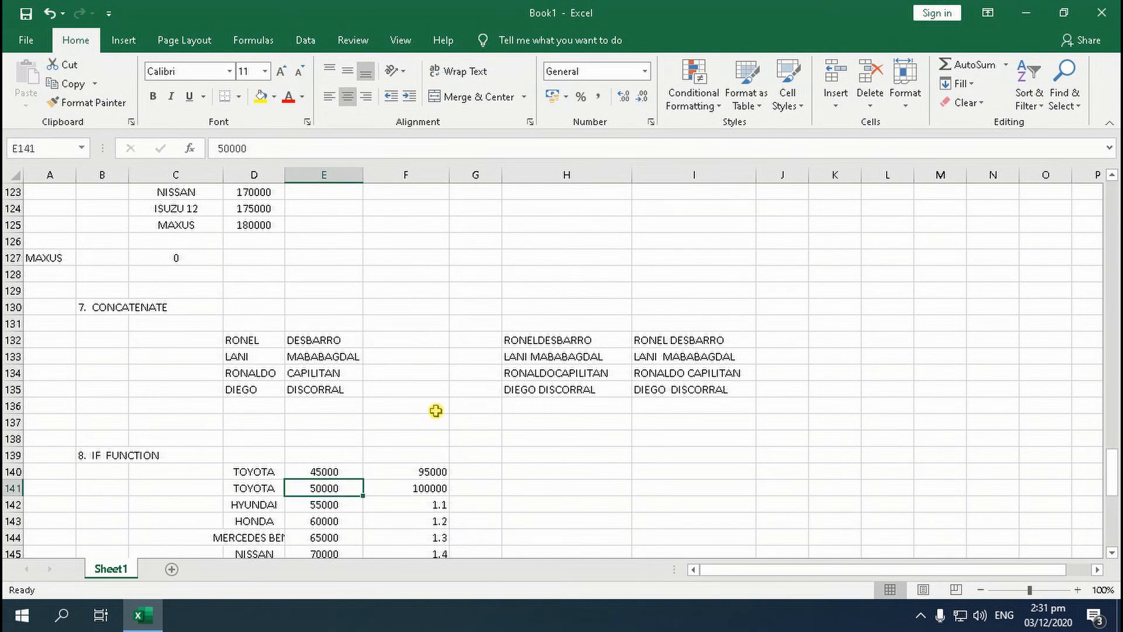
scroll(438, 408, down, 2)
scroll(316, 394, down, 3)
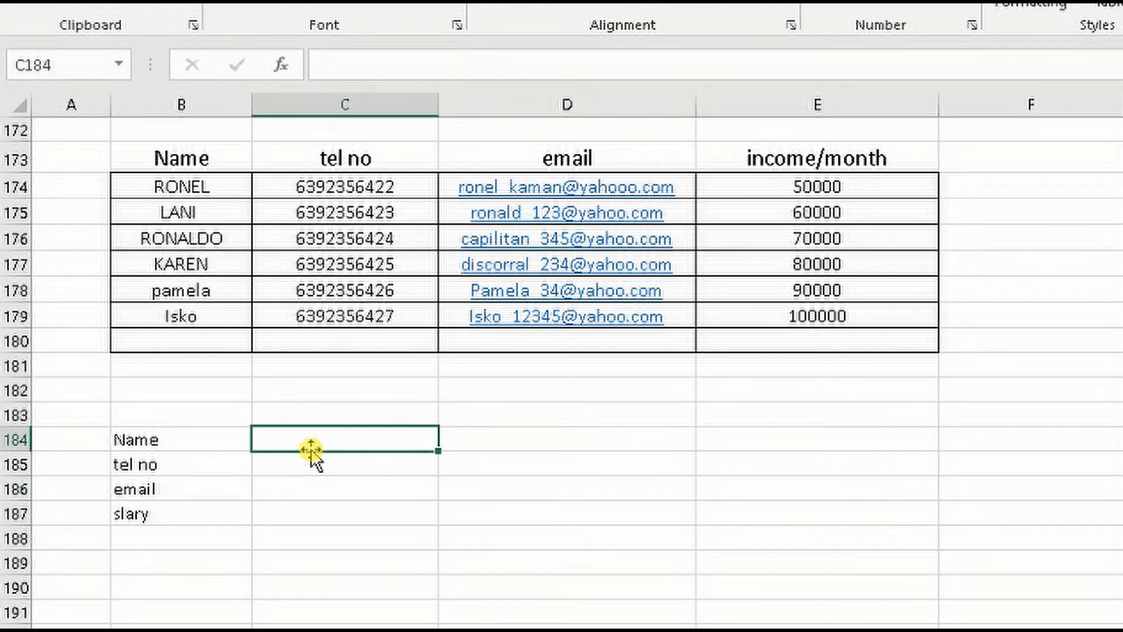
Enter the first contact's name from the table in cell C184 and correct the label in B187 to SALARY
text(RONEL)
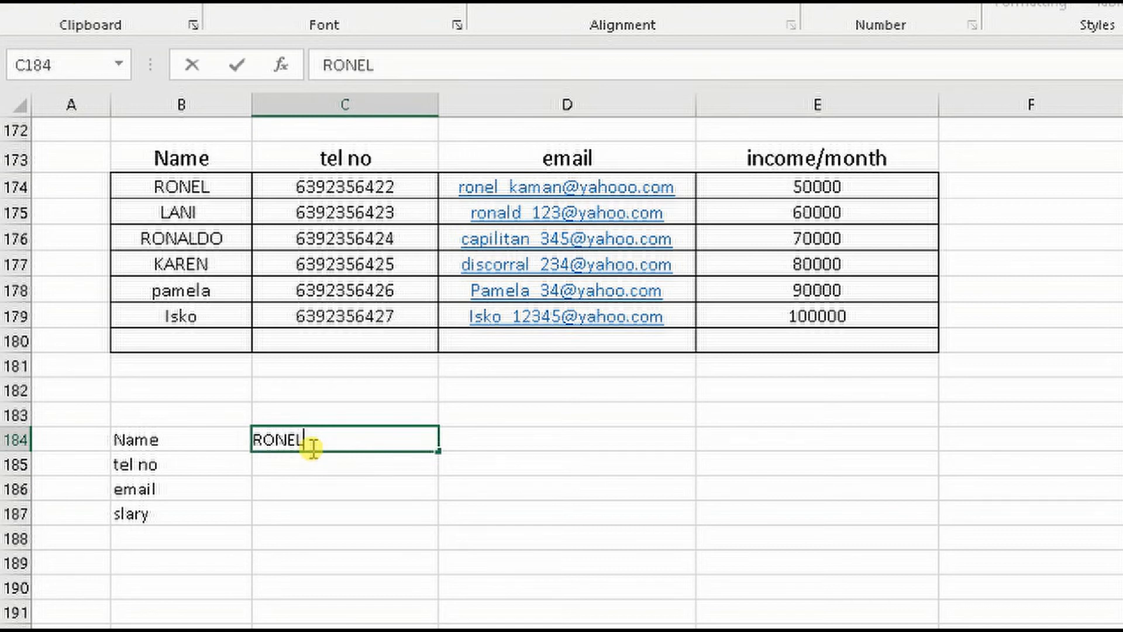
key(Return)
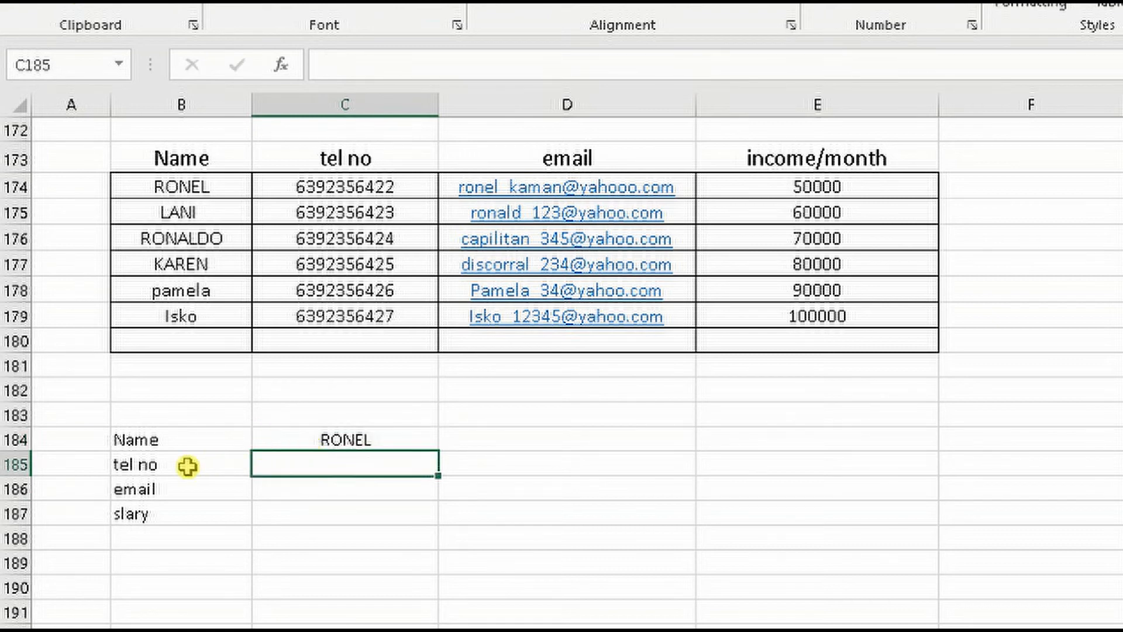
click(152, 467)
click(151, 491)
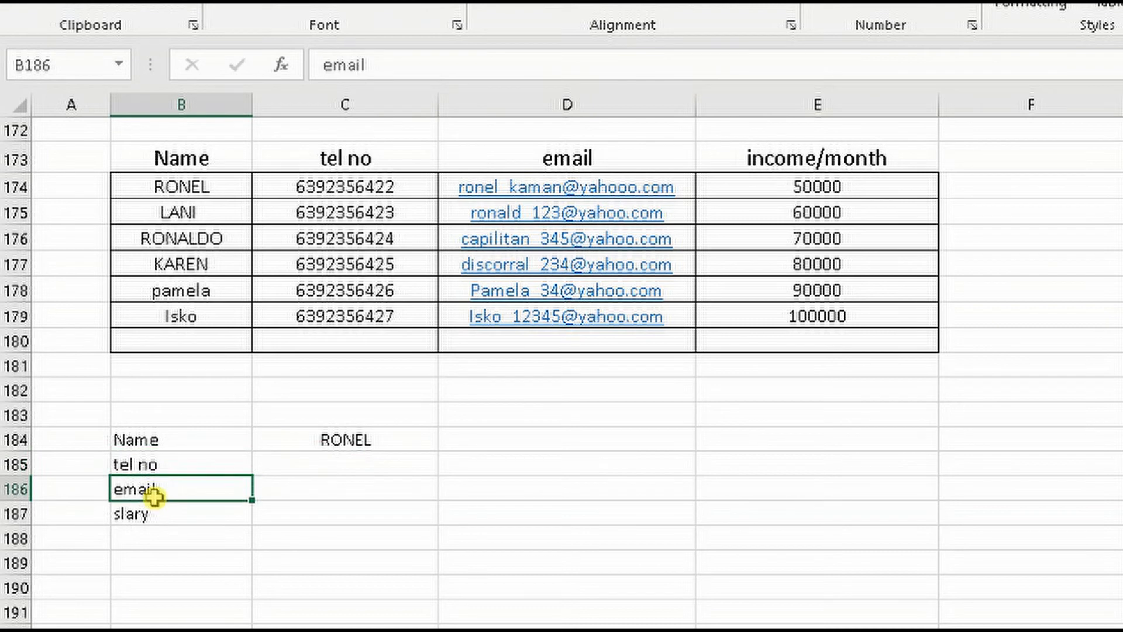
click(132, 514)
text(SALAR)
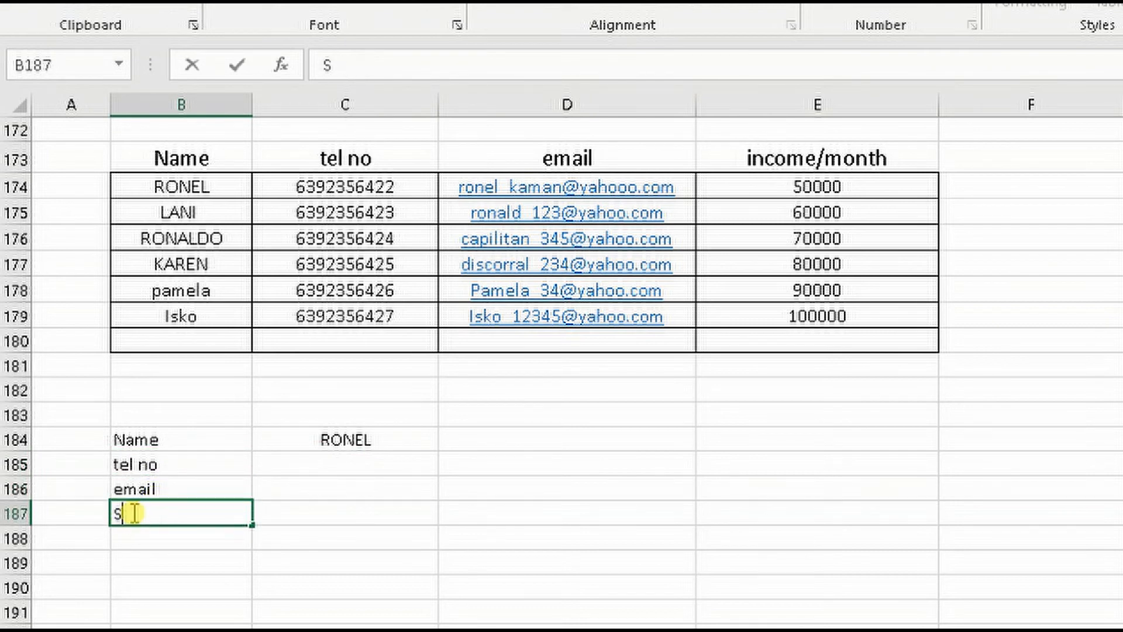
text(Y)
key(Return)
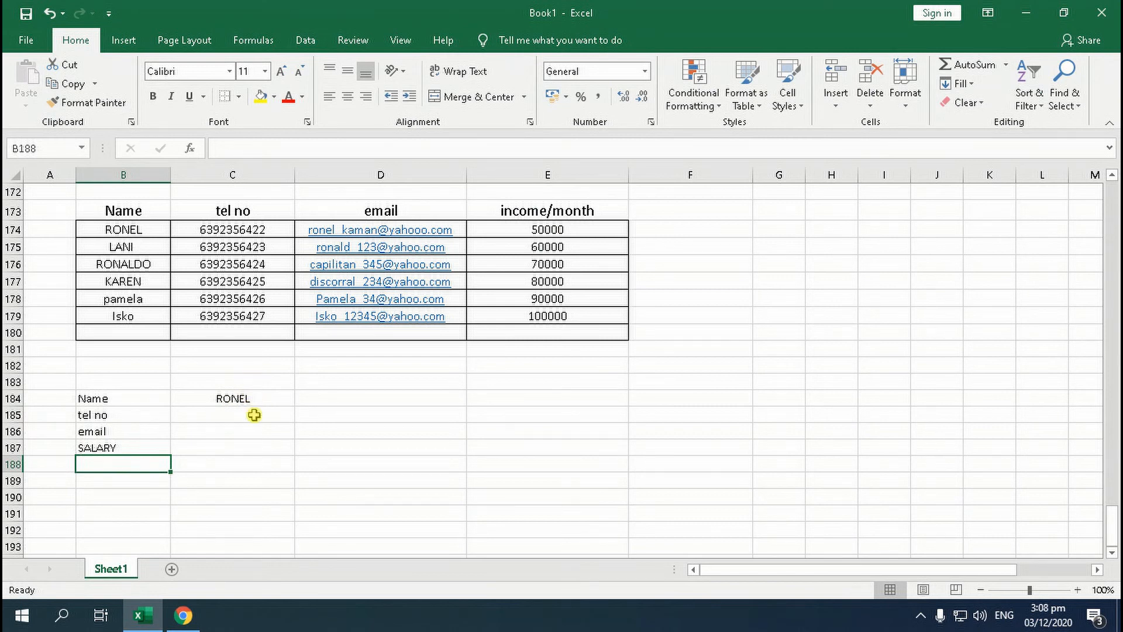
Enter =VLOOKUP(C184,B174:E179,2,FALSE) in cell C185 to look up the contact's telephone number by name
click(250, 401)
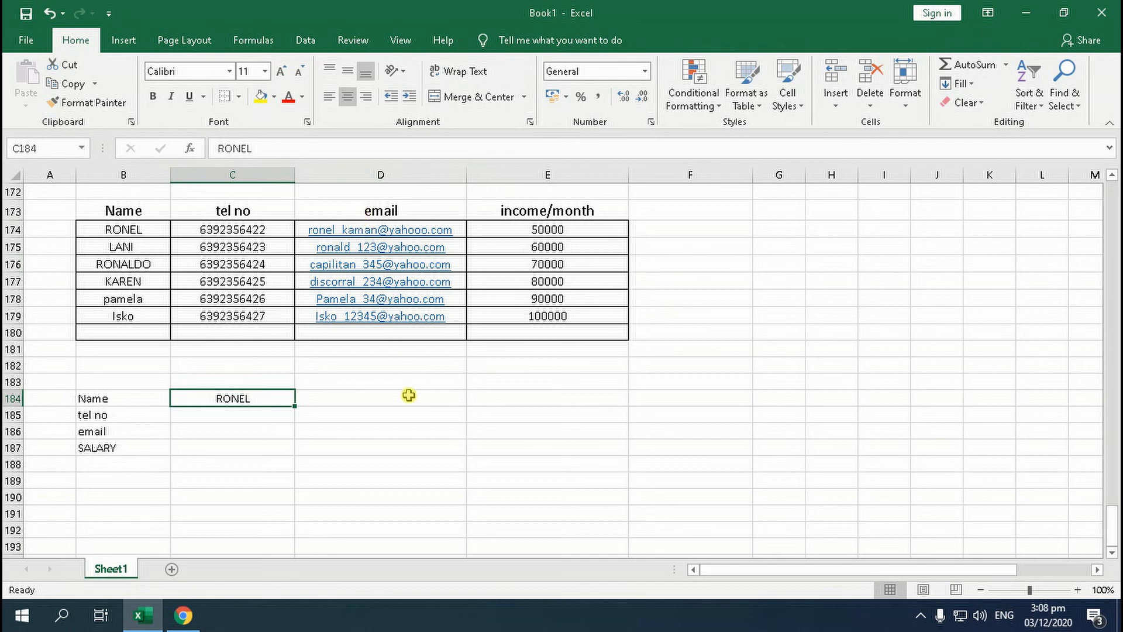
click(257, 416)
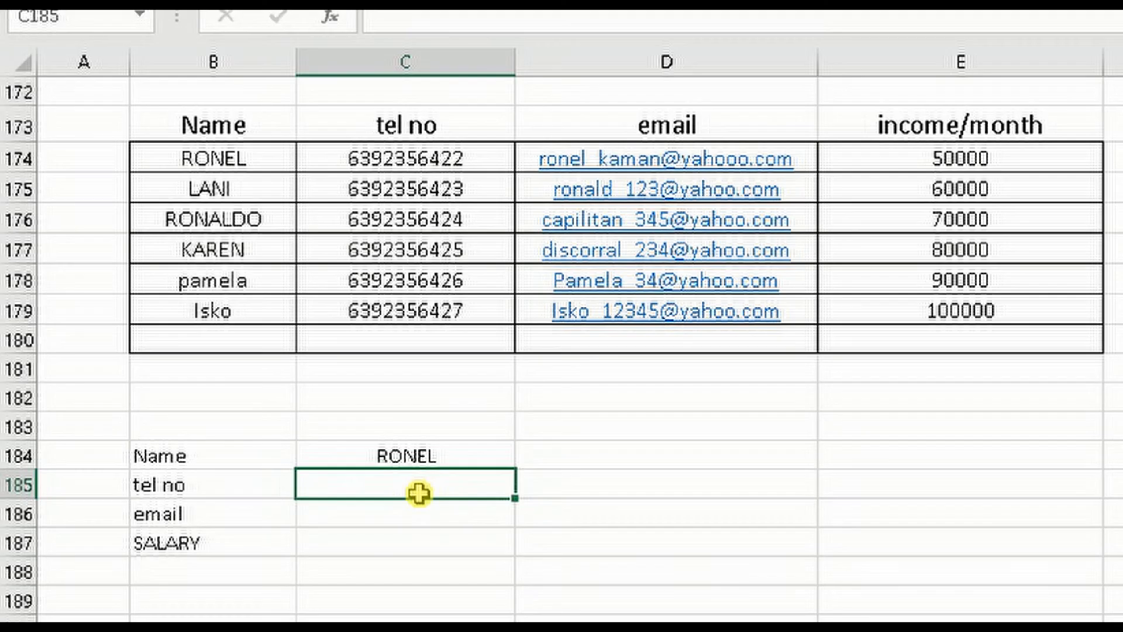
text(=)
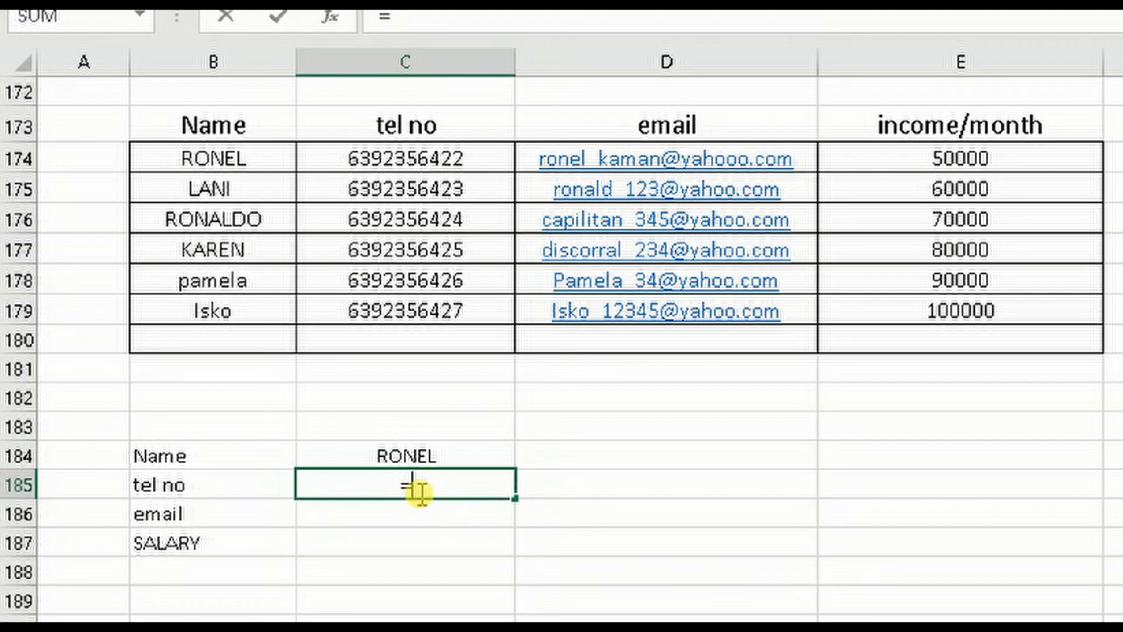
text(VLOOKUP)
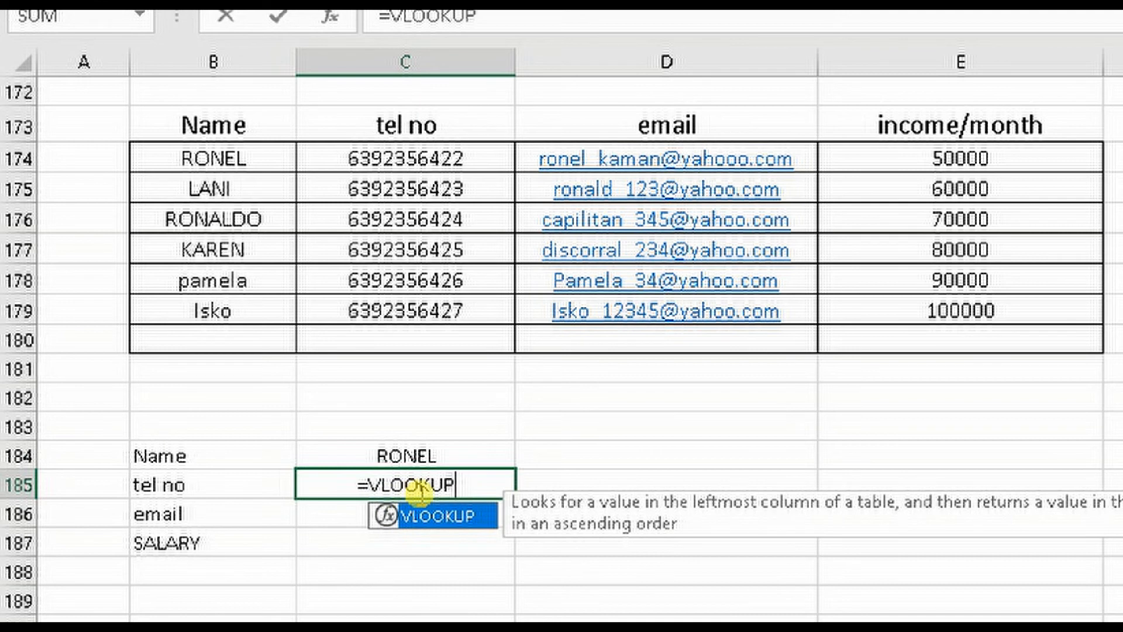
text(()
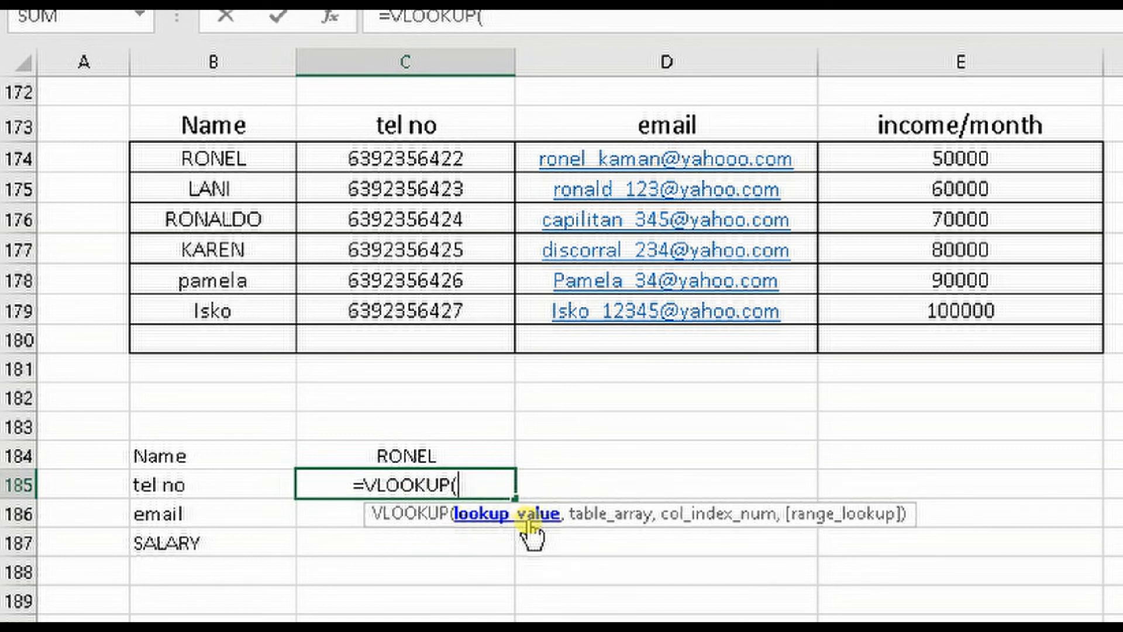
click(426, 456)
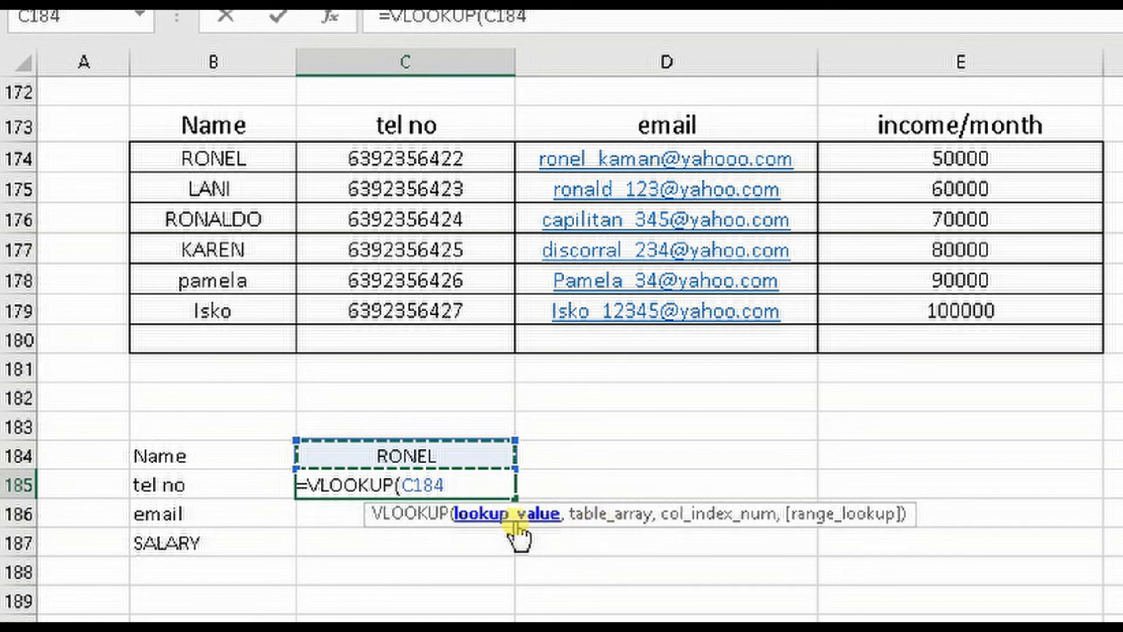
text(,)
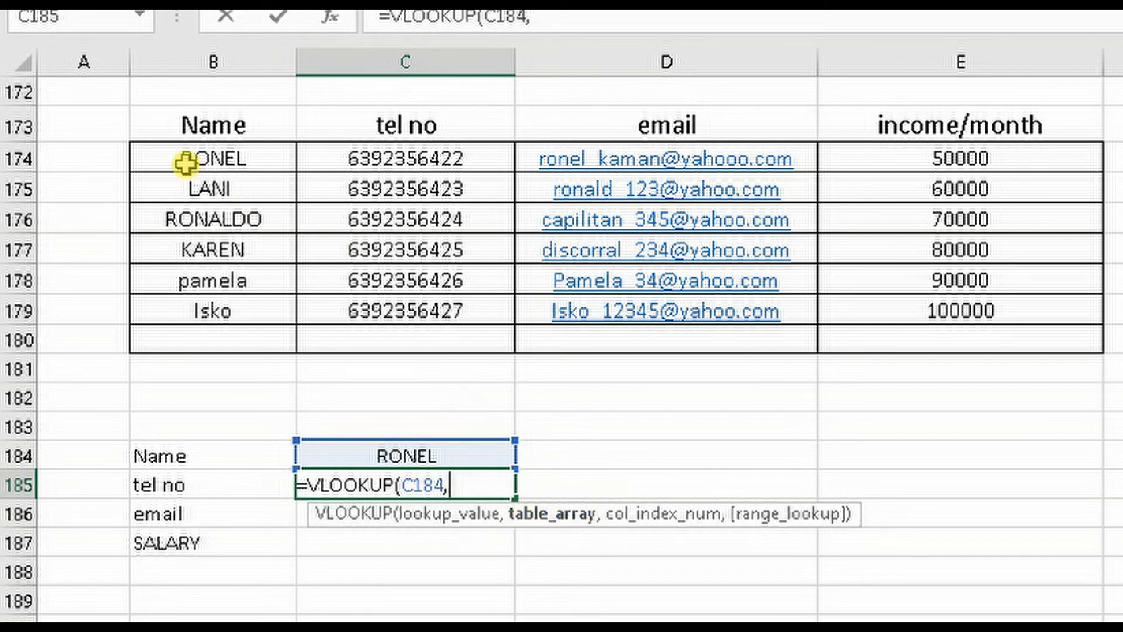
drag(177, 160, 992, 319)
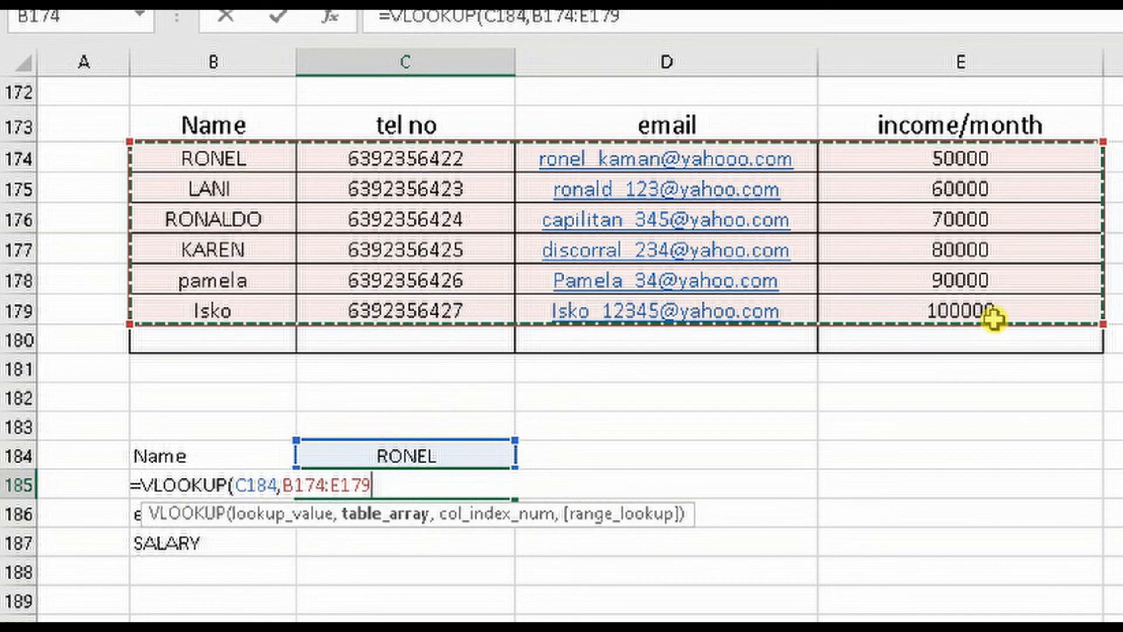
text(,2)
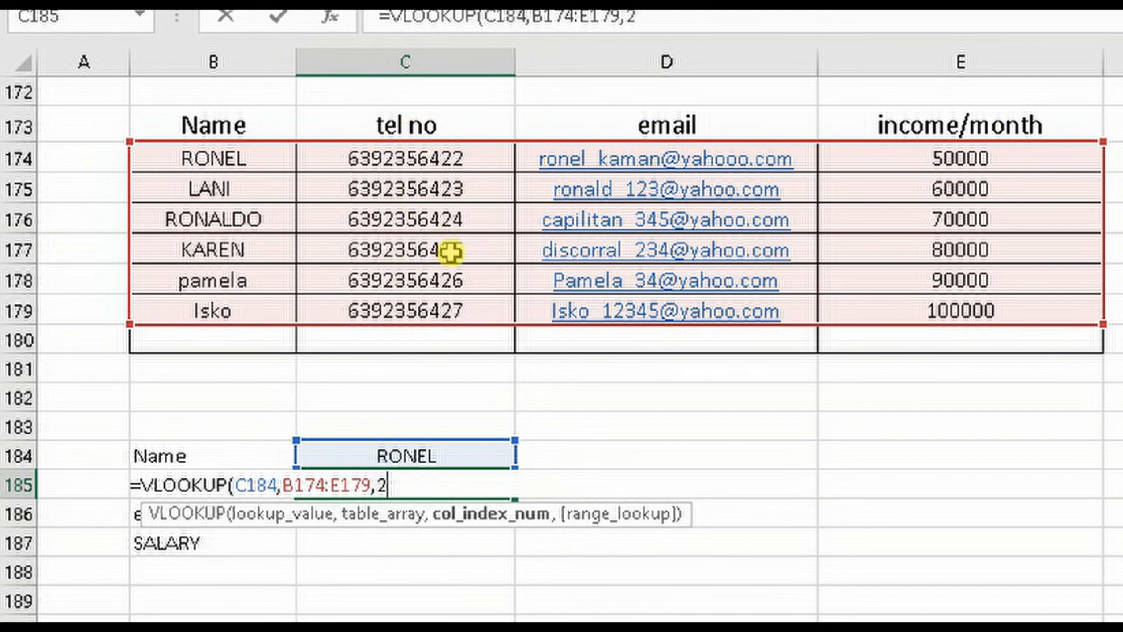
text(,)
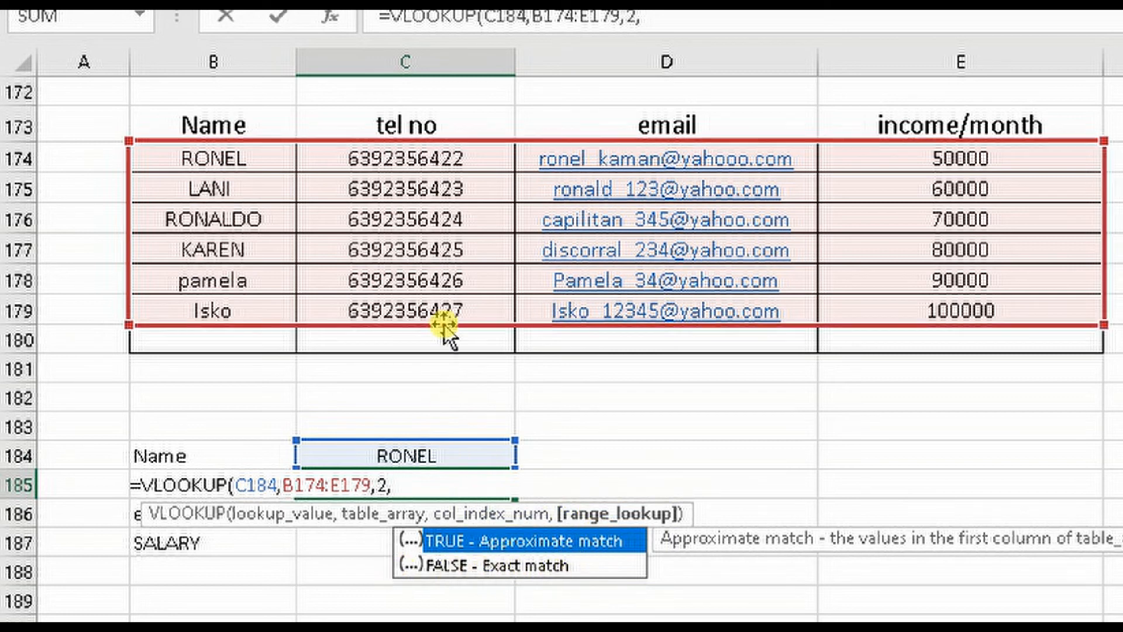
text(FALSE)
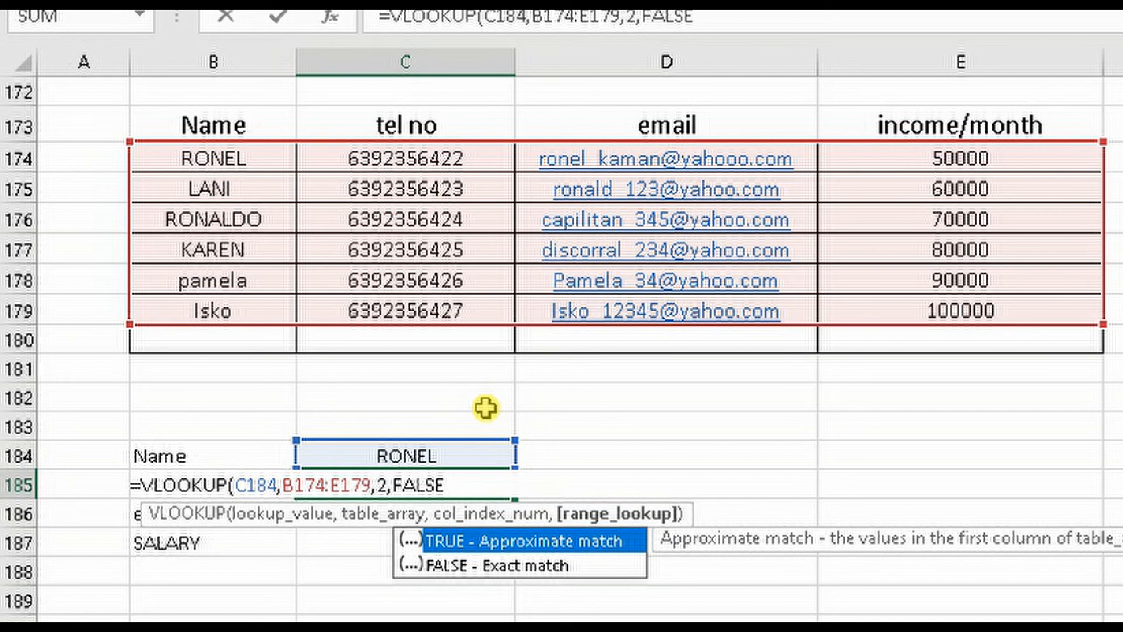
text())
key(Return)
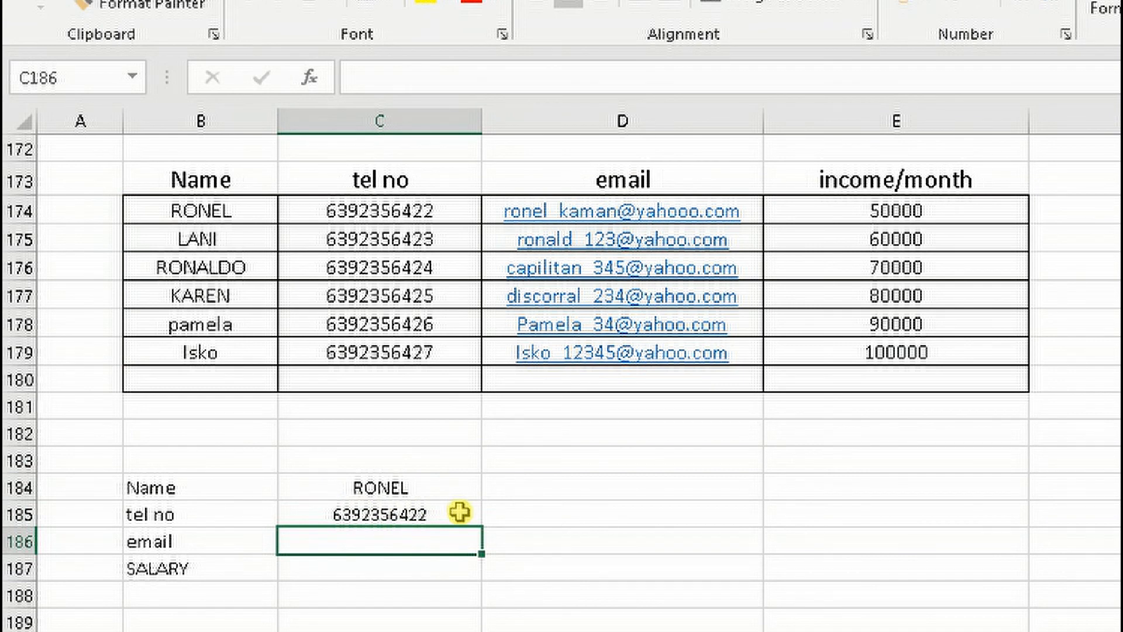
Enter =VLOOKUP(C184,B174:E179,3,FALSE) in cell C186 to look up the contact's email address by name
text(=)
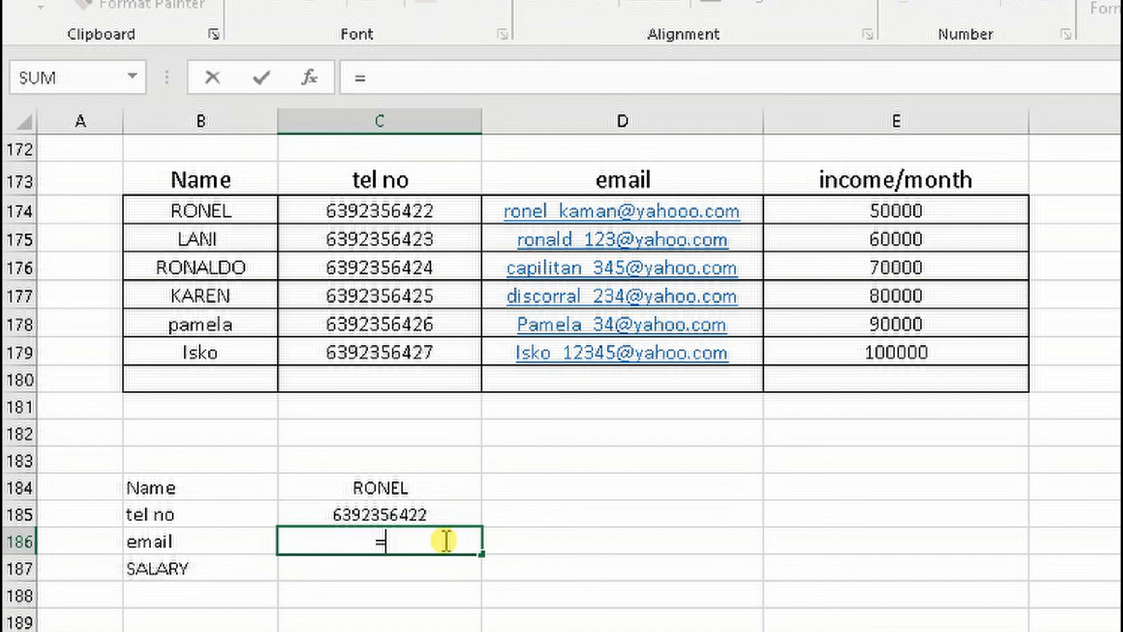
text(VLOOKUP)
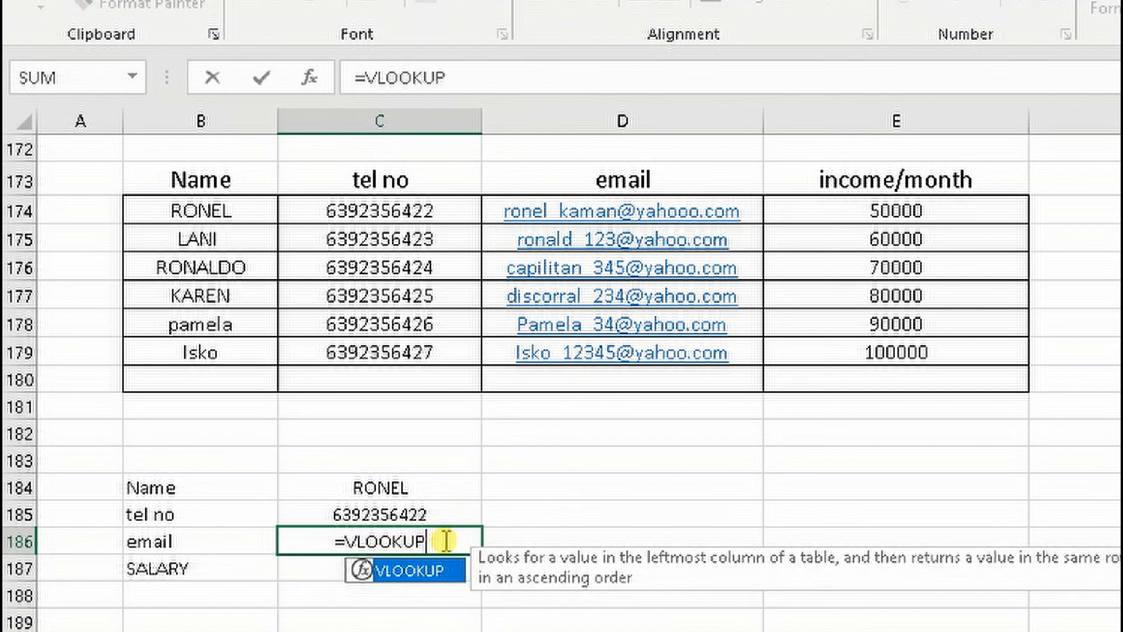
text(()
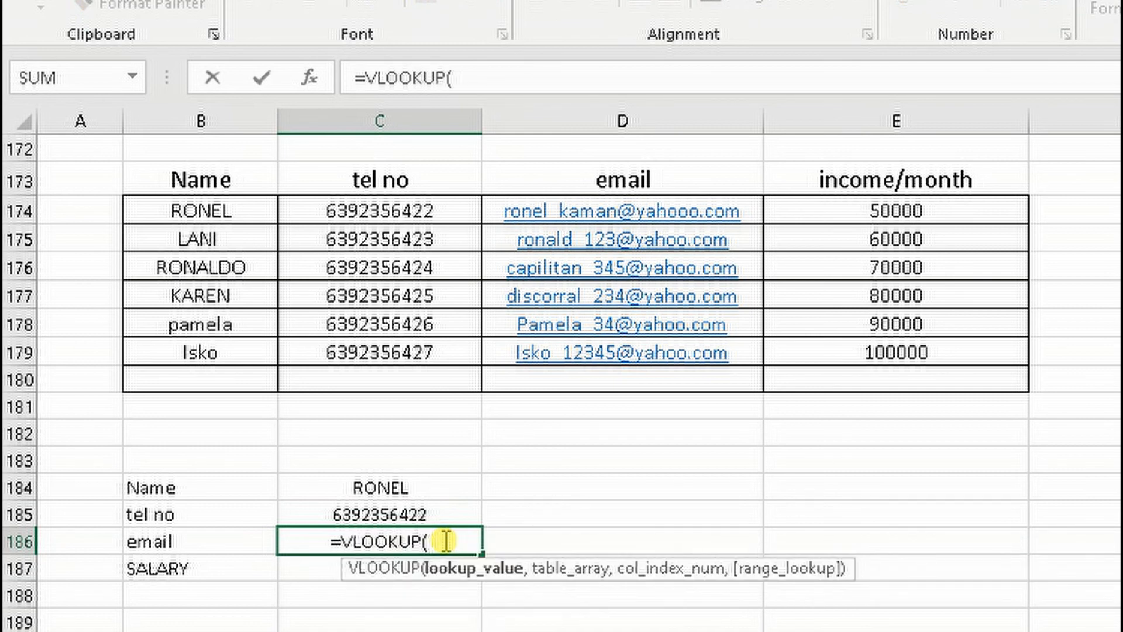
click(401, 485)
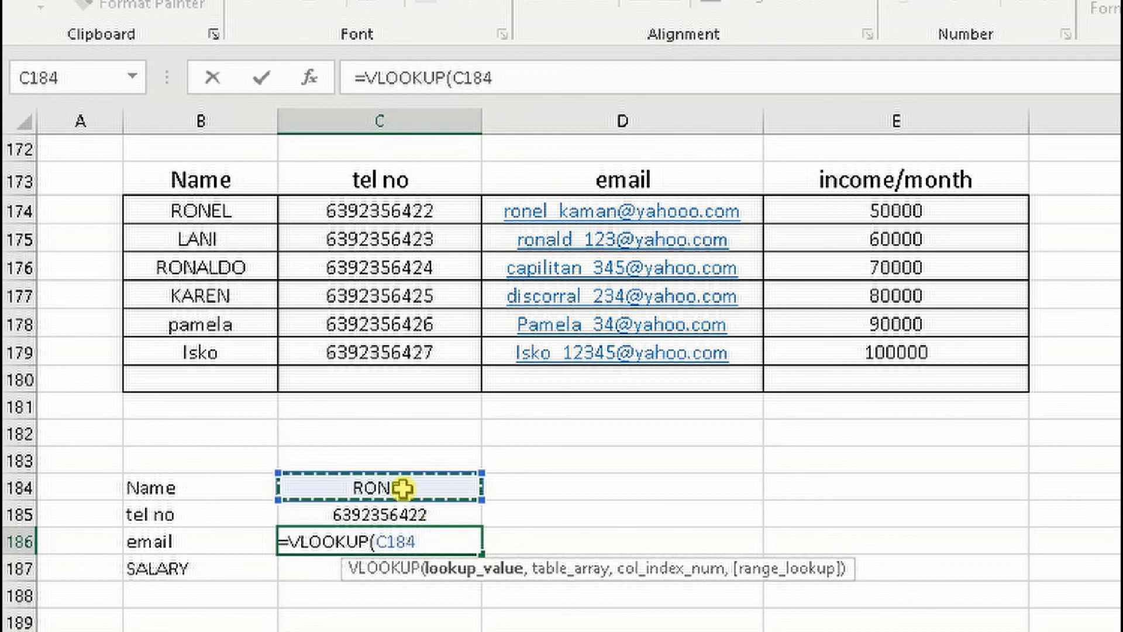
text(,)
drag(176, 212, 903, 349)
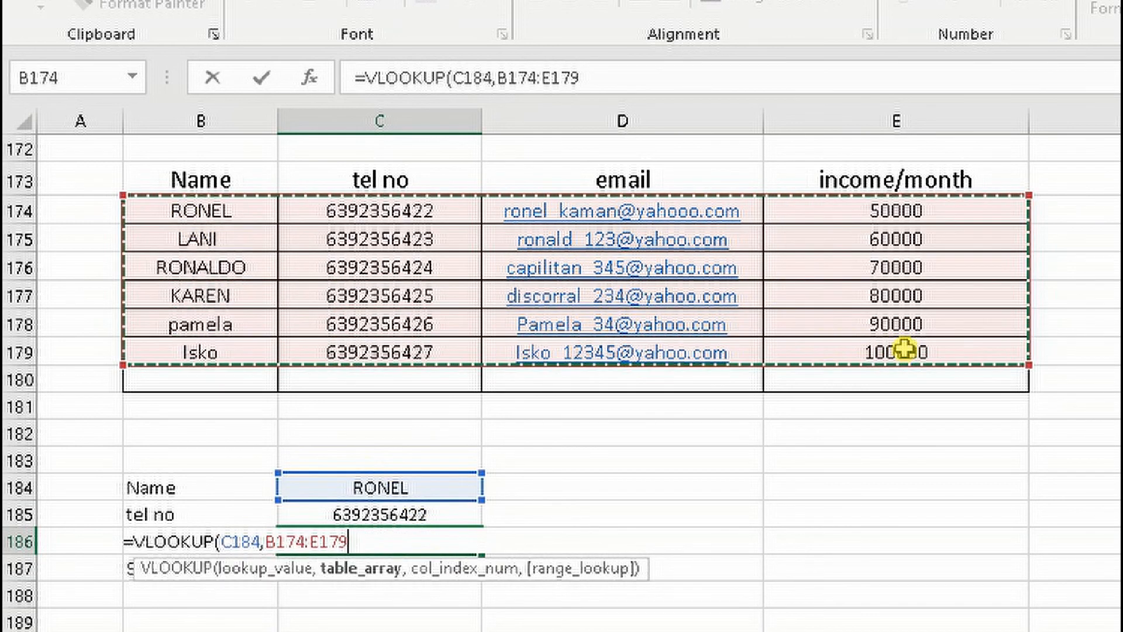
text(,)
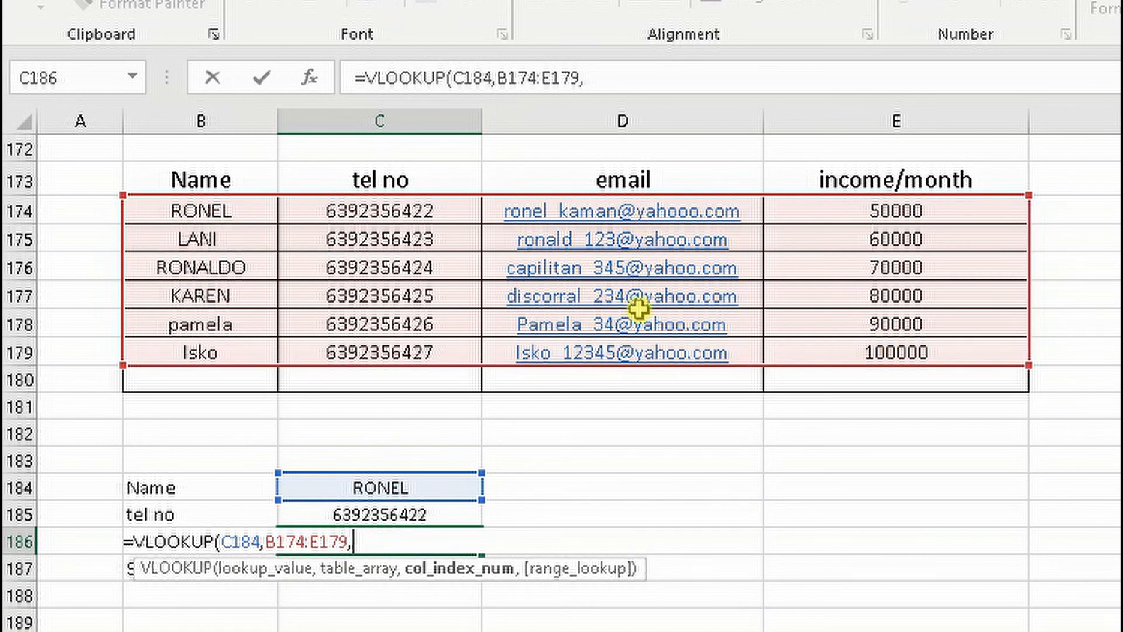
text(3,)
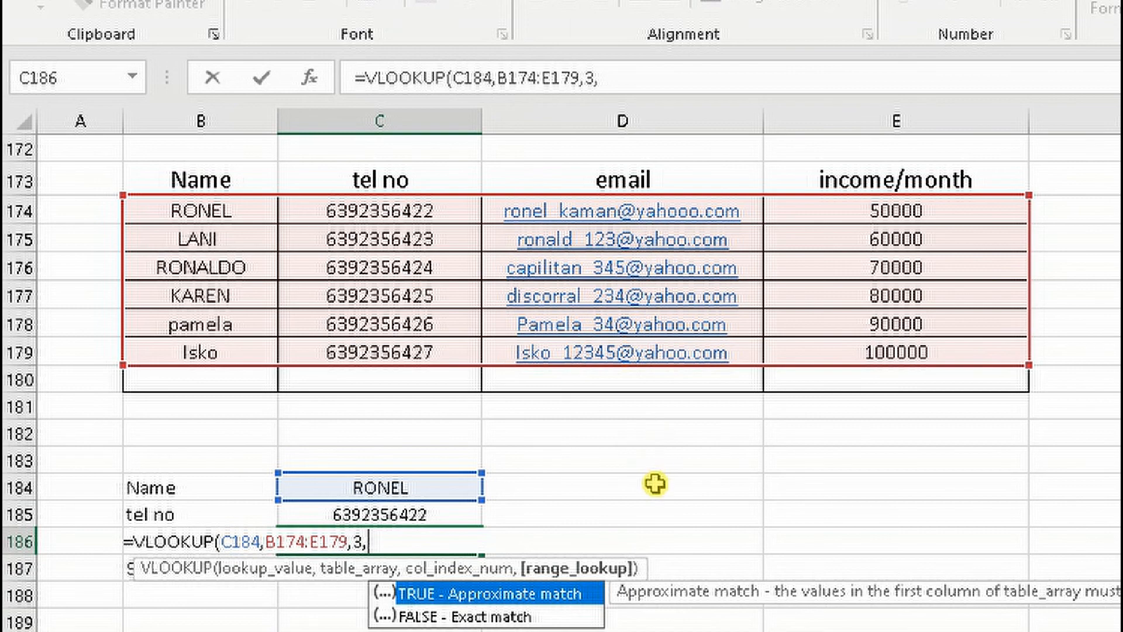
text(FALS)
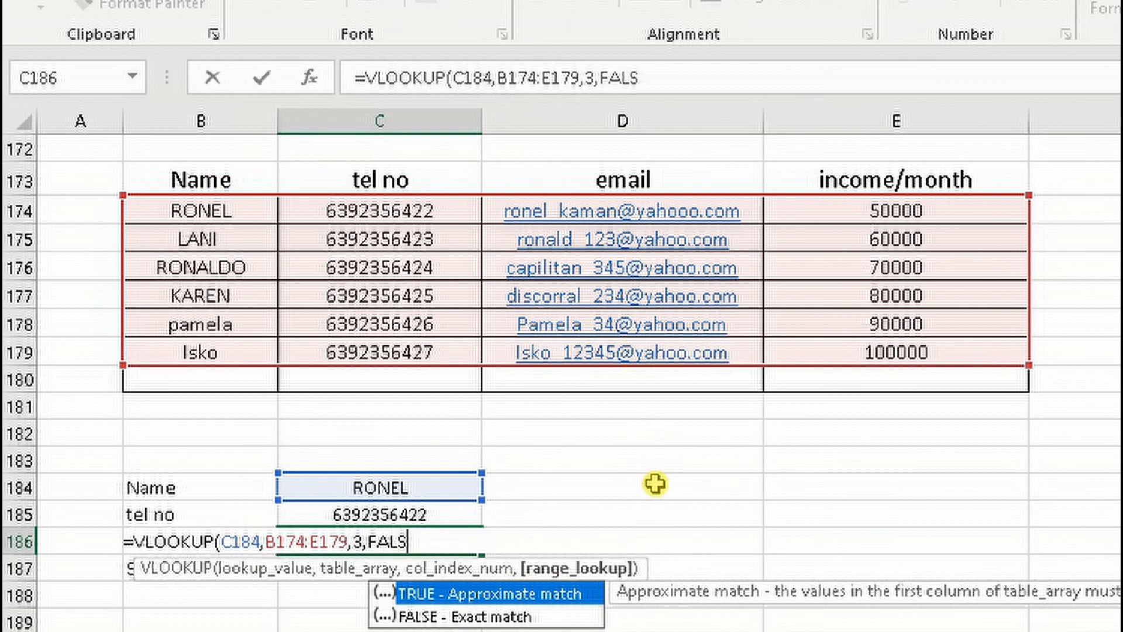
text(E))
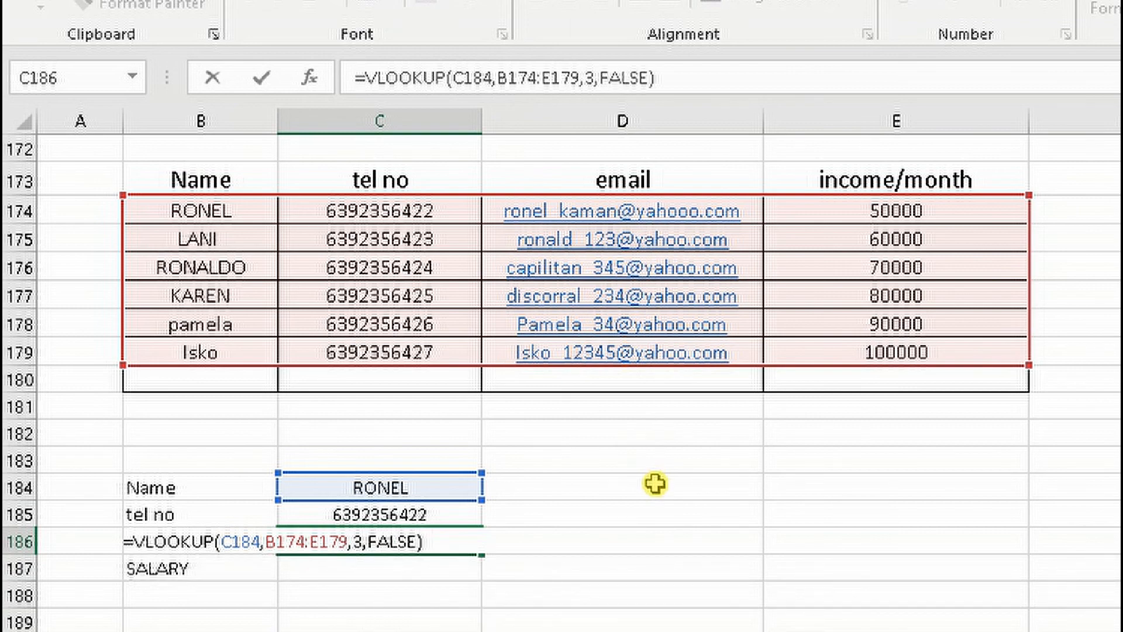
key(Return)
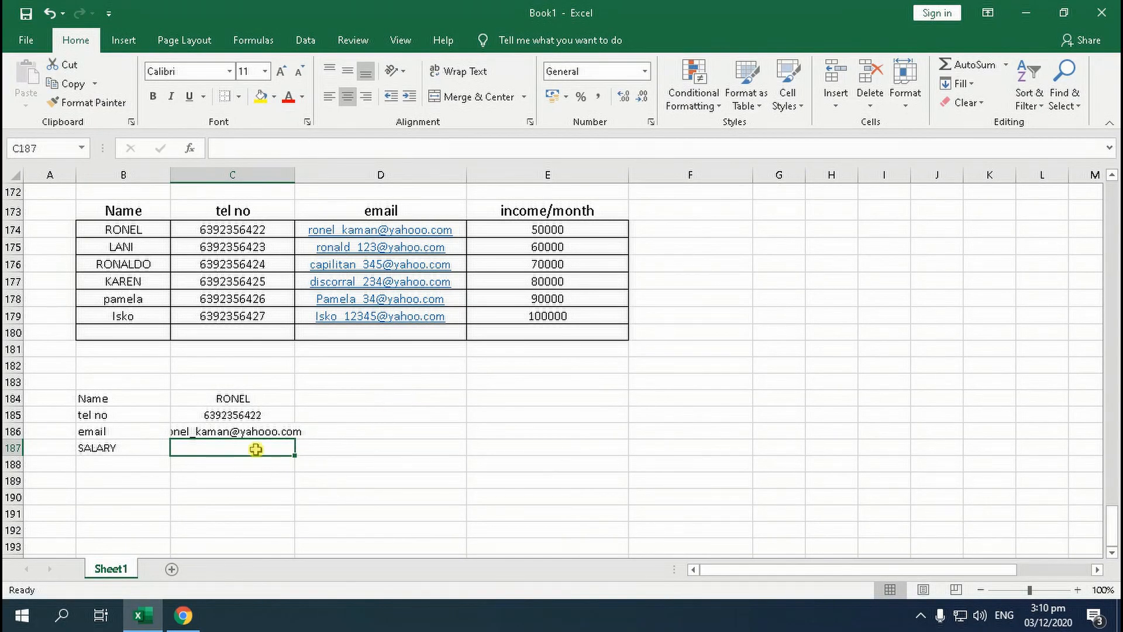
Enter =VLOOKUP(C184,B174:E179,4,FALSE) in cell C187 to look up the contact's monthly income as salary
text(=VLOO)
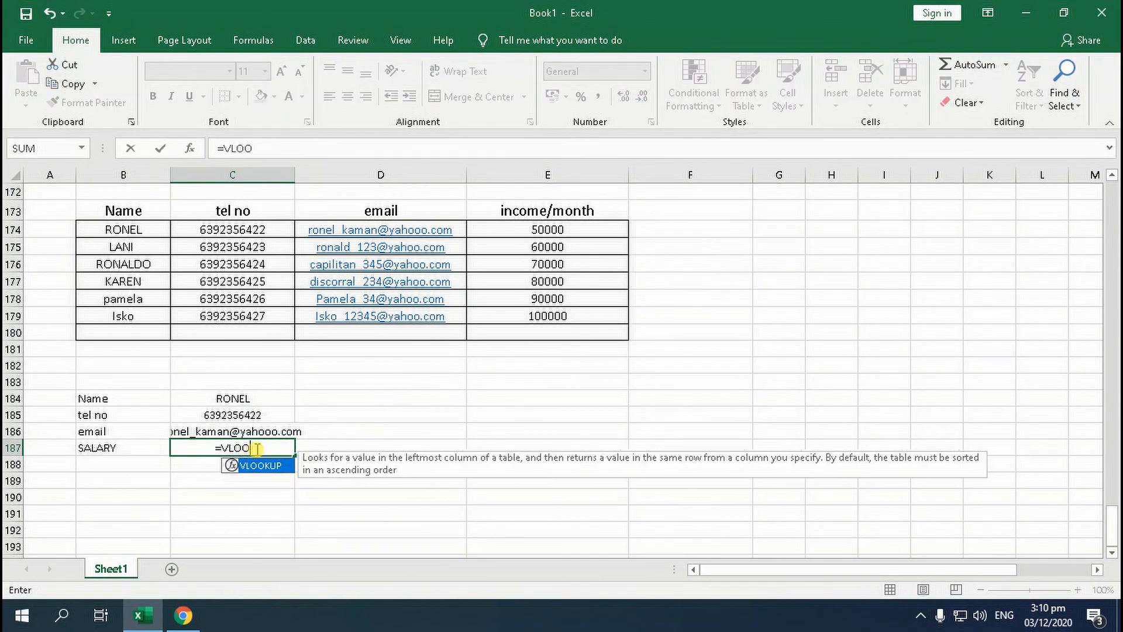
text(KUP()
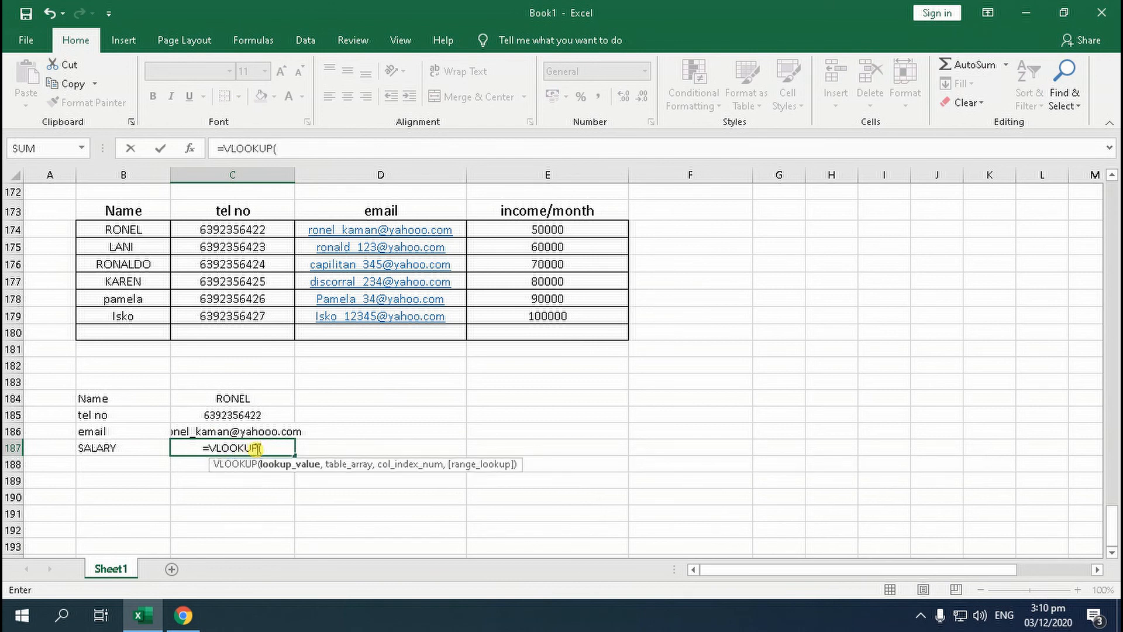
click(233, 402)
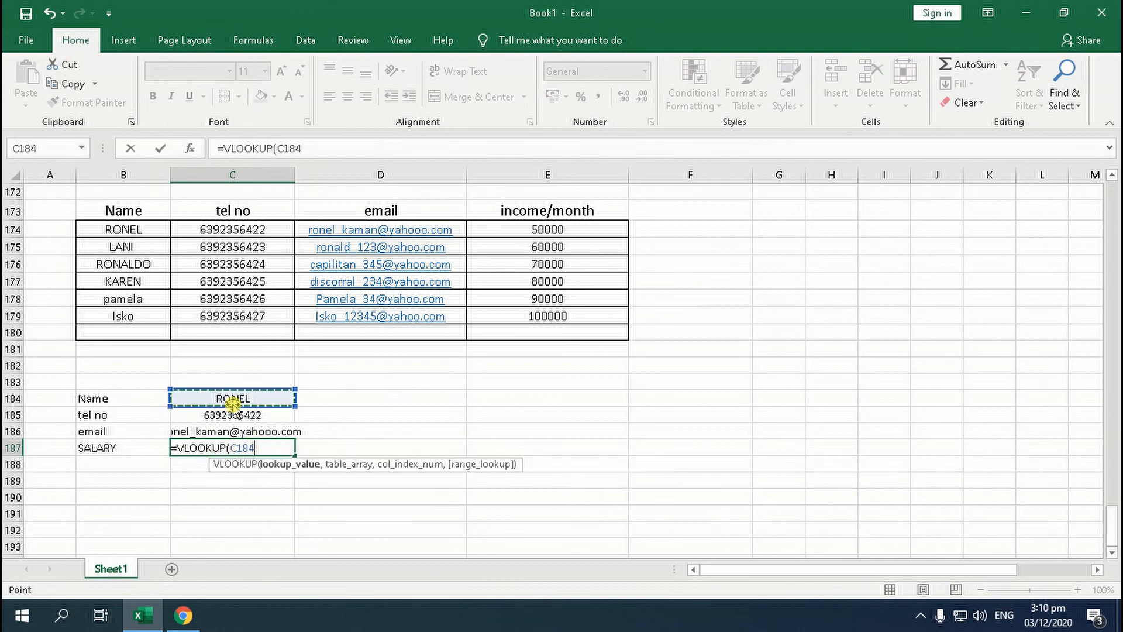
text(,)
drag(121, 230, 550, 319)
text(,)
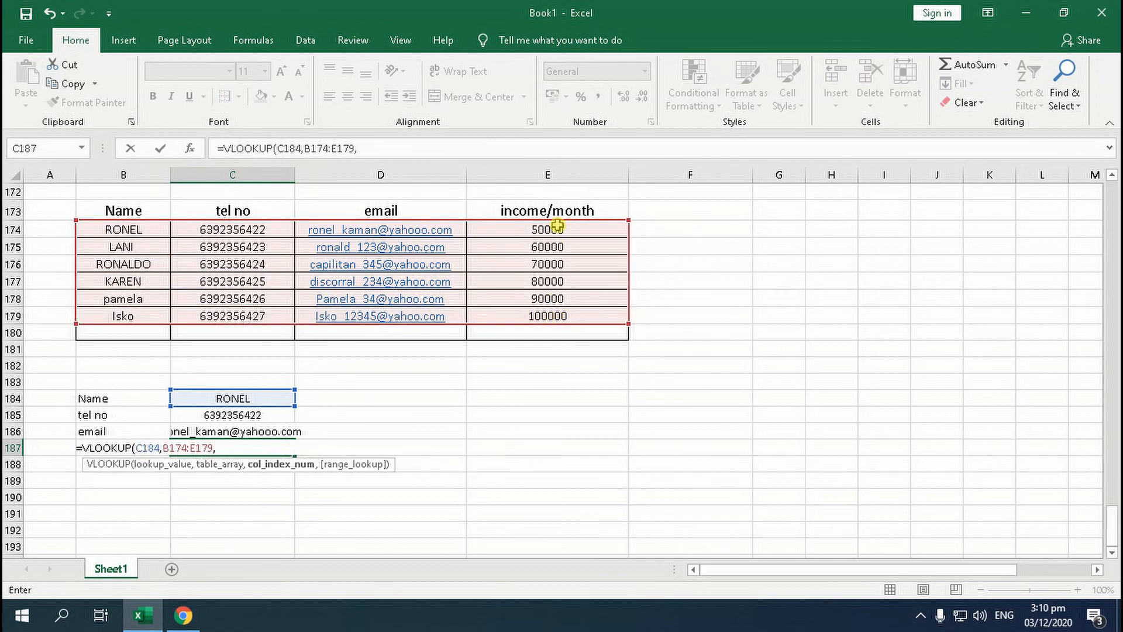
text(4,)
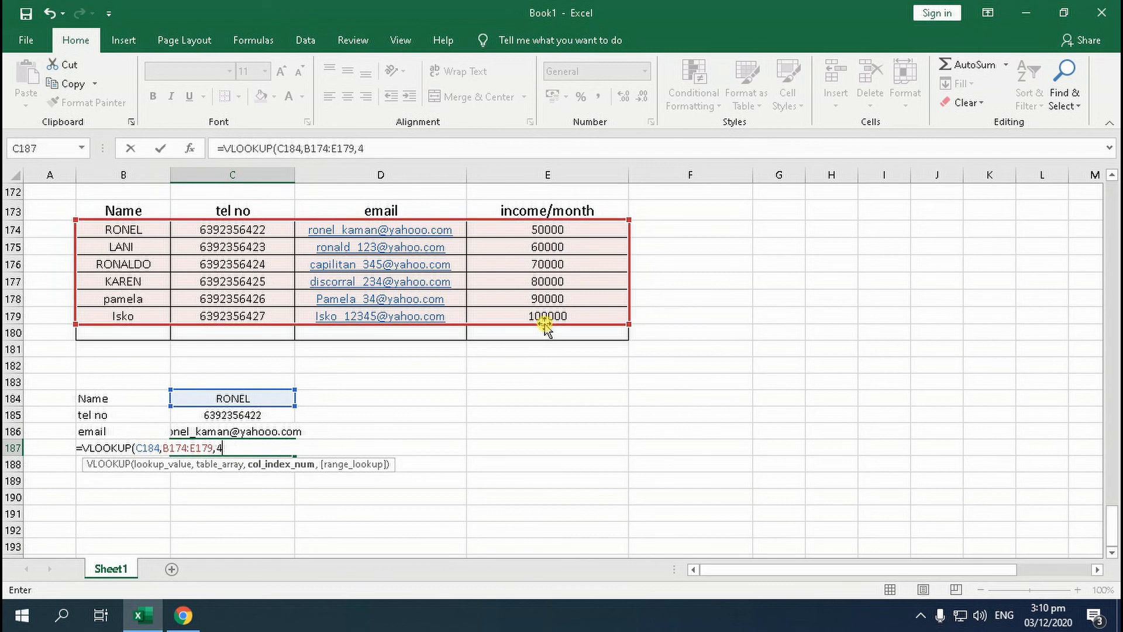
text(FALSE))
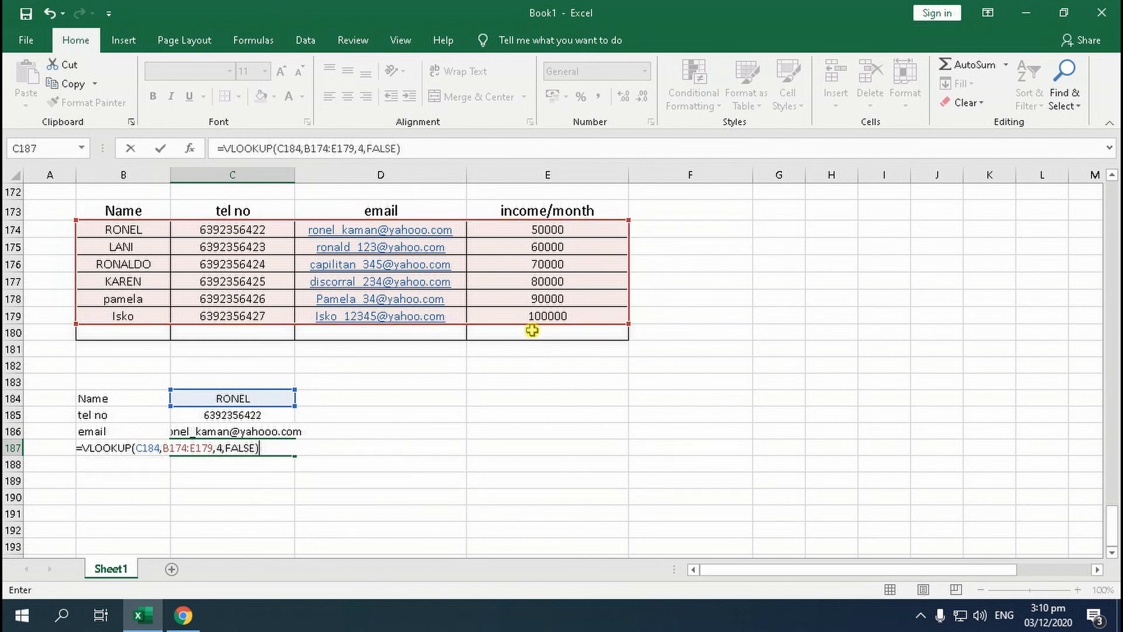
key(Return)
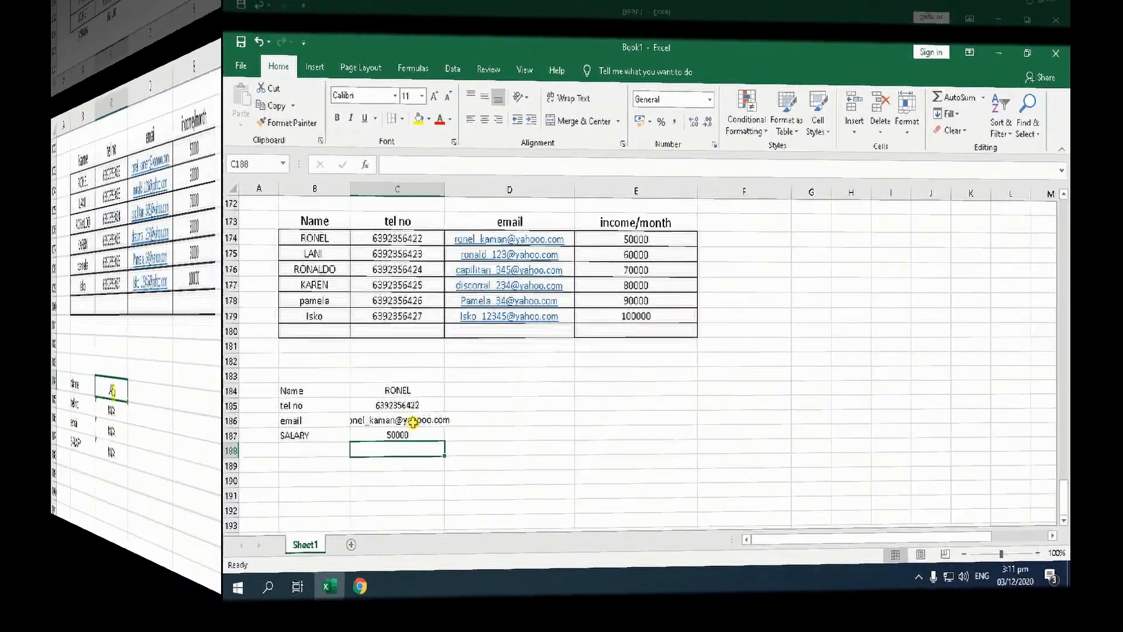
Enter the contact names from B179 and B178 one after the other in cell C184 to test the lookup formulas
text(ISKO)
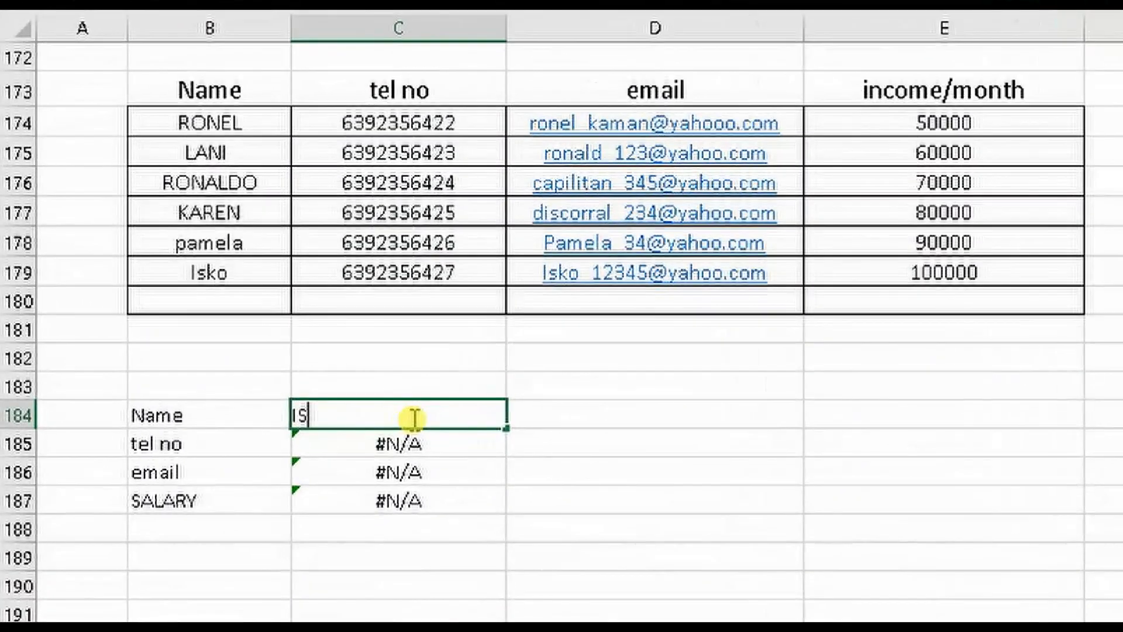
key(Return)
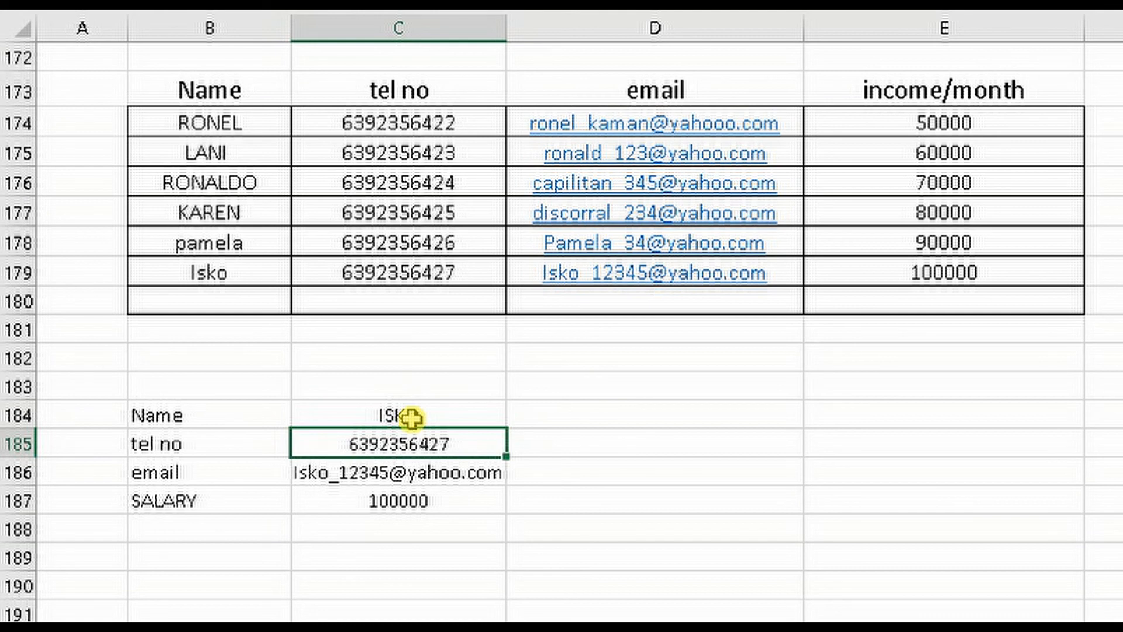
click(214, 255)
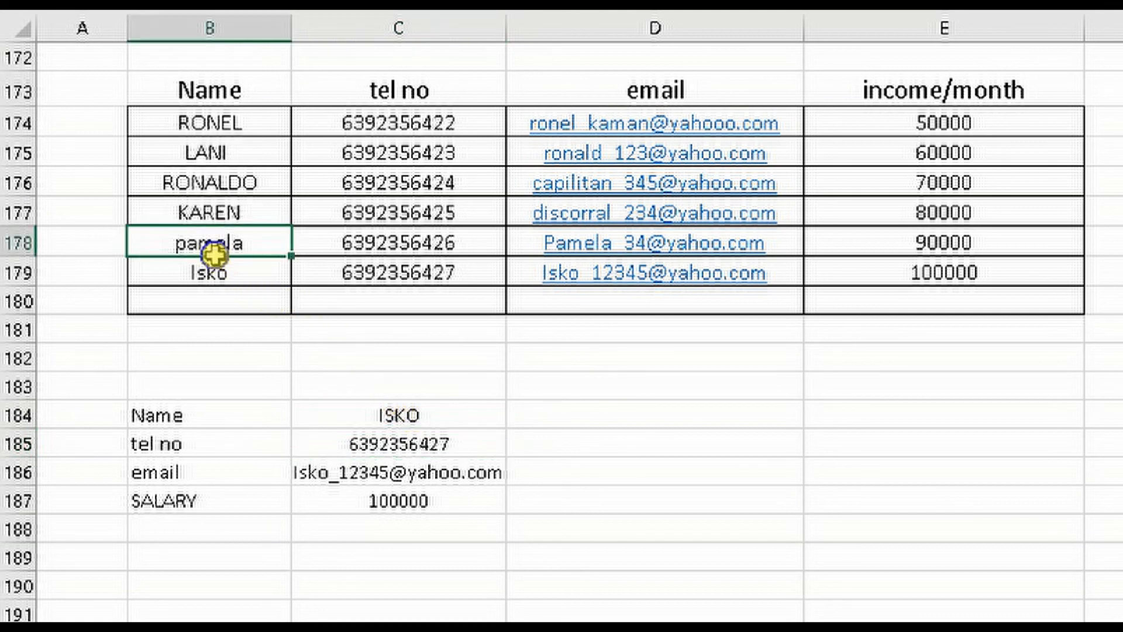
click(442, 417)
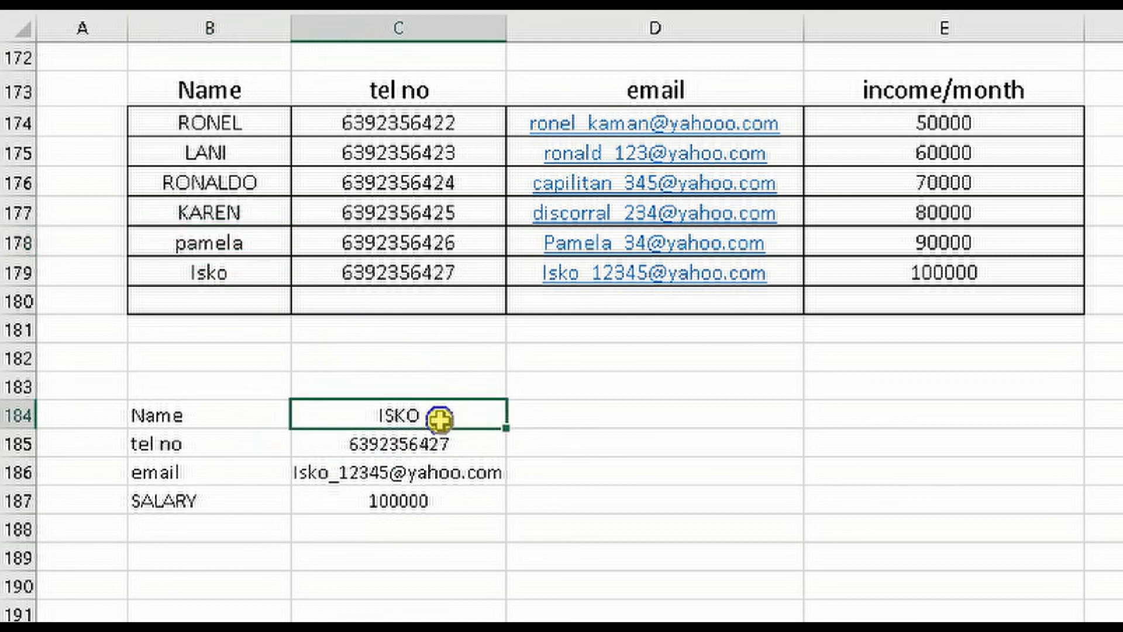
text(PAMELA)
key(Return)
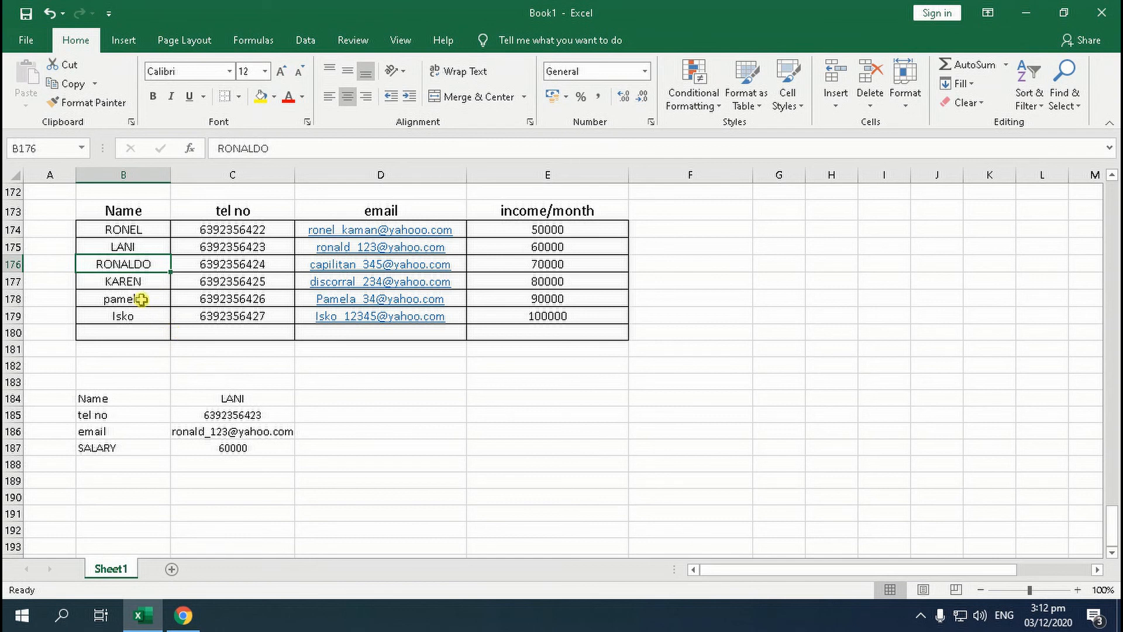
Replace the name in C184 with the contact name from B177 to test the lookups
click(140, 283)
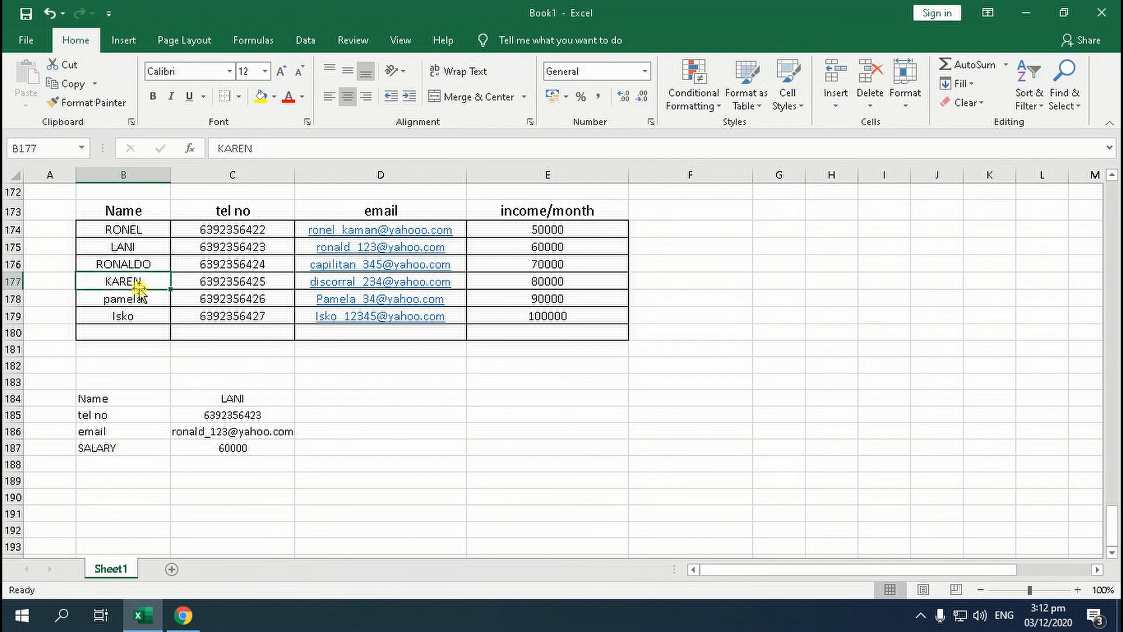
click(246, 402)
text(KARE)
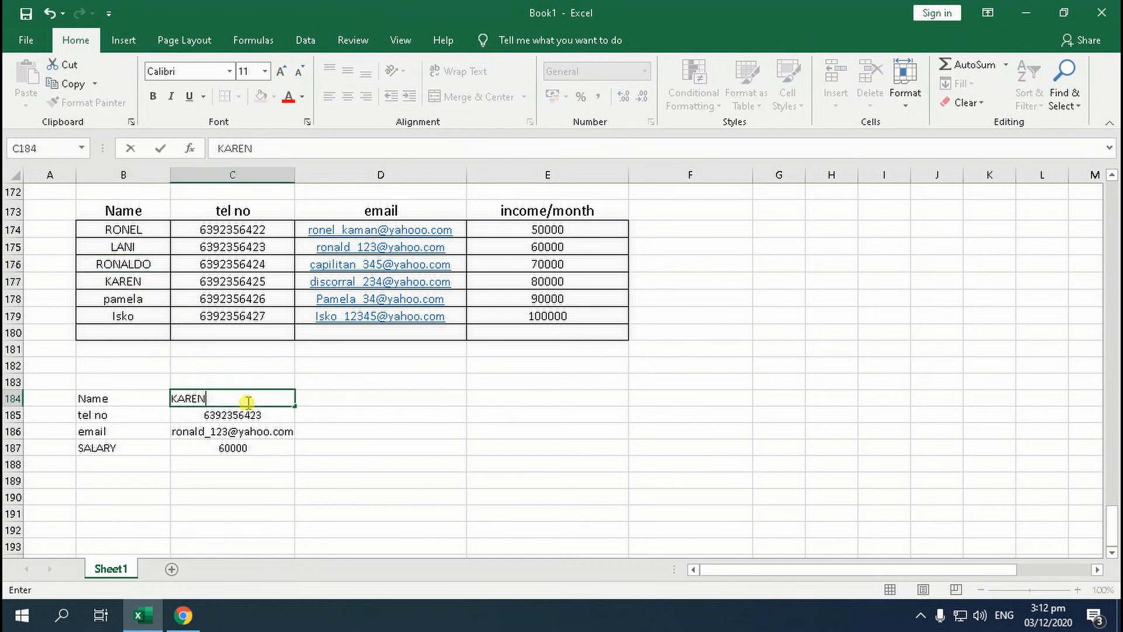
key(Return)
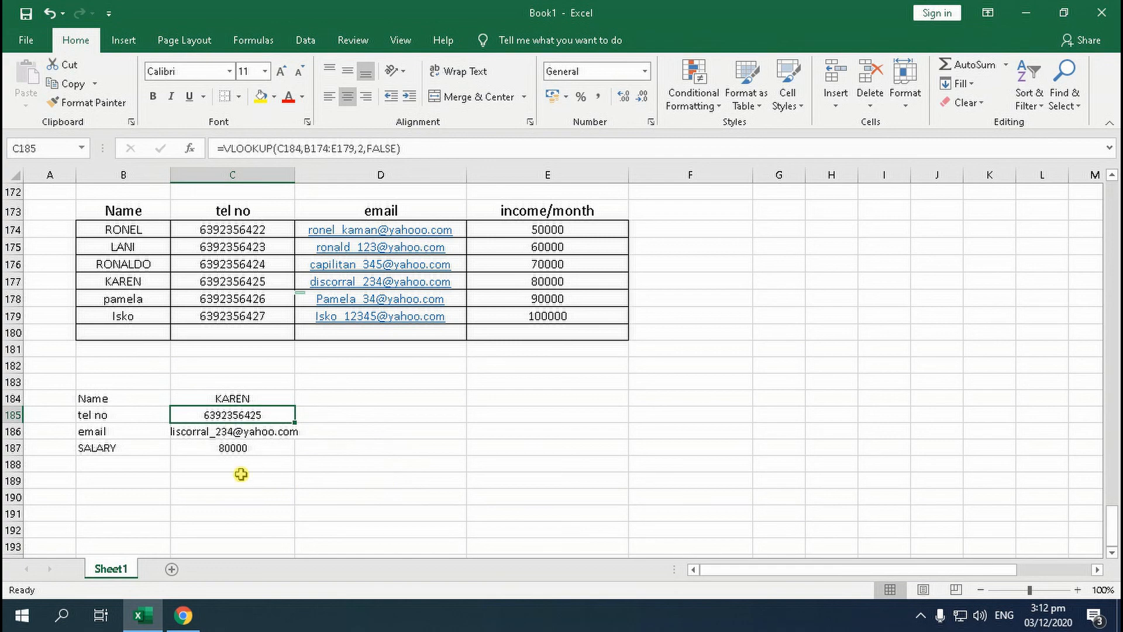
scroll(124, 345, up, 2)
scroll(130, 373, up, 4)
scroll(145, 398, down, 6)
scroll(156, 435, down, 2)
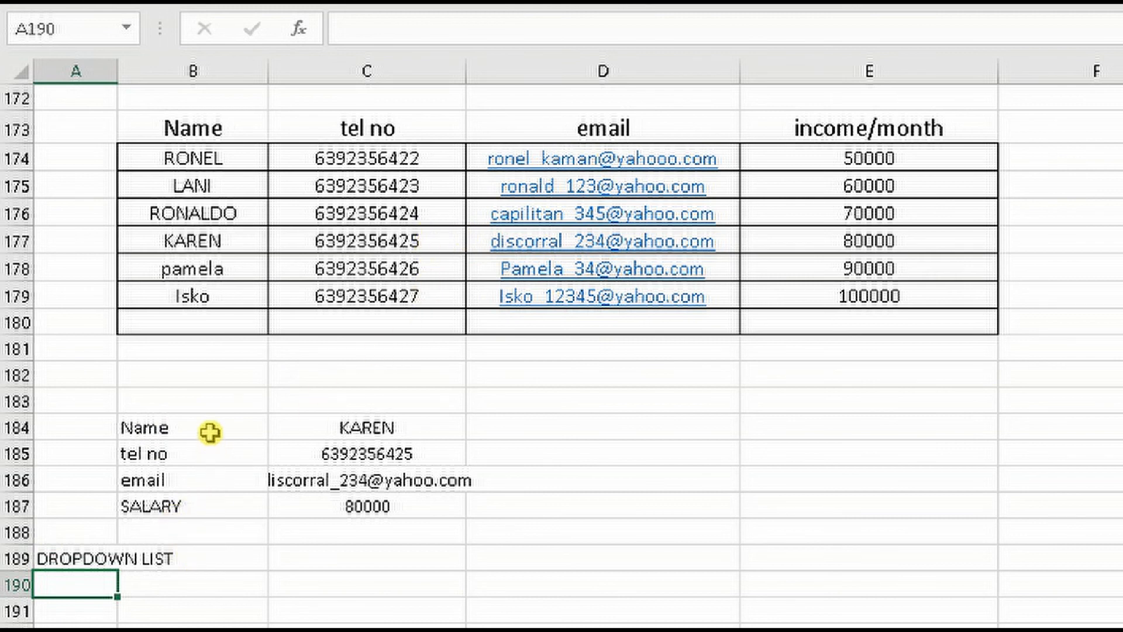
Enter the first contact's name from B174 in the lookup cell C184
click(334, 428)
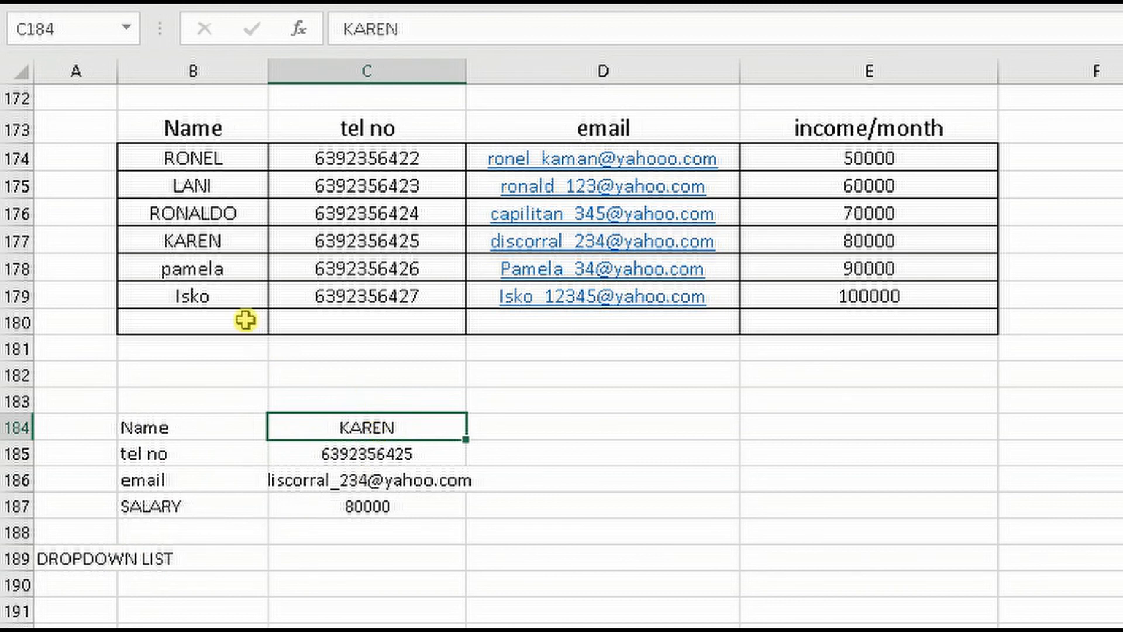
click(185, 166)
click(363, 427)
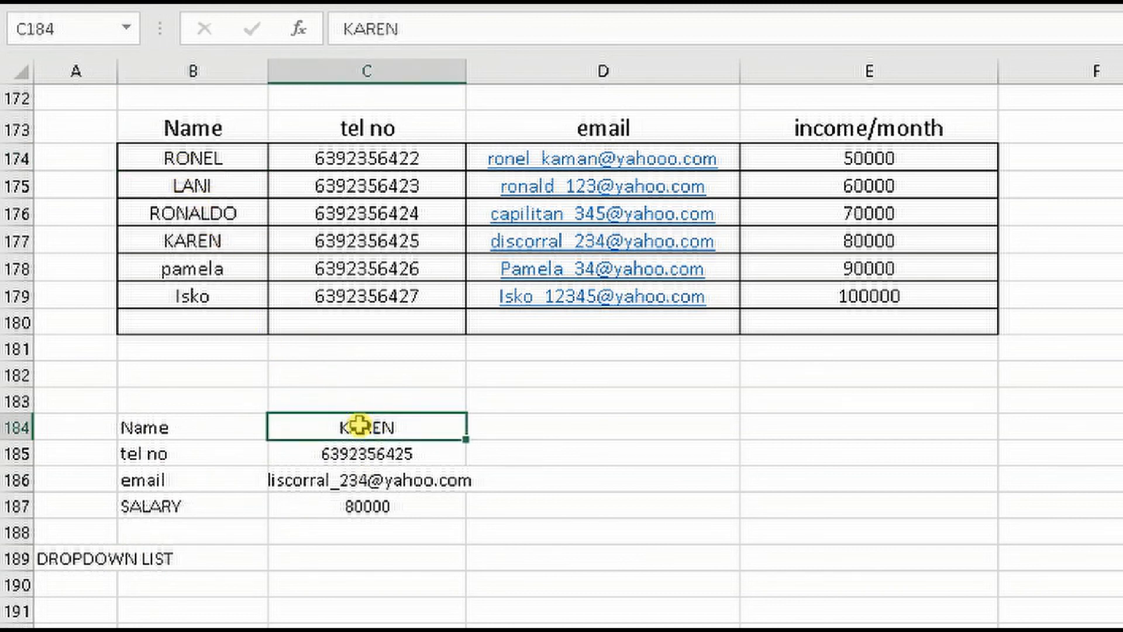
text(RONEL)
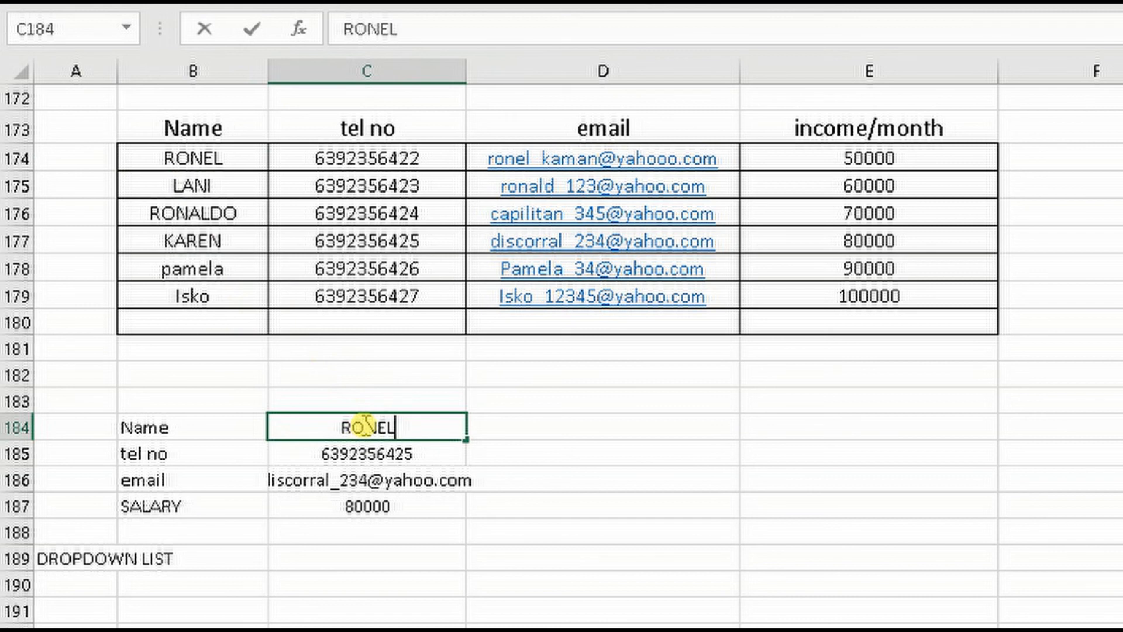
key(Return)
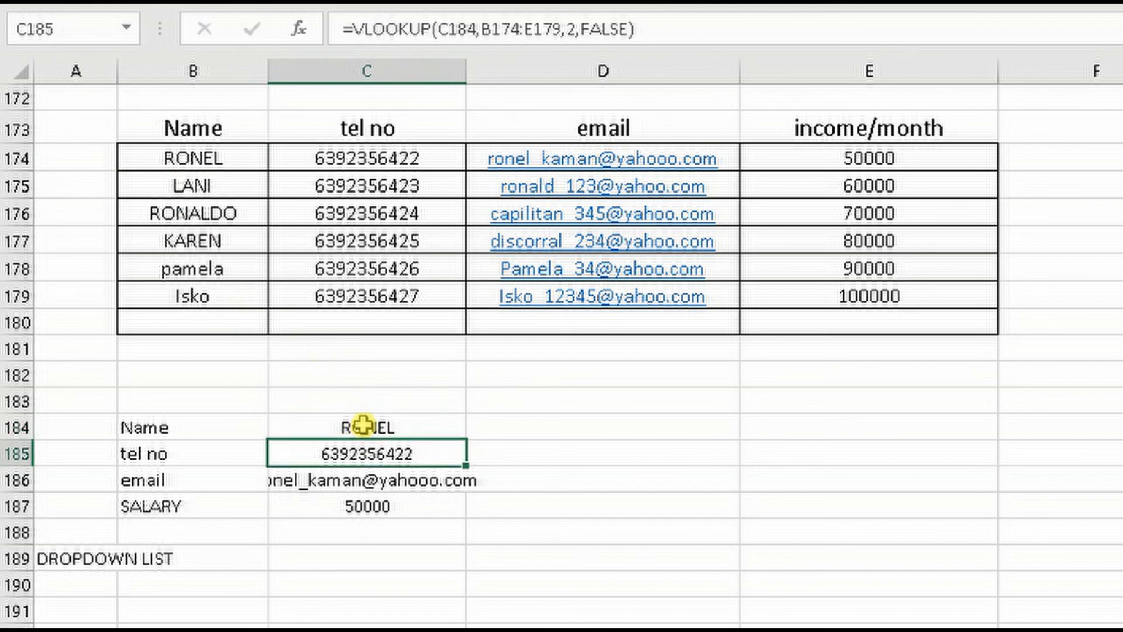
Add data validation to cell C184 that allows a List with the source =$B$174:$B$179
click(364, 427)
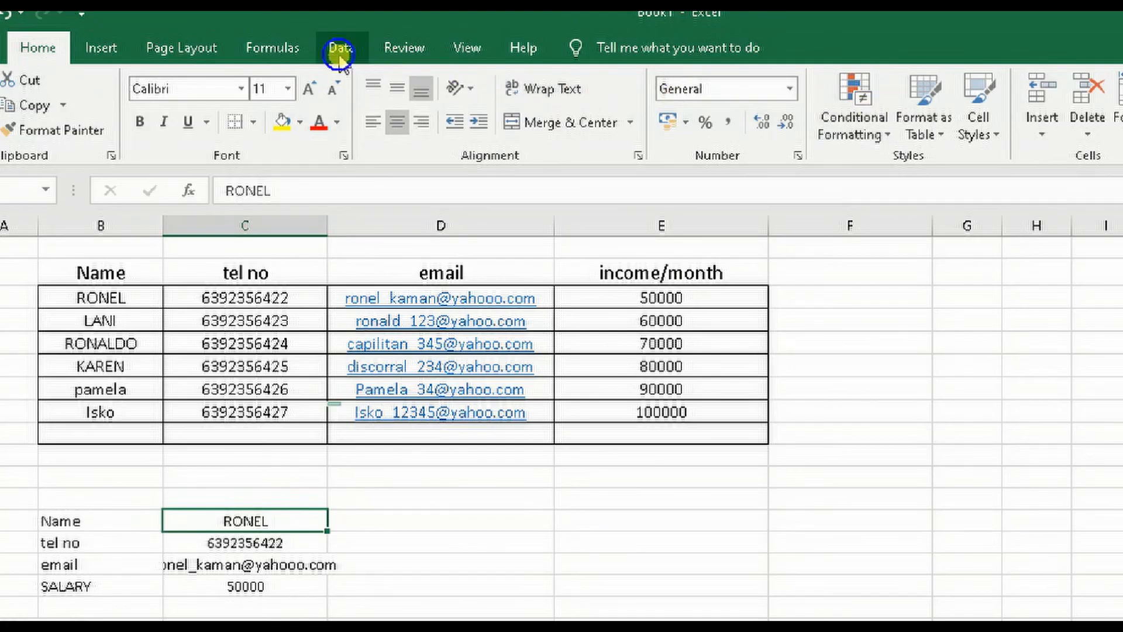
click(341, 45)
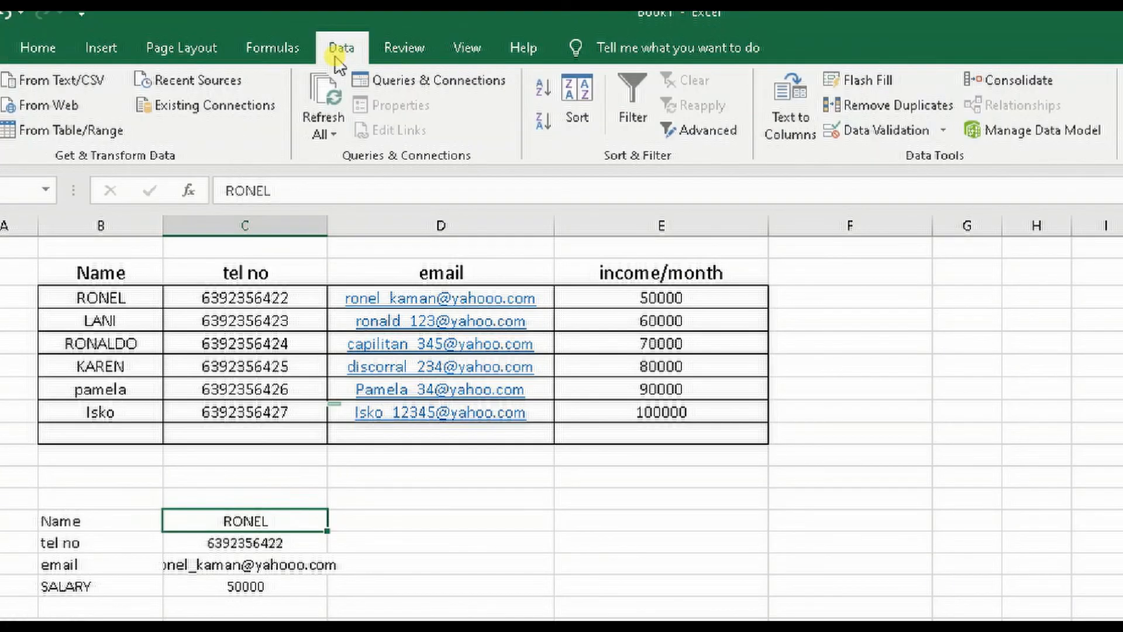
click(944, 130)
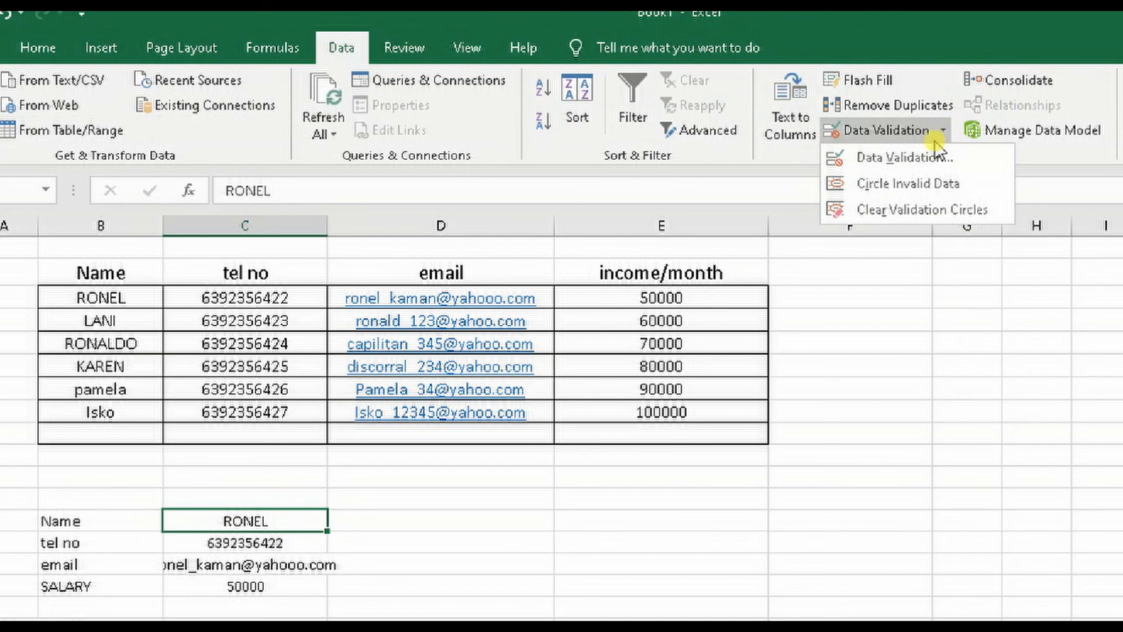
click(917, 158)
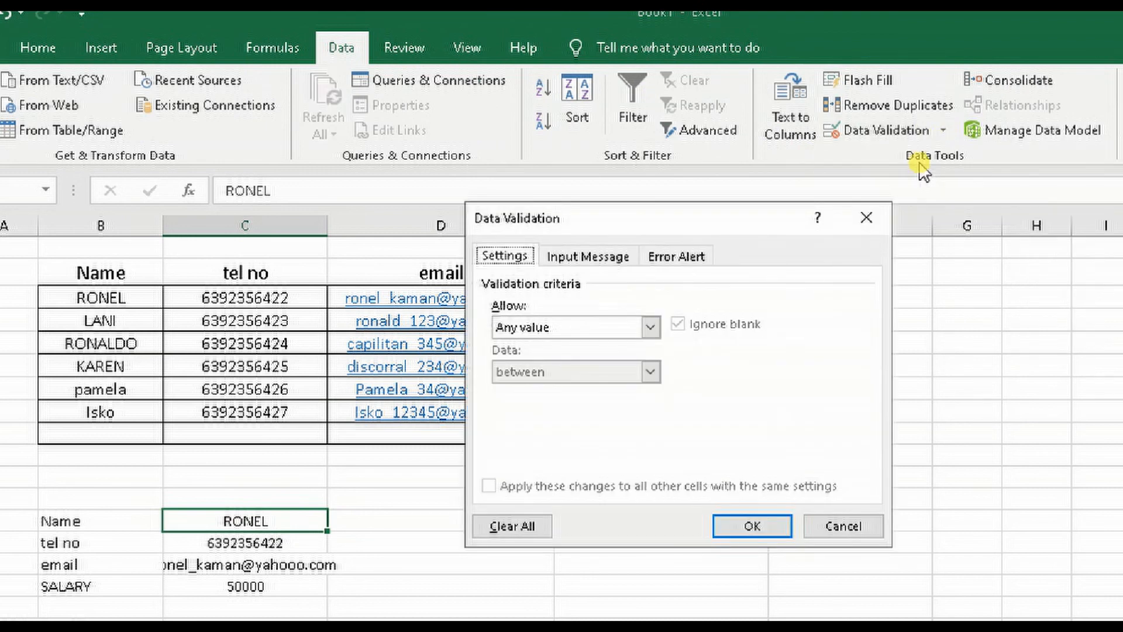
click(650, 327)
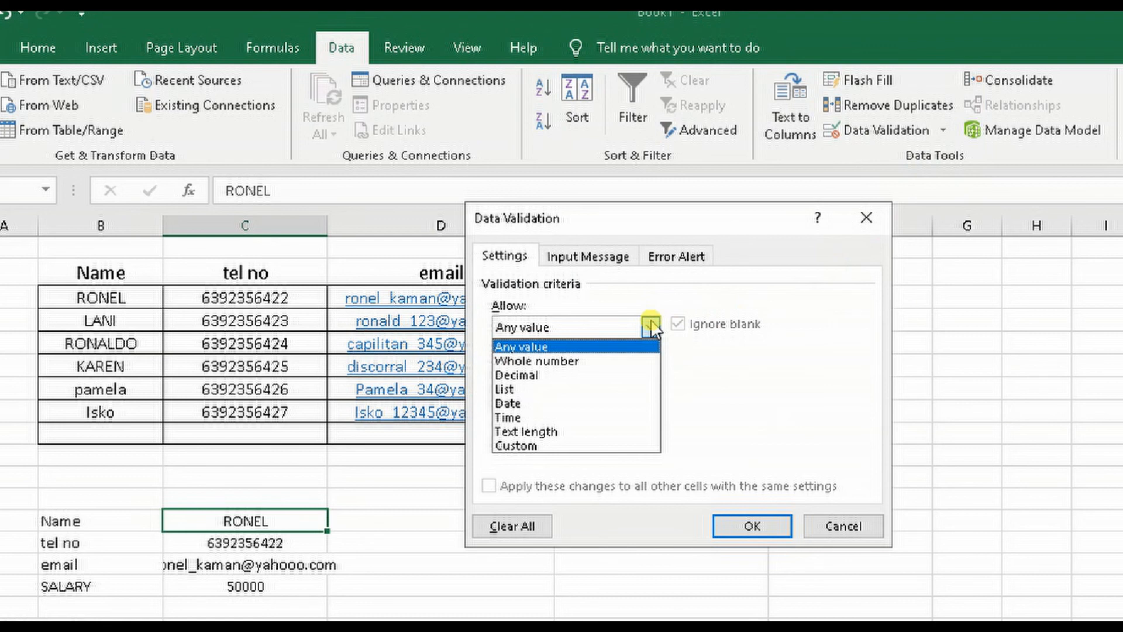
click(539, 389)
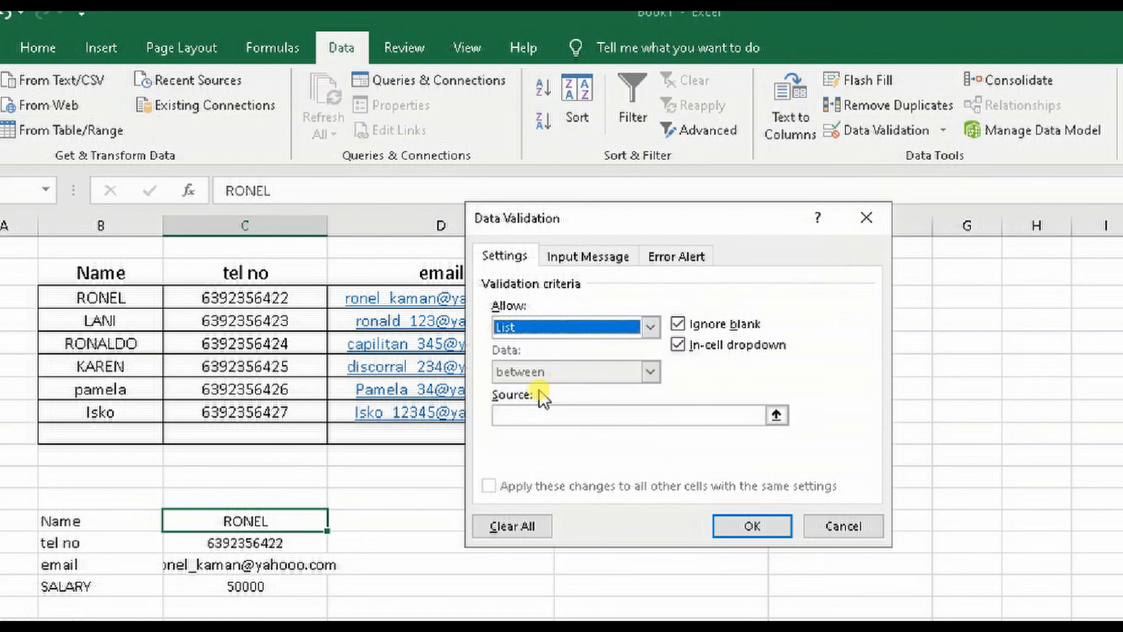
click(776, 416)
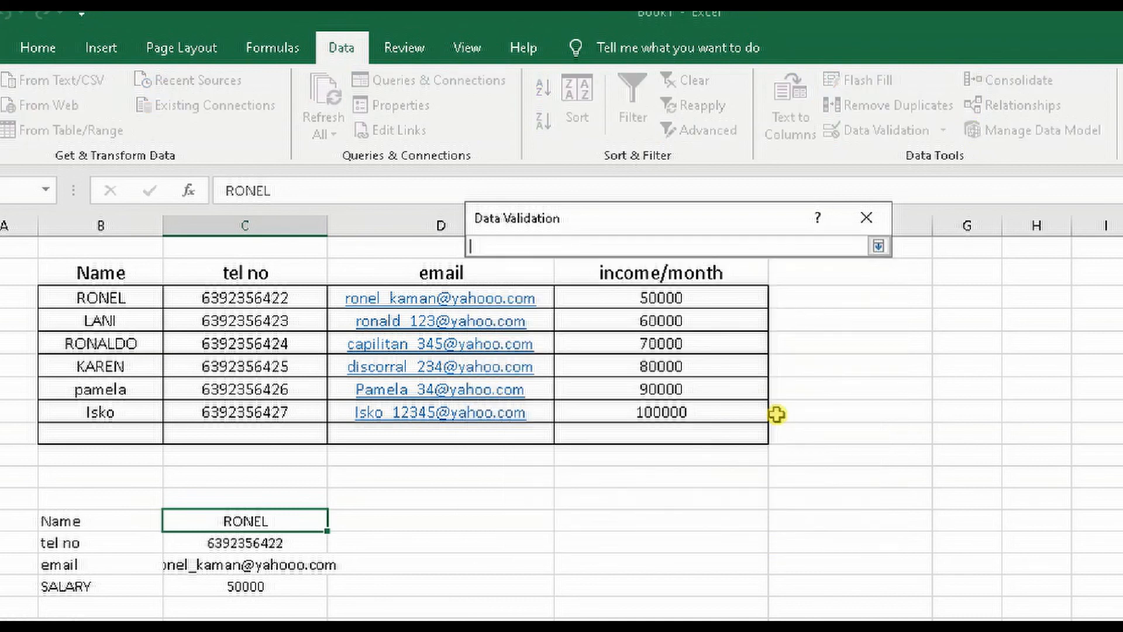
click(92, 298)
drag(92, 298, 89, 415)
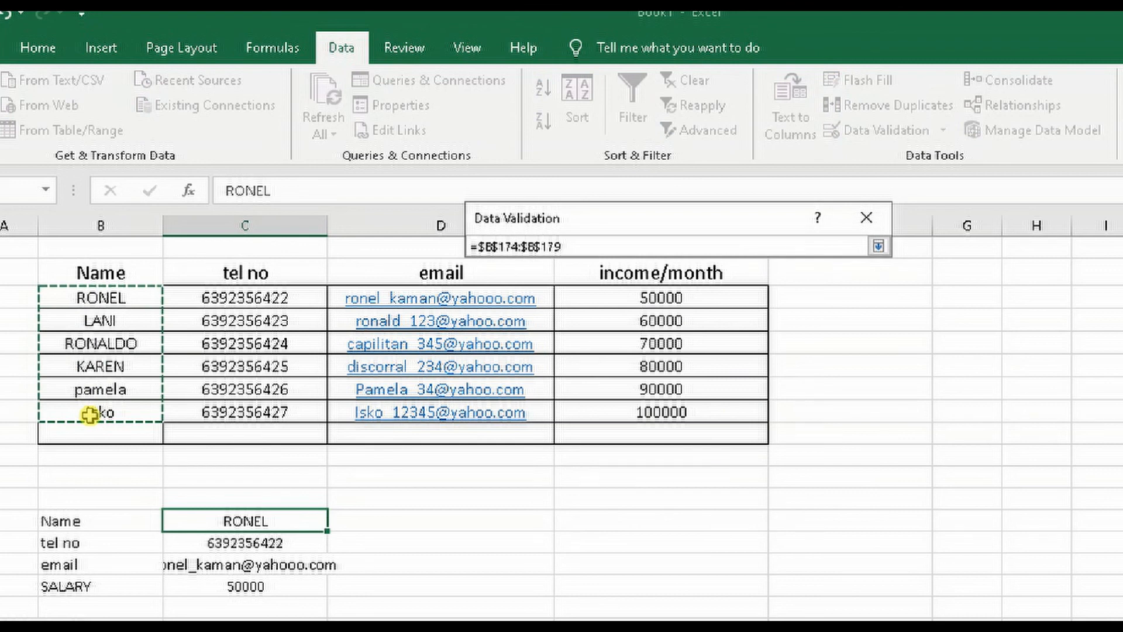
key(Return)
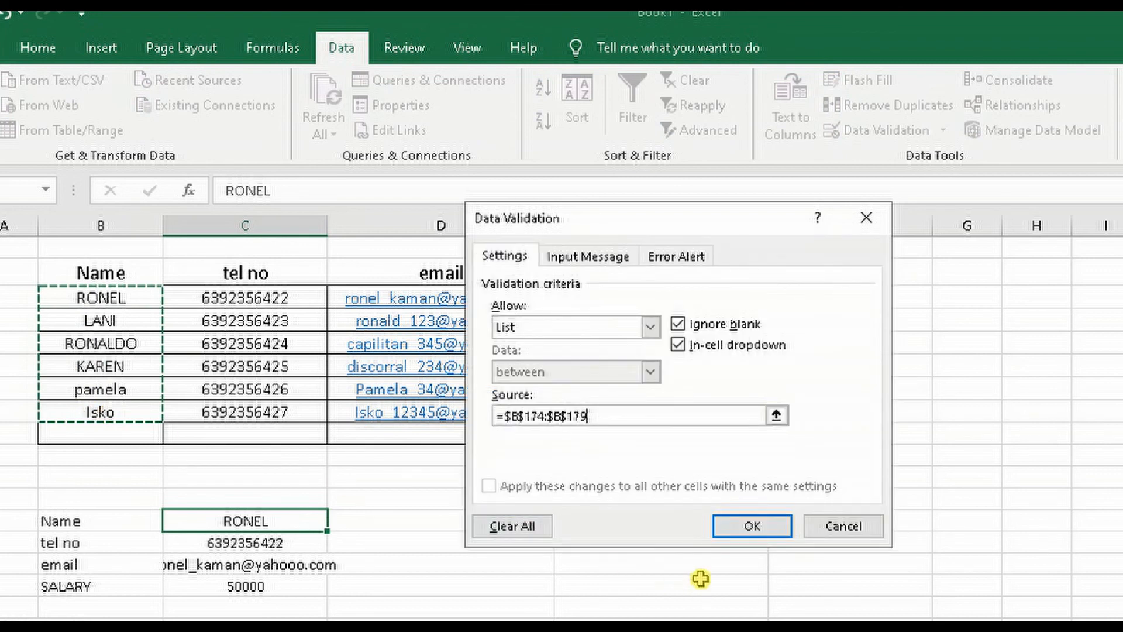
click(750, 526)
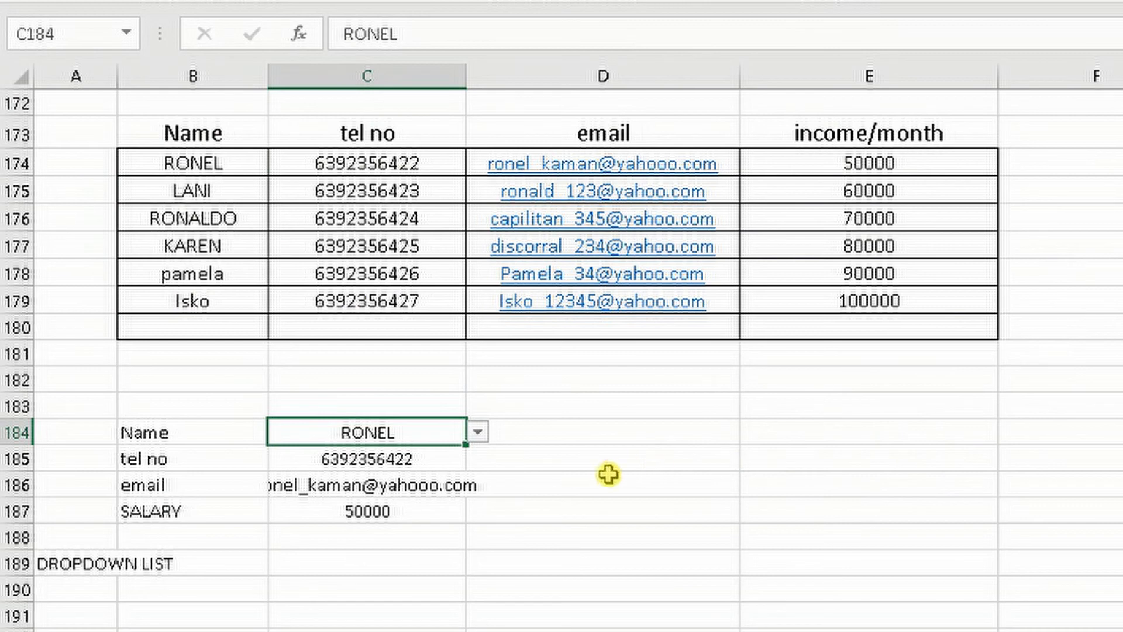
Test the dropdown in C184 by choosing the contacts from rows 179, 175, 177 and finally 178
click(479, 432)
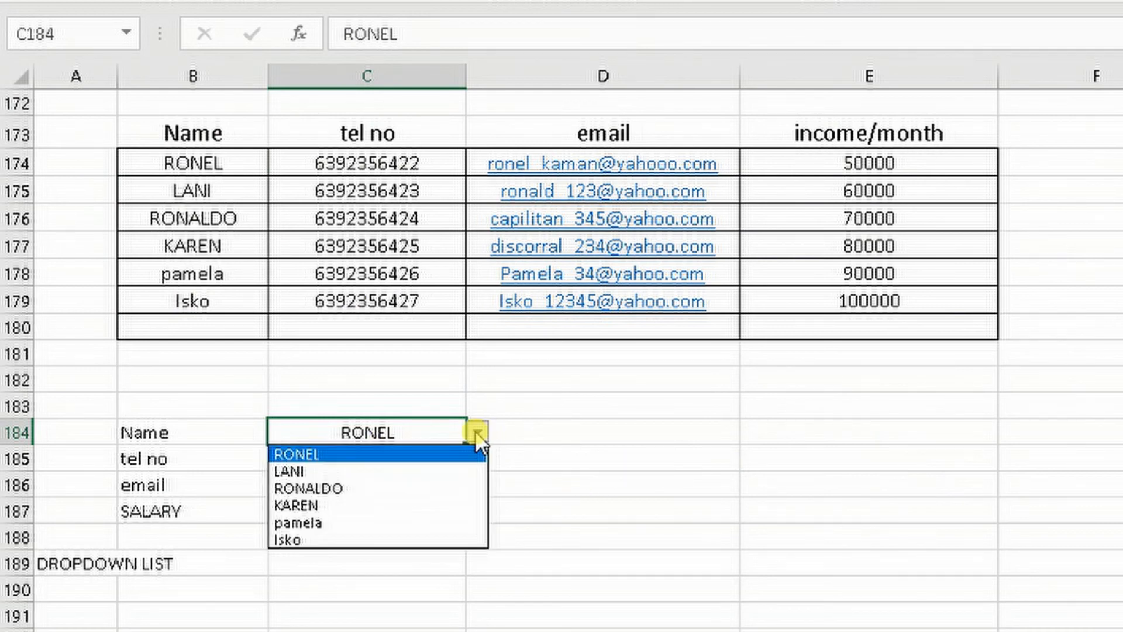
click(549, 402)
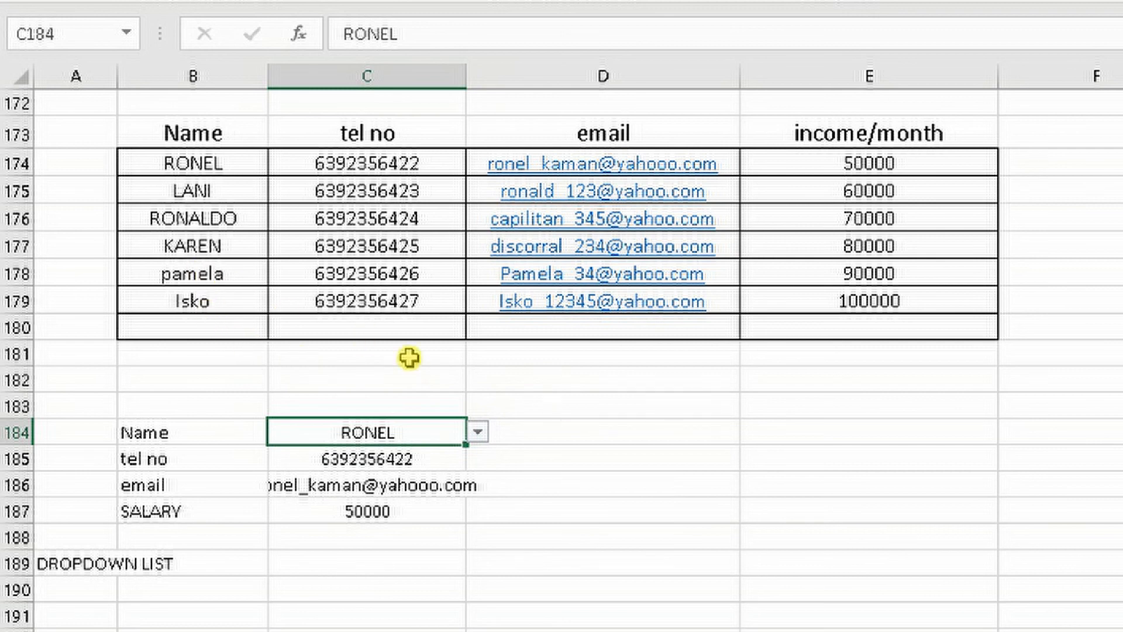
click(479, 434)
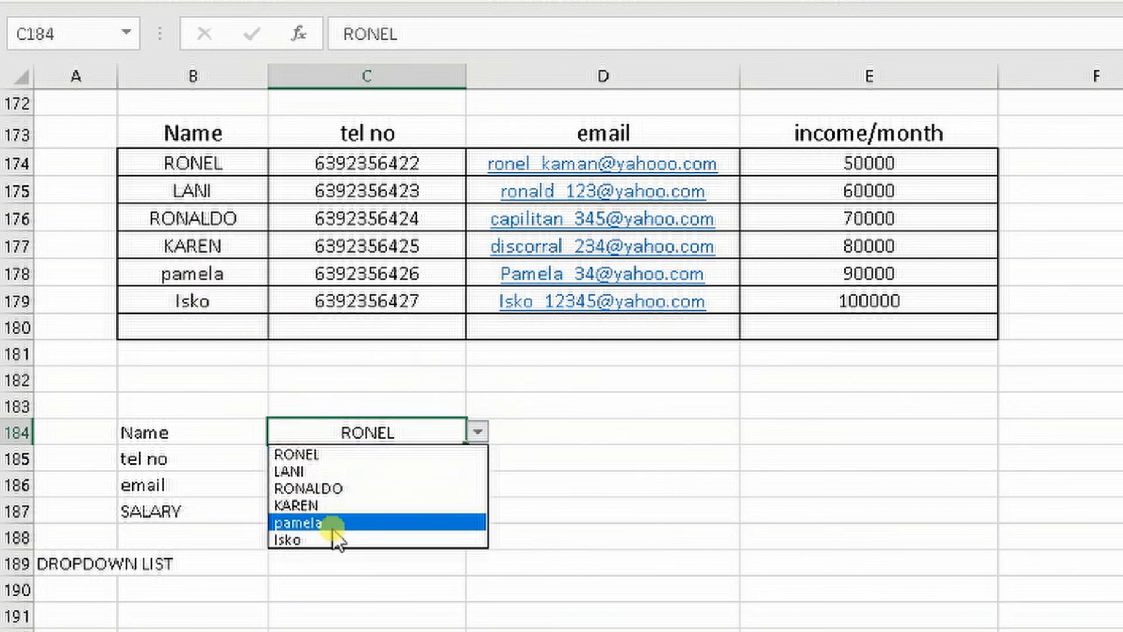
click(326, 540)
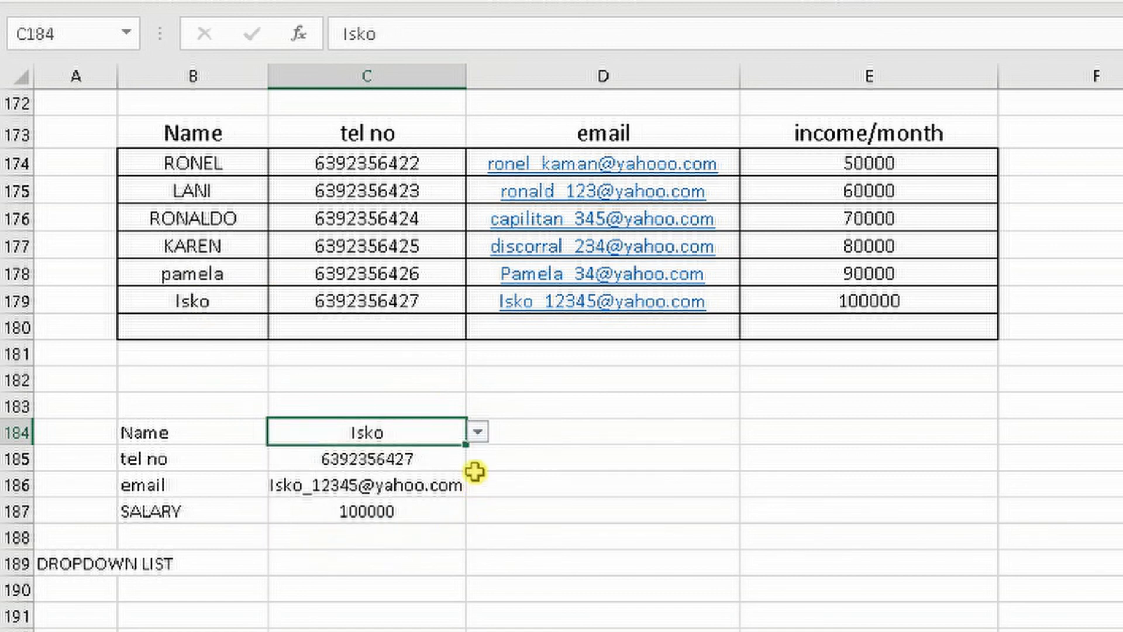
click(478, 433)
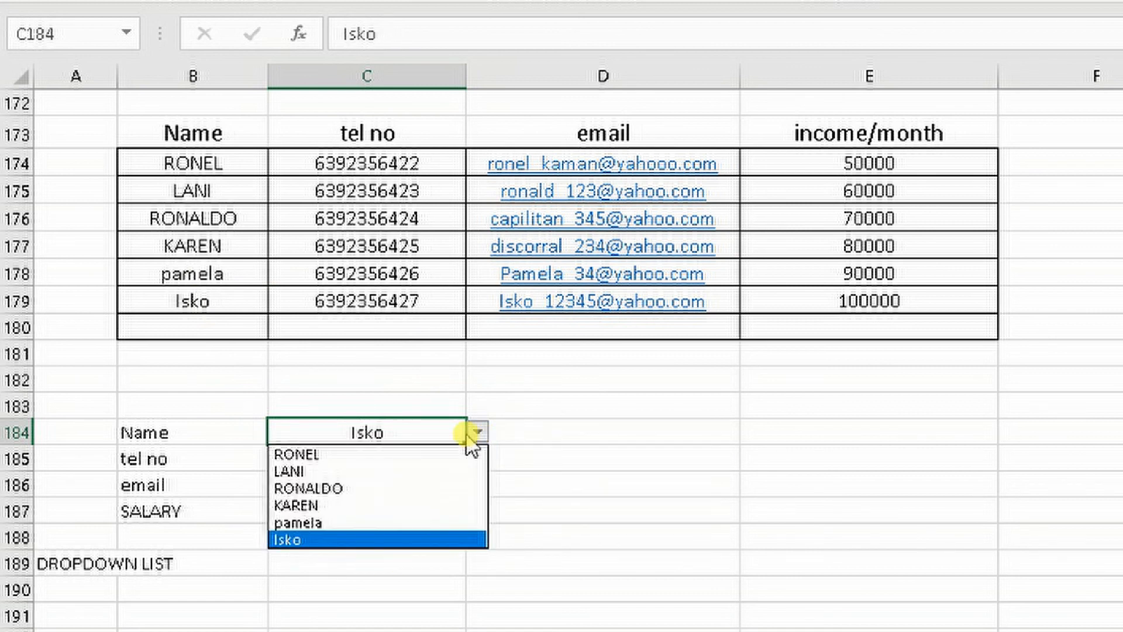
click(365, 467)
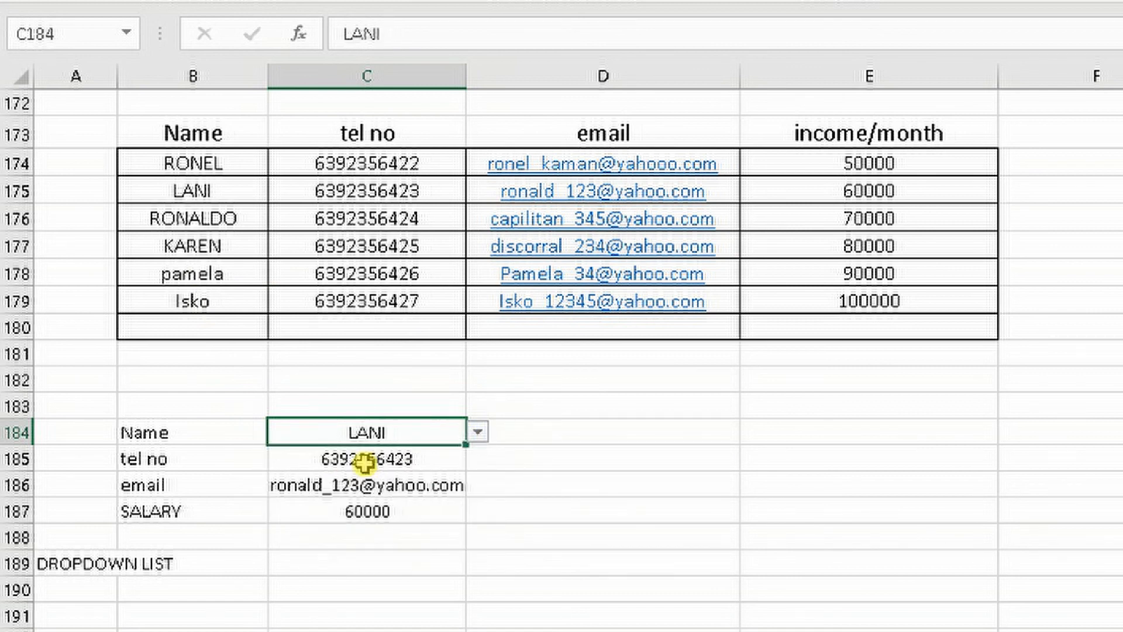
click(477, 434)
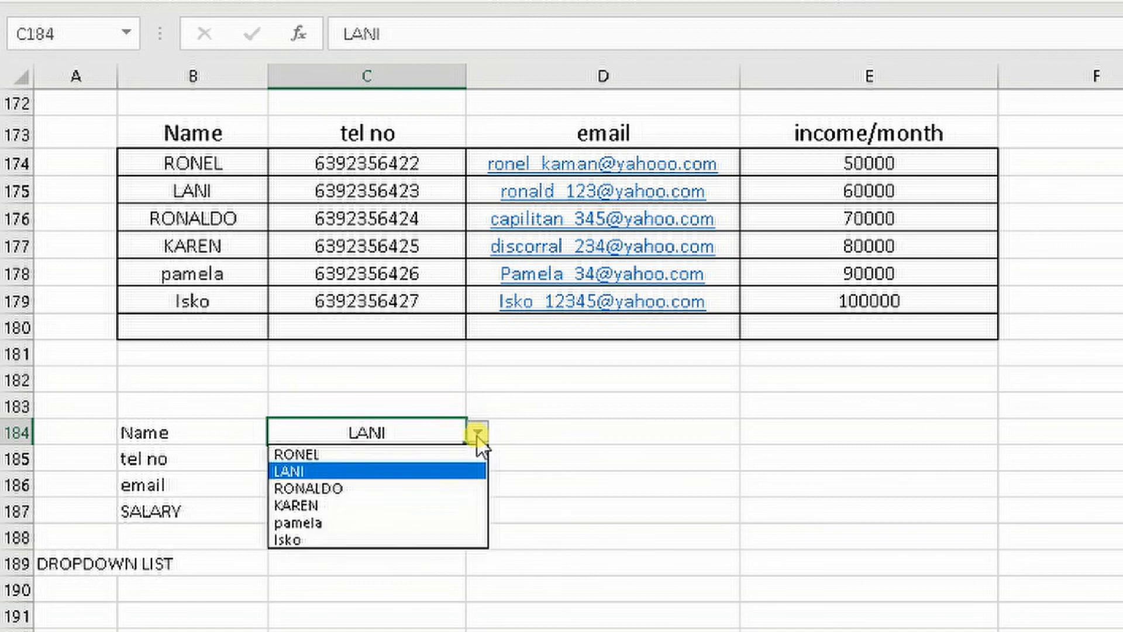
click(377, 504)
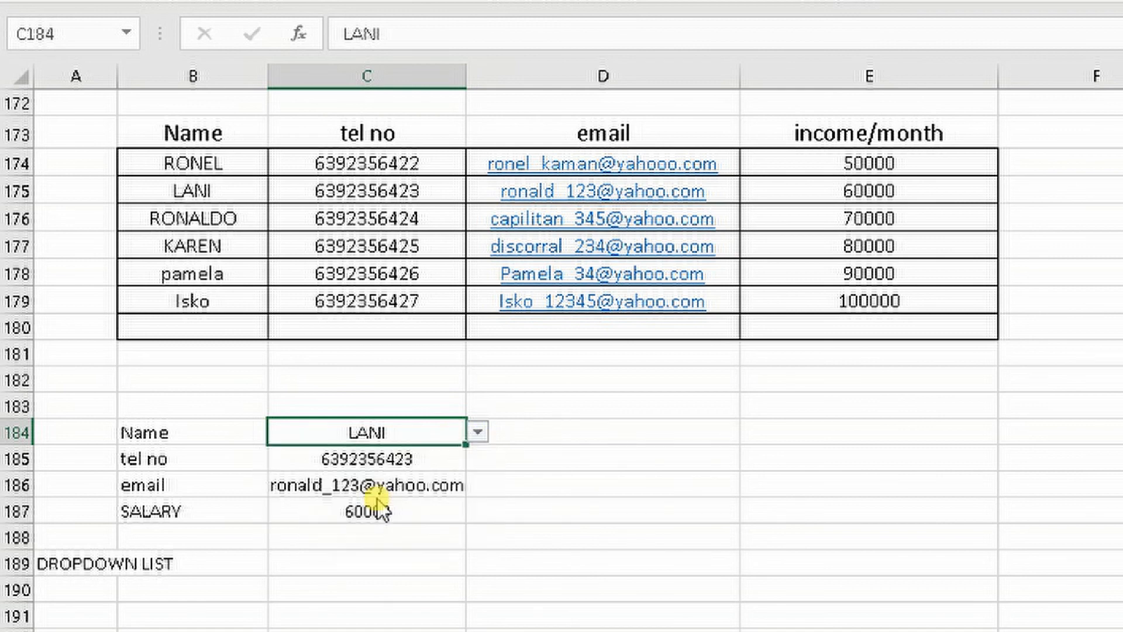
click(478, 431)
click(368, 507)
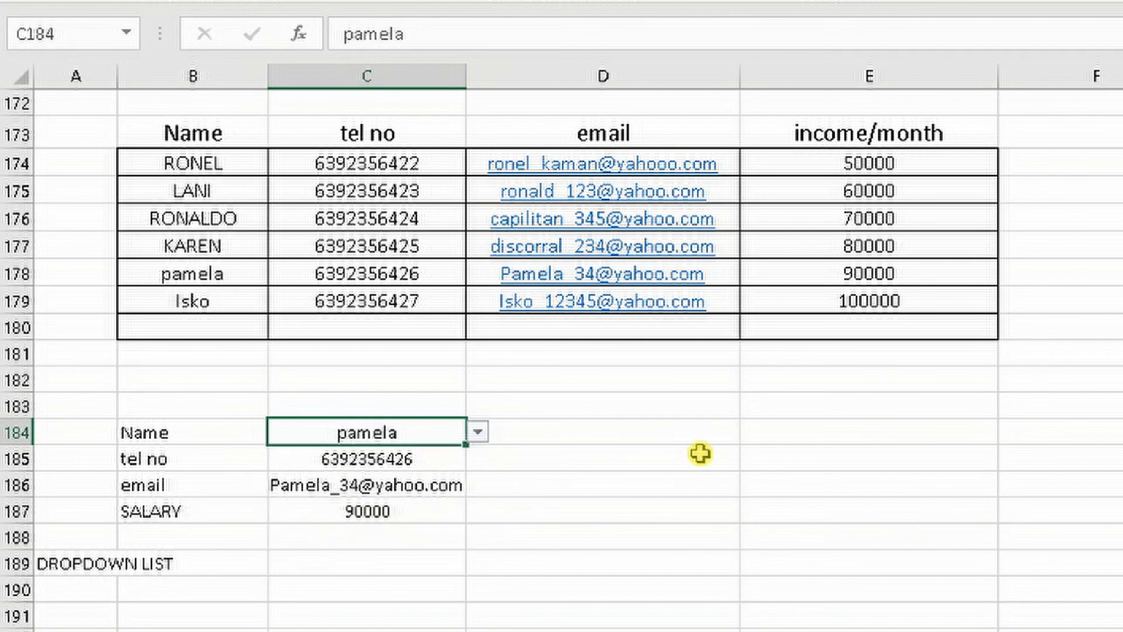
scroll(1026, 435, up, 3)
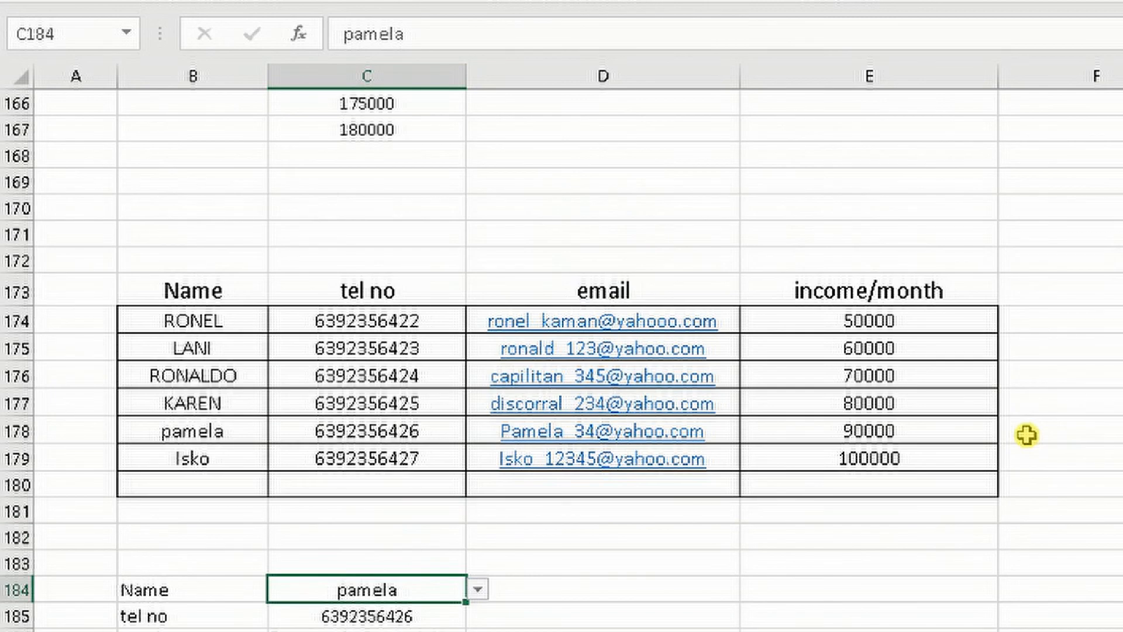
scroll(1023, 438, down, 2)
scroll(1022, 435, up, 1)
scroll(1020, 431, up, 2)
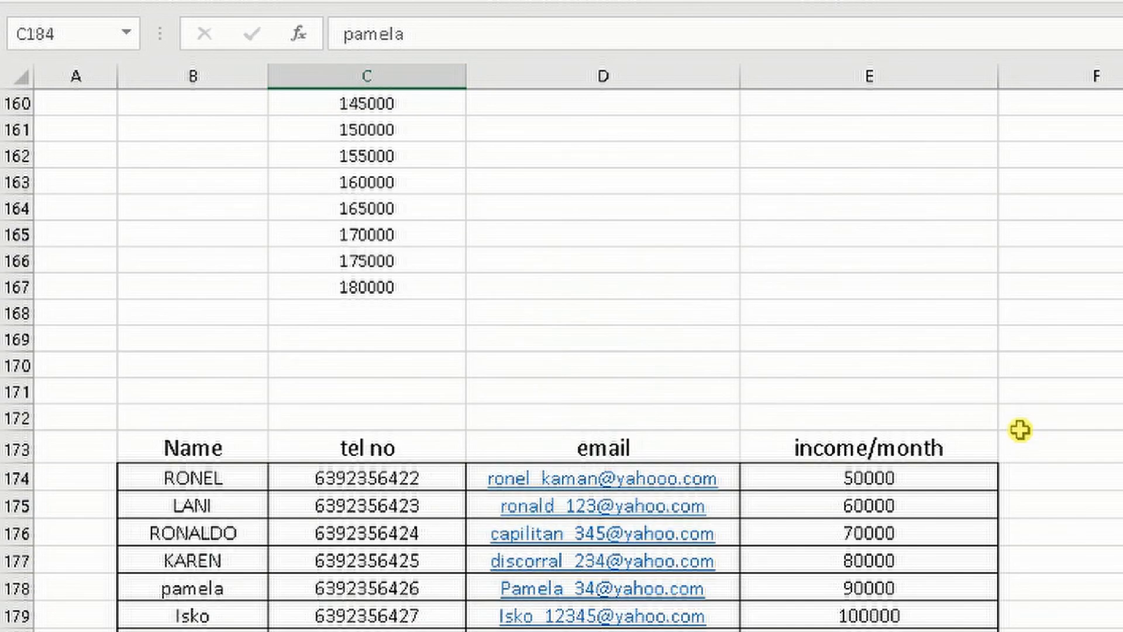